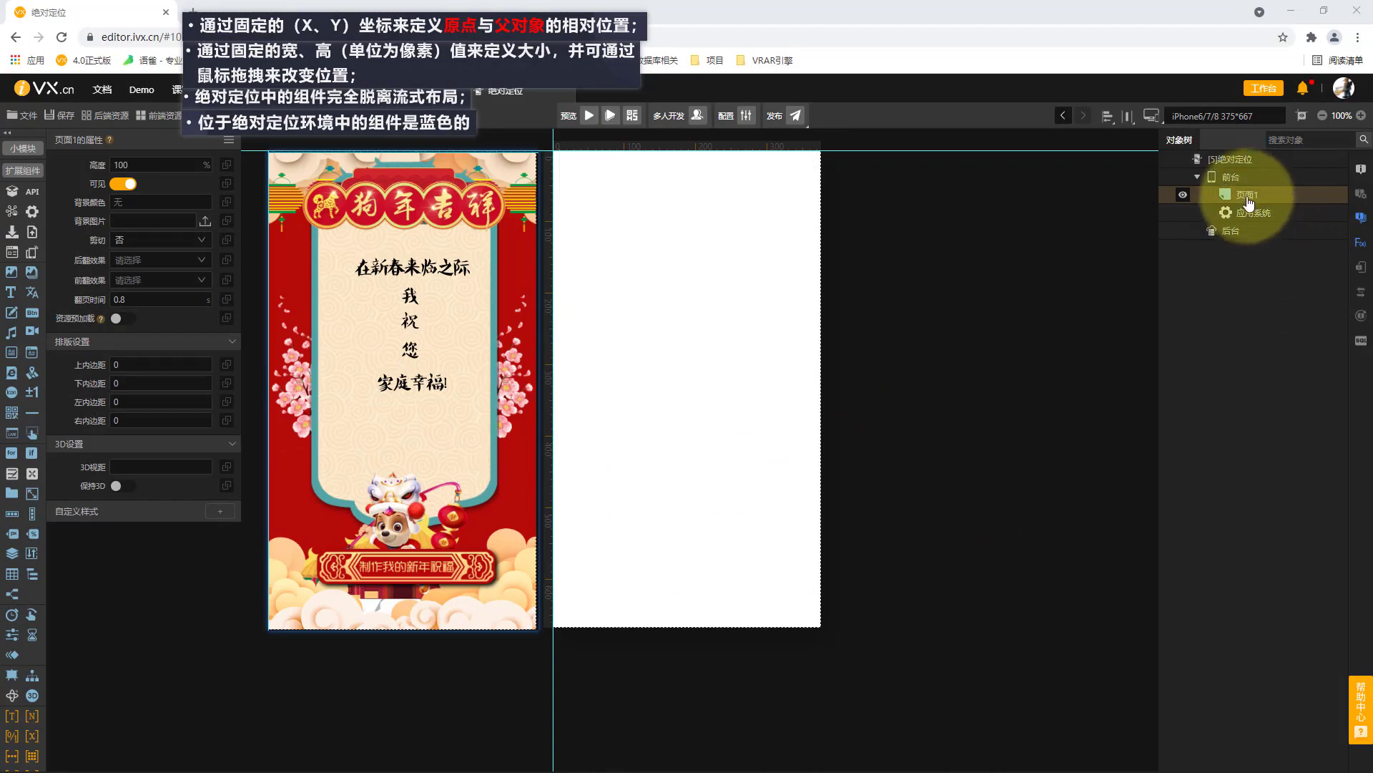
Rename the page 页面1 as 祝福页.
double_click(1248, 194)
type("祝福页")
key("Return")
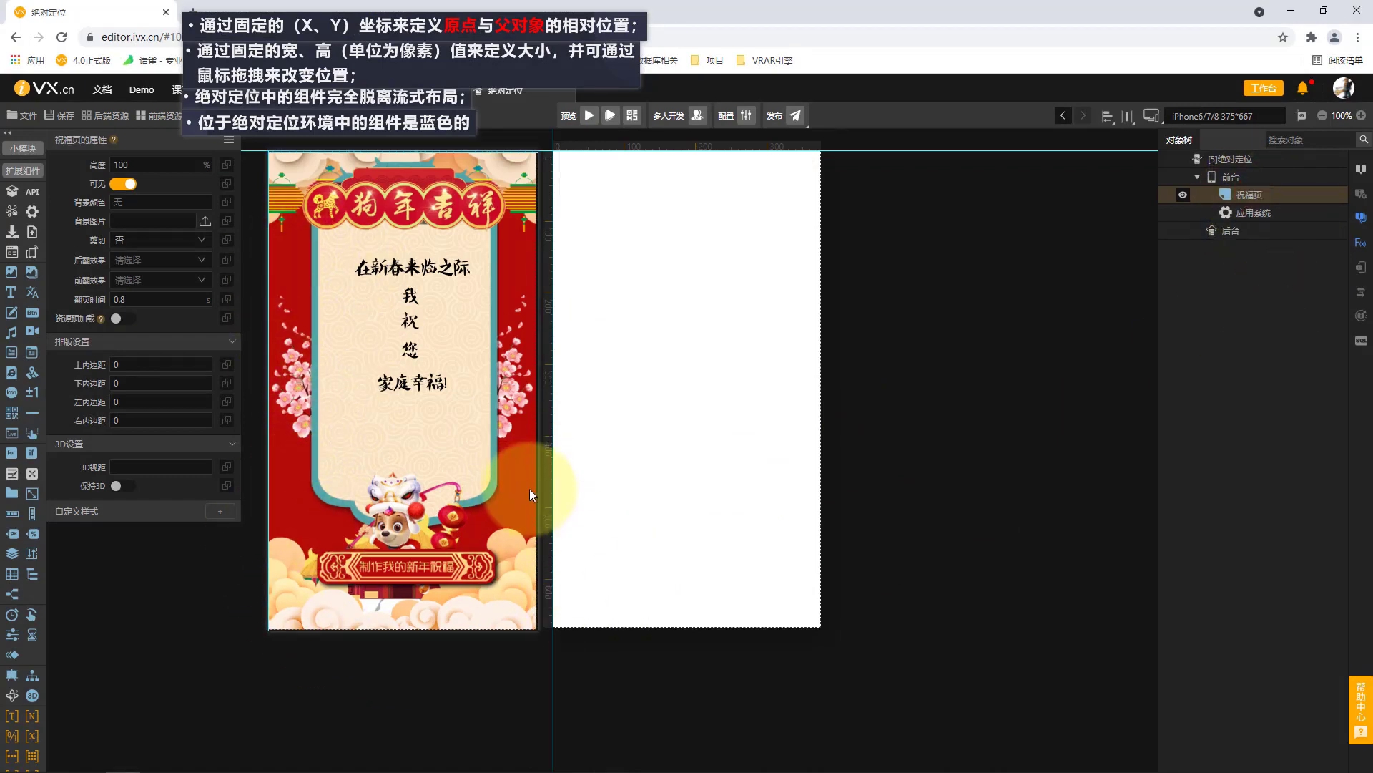
Sample the red from the reference poster and set it, #B60B0A, as the background colour of 祝福页.
key("F1")
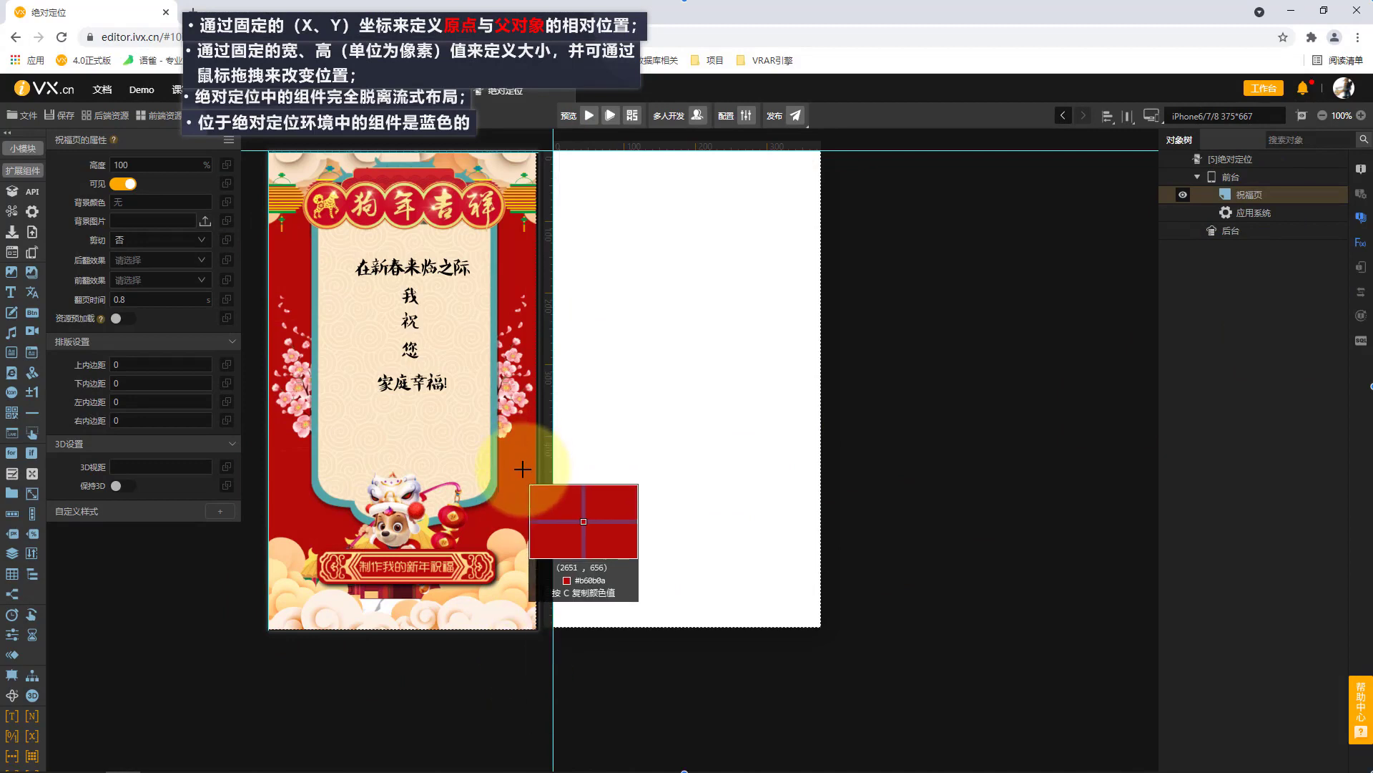
key("Escape")
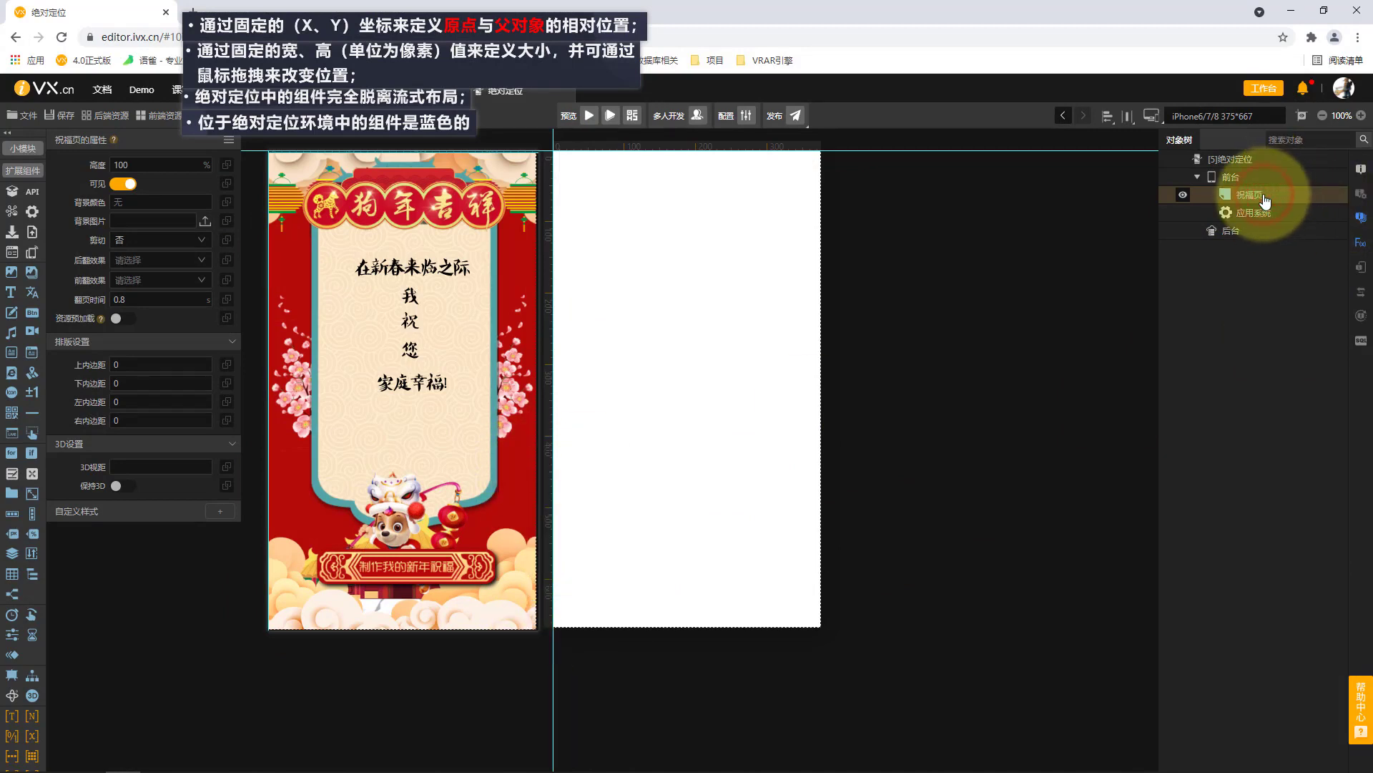
left_click(140, 203)
type("#B60B0A")
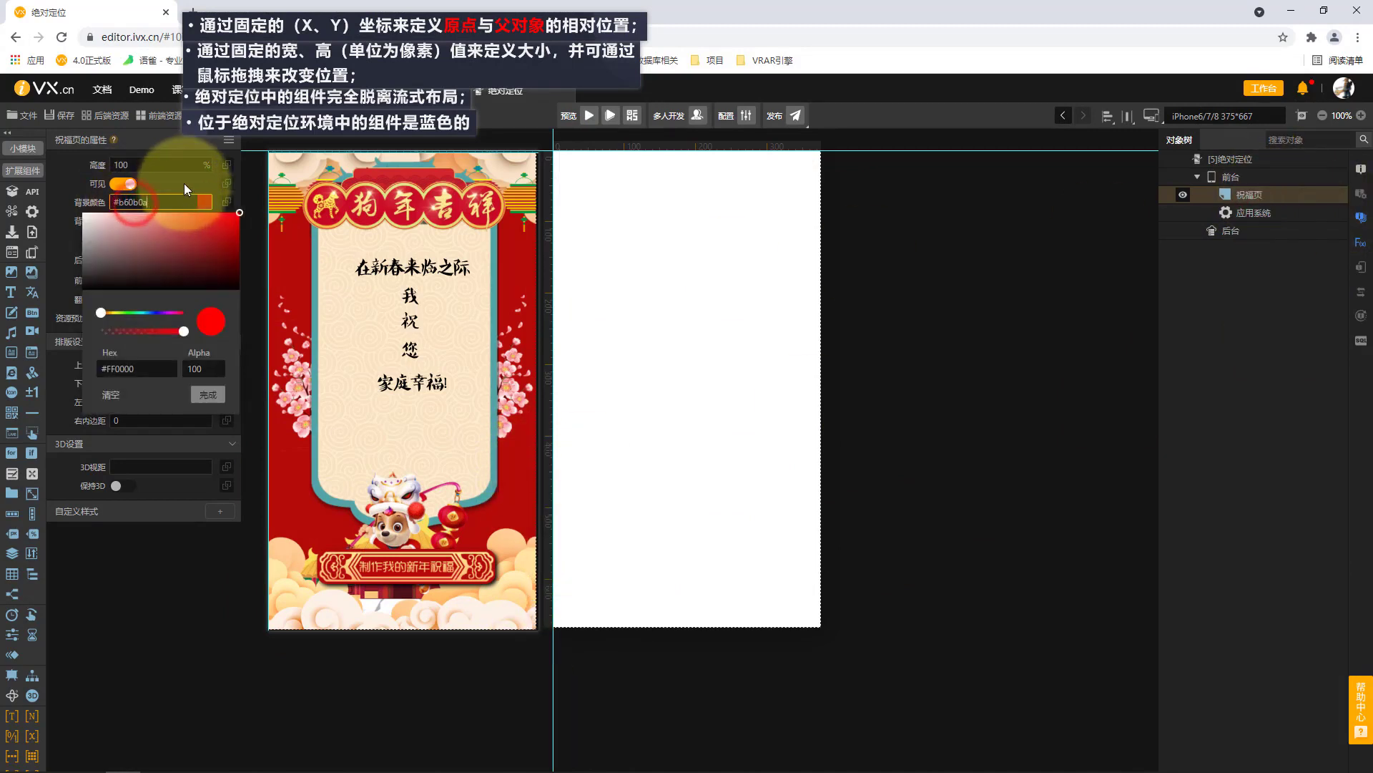
left_click(180, 181)
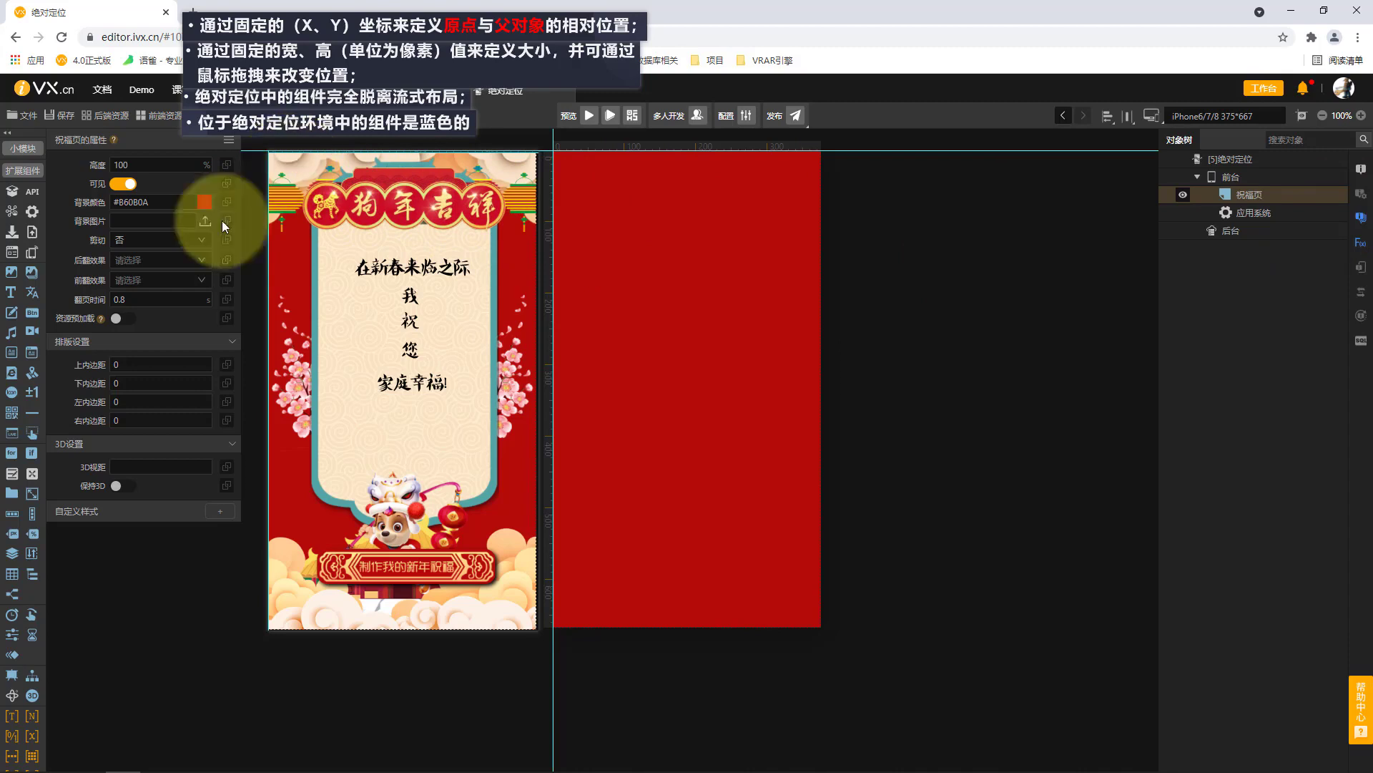
Place the image 左云朵.png across the upper edge of the page and shift it slightly down to about X 3, Y 13.
left_click(12, 272)
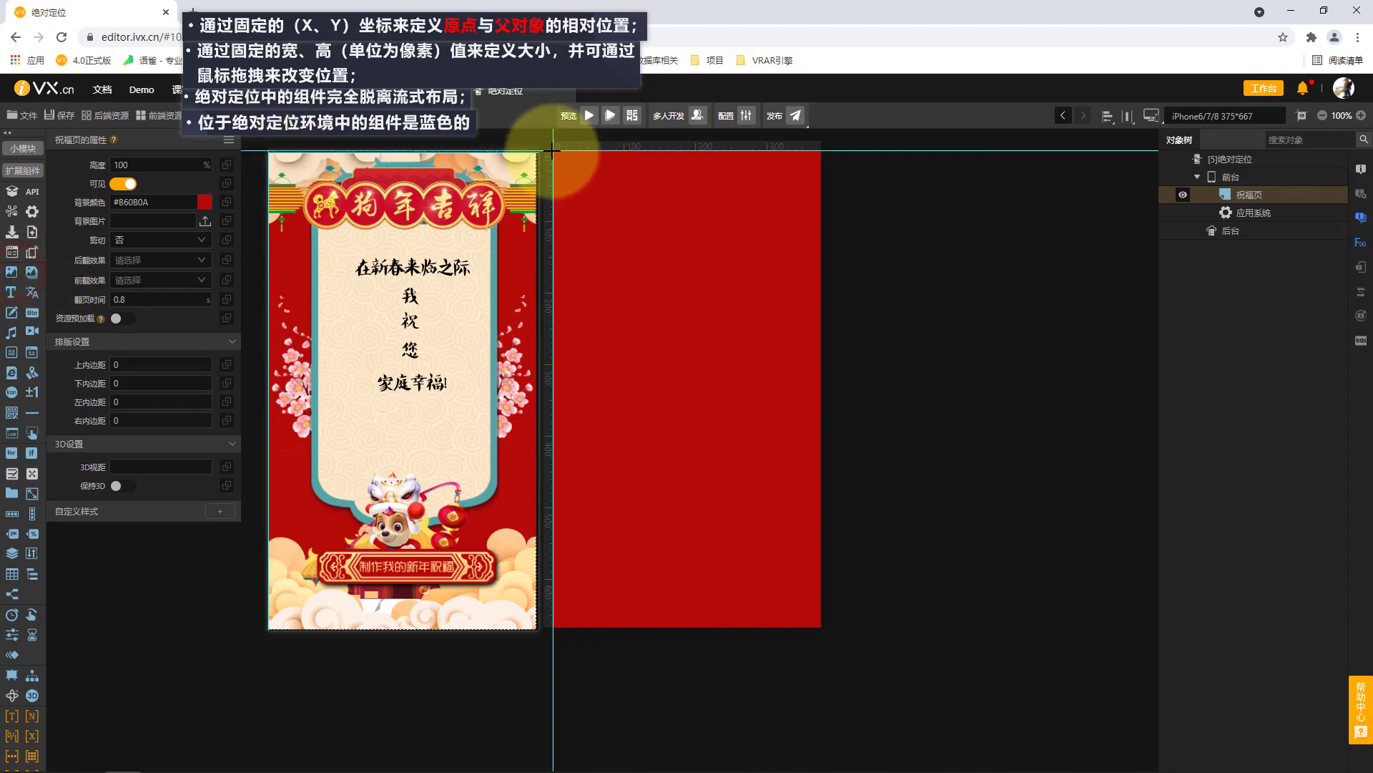
left_click_drag(557, 153, 821, 213)
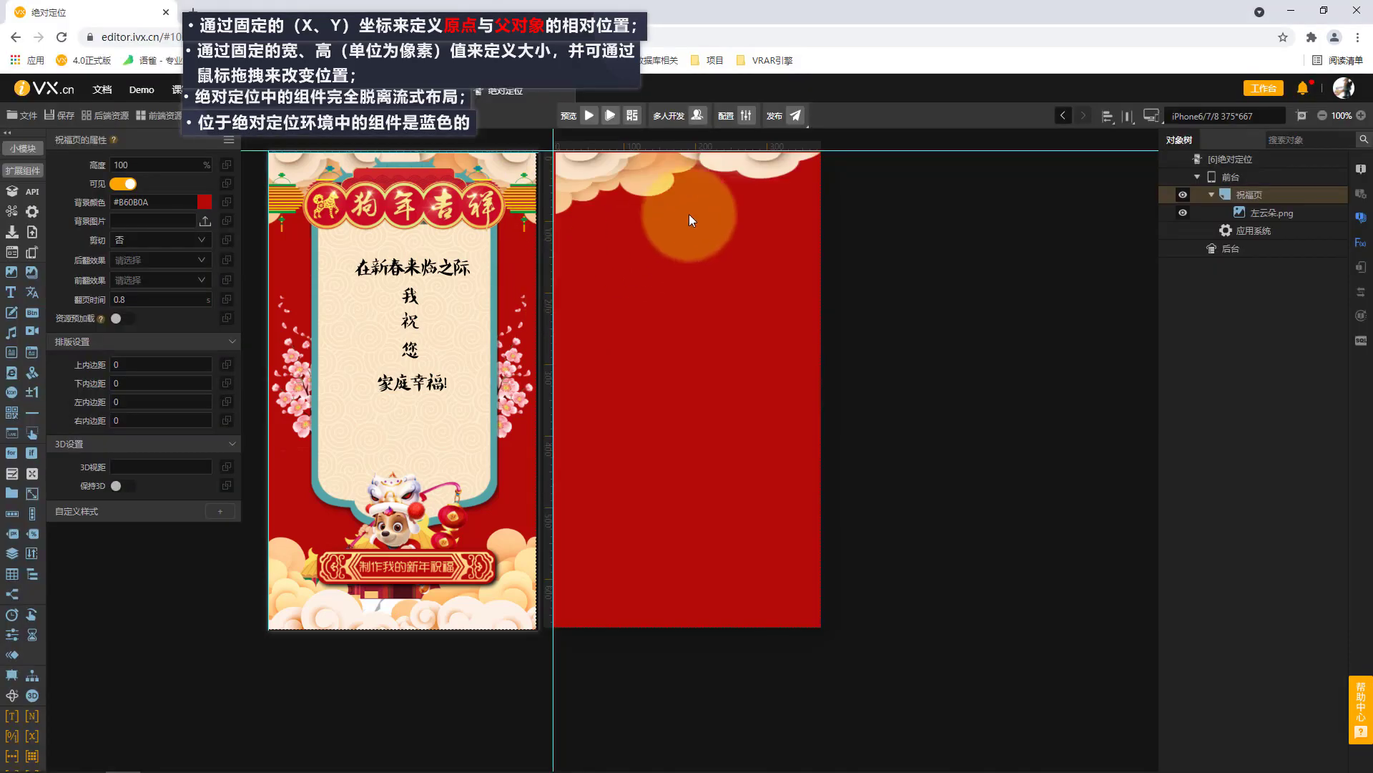
left_click(703, 183)
left_click_drag(729, 176, 758, 199)
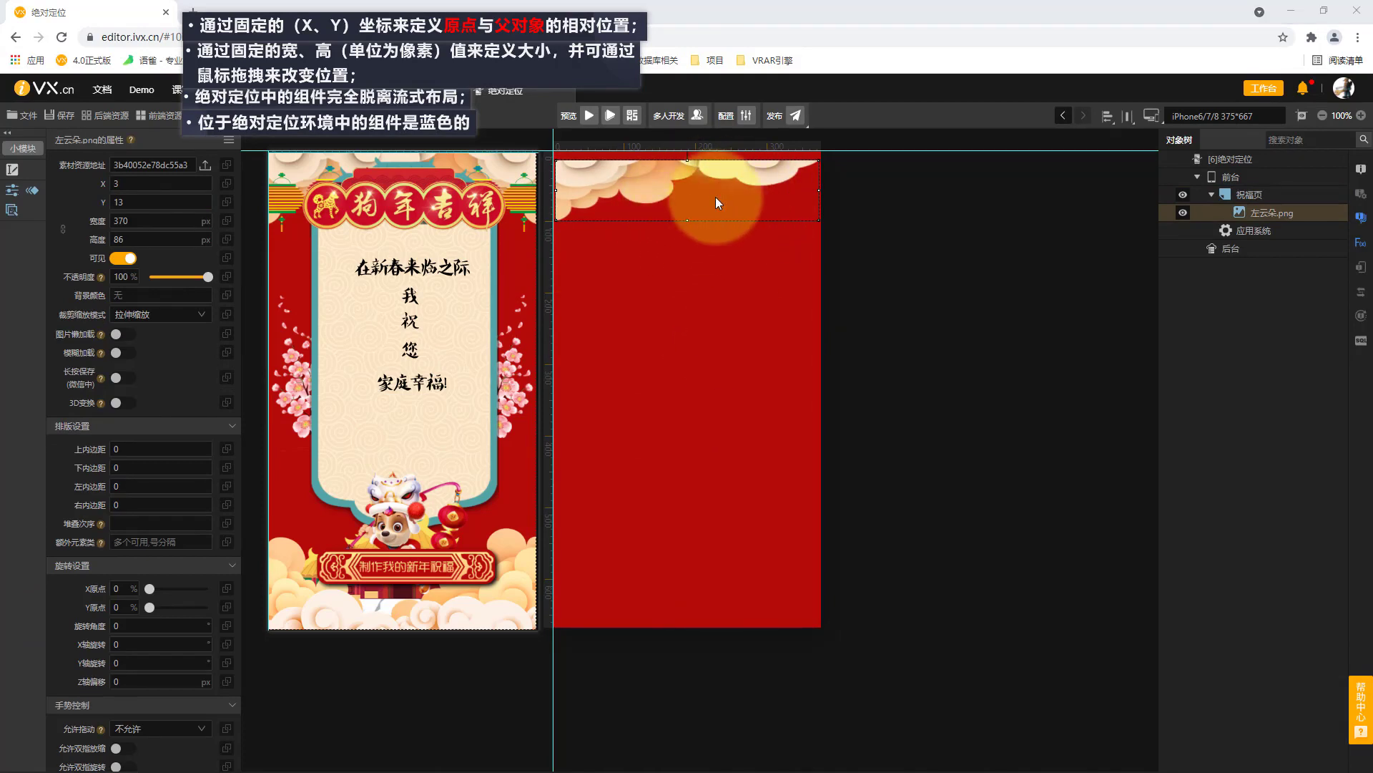
Check the original pixel dimensions of the 左云朵 file in its detailed properties, without replacing the placed image.
left_click(205, 165)
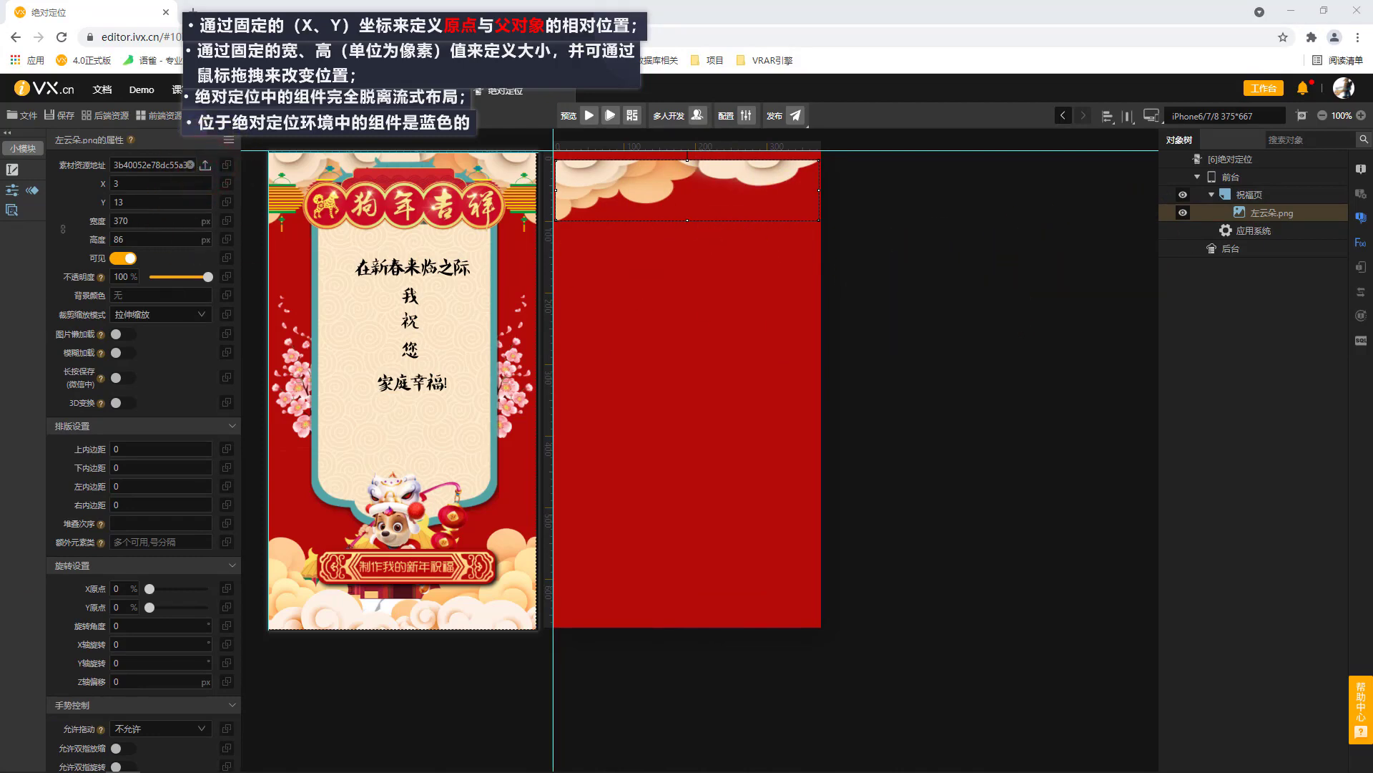
left_click_drag(708, 209, 1005, 162)
scroll(1140, 352, "down", 1)
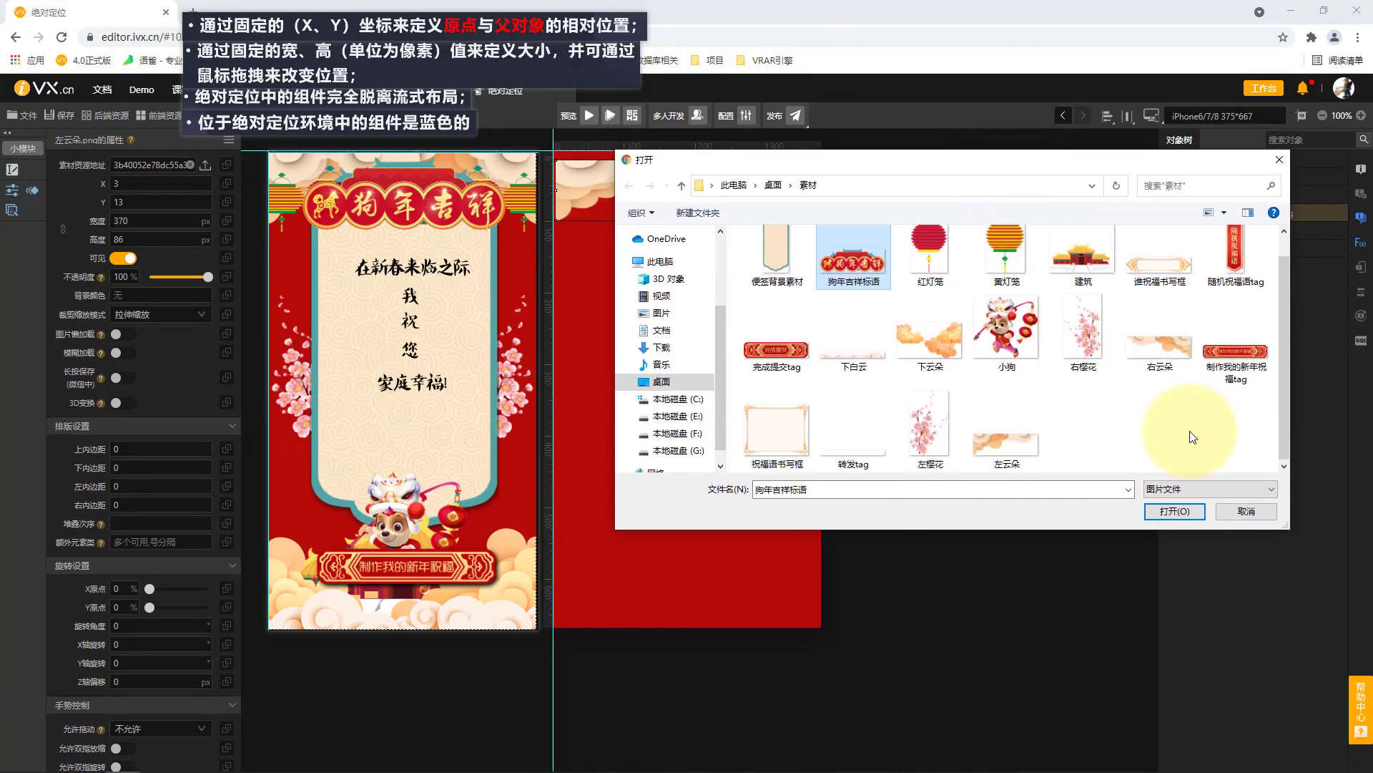
right_click(1017, 440)
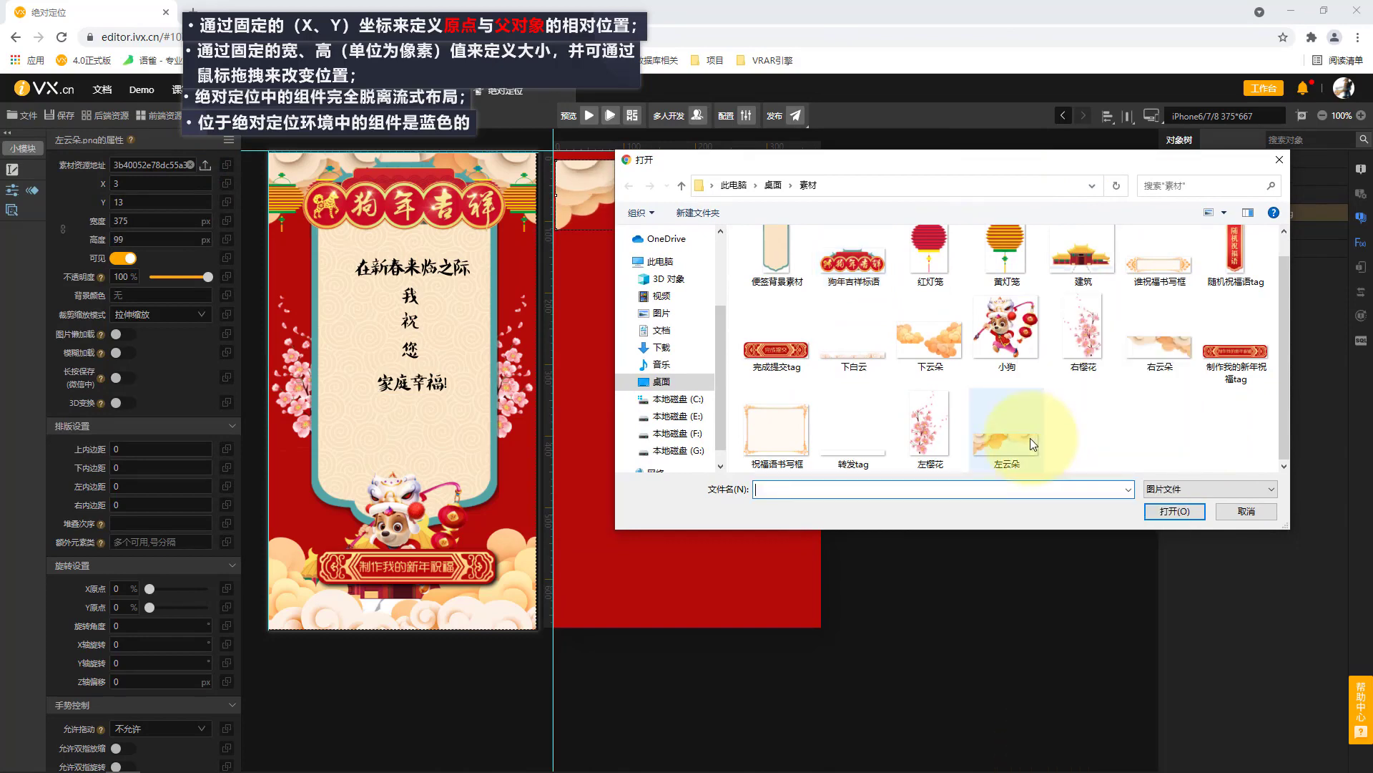
left_click(1031, 438)
right_click(1016, 440)
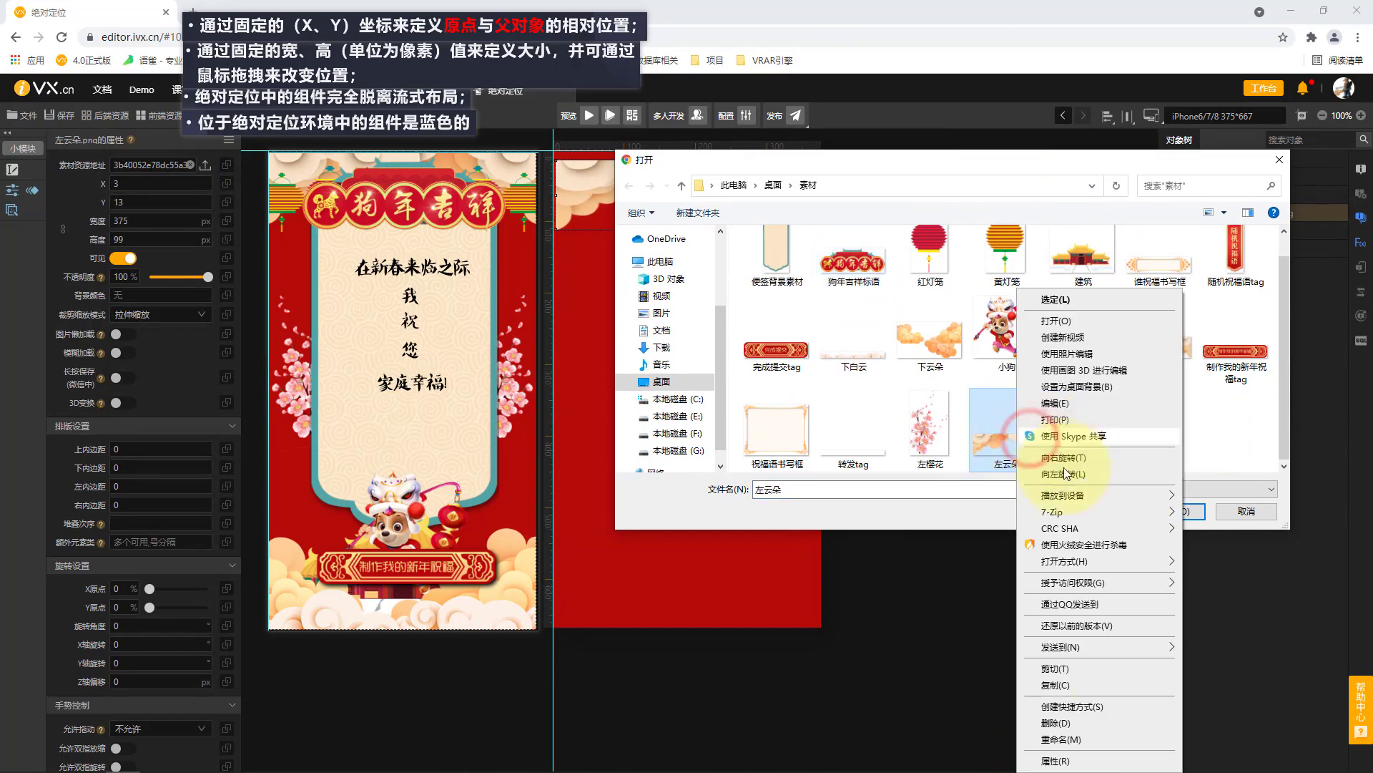
left_click(1097, 760)
left_click(1114, 339)
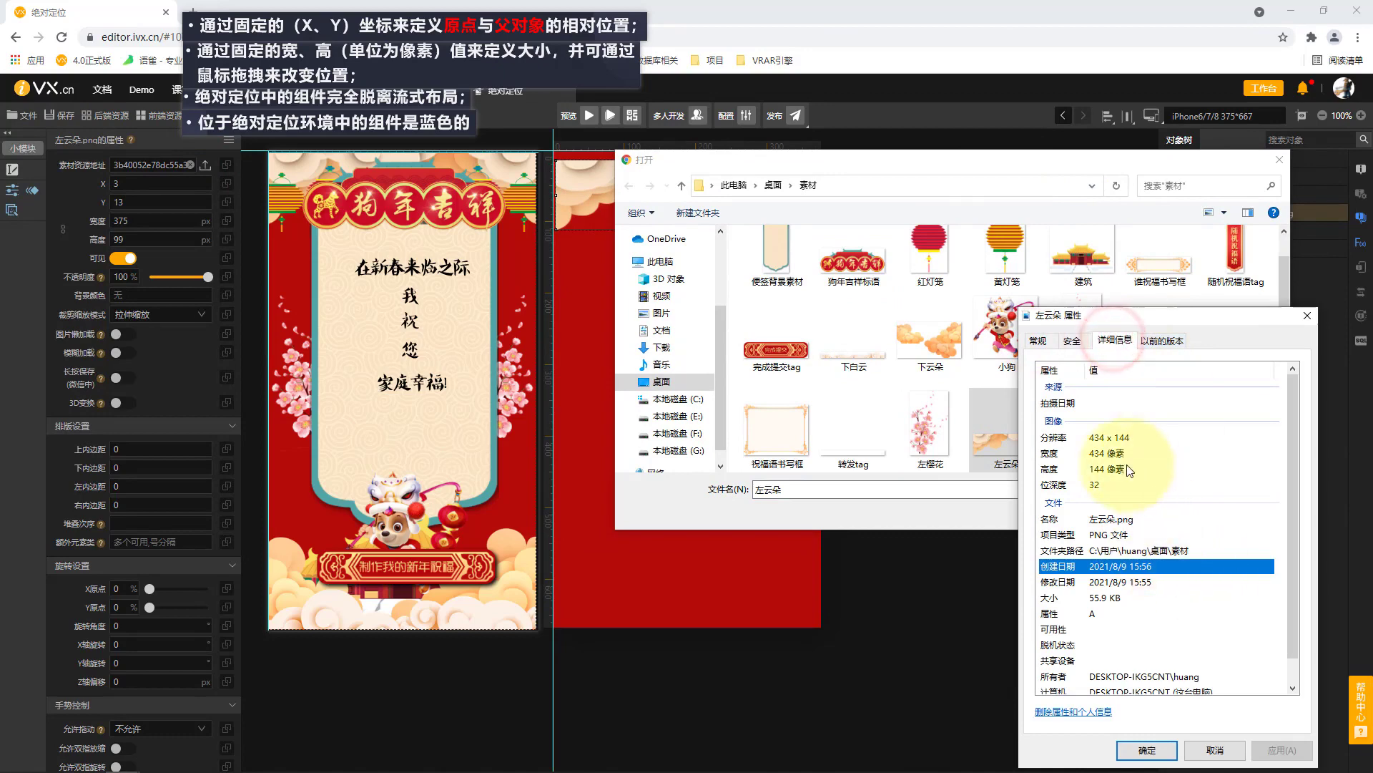
left_click(1224, 750)
left_click(1280, 161)
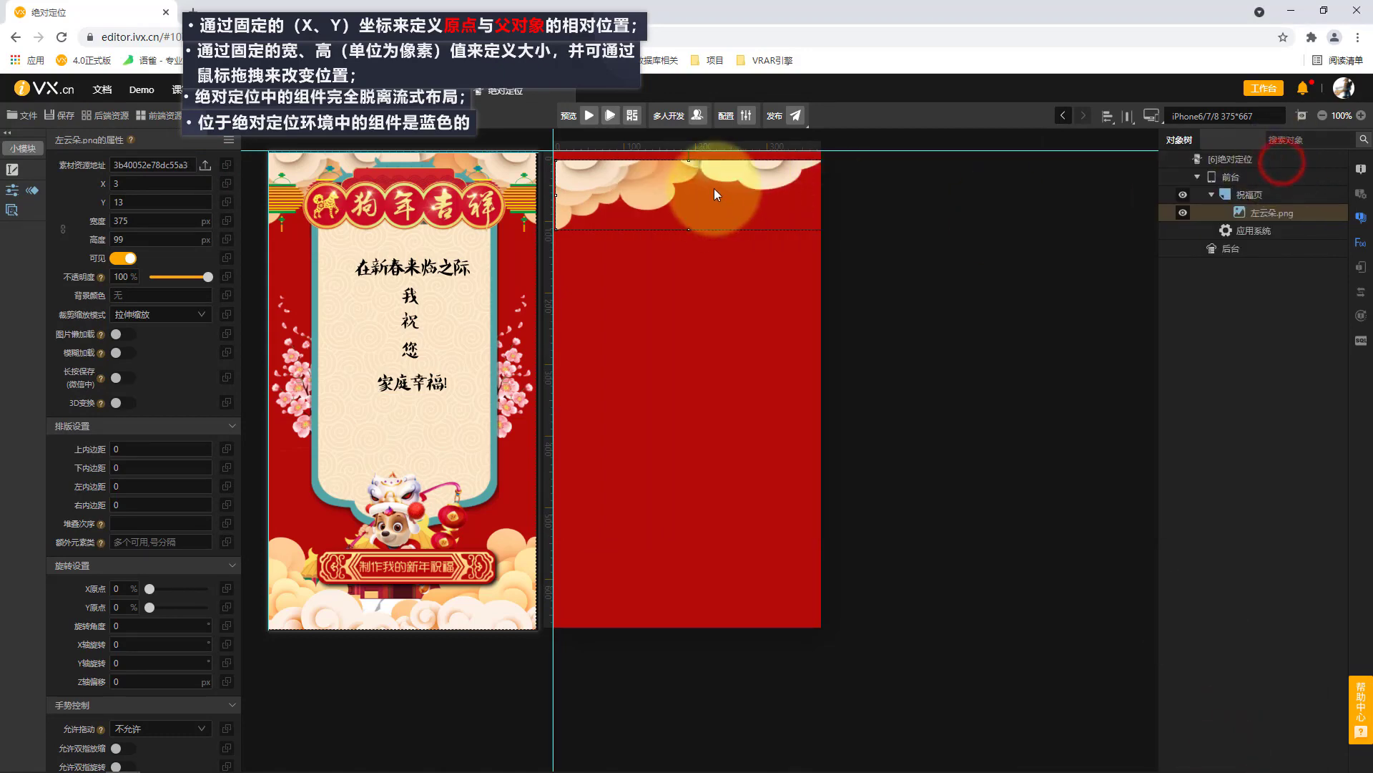
Set the 左云朵 image's width to 414 px and its height to 144 px.
left_click_drag(714, 188, 718, 199)
left_click(138, 221)
type("414")
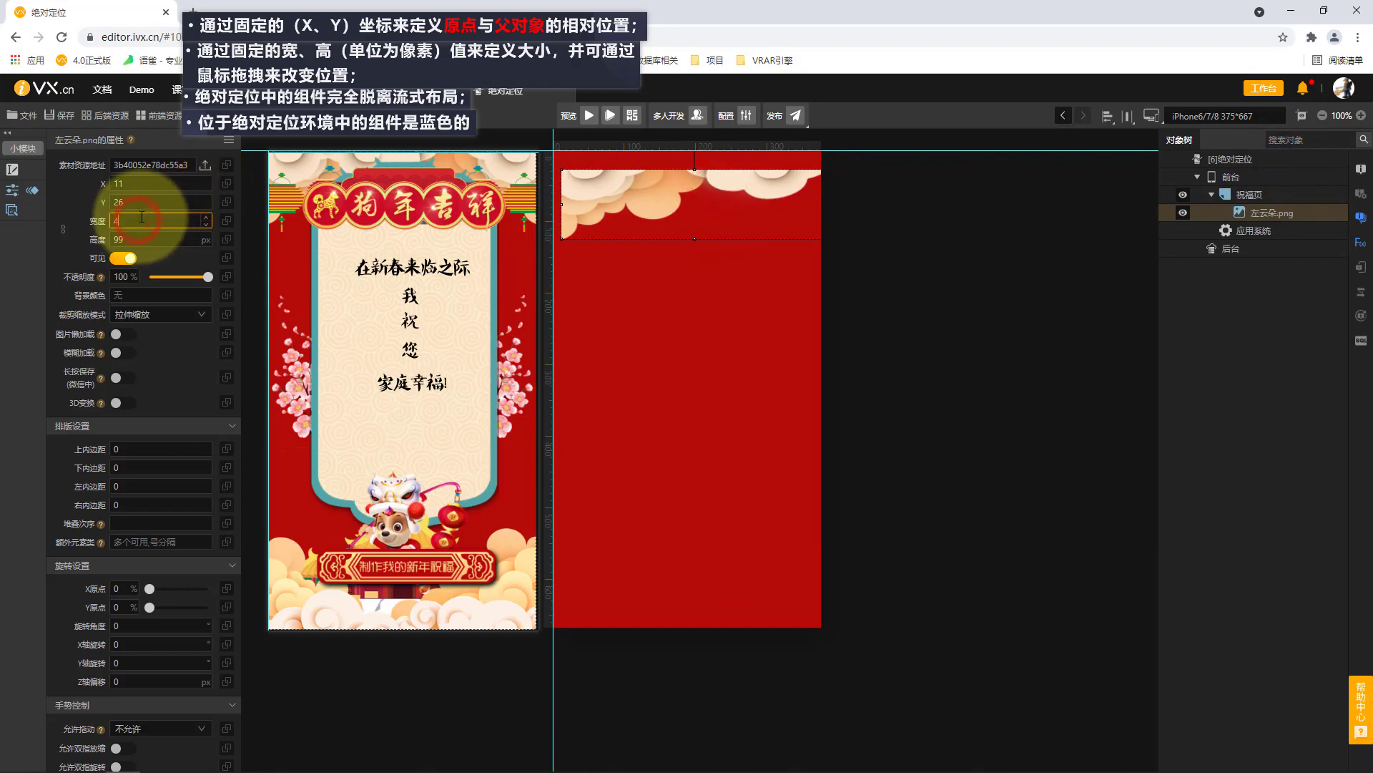
left_click(142, 235)
type("144")
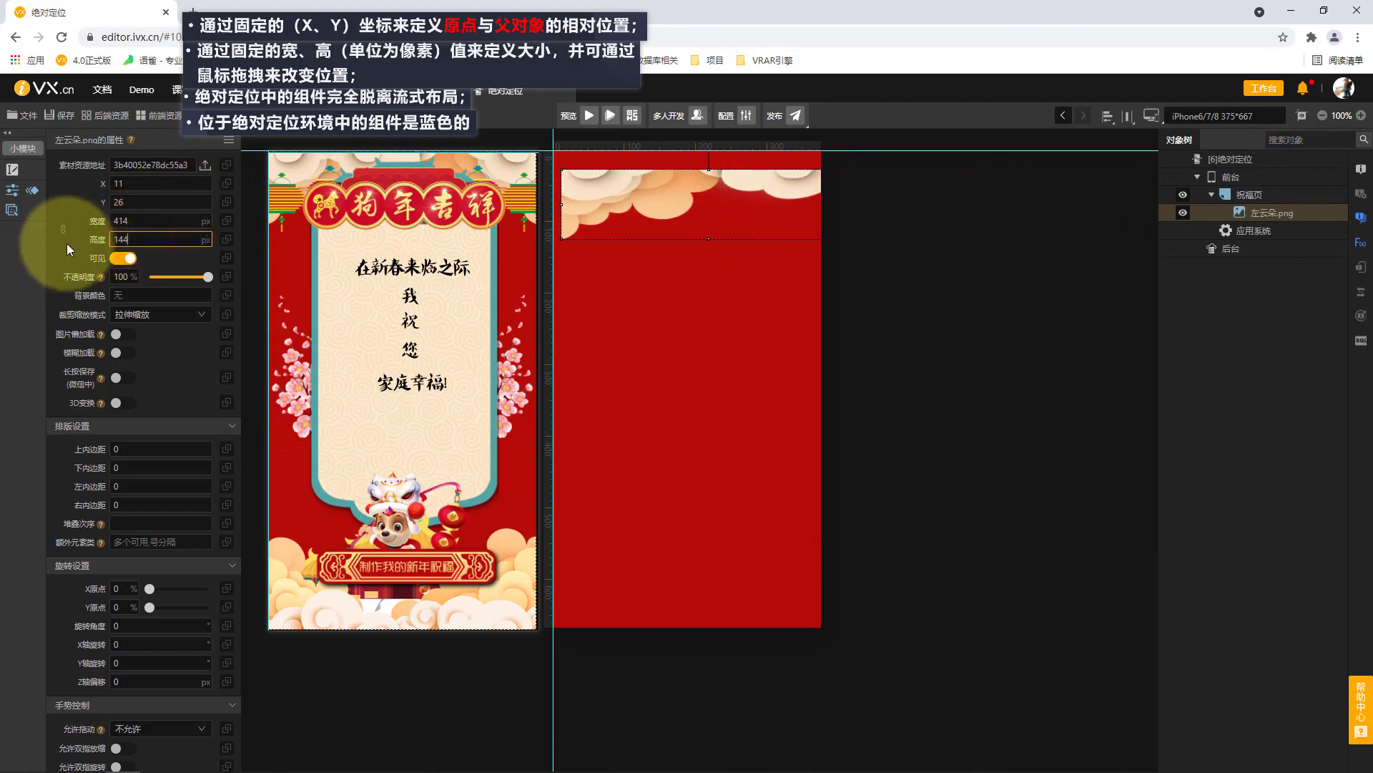
left_click(60, 254)
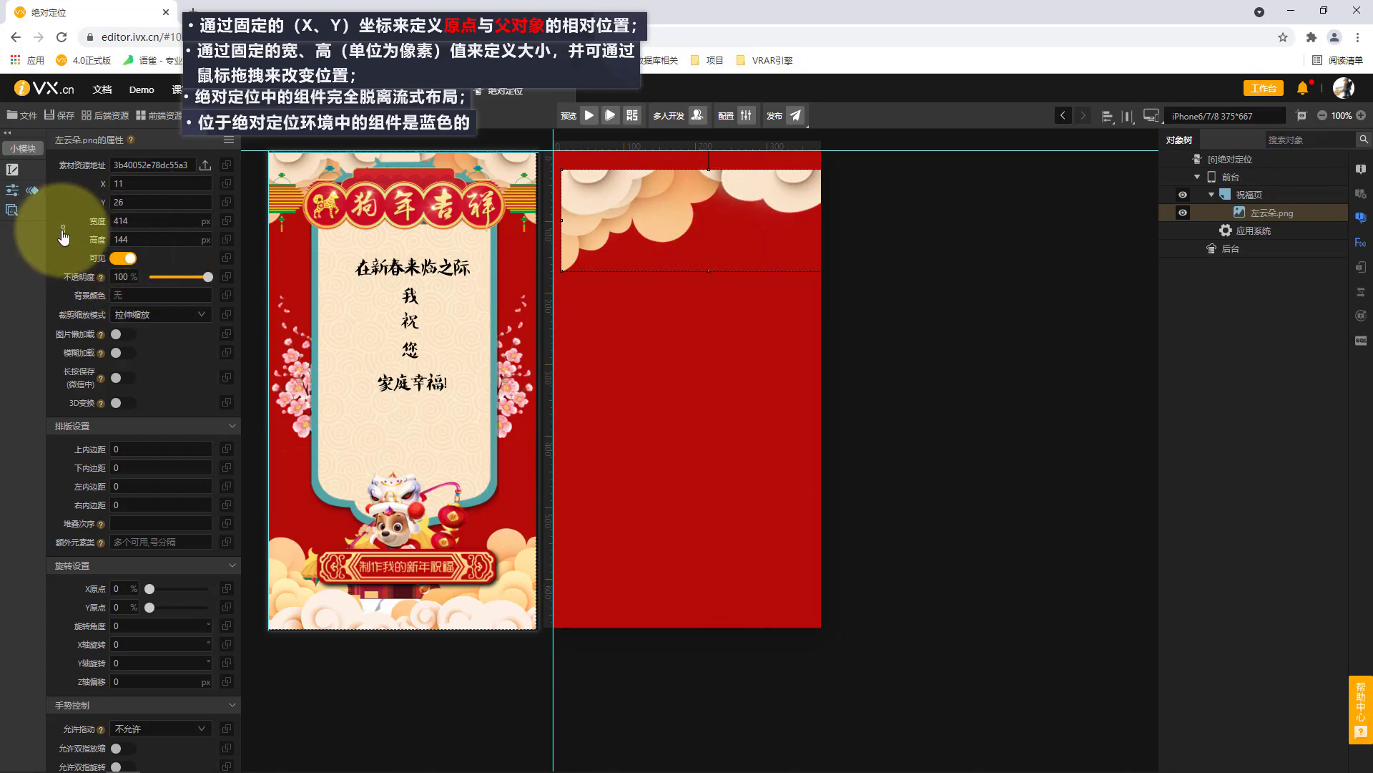
Scale the 左云朵 image to a width of 375 px with its aspect ratio locked.
left_click(158, 222)
type("3")
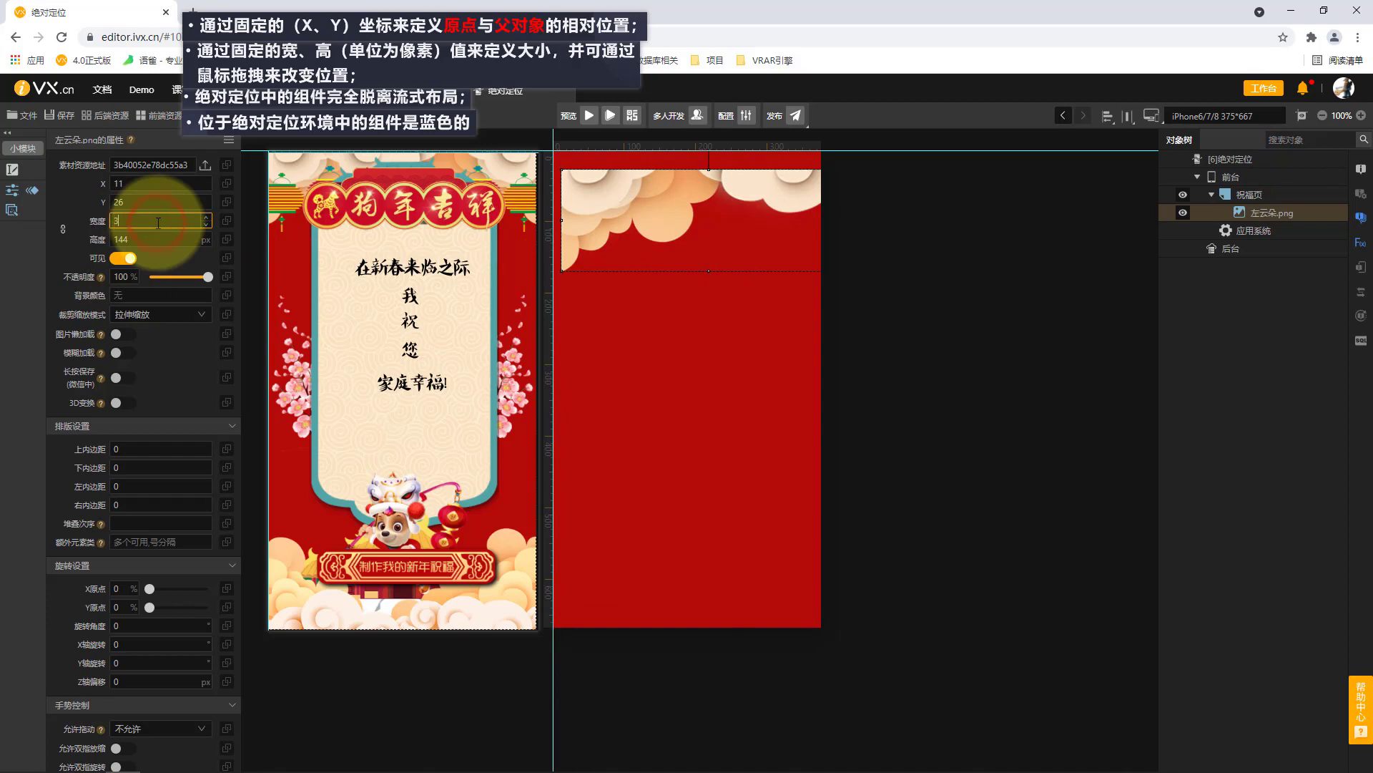
type("75")
left_click(51, 266)
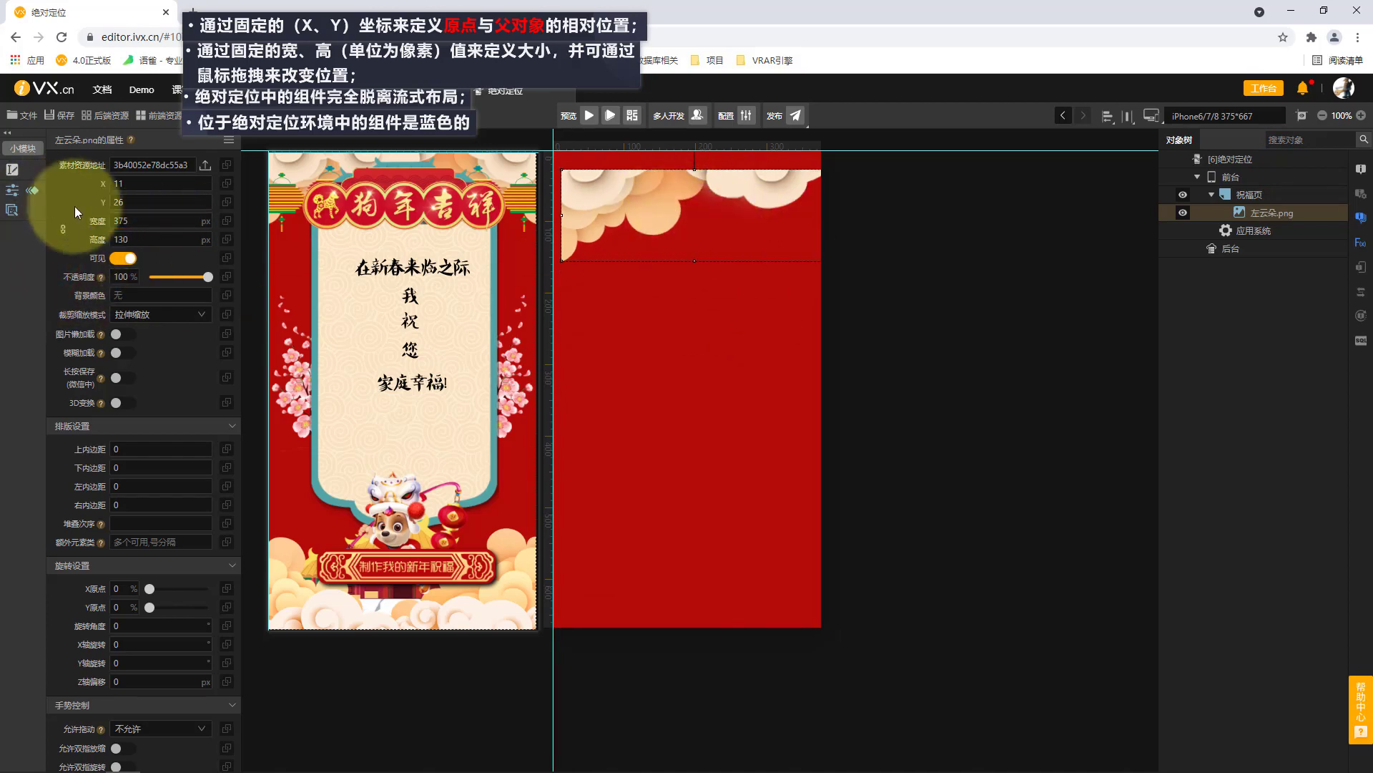
Position the 左云朵 image at X 0, Y 0.
double_click(125, 184)
type("0")
left_click(139, 202)
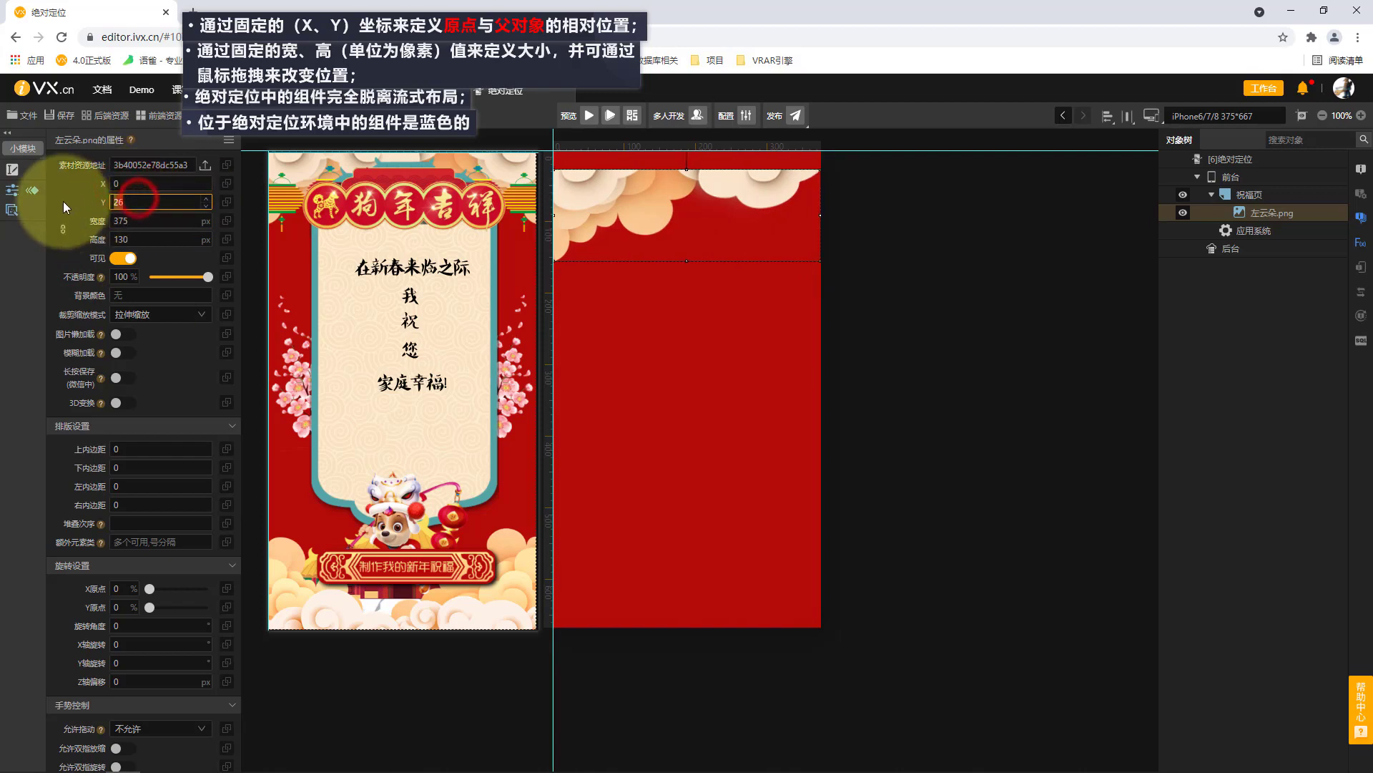
type("0")
key("Return")
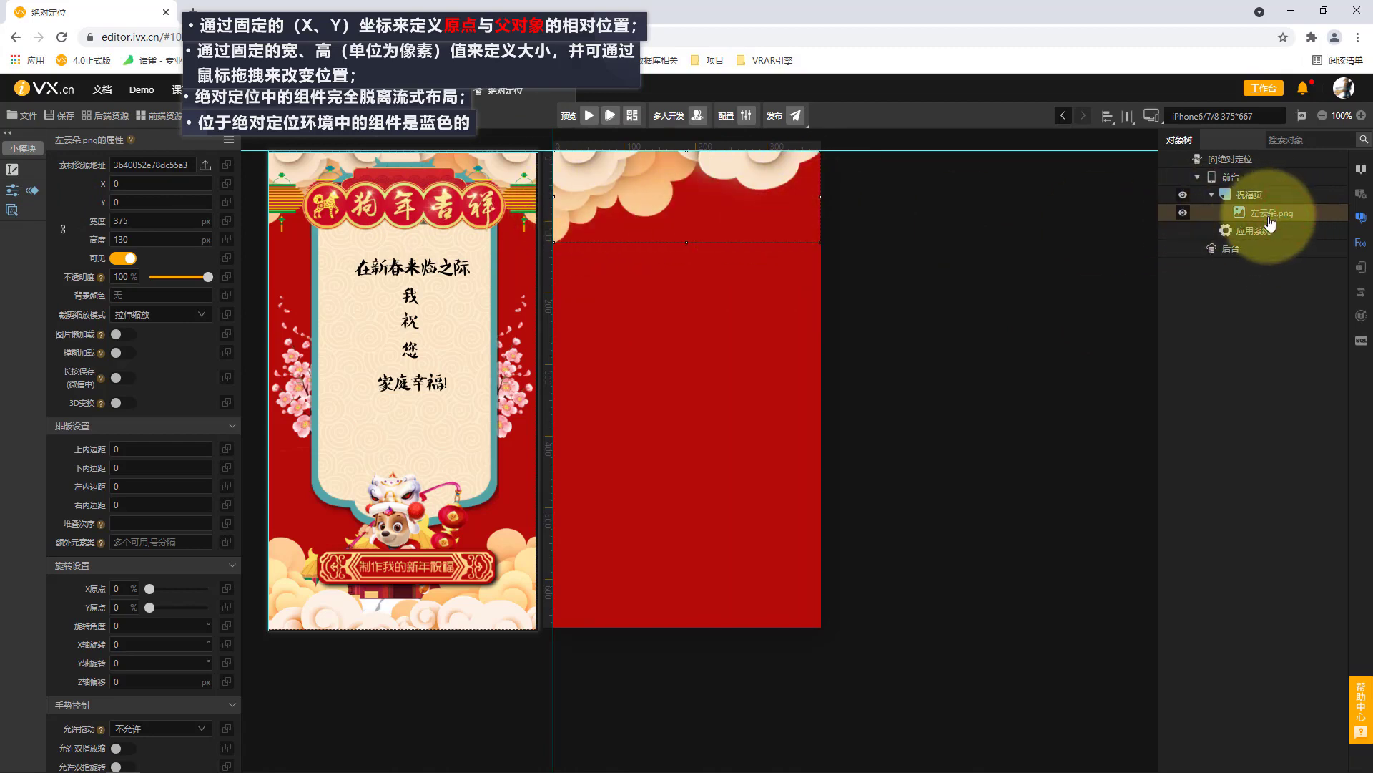
Paste a copy of the 左云朵 image into 祝福页 and rename it as 右云朵.
left_click(1263, 194)
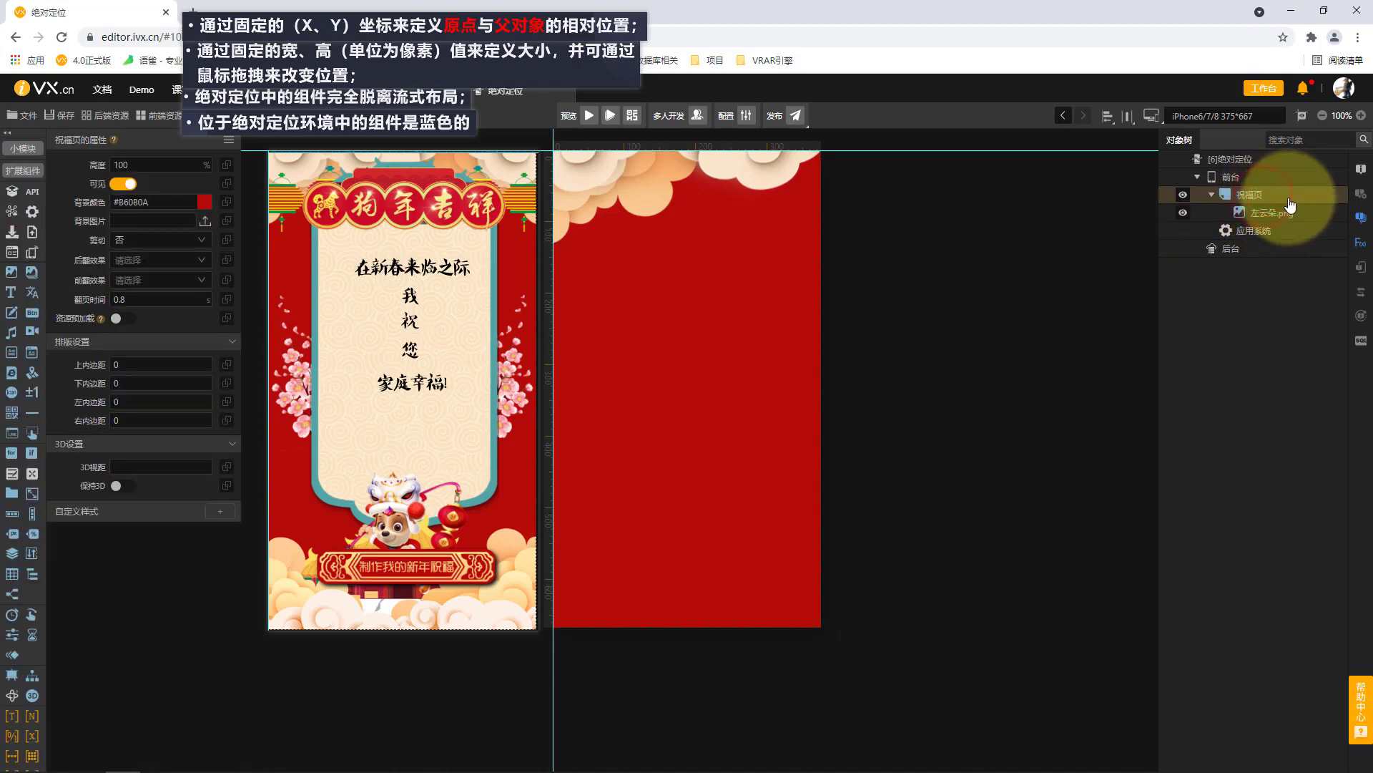
key("ctrl+v")
double_click(1273, 211)
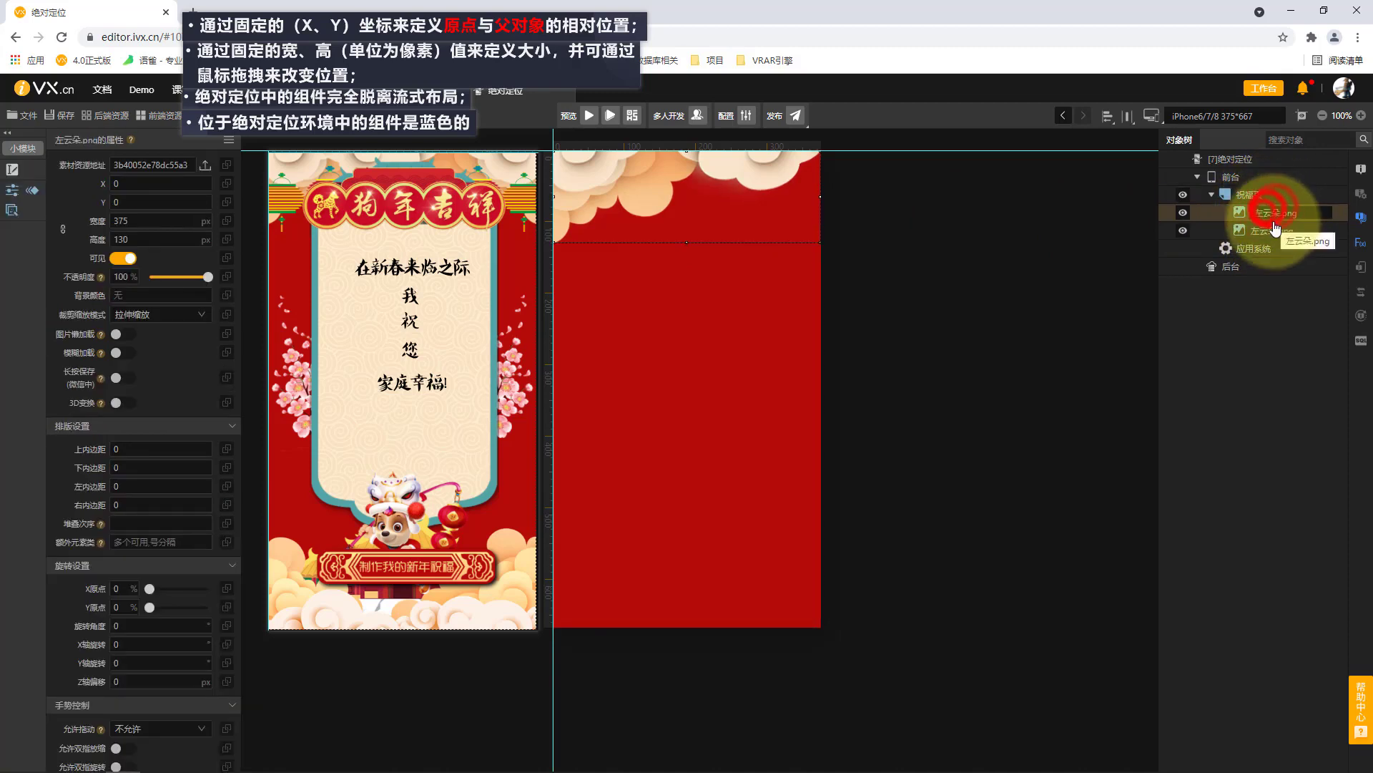
type("右云朵")
key("Return")
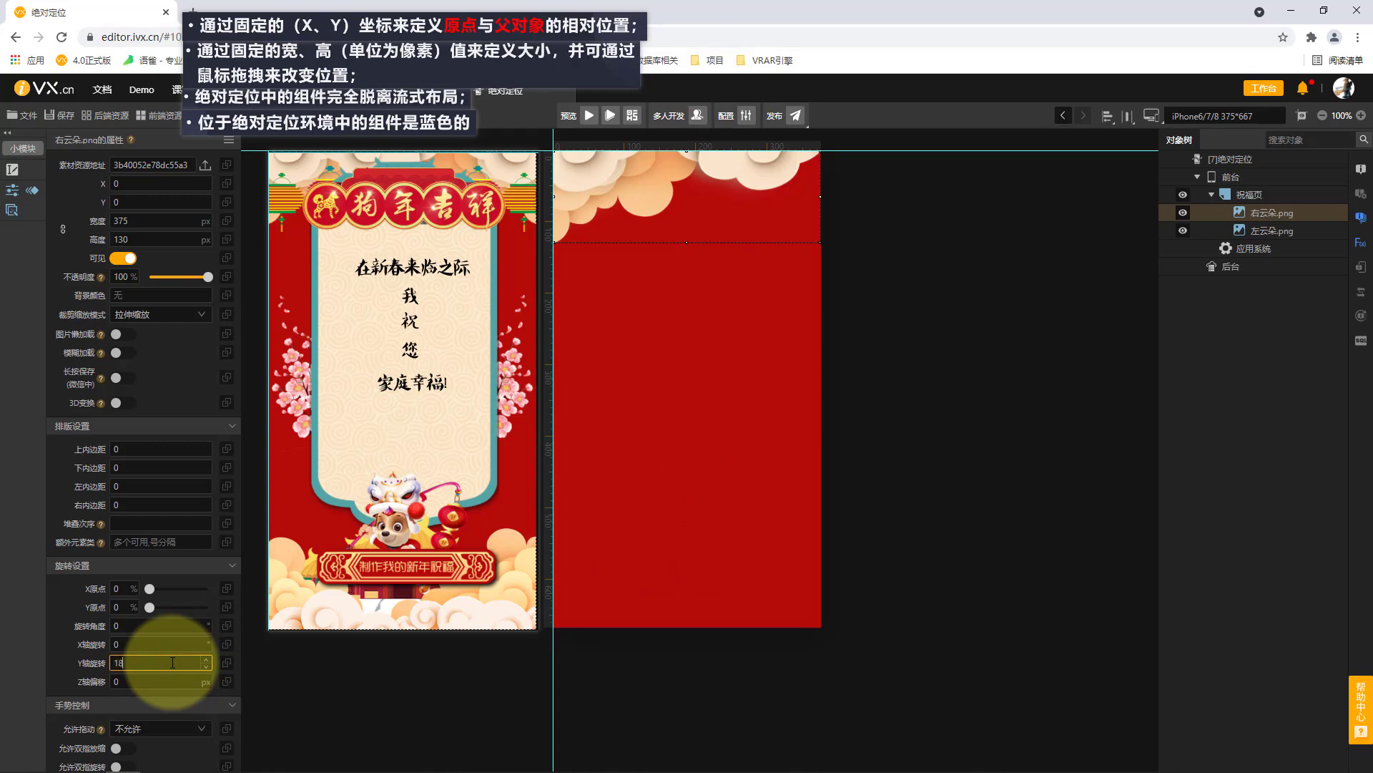
Set the Y-axis rotation of the 右云朵 image to 180 to mirror it.
type("0")
left_click(46, 630)
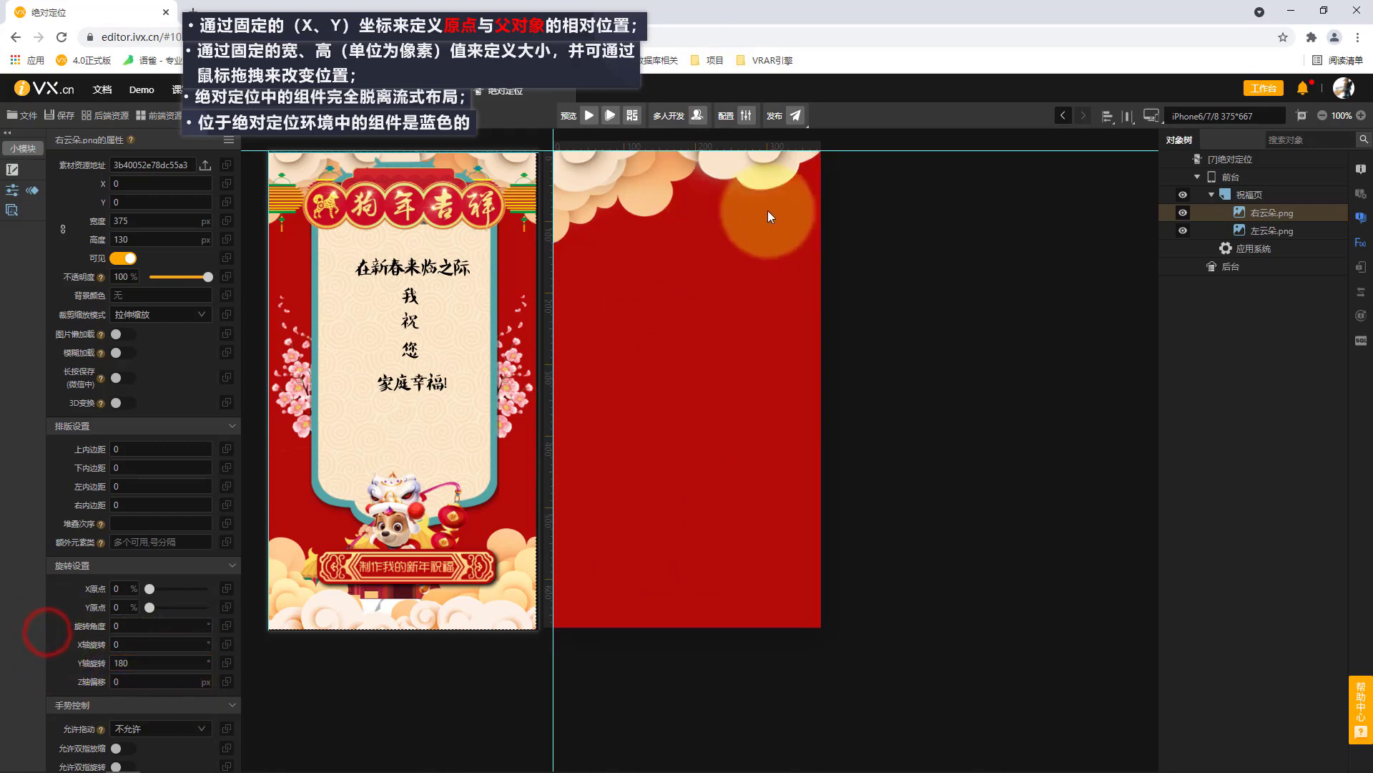
left_click(1301, 216)
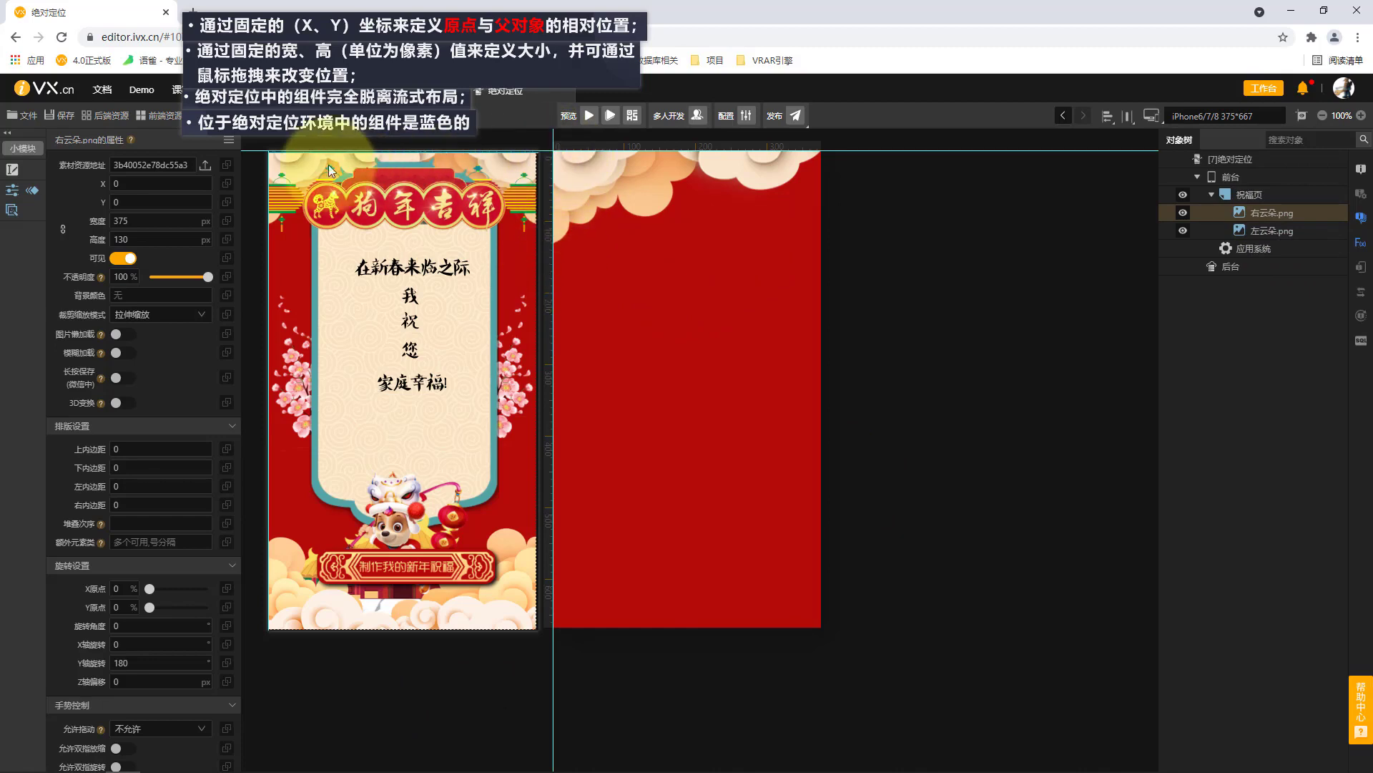
Move the reference poster away from the page origin and set the 右云朵 image's X position to 375.
left_click_drag(452, 253, 393, 443)
left_click(137, 182)
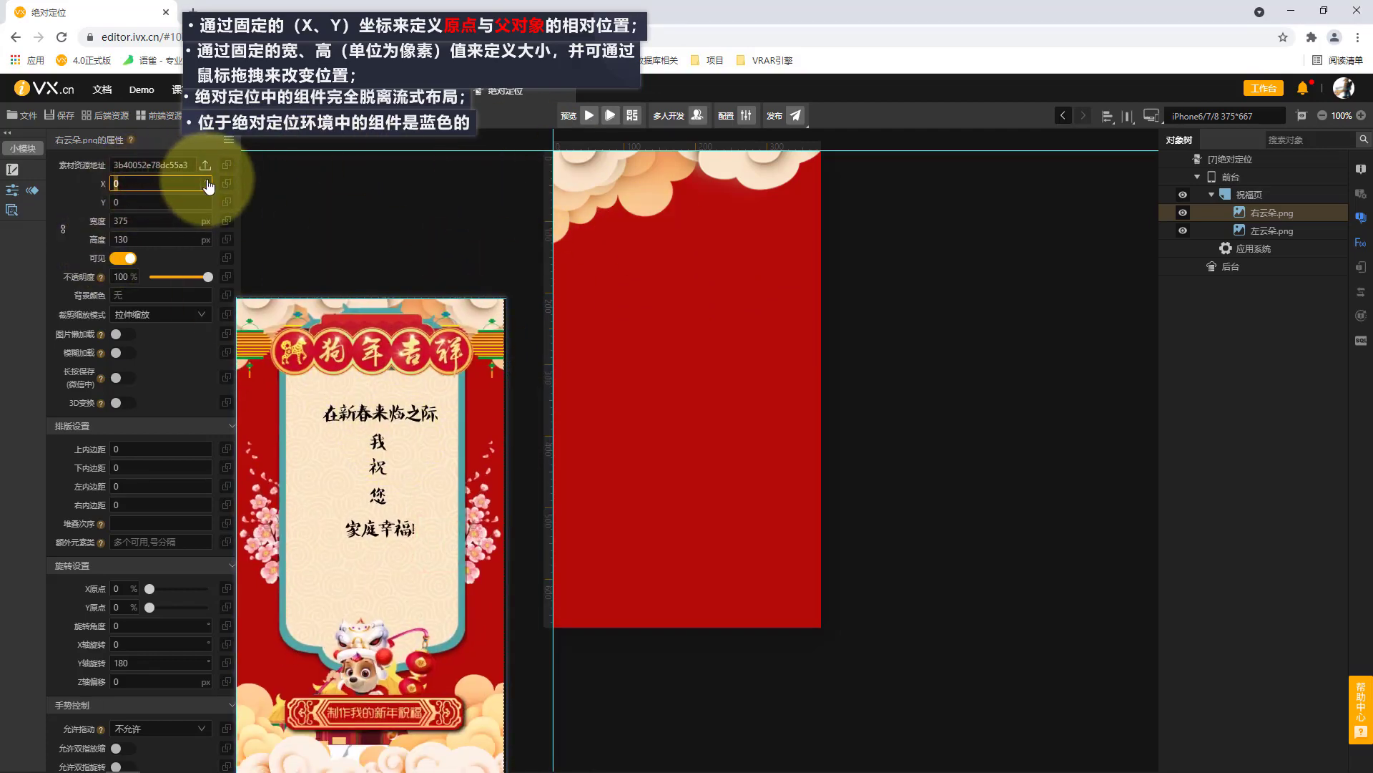
left_click(1266, 509)
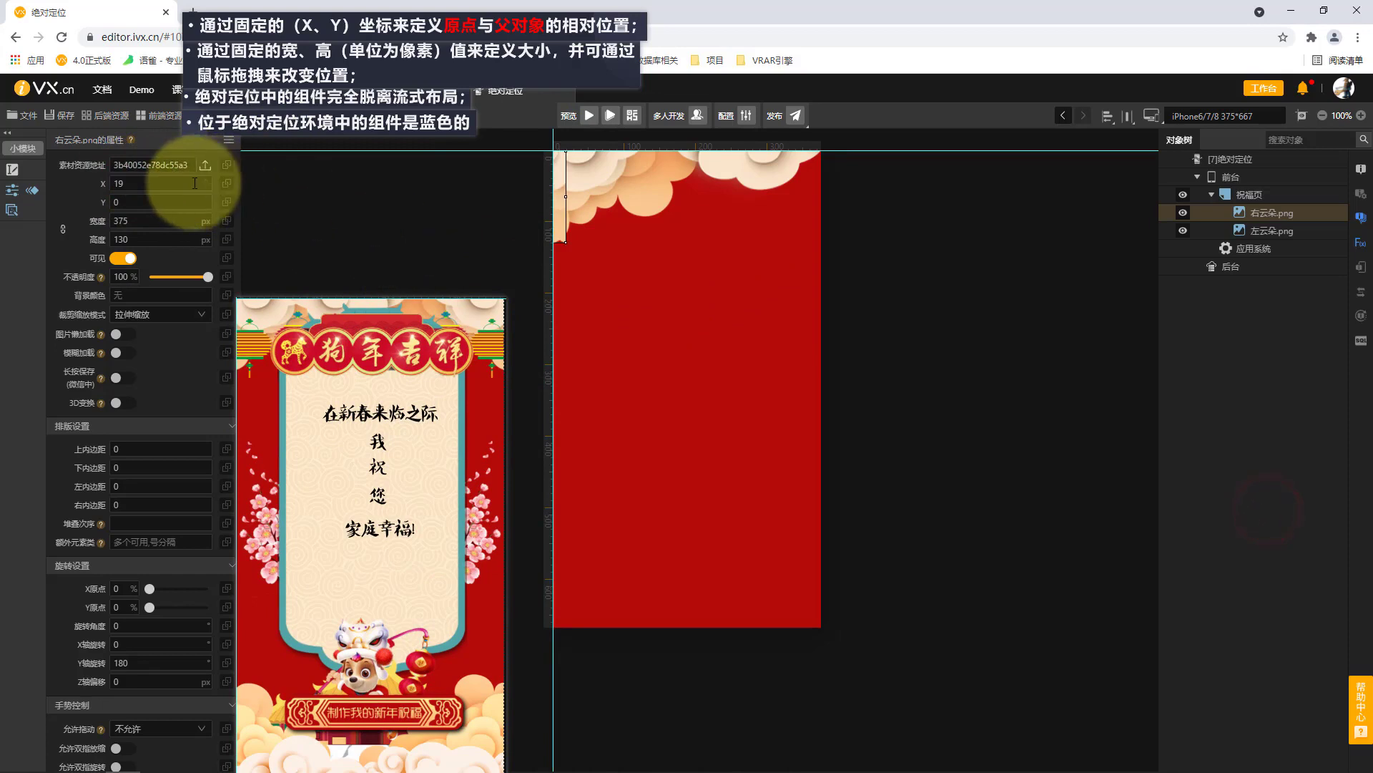
left_click(206, 182)
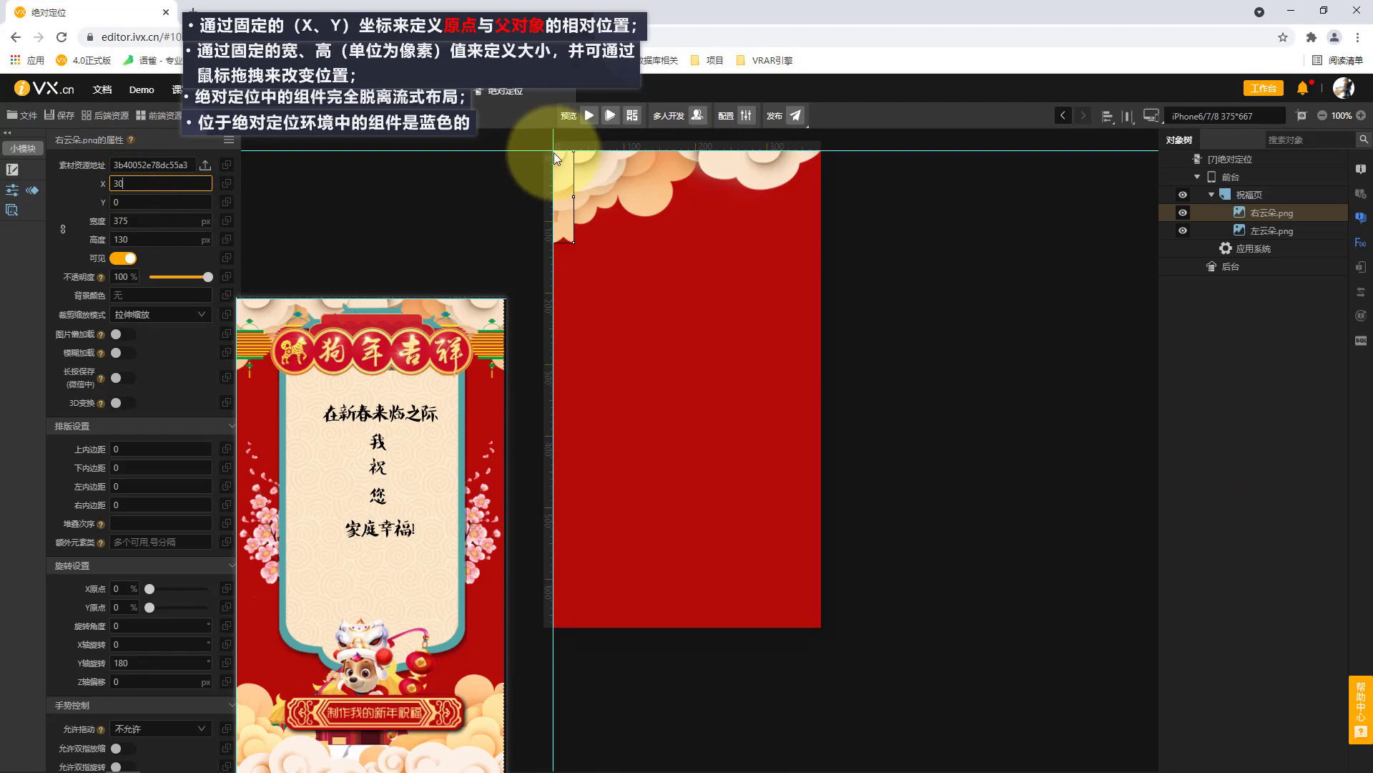
double_click(119, 182)
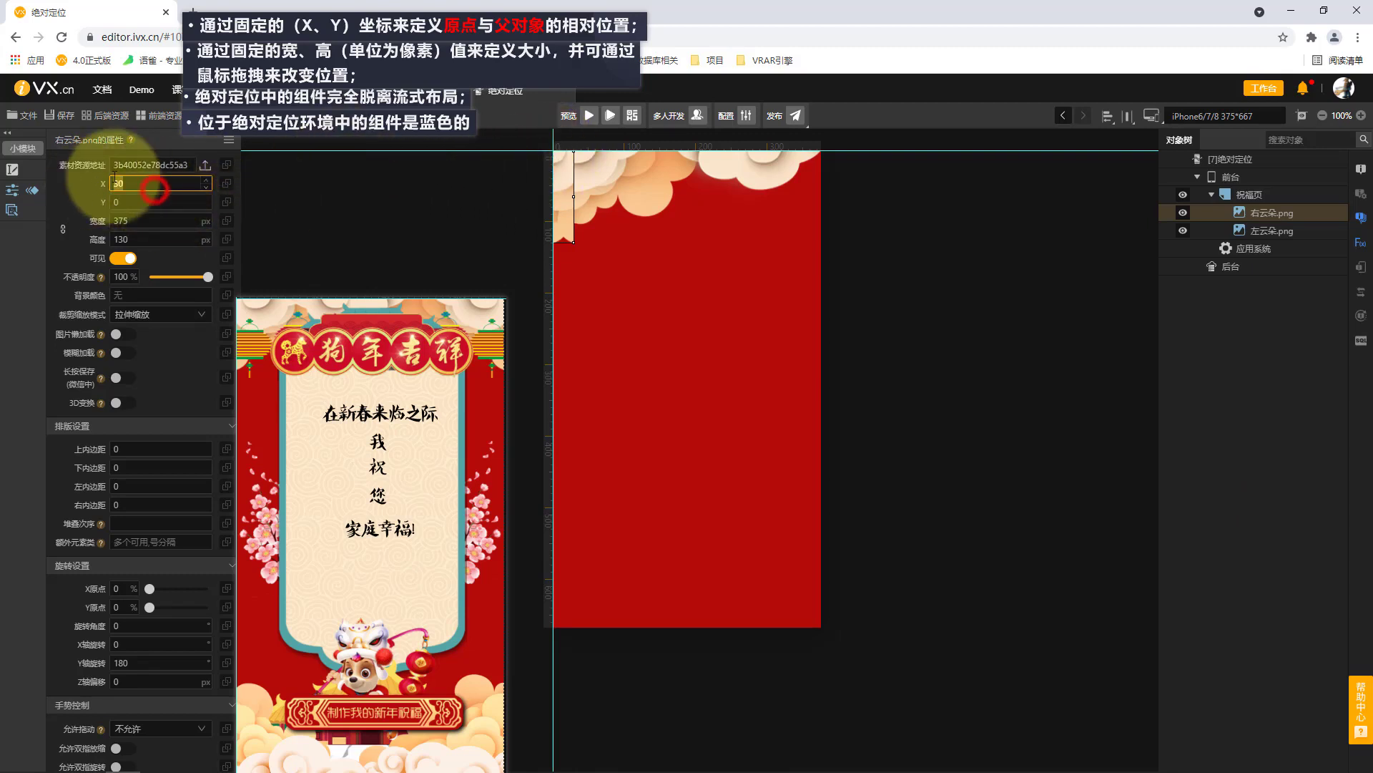
type("37")
type("5")
key("Return")
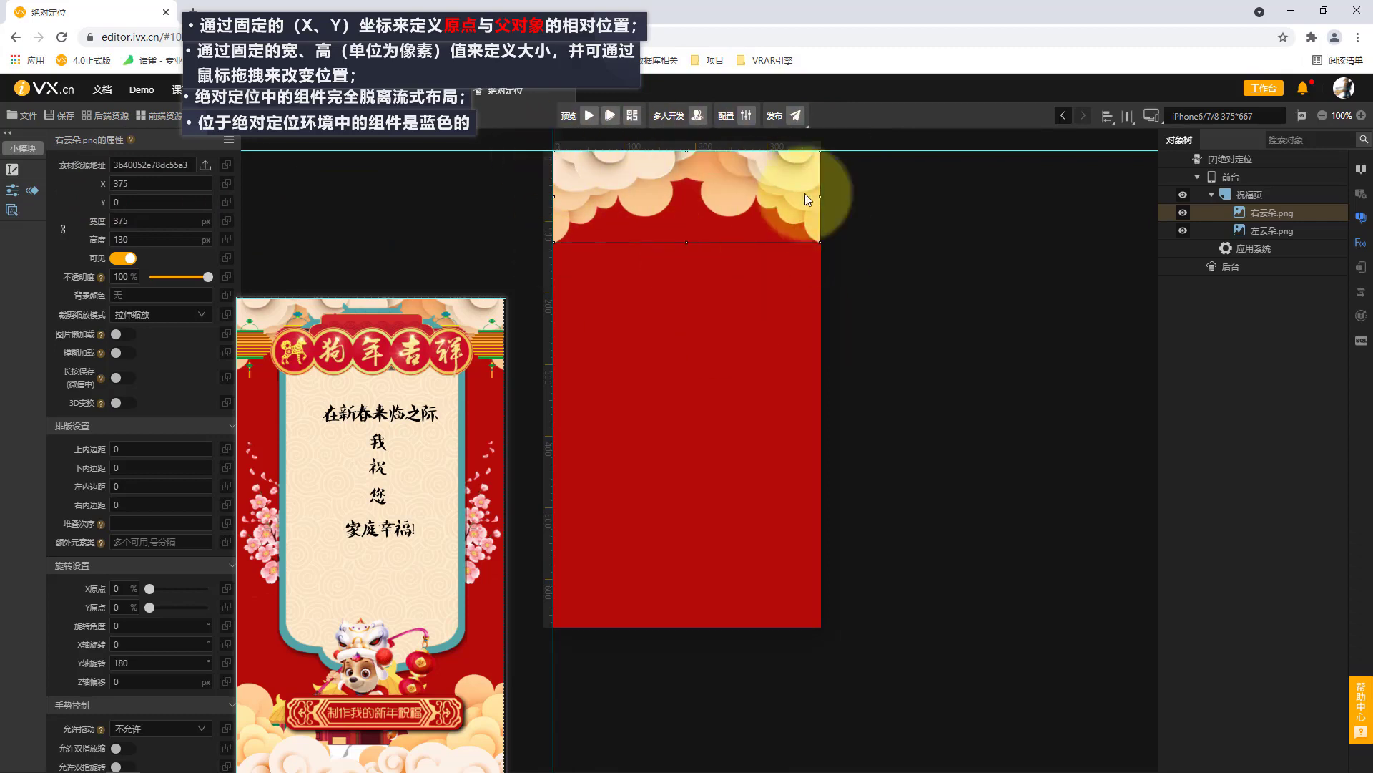
Add the 红灯笼 image to 祝福页 over the left cloud after checking the file's pixel dimensions.
left_click(1266, 194)
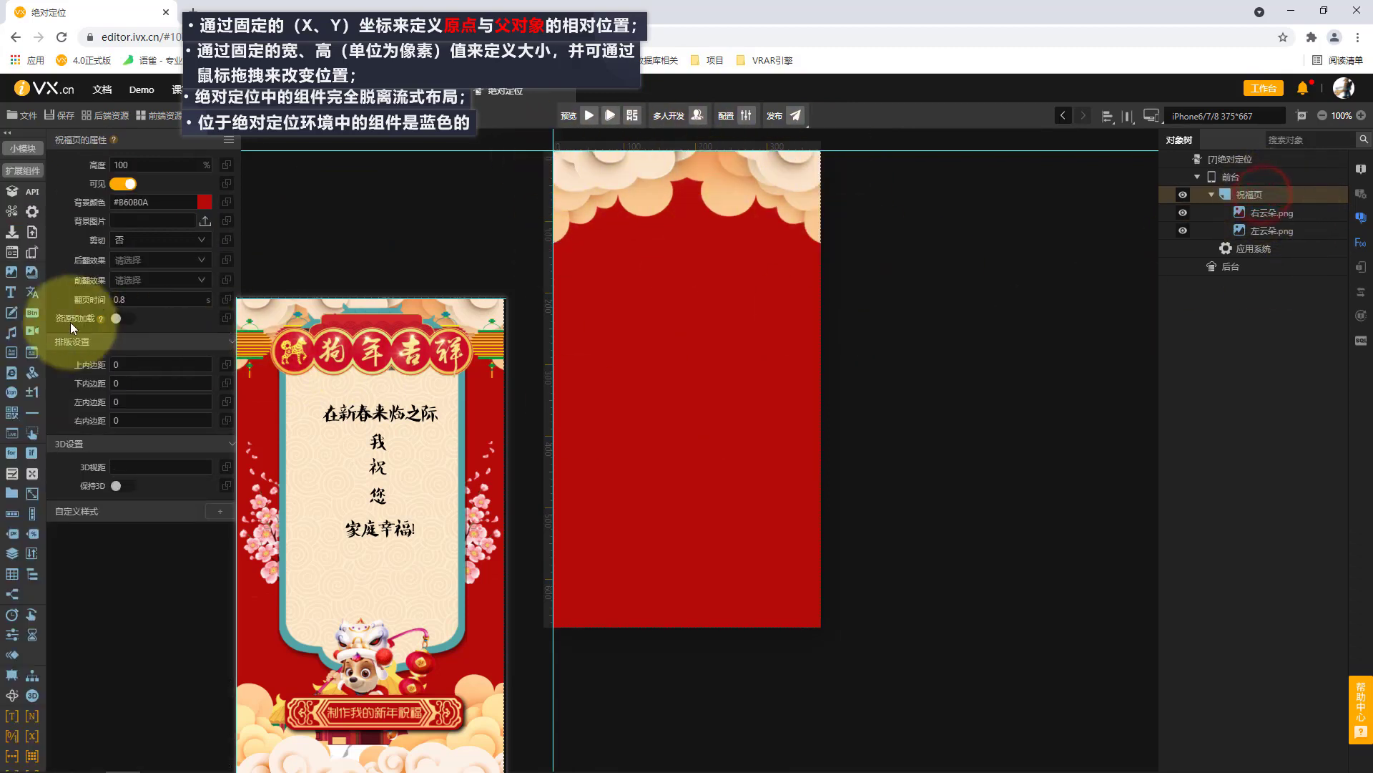
left_click_drag(560, 198, 624, 288)
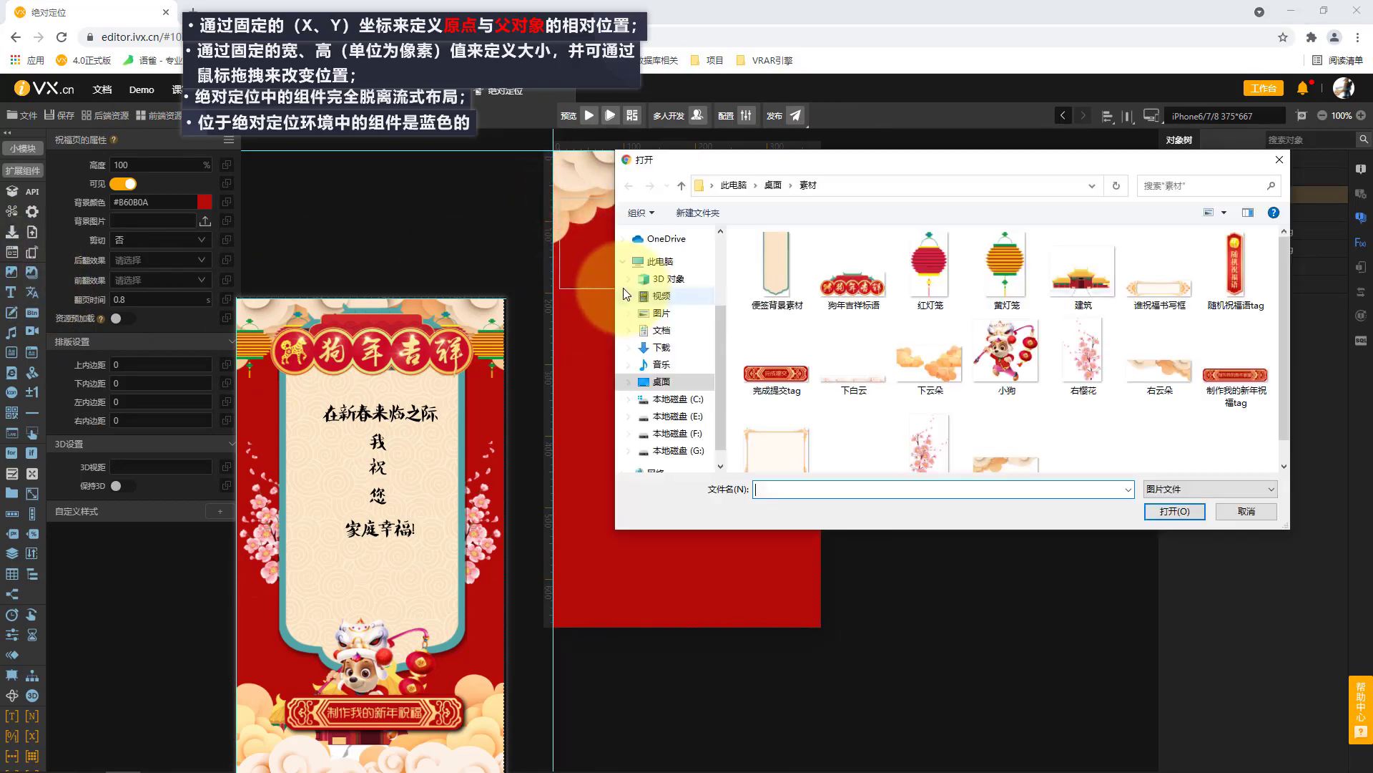
left_click(927, 278)
right_click(925, 280)
left_click(962, 751)
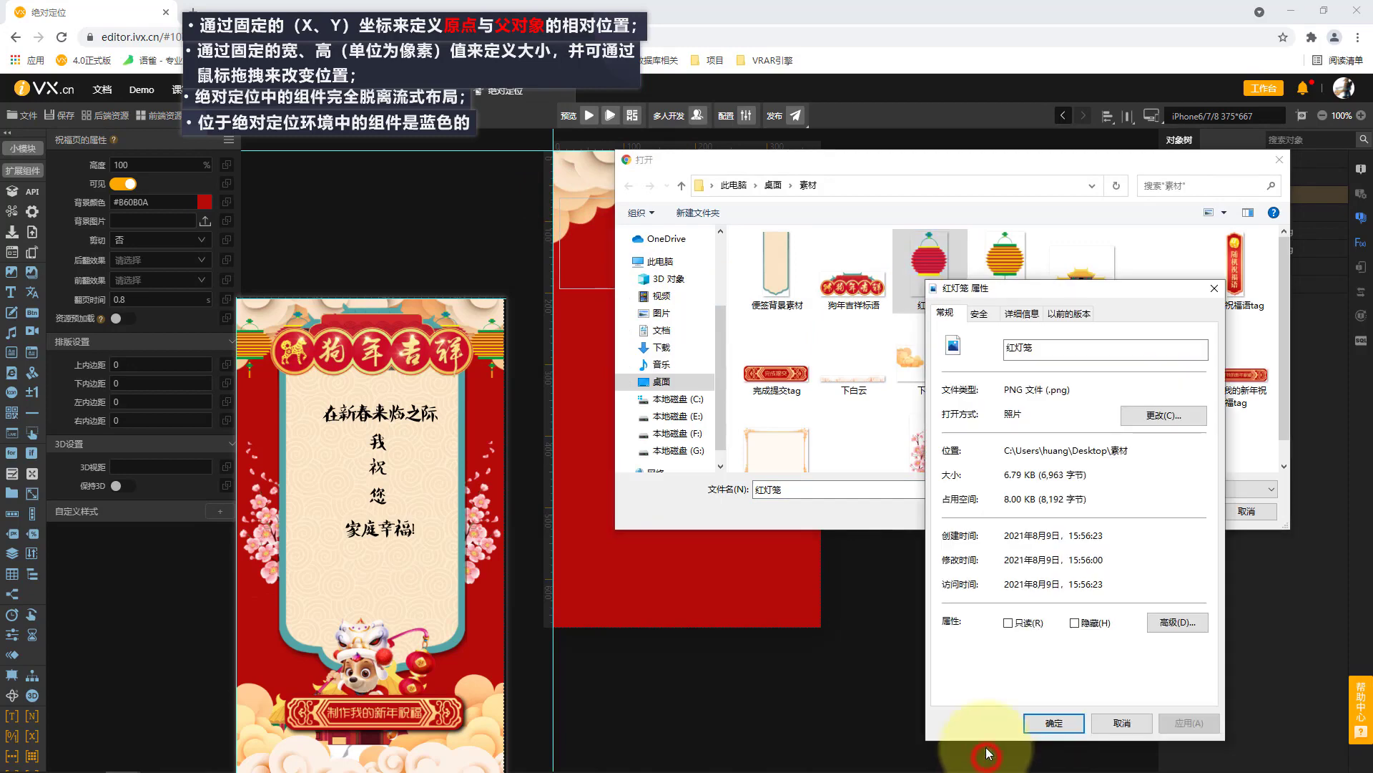
left_click(1020, 315)
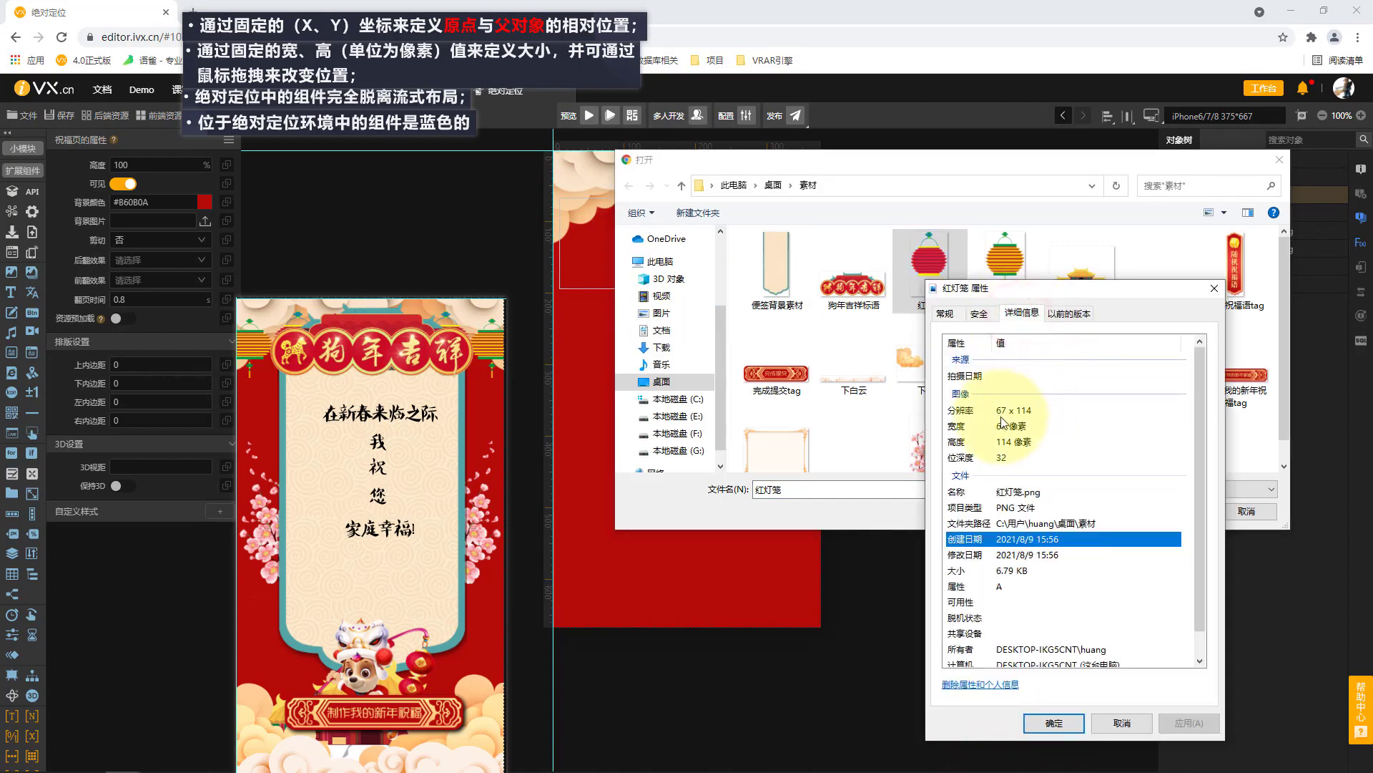
left_click(1120, 723)
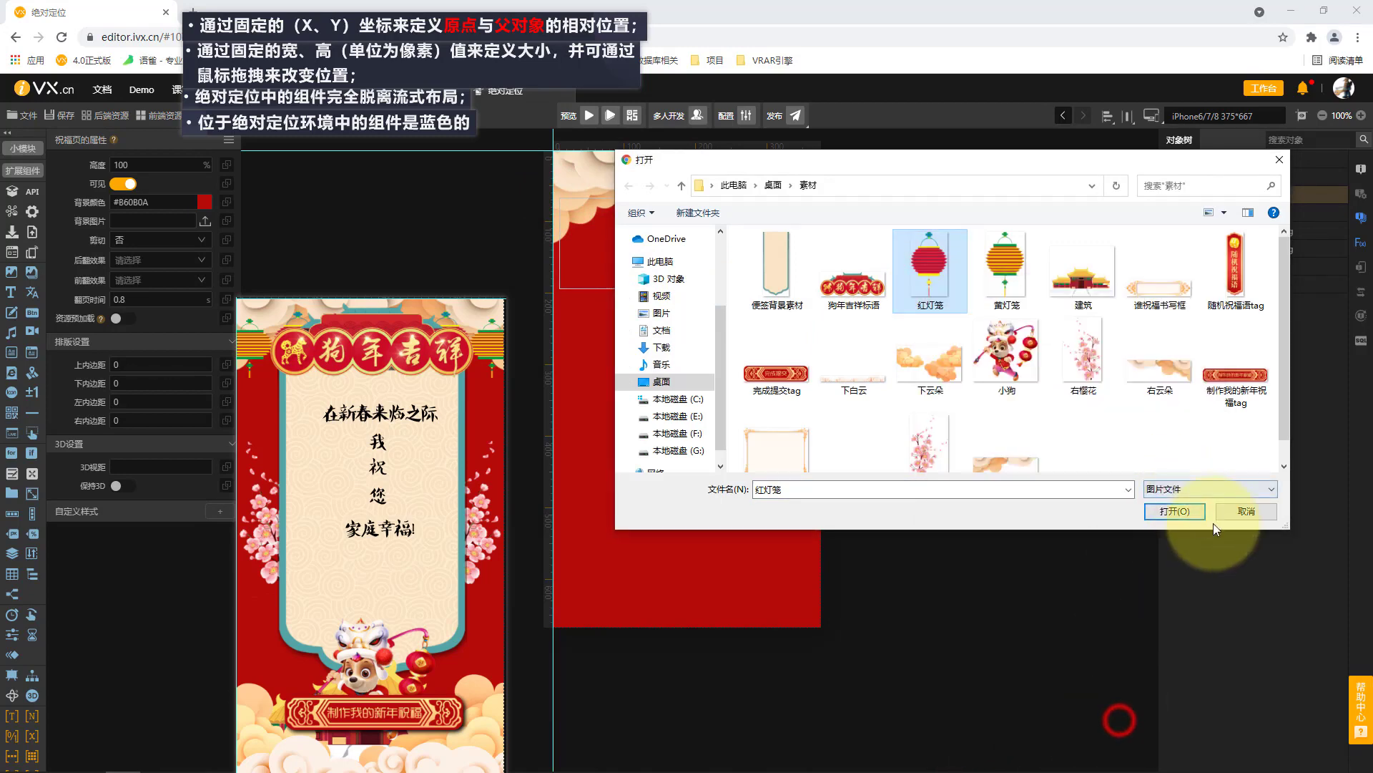
left_click(1174, 511)
left_click(594, 254)
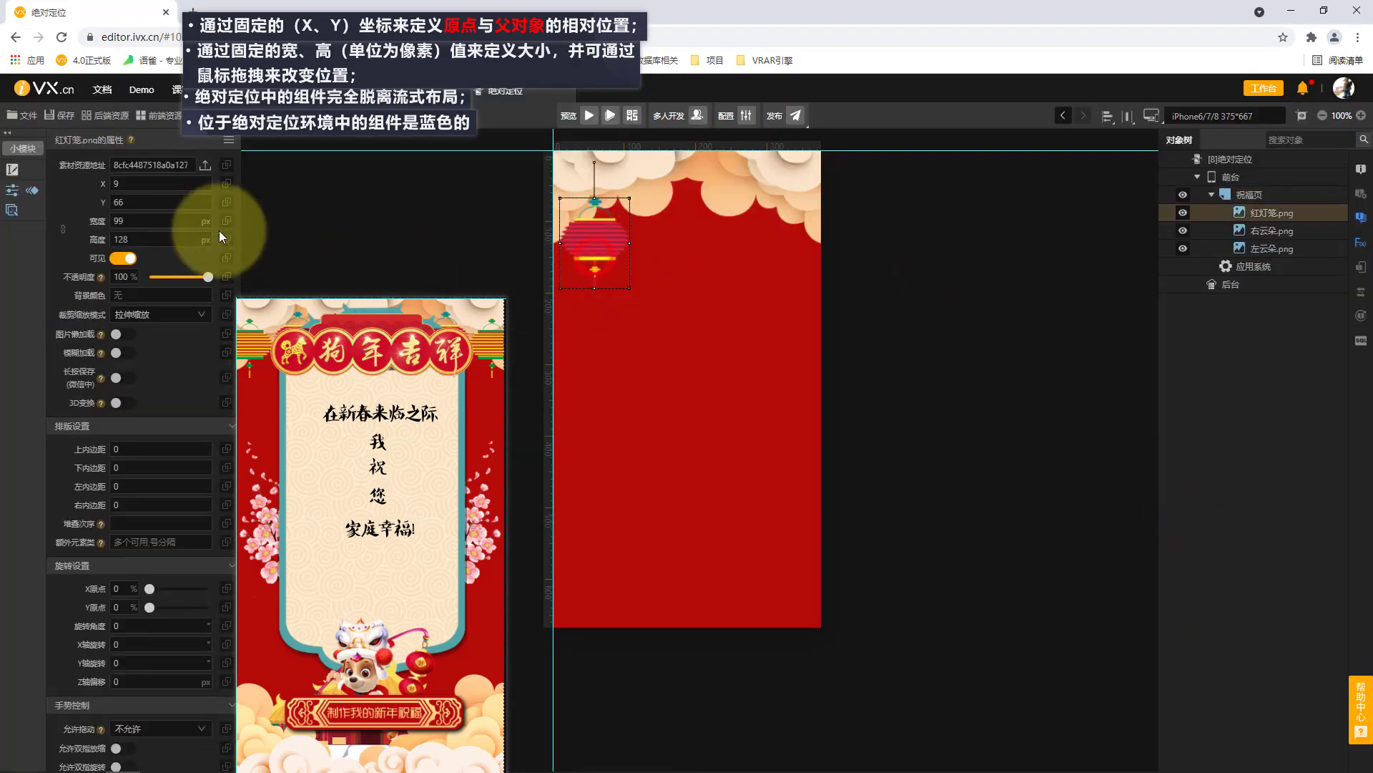
Set the 红灯笼 image's width to 67 px and its height to 114 px.
left_click(147, 216)
type("67")
left_click(150, 231)
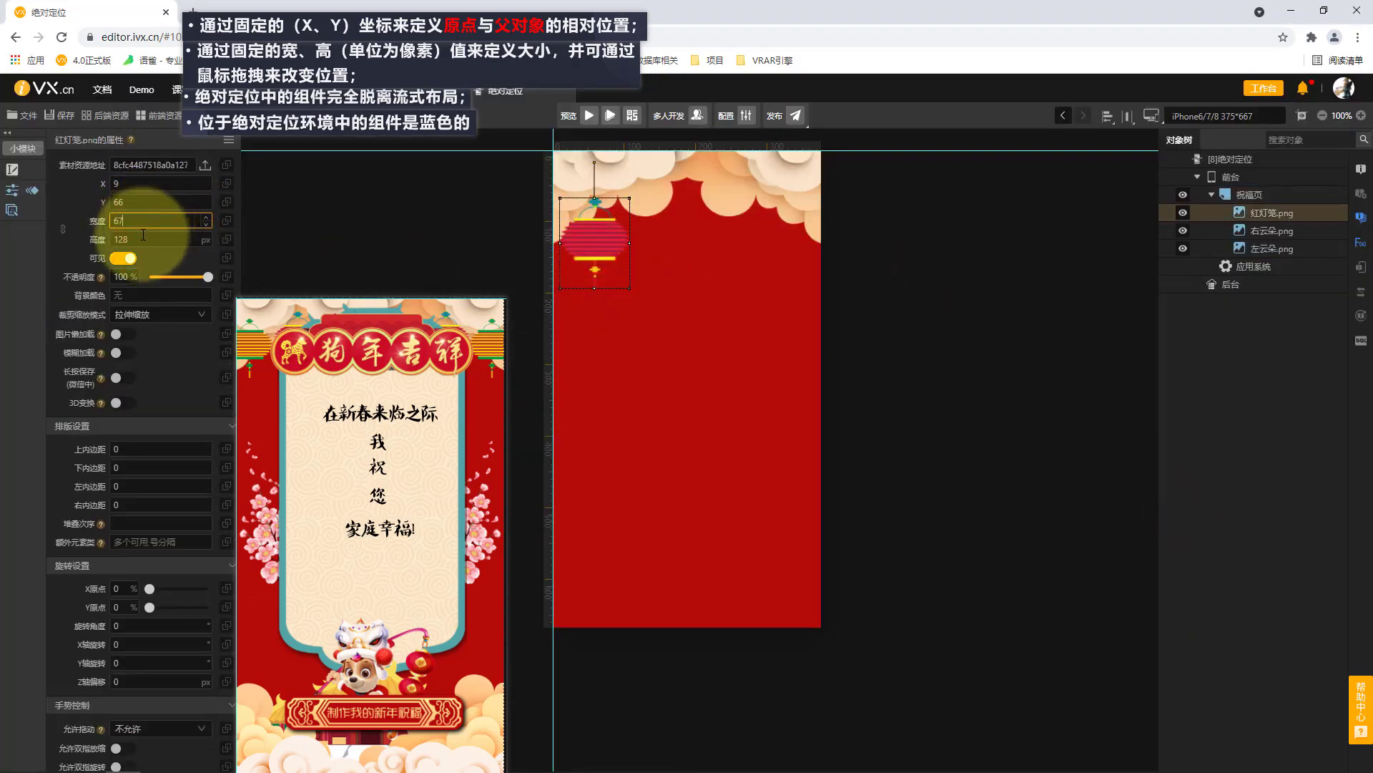
type("114")
left_click(322, 233)
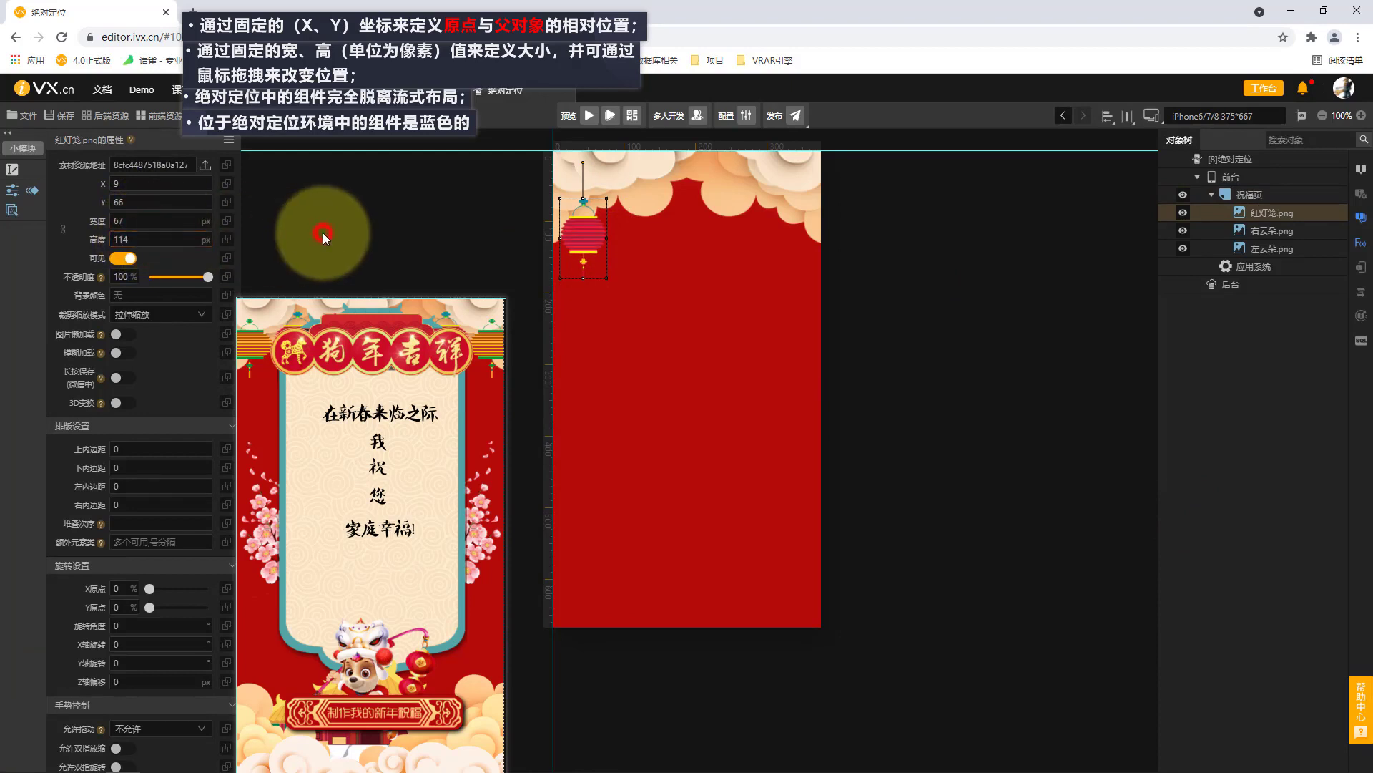
Lock the 红灯笼 image's proportions, reduce its width to 60 px and move it to X 64, Y 28.
left_click(61, 231)
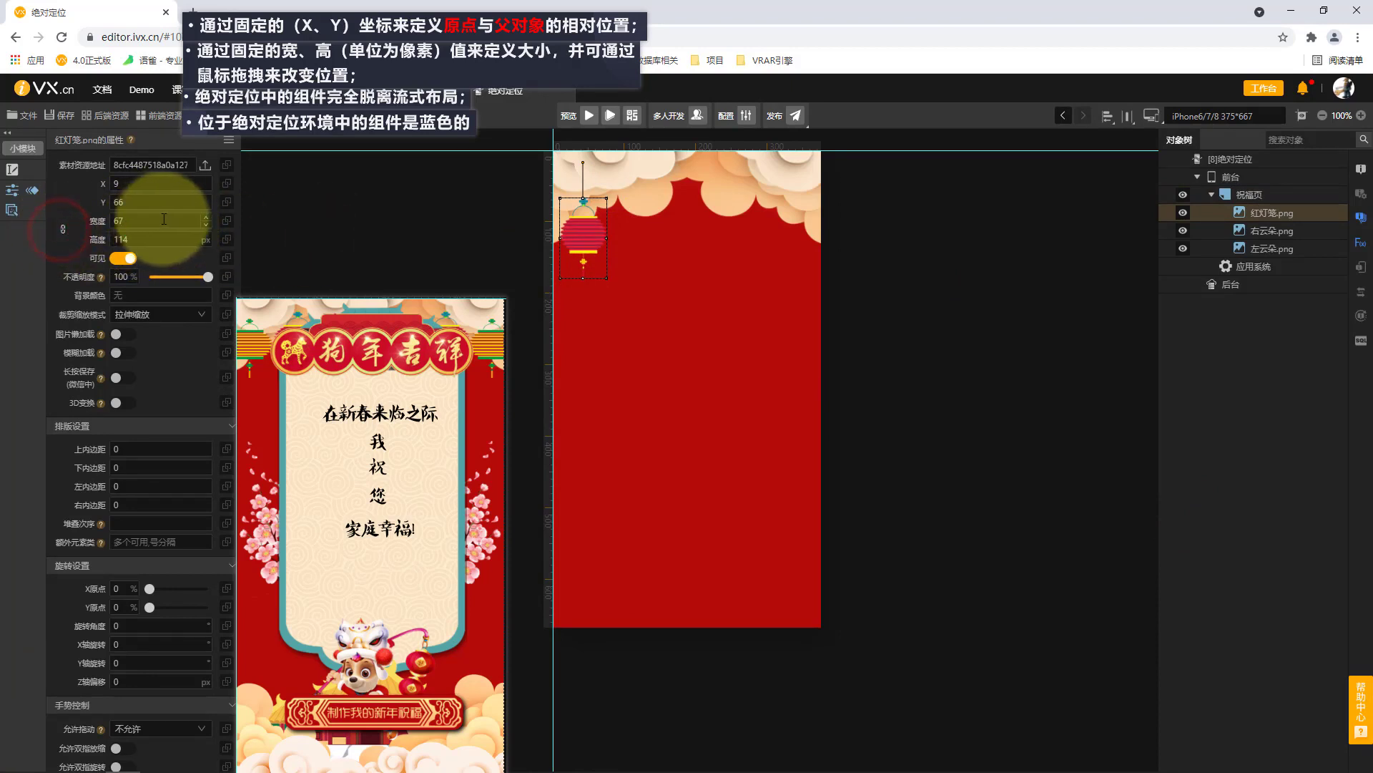
left_click(207, 228)
type("64")
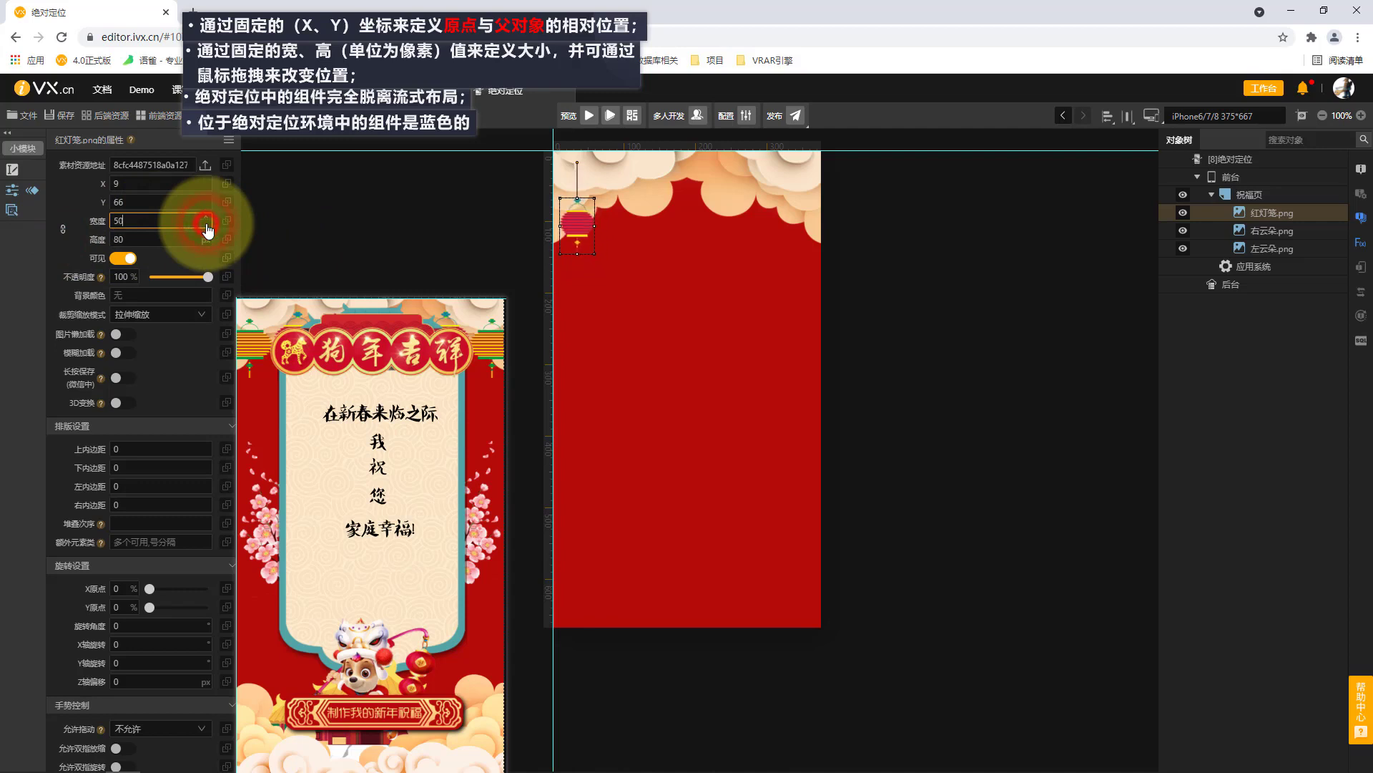
left_click(206, 217)
left_click(206, 217)
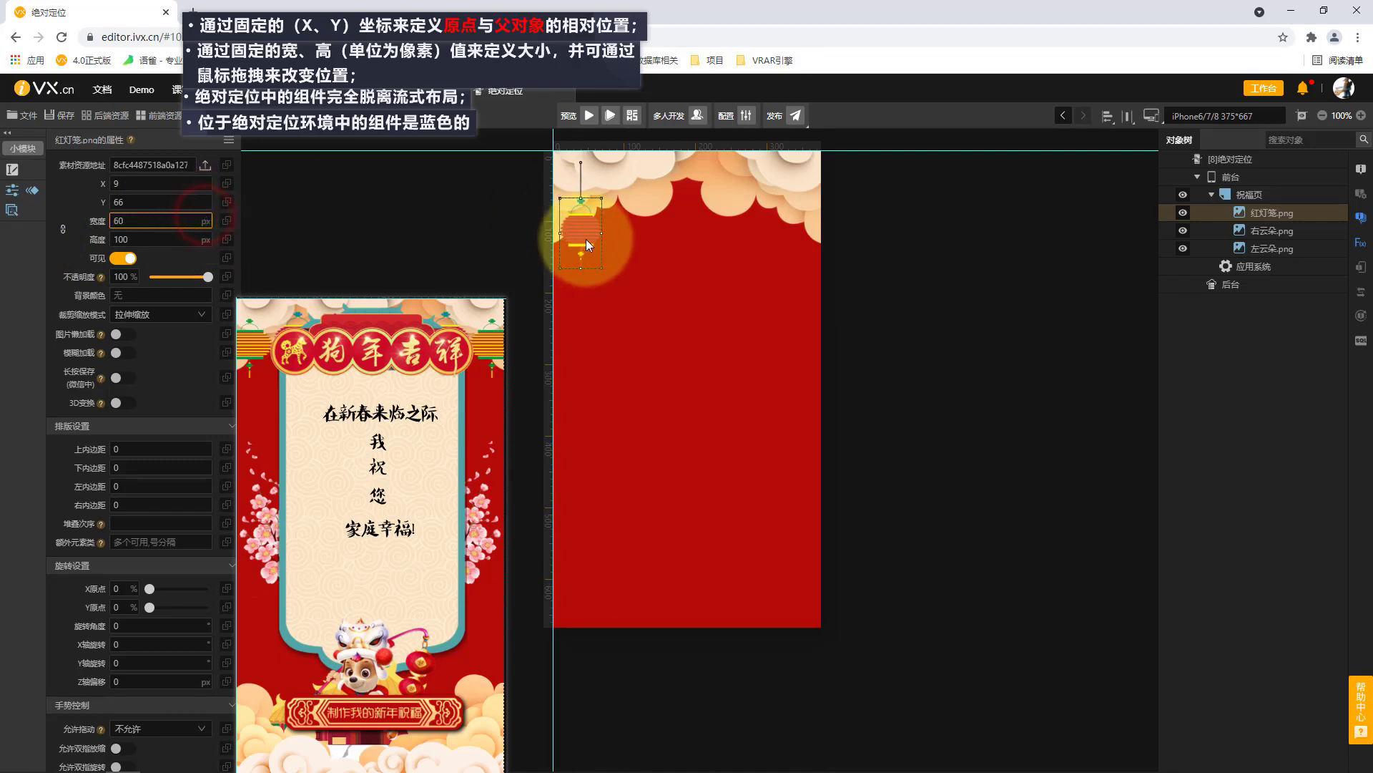
left_click_drag(590, 249, 630, 222)
left_click(797, 309)
Paste a copy of the 红灯笼 image into 祝福页 and move it over the right cloud, to about X 253, Y 25.
key("ctrl+c")
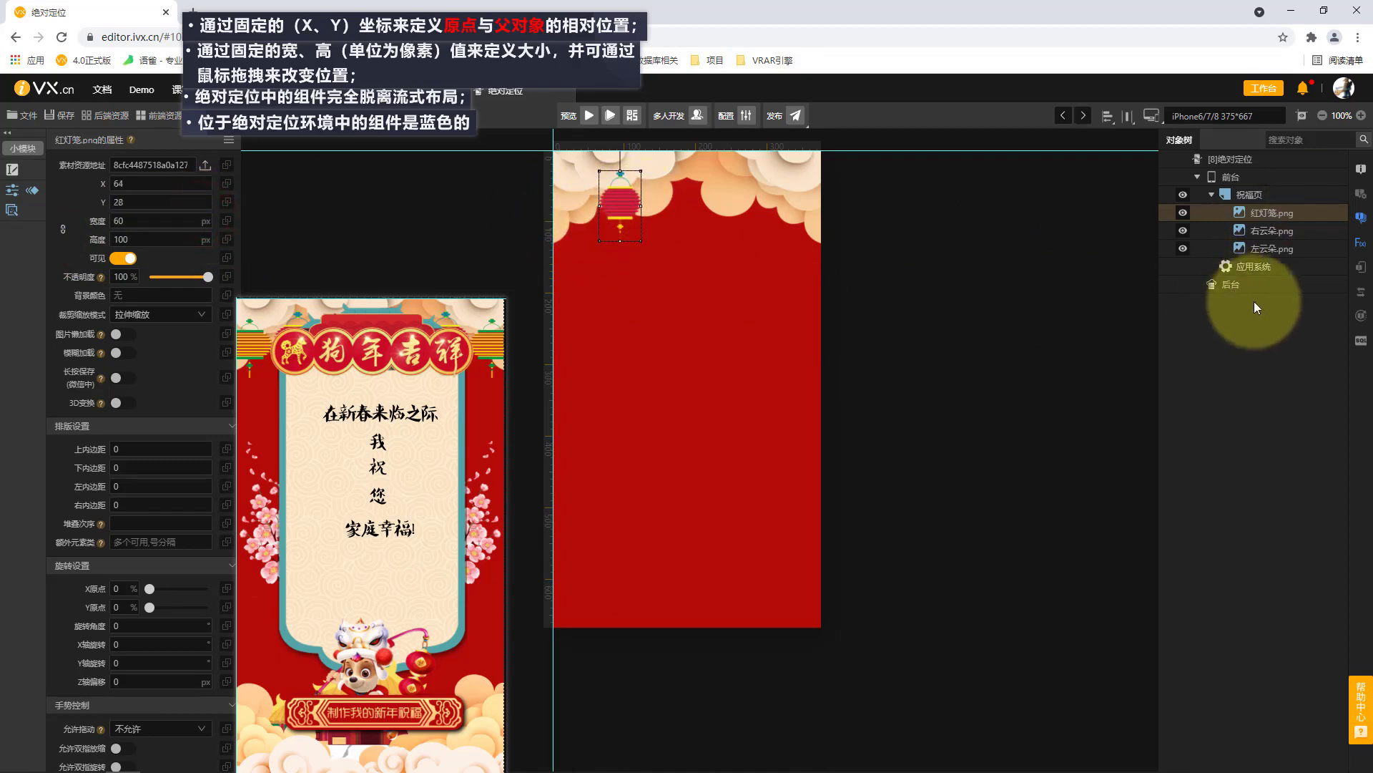
left_click(1278, 196)
key("ctrl+v")
left_click(1308, 215)
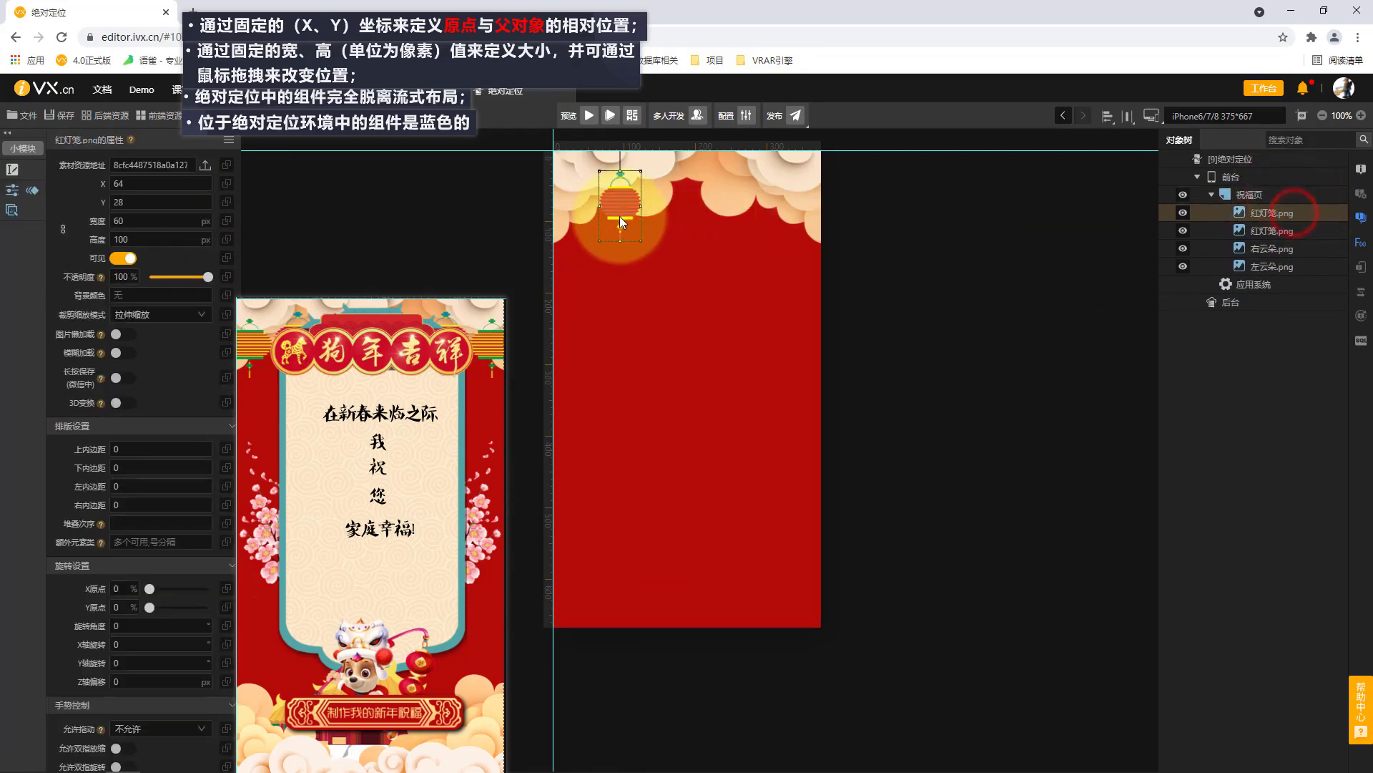
left_click_drag(620, 214, 763, 219)
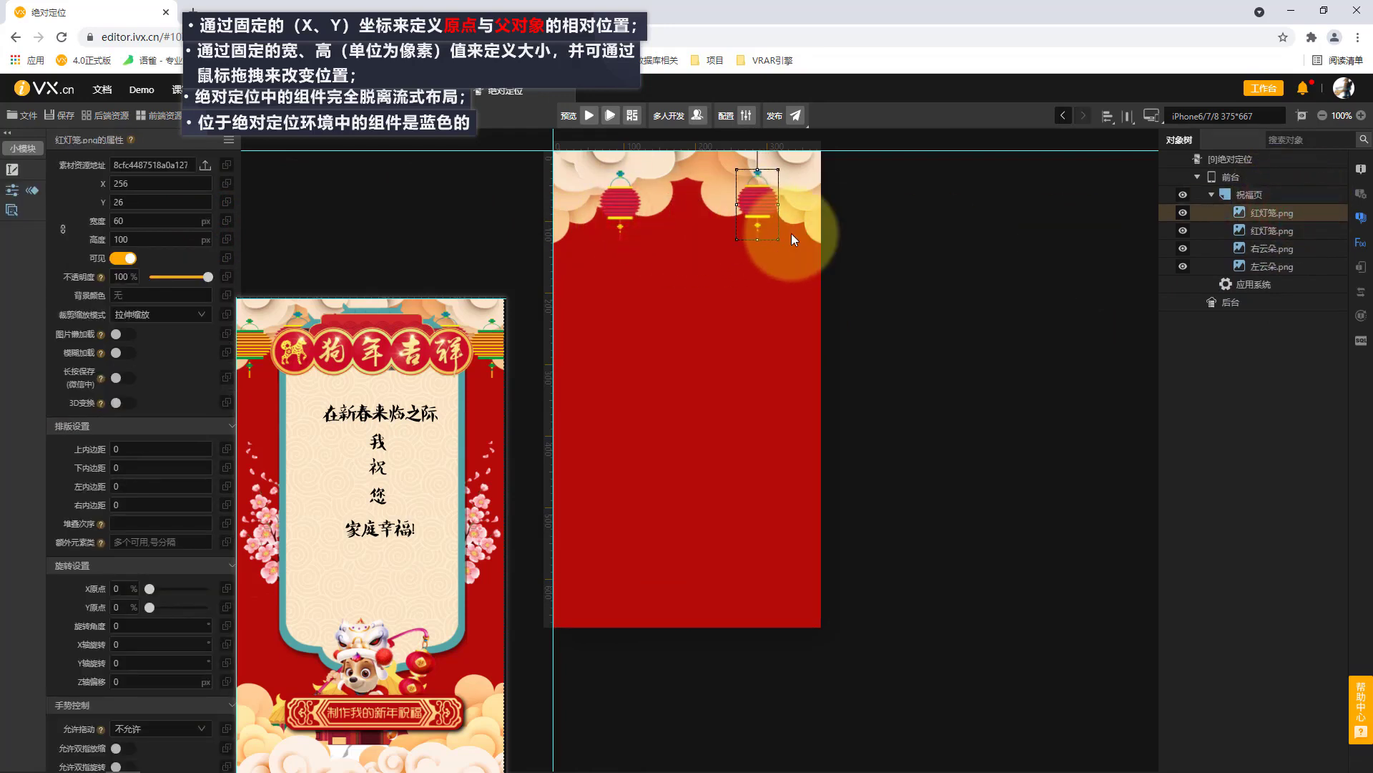
Calculate 375-64-60 in the browser console and set the right 红灯笼 image's X position to 251.
left_click(621, 210)
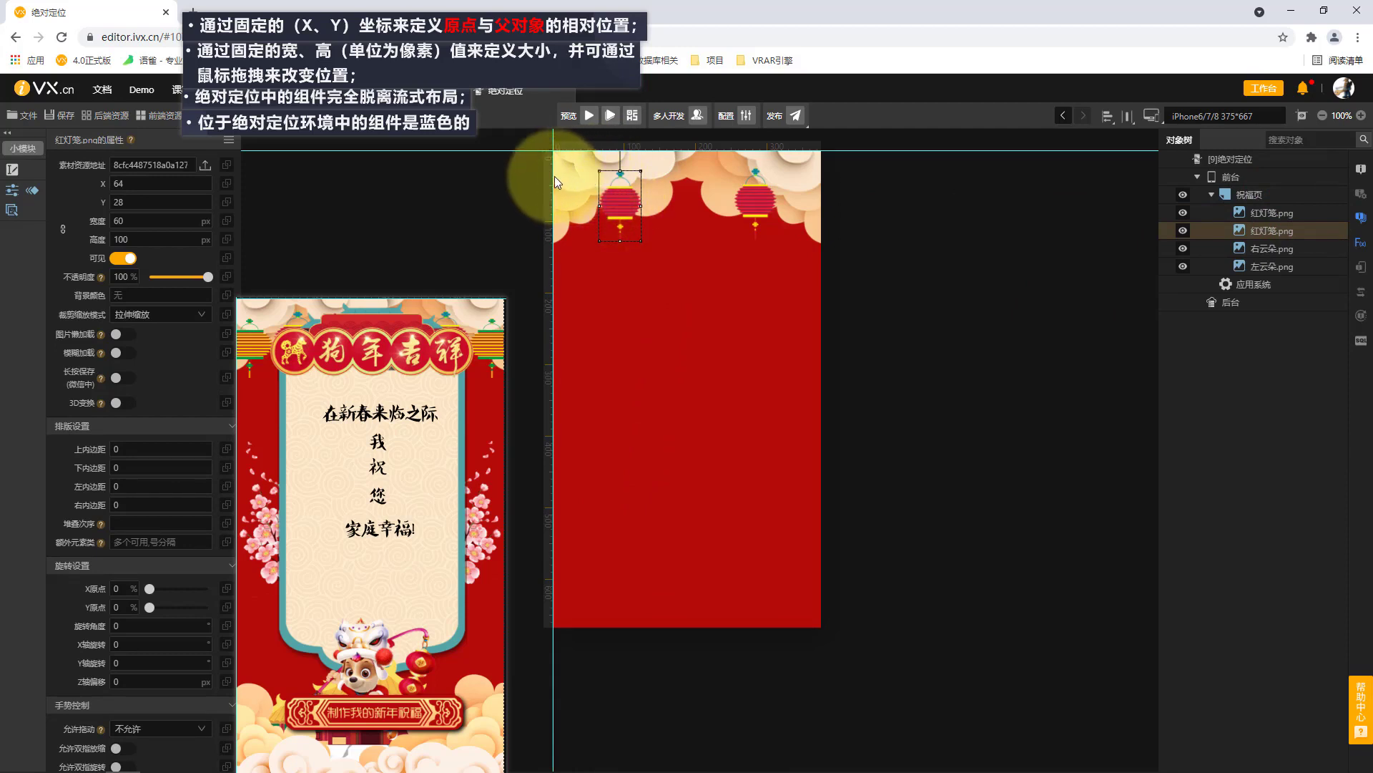
left_click(755, 200)
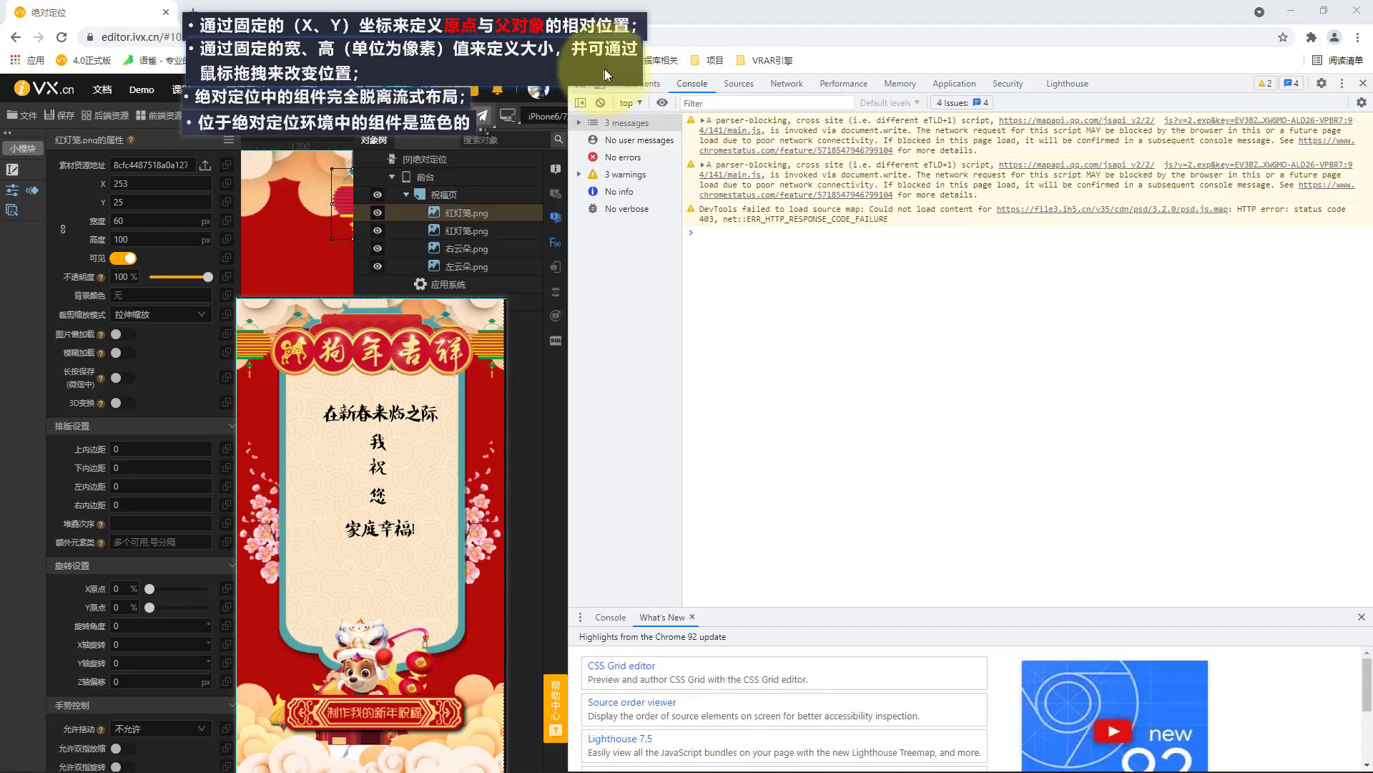
left_click(804, 245)
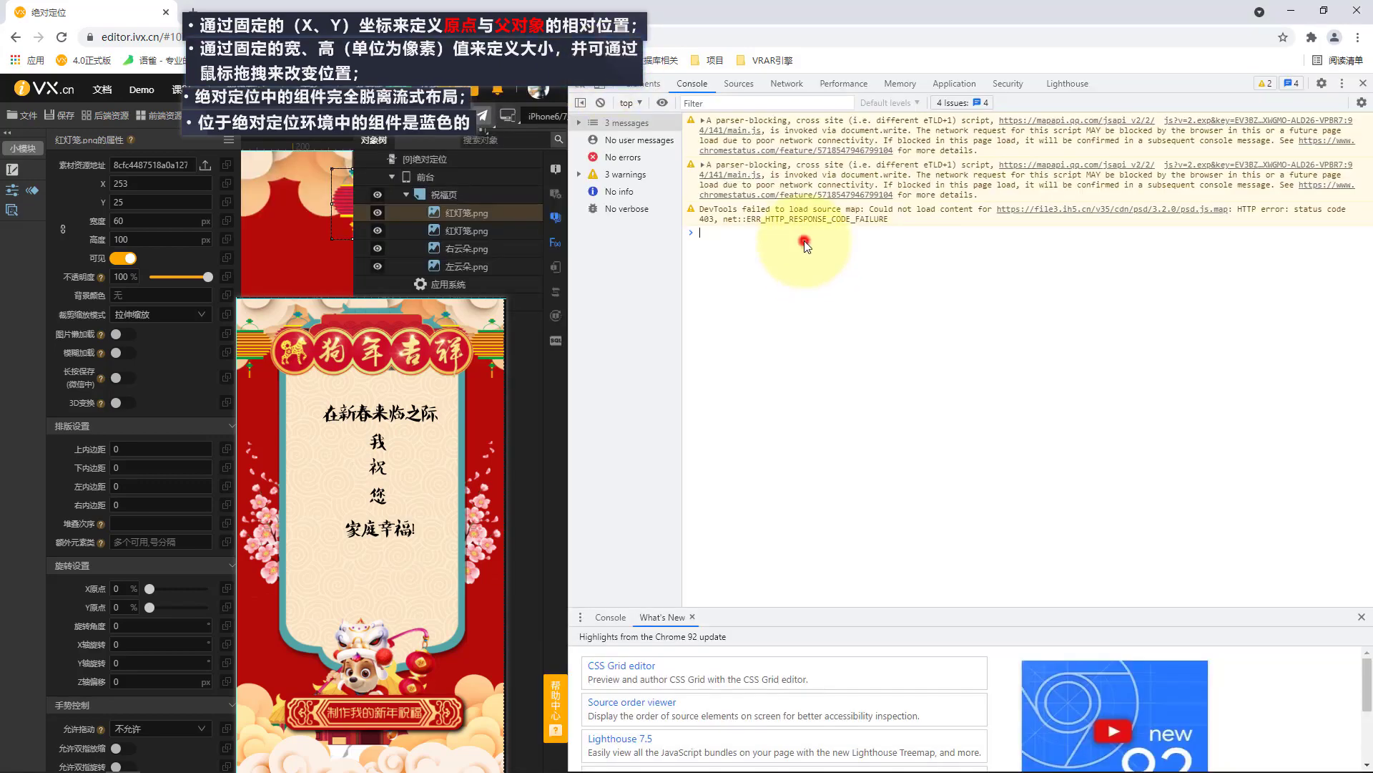
type("375-64-60")
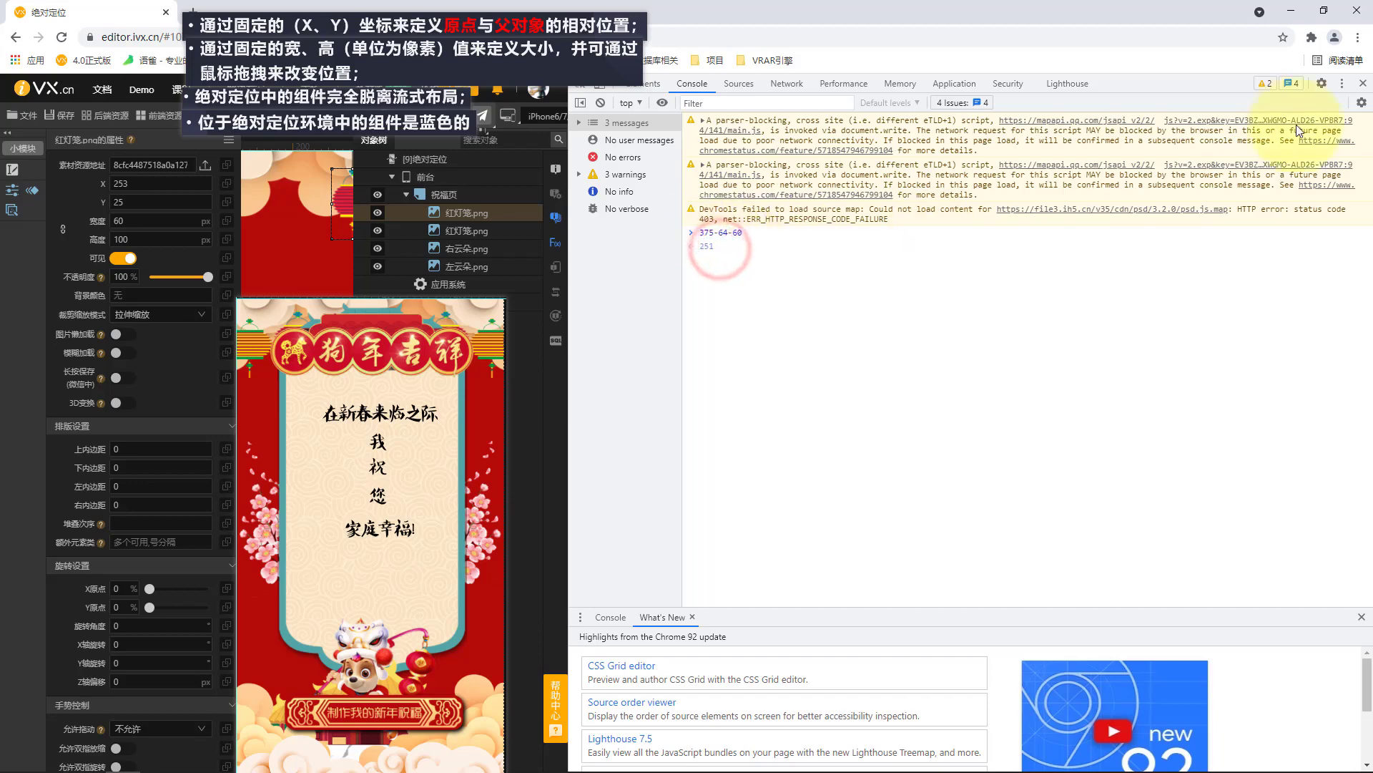
left_click(1363, 83)
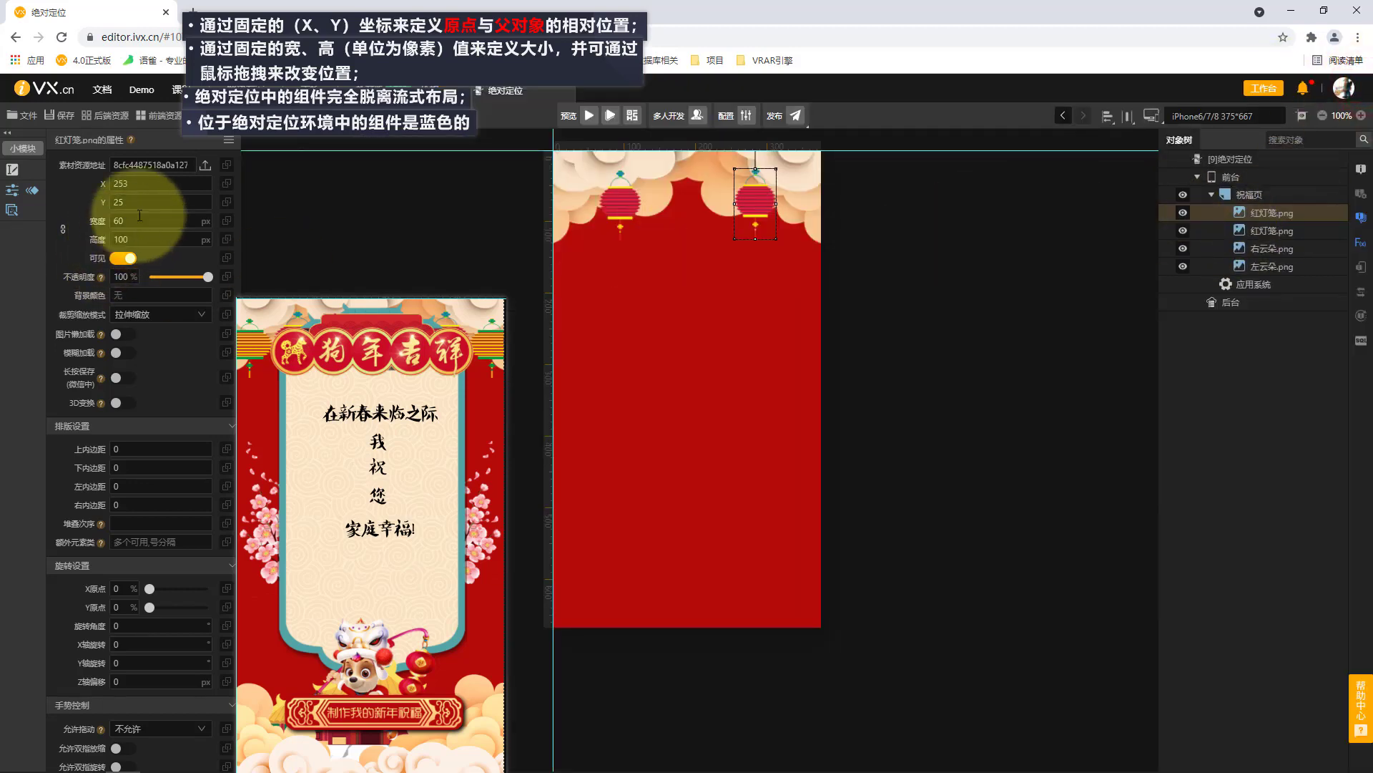
left_click(148, 184)
key("BackSpace")
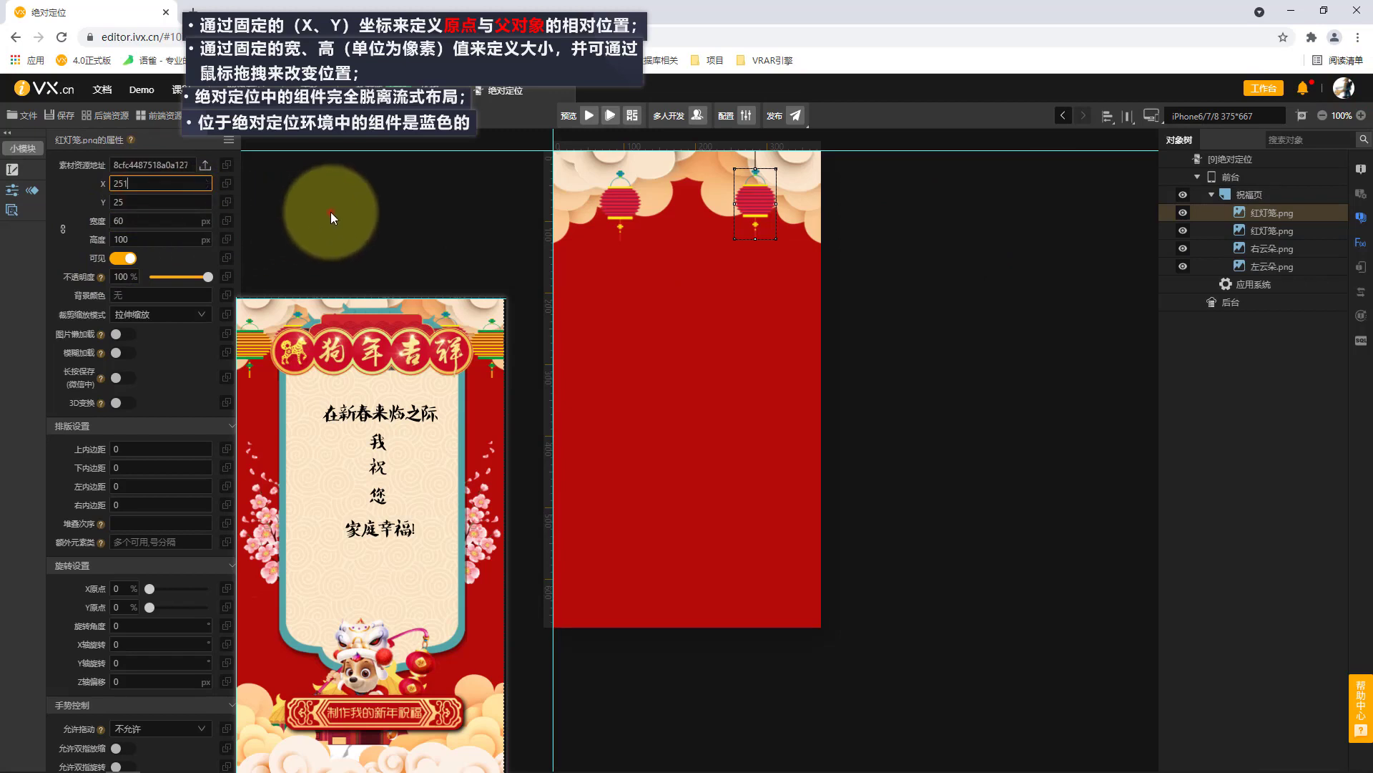
left_click(330, 212)
Set the right 红灯笼 image's Y position to 28 to align it with the left lantern.
left_click(624, 200)
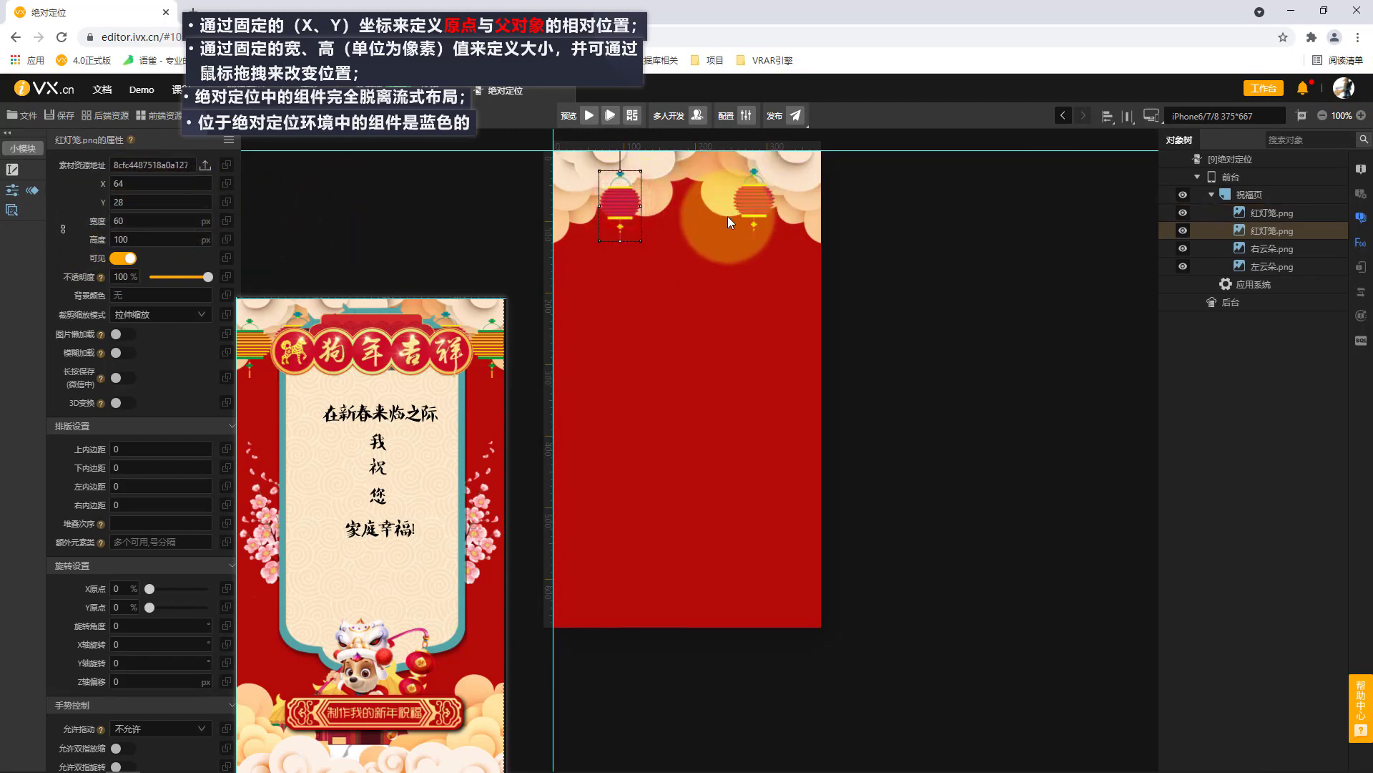
left_click(748, 207)
left_click(181, 200)
key("BackSpace")
type("8")
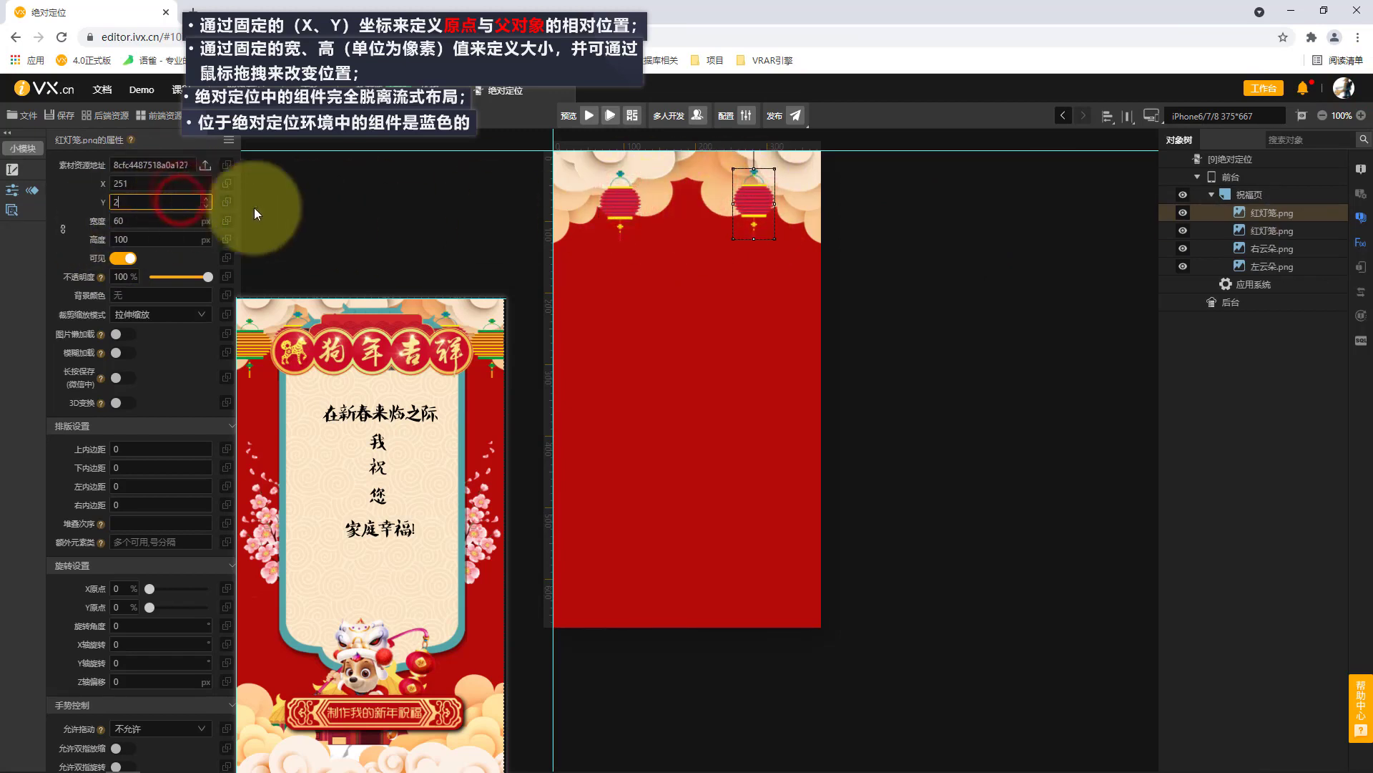
left_click(374, 222)
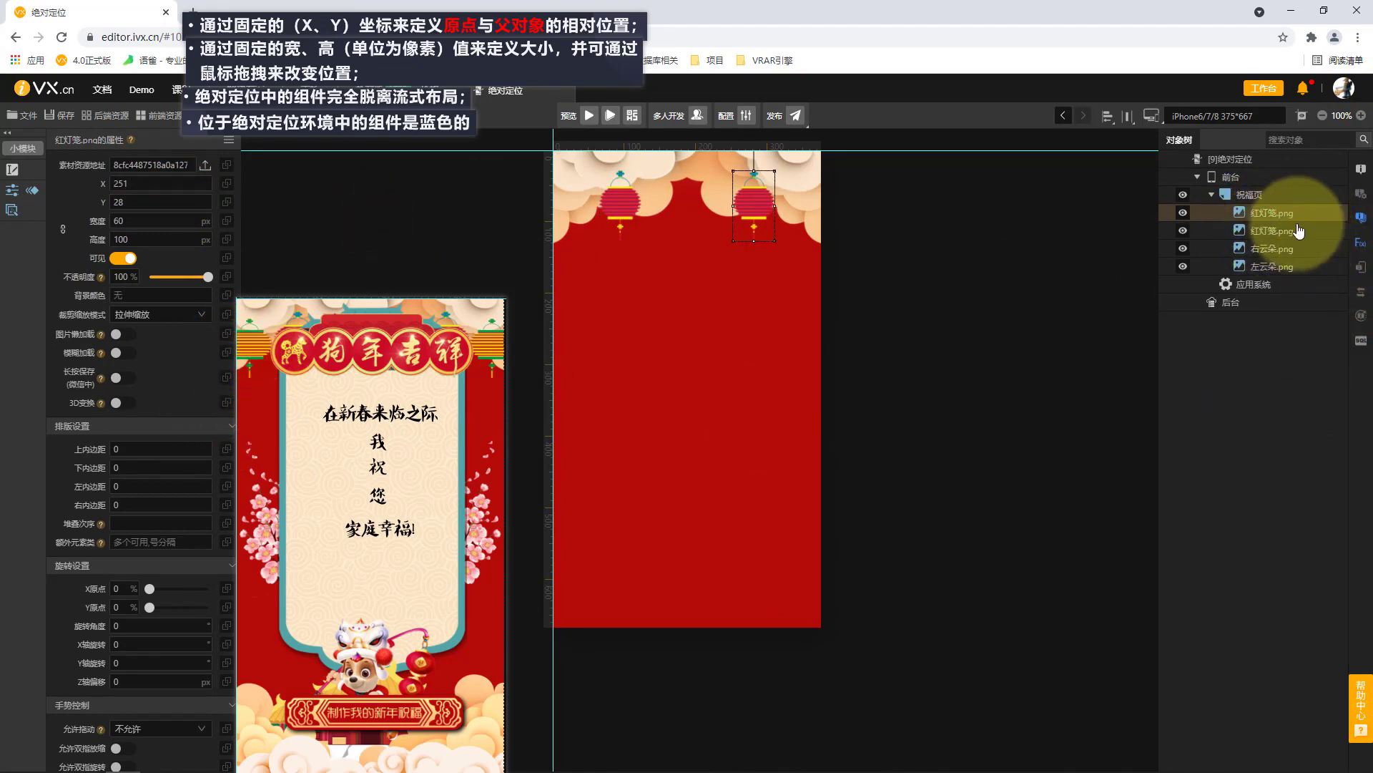
Paste a copy of the right 红灯笼 image into 祝福页 and select the new copy.
left_click(628, 208)
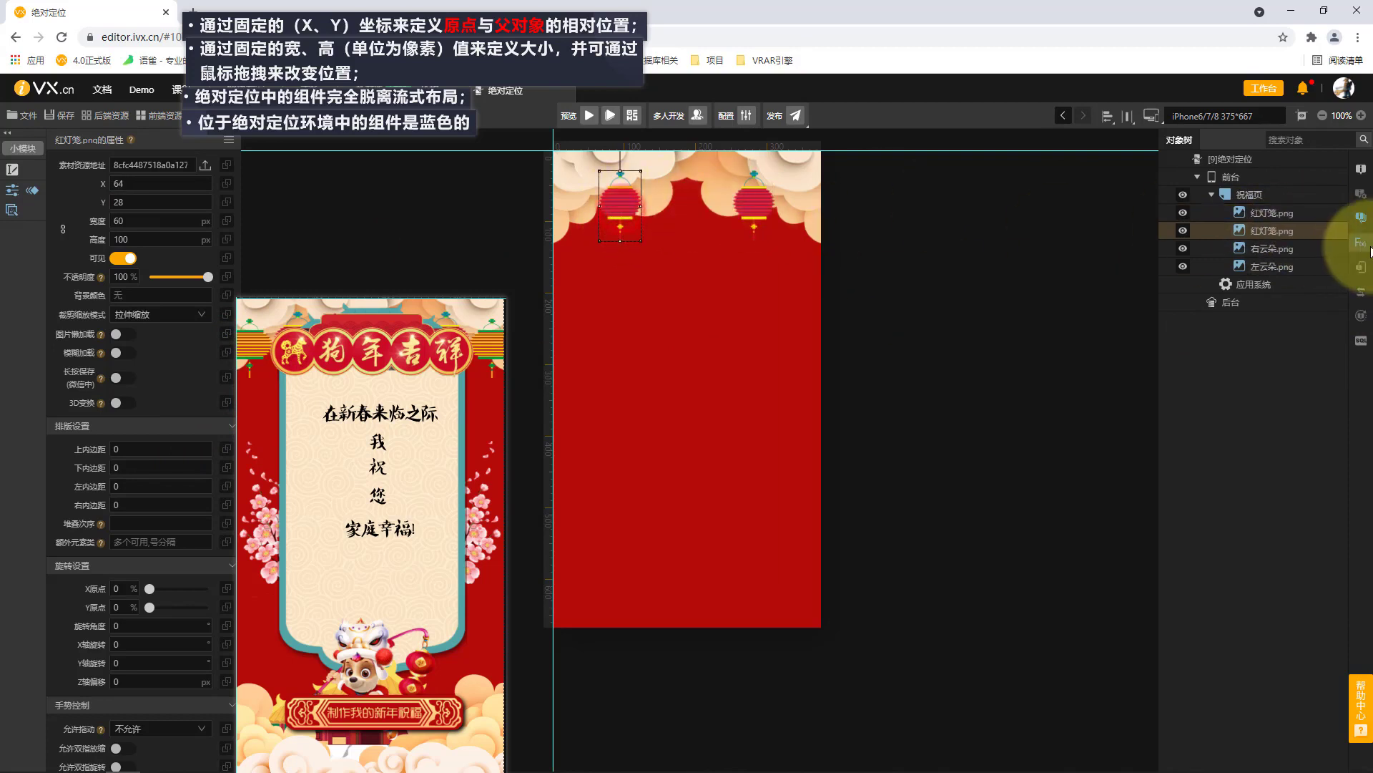
left_click(1291, 214)
key("ctrl+c")
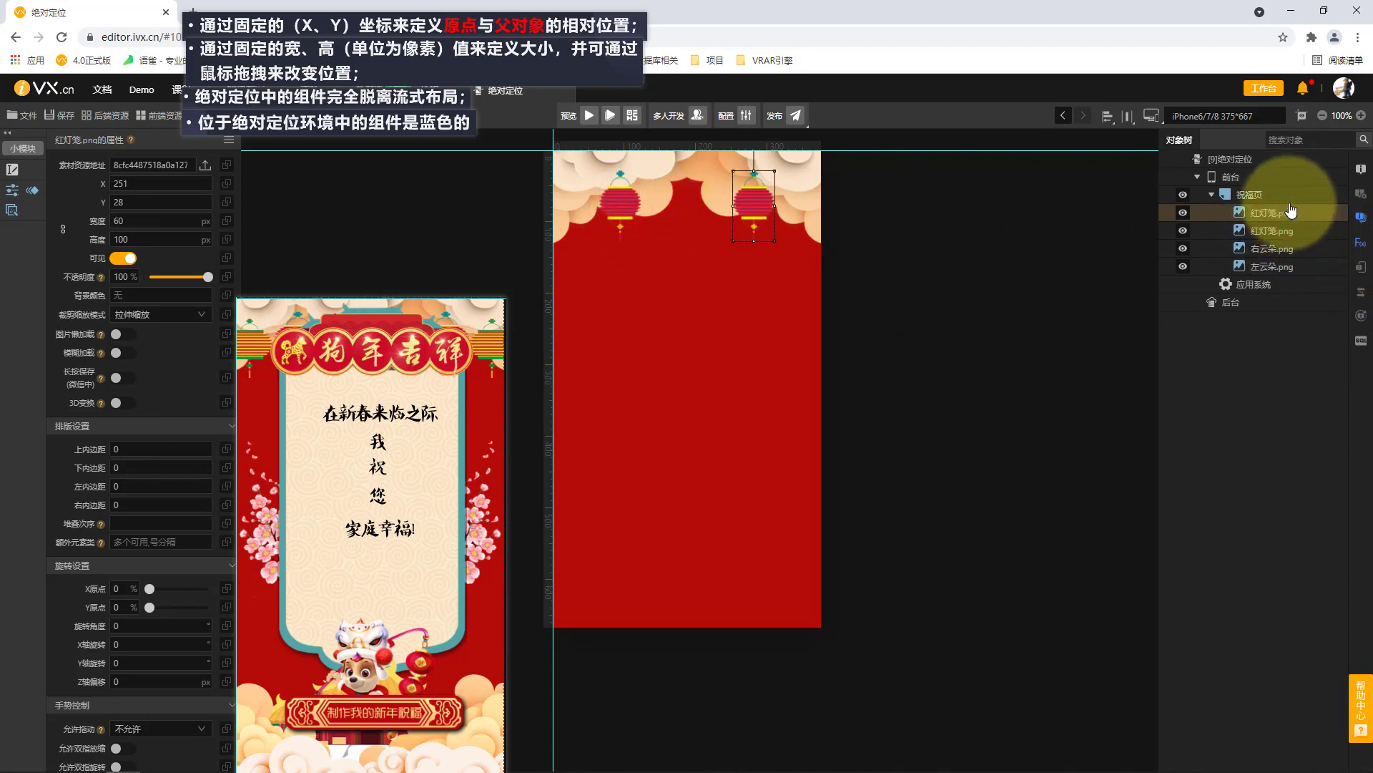
left_click(1282, 192)
key("ctrl+v")
left_click(1275, 214)
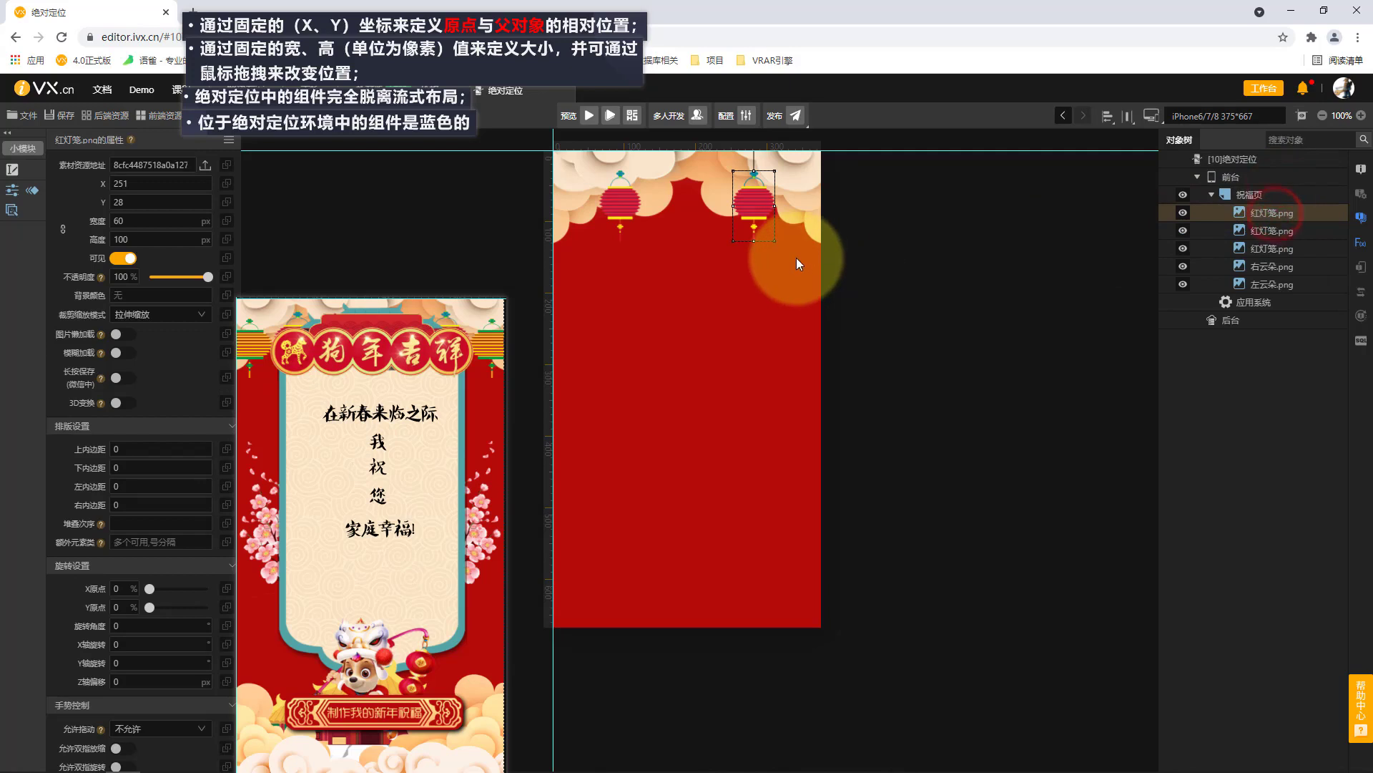
Nudge the new lantern copy to X 315, Y 60 and replace its picture with the 黄灯笼 file.
key("Right")
key("Right")
key("Right")
key("Right")
key("Right")
key("Right")
key("Right")
key("Right")
key("Right")
key("Right")
key("Right")
key("Right")
key("Right")
key("Right")
key("Right")
key("Right")
key("Right")
key("Right")
key("Right")
key("Right")
key("Right")
key("Right")
key("Right")
key("Right")
key("Right")
key("Right")
key("Right")
key("Right")
key("Right")
key("Right")
key("Right")
key("Right")
key("Right")
key("Right")
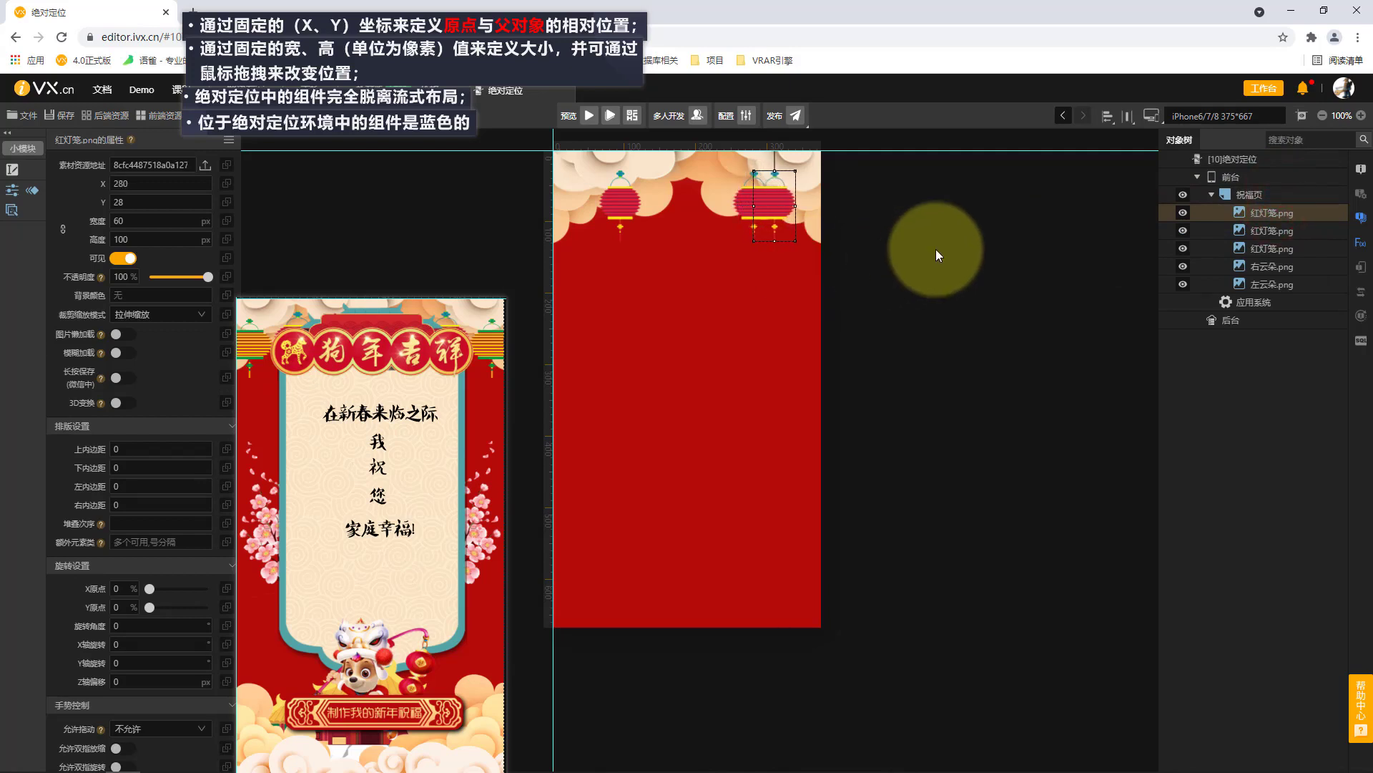
key("Right")
key("Down")
key("Down")
key("Down")
key("Down")
key("Down")
key("Down")
key("Down")
key("Down")
key("Down")
key("Down")
key("Down")
key("Down")
key("Down")
key("Down")
key("Down")
key("Down")
key("Down")
key("Down")
key("Down")
key("Down")
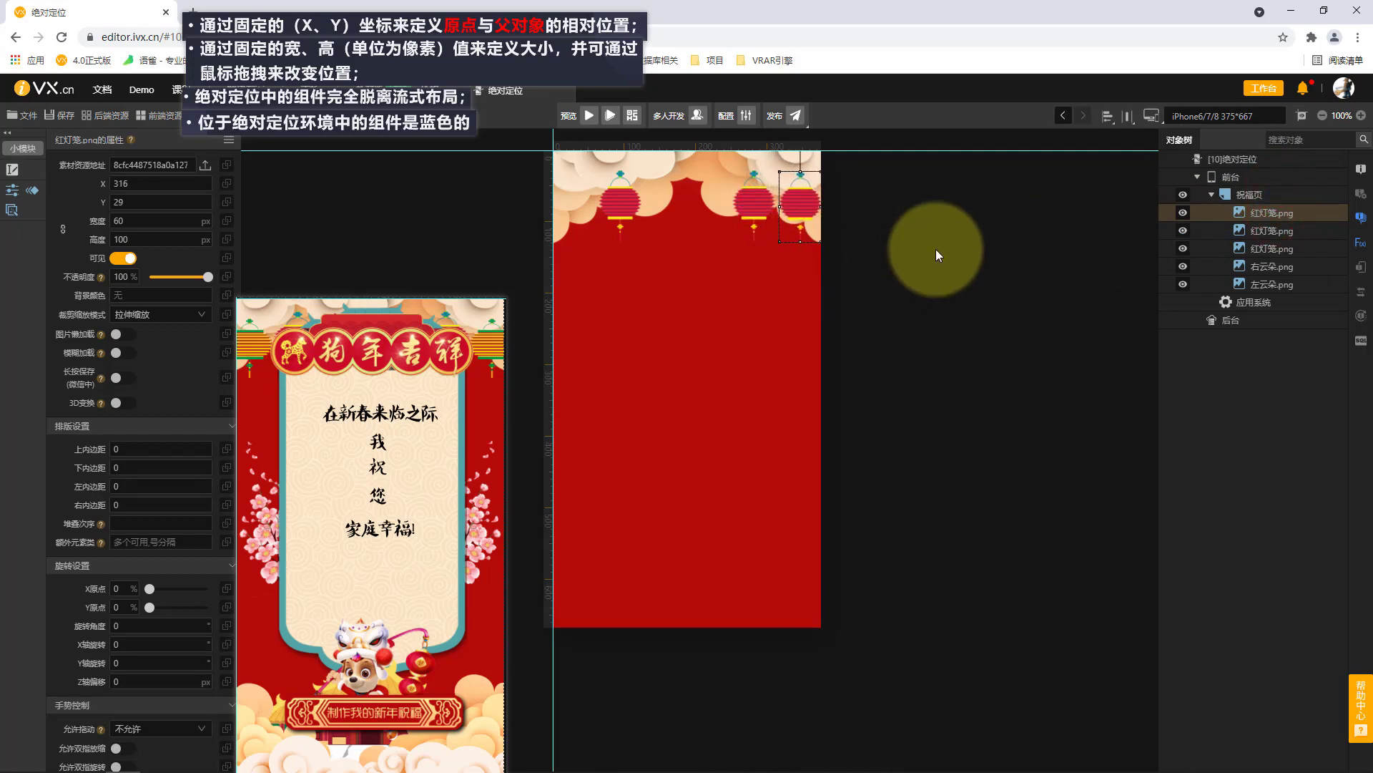
key("Left")
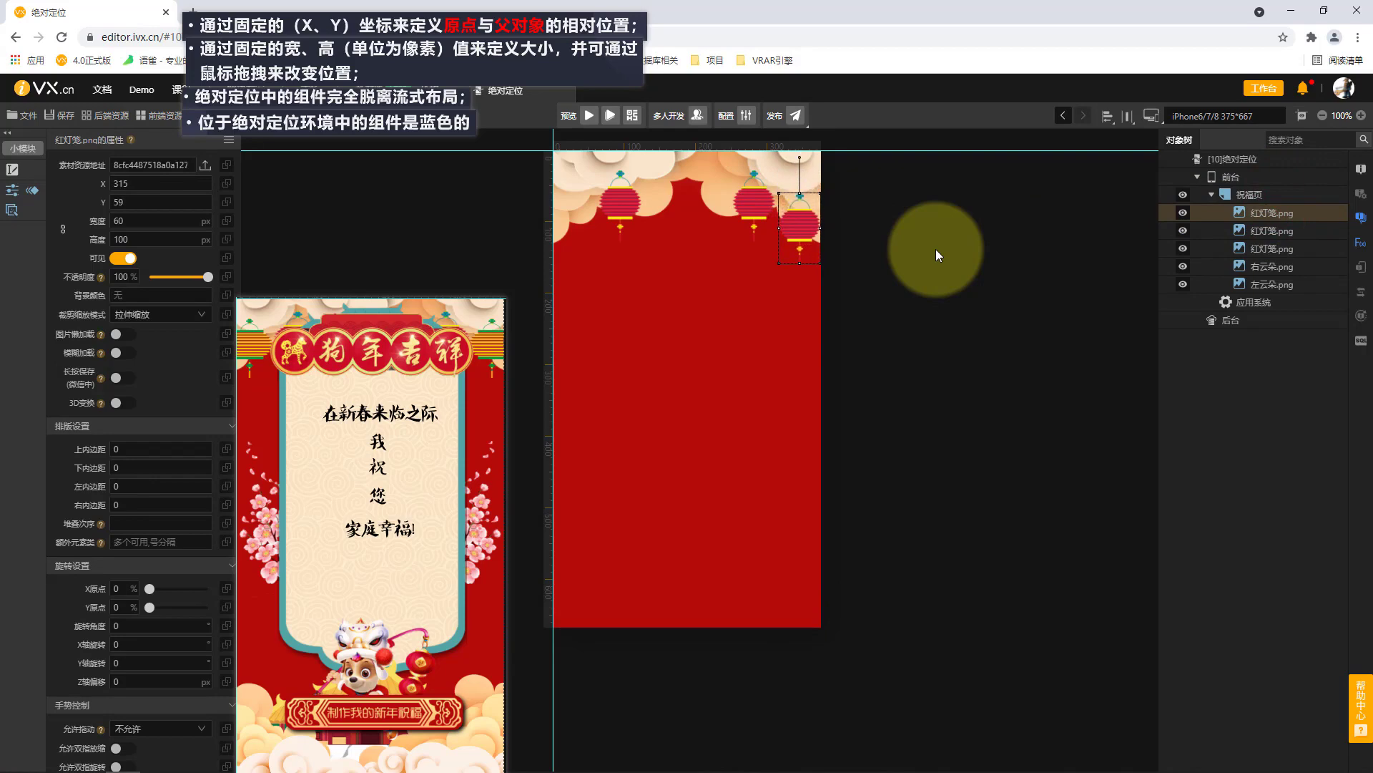
key("Down")
left_click(205, 166)
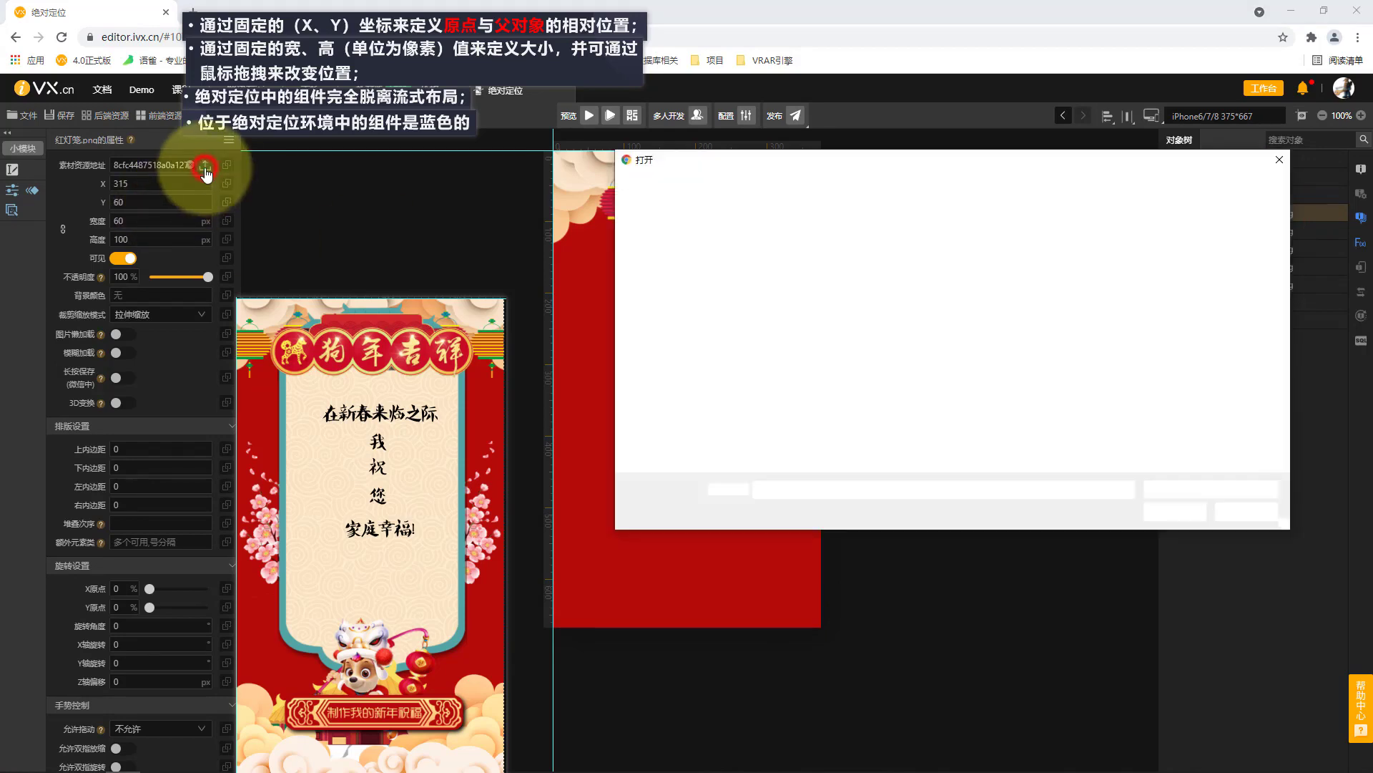
double_click(1001, 266)
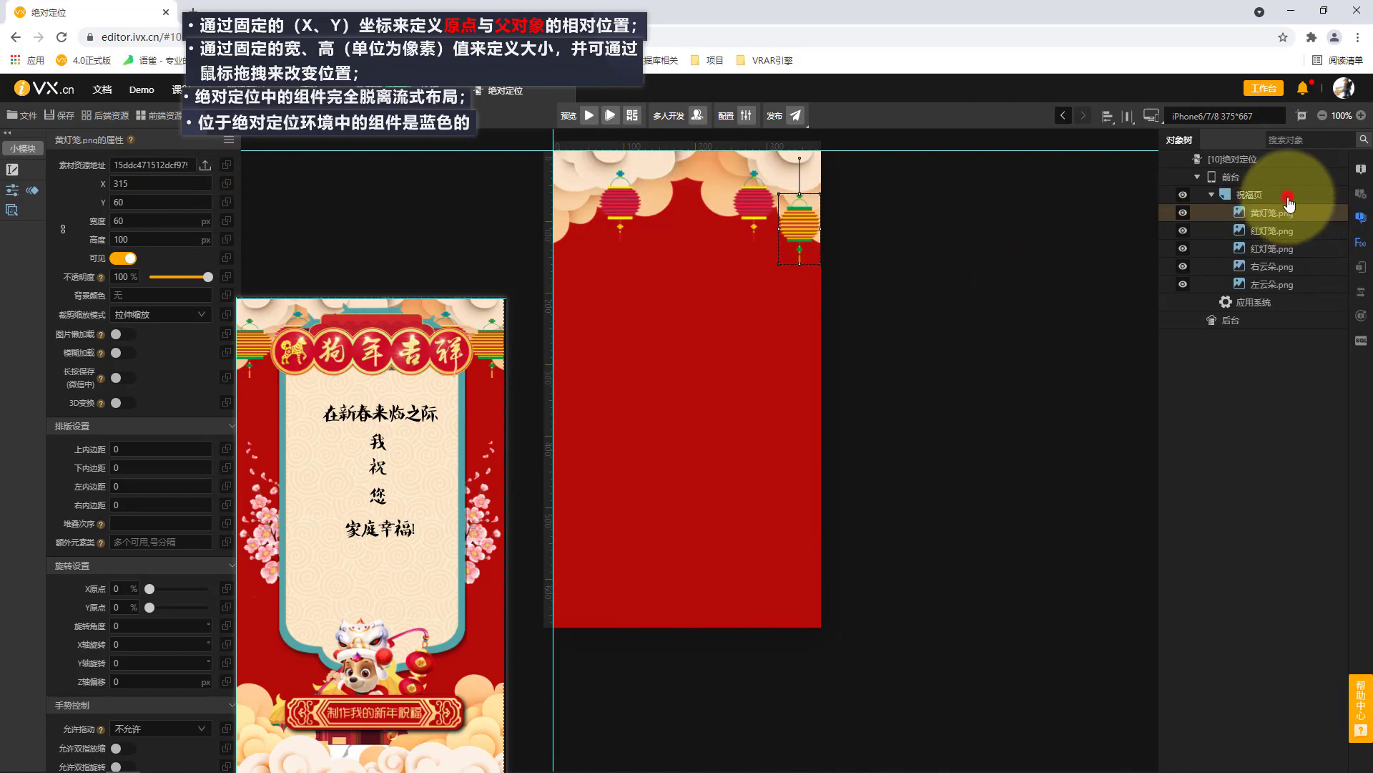
Paste a copy of the 黄灯笼 image into 祝福页 and set its X position to 0.
left_click(1295, 201)
key("ctrl+v")
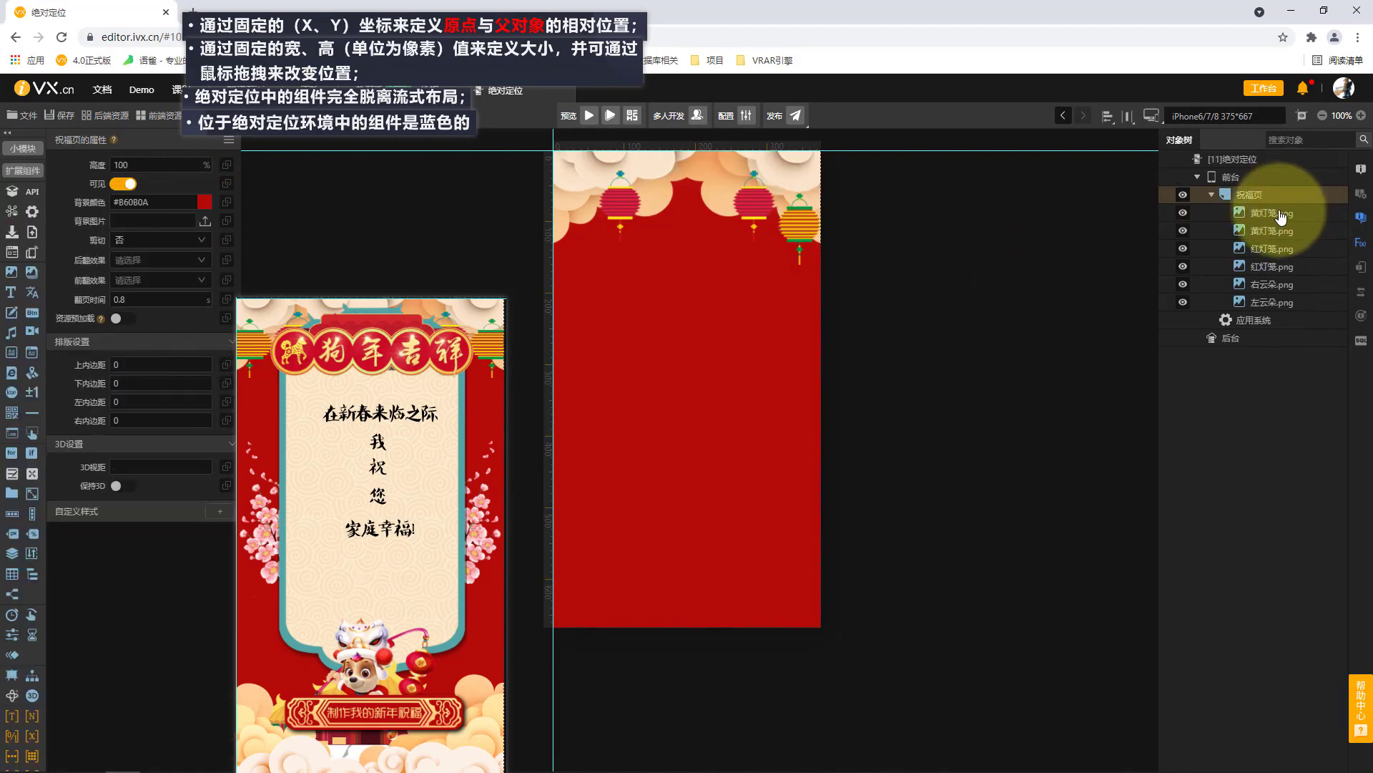
left_click(1280, 212)
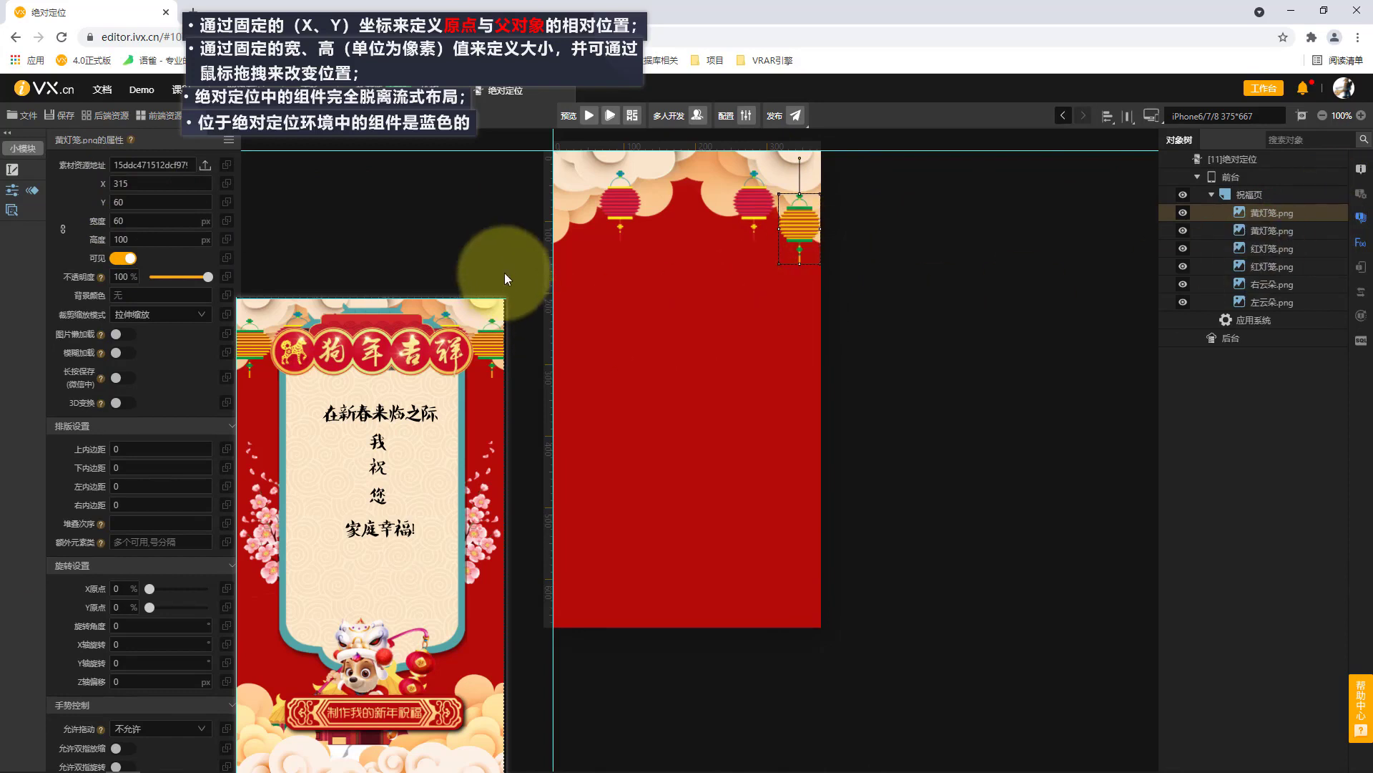
double_click(159, 183)
type("0")
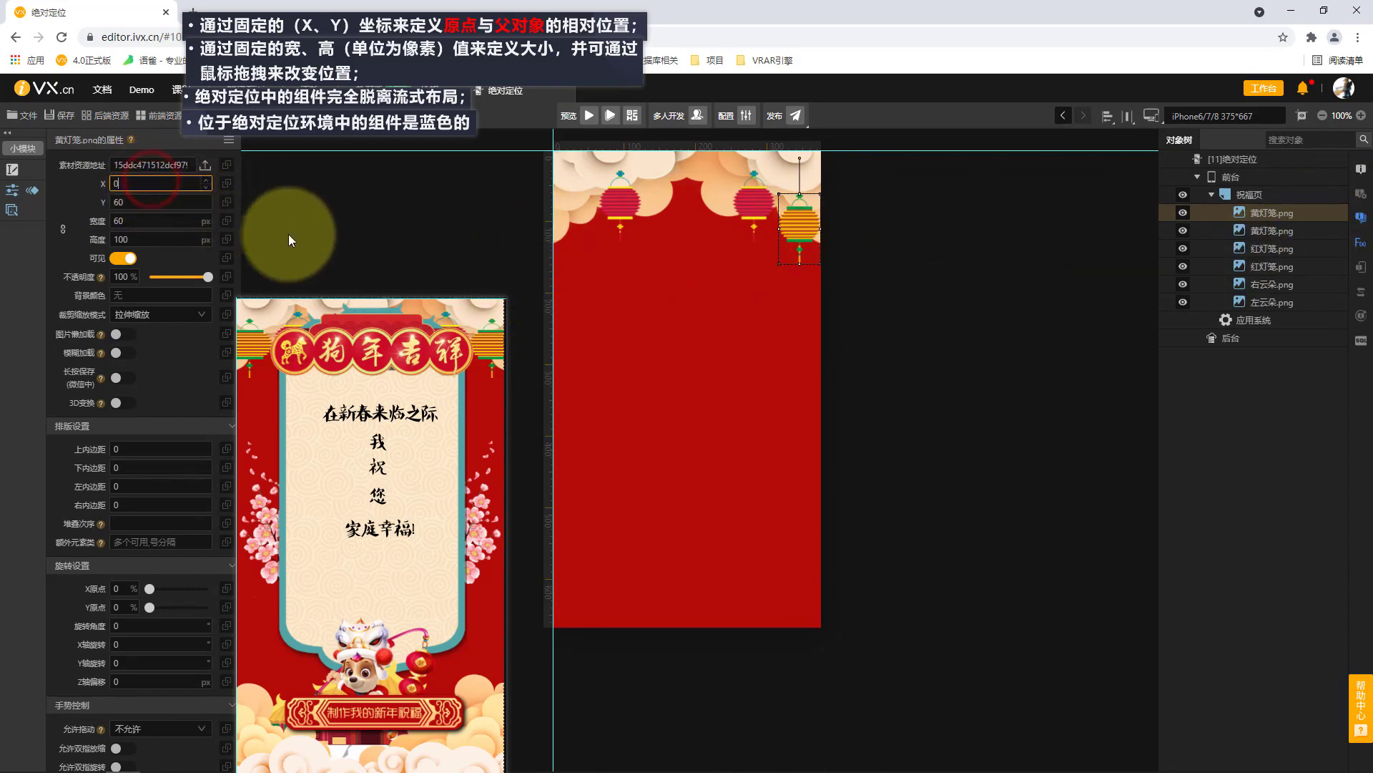
left_click(349, 238)
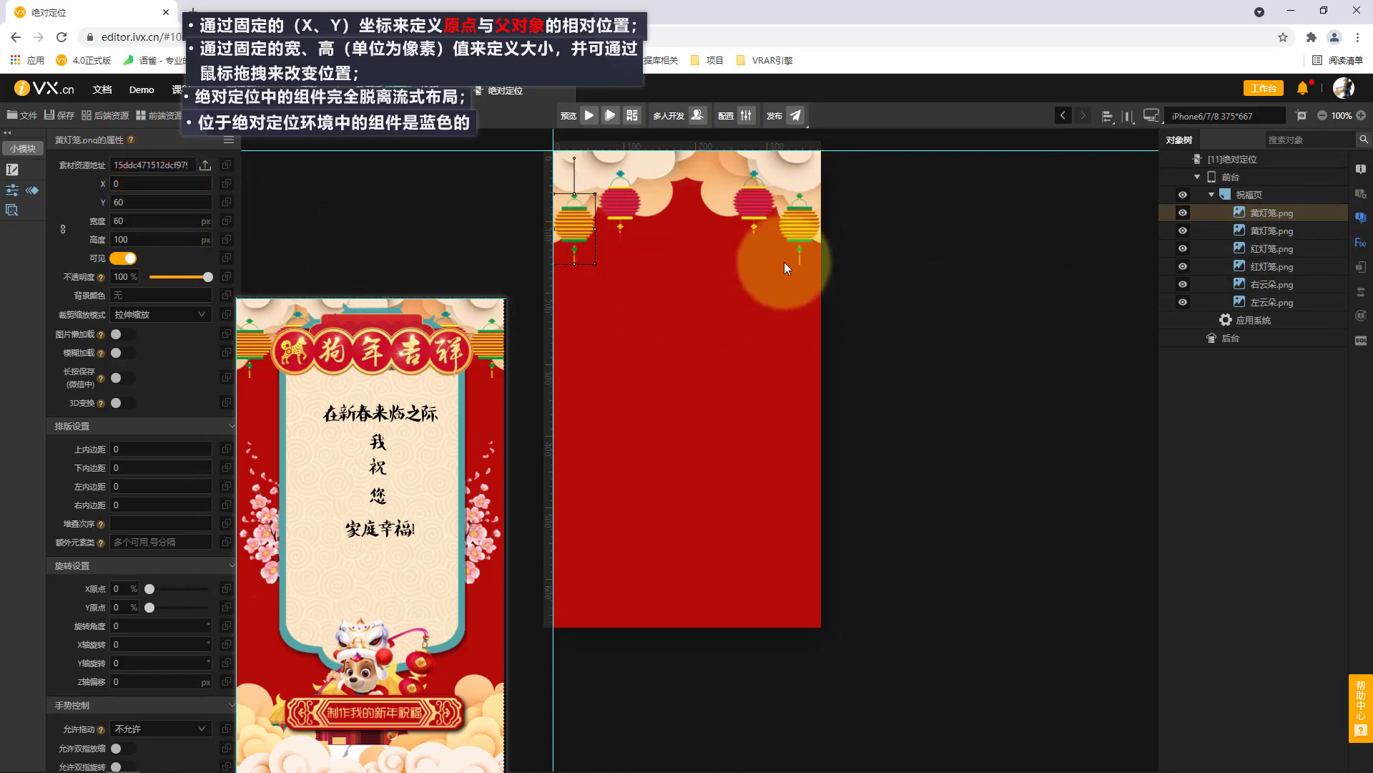
Add the 狗年吉祥标语 image to 祝福页 between the lanterns and move it to about X 51, Y 36.
left_click(1280, 195)
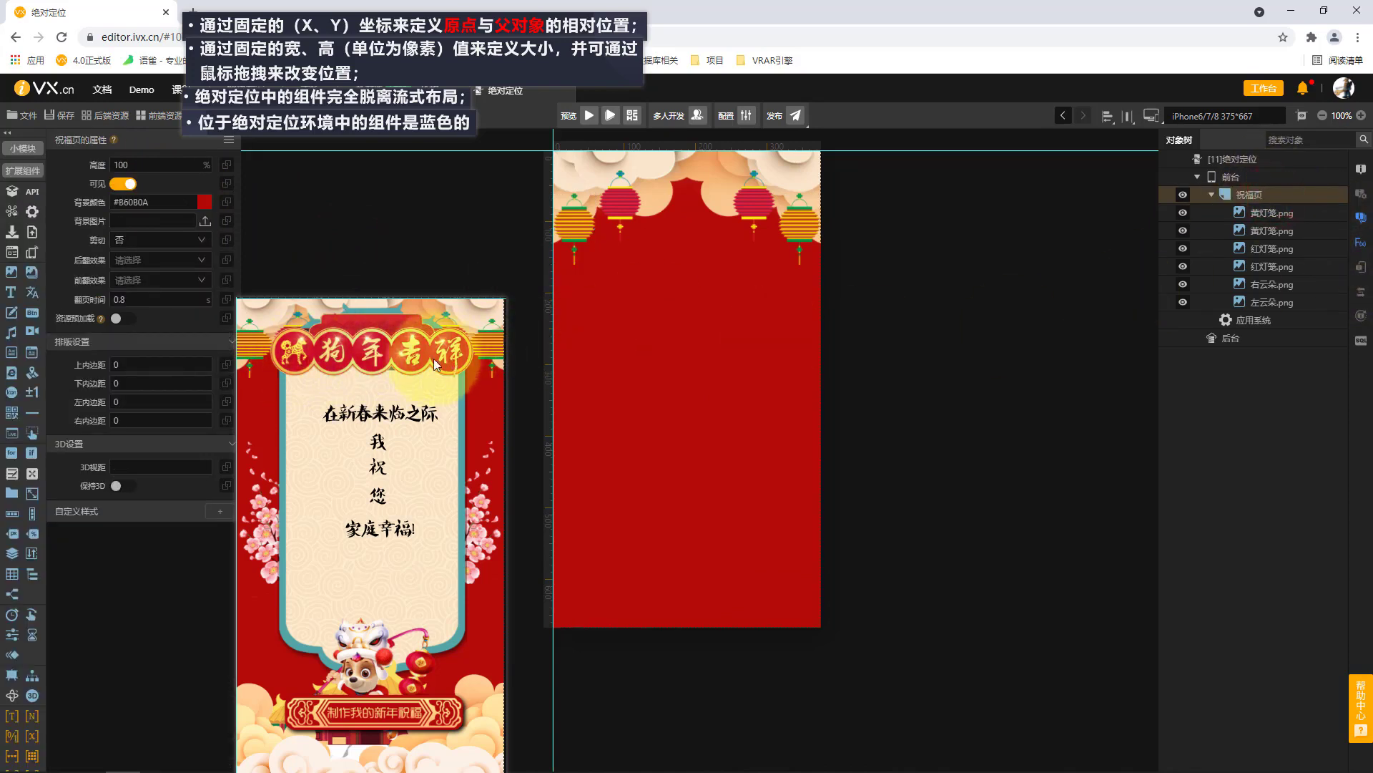
left_click(30, 279)
mouse_move(593, 162)
left_mouse_down()
mouse_move(791, 221)
mouse_move(787, 238)
left_mouse_up()
double_click(828, 290)
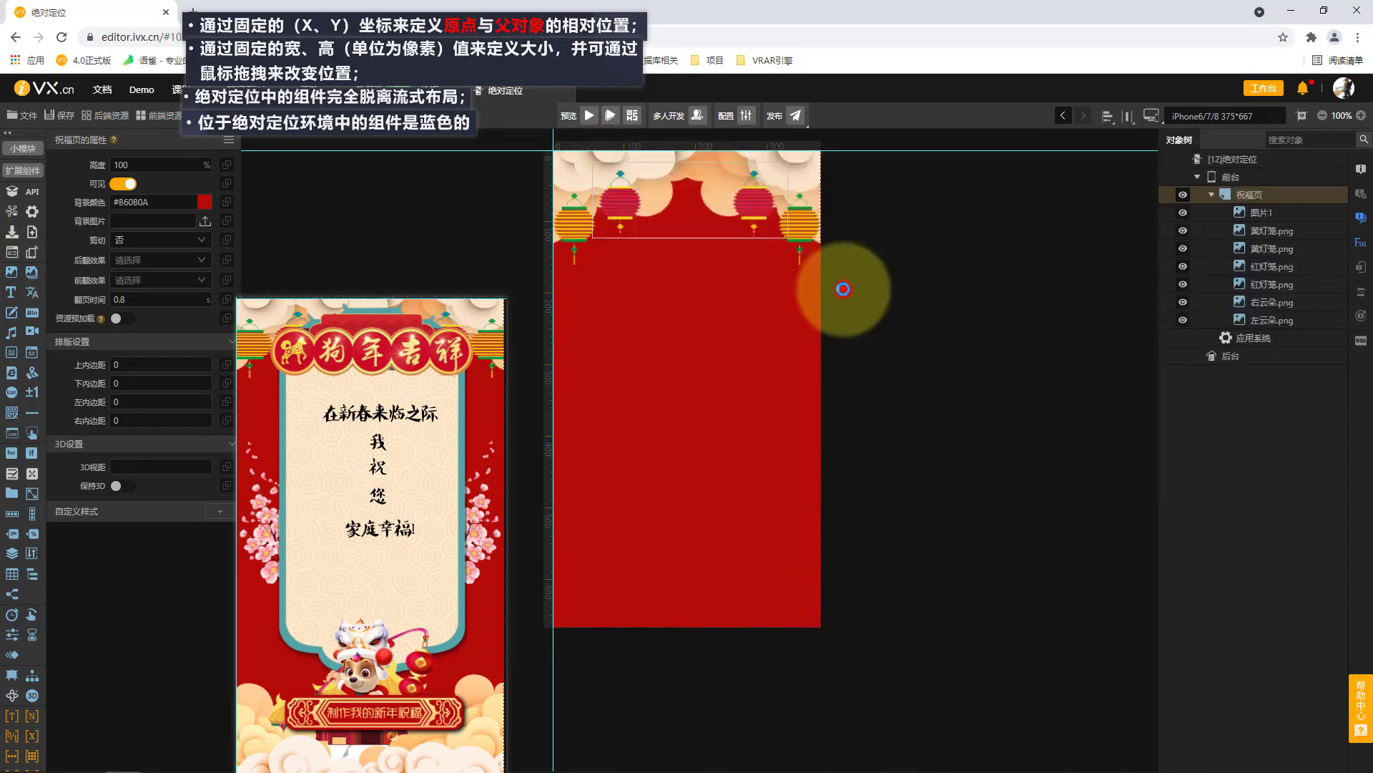
left_click(732, 222)
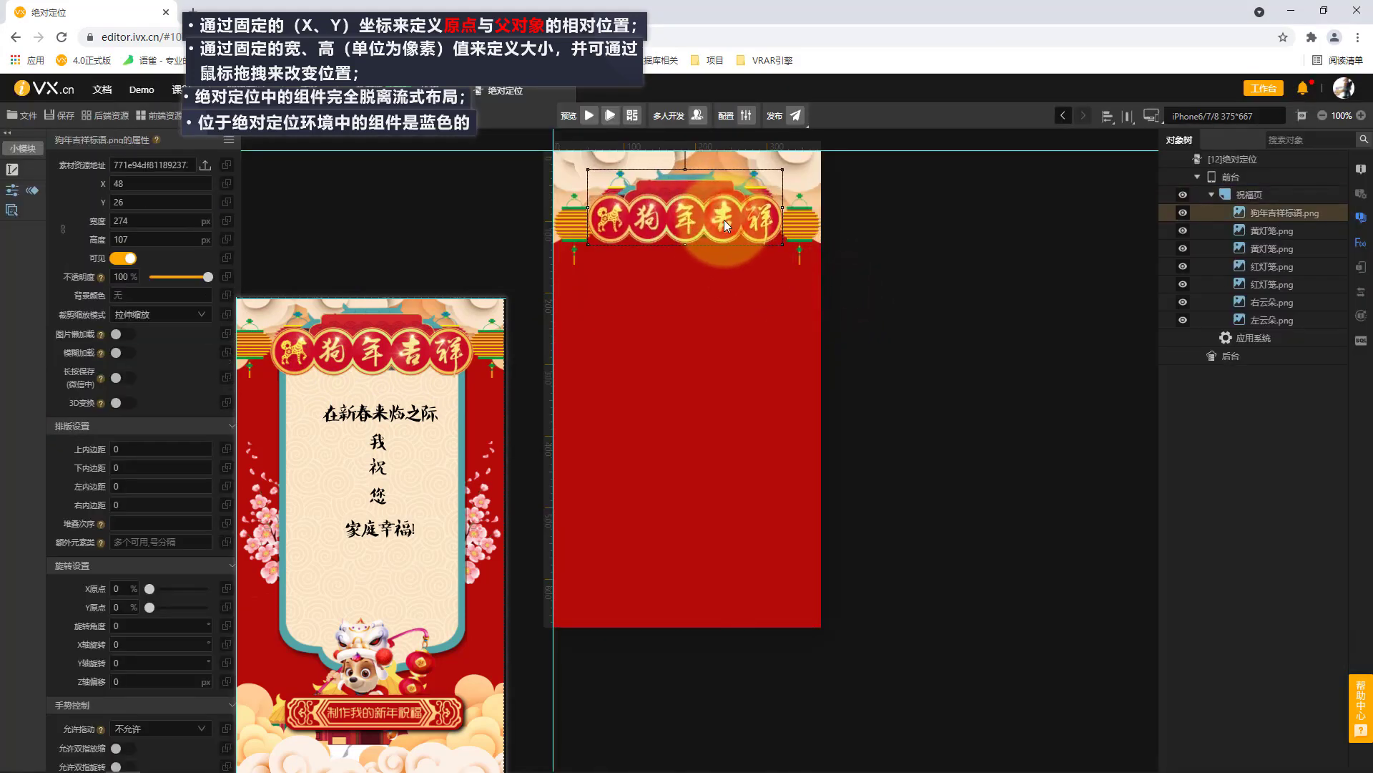
left_click_drag(726, 231, 727, 231)
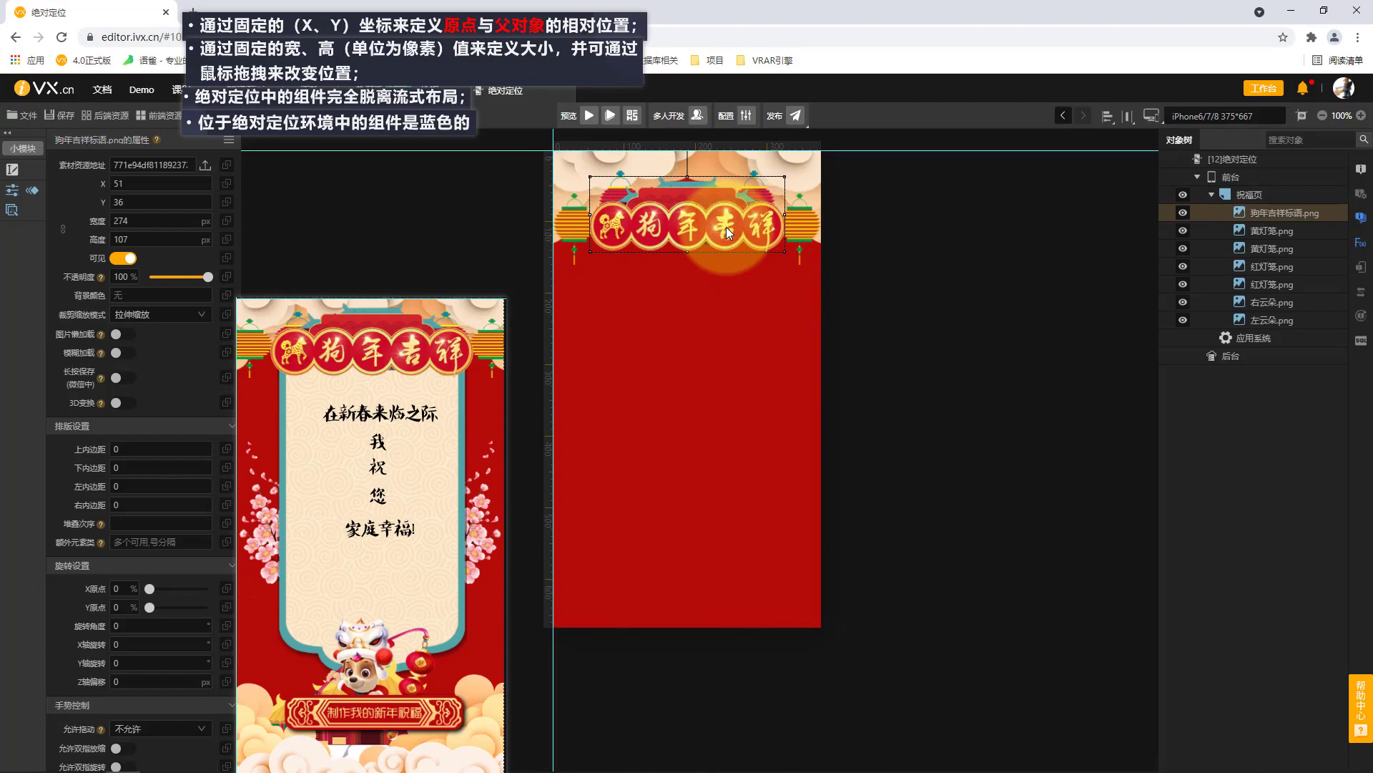
Look up the original pixel dimensions of the 狗年吉祥标语 file in its detailed file properties.
left_click(206, 164)
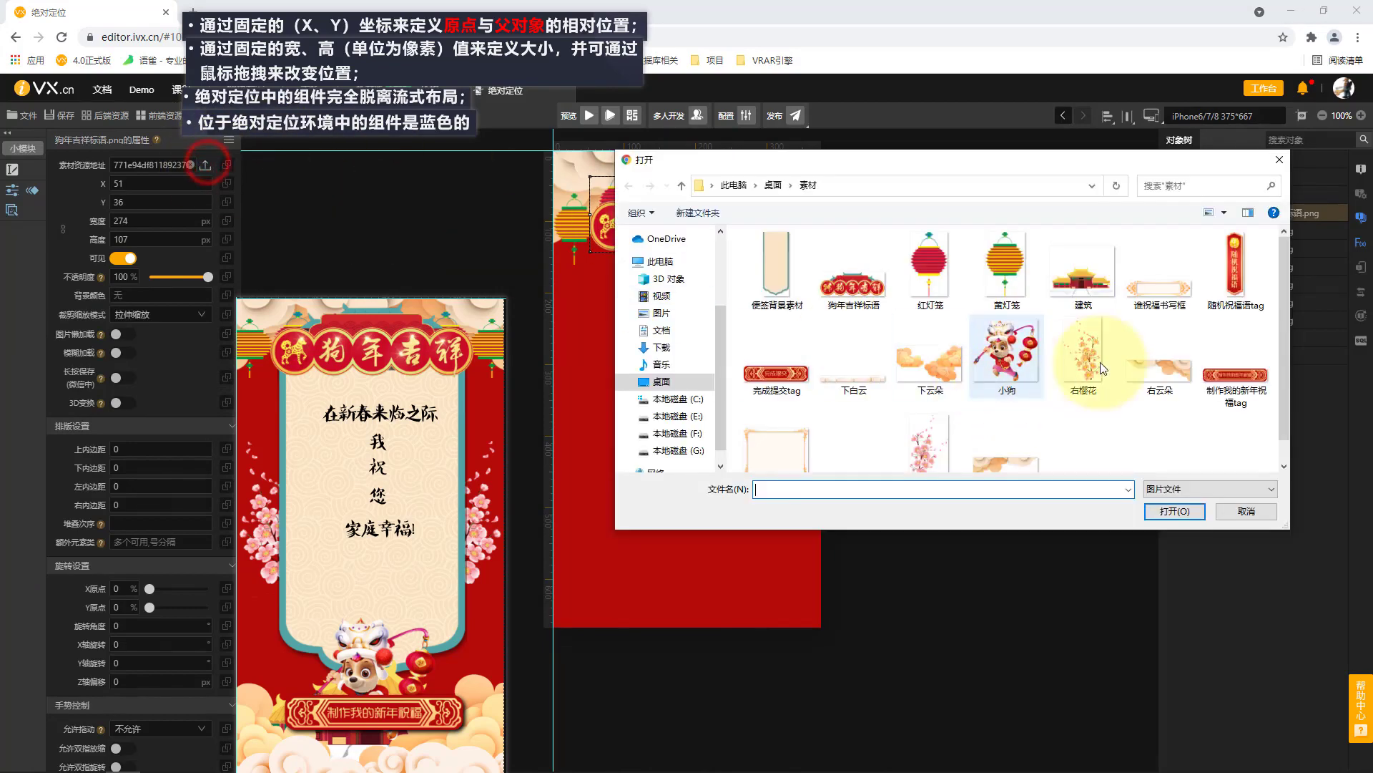
left_click(852, 268)
right_click(850, 287)
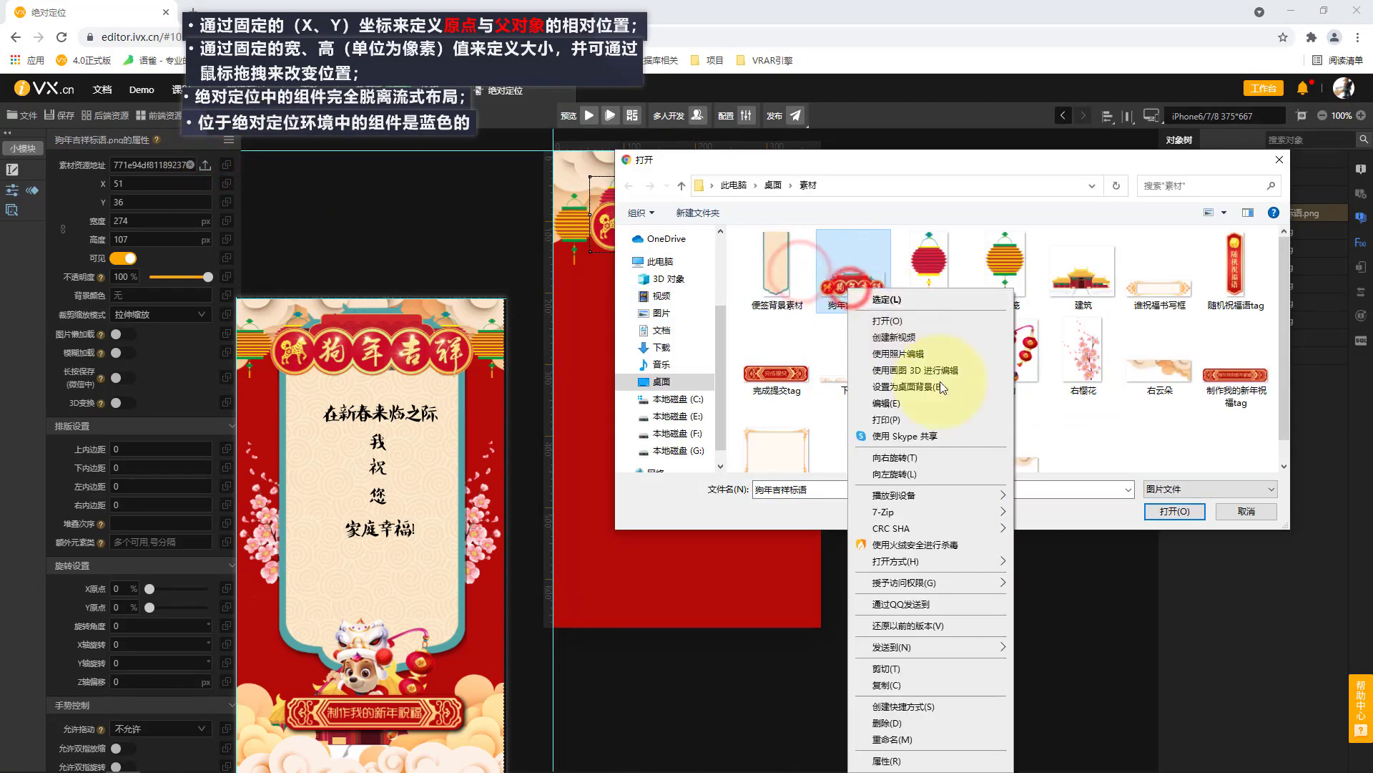
left_click(910, 761)
left_click(949, 324)
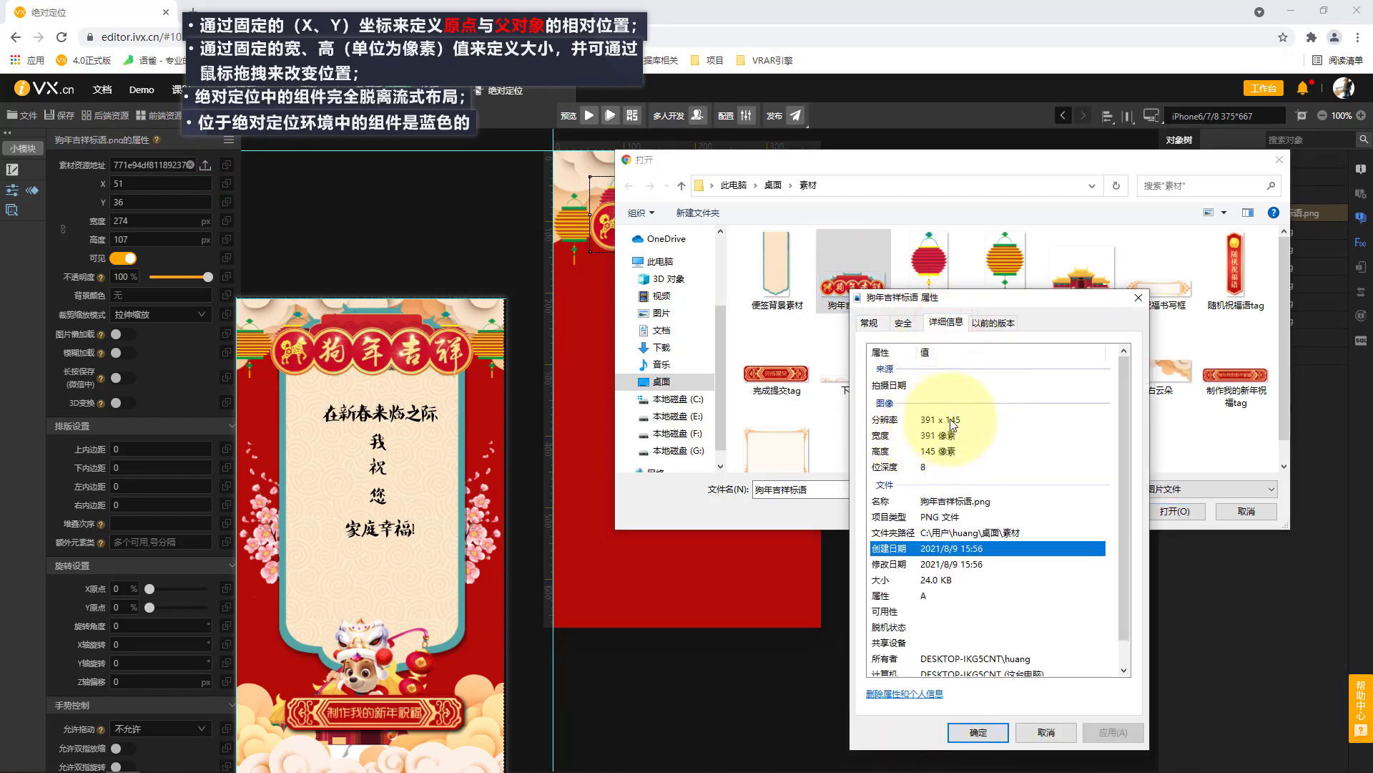
left_click(1138, 298)
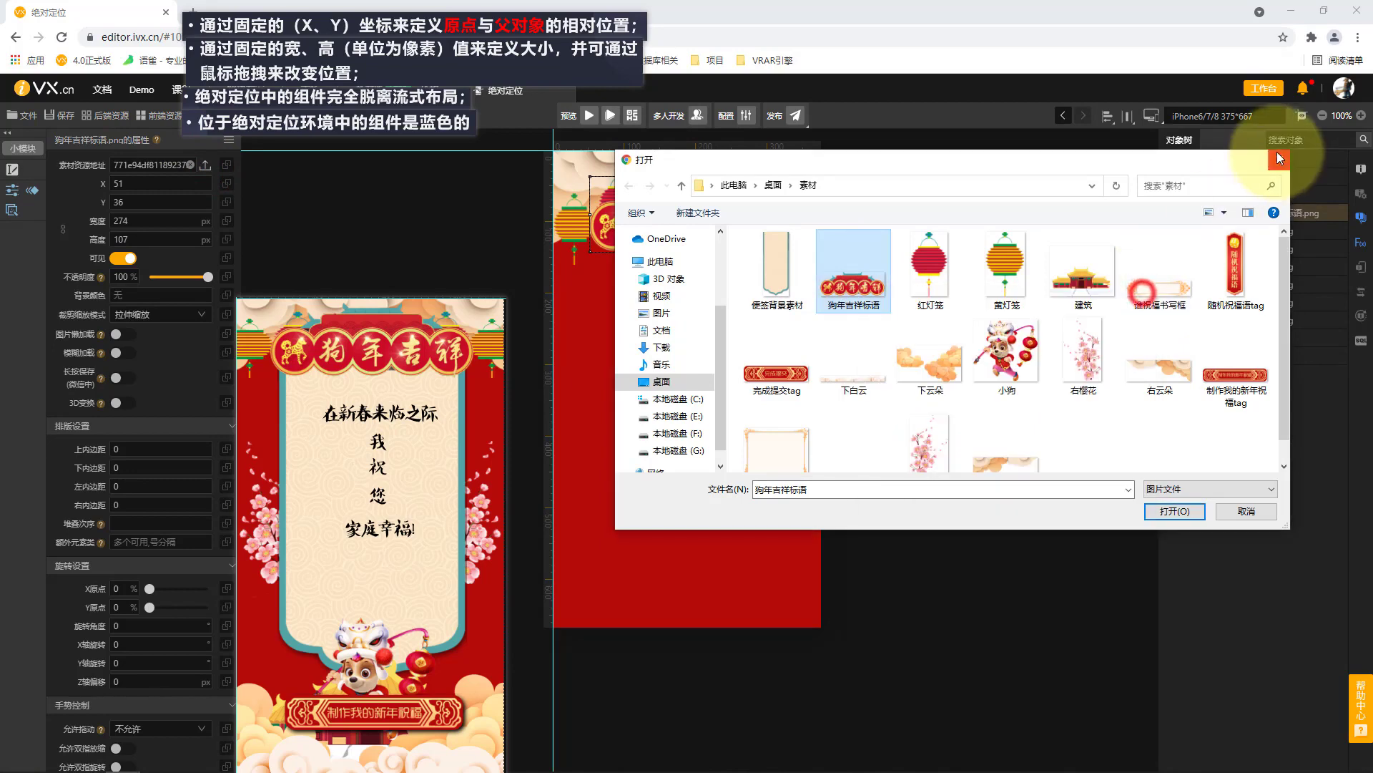
left_click(1279, 159)
Set the 狗年吉祥标语 image's width to 391 px and height to 145 px, and lock its aspect ratio.
left_click(157, 219)
type("3")
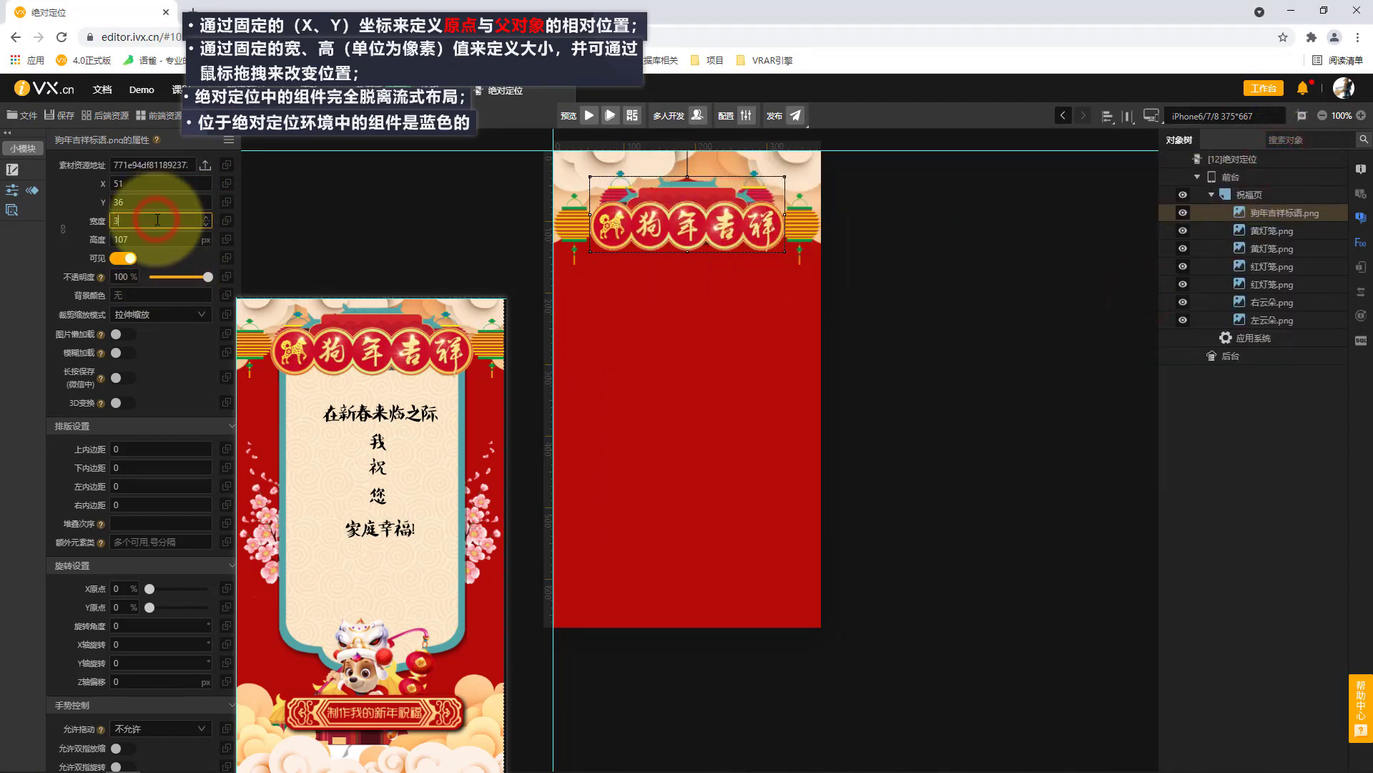
type("91")
left_click(158, 239)
type("145")
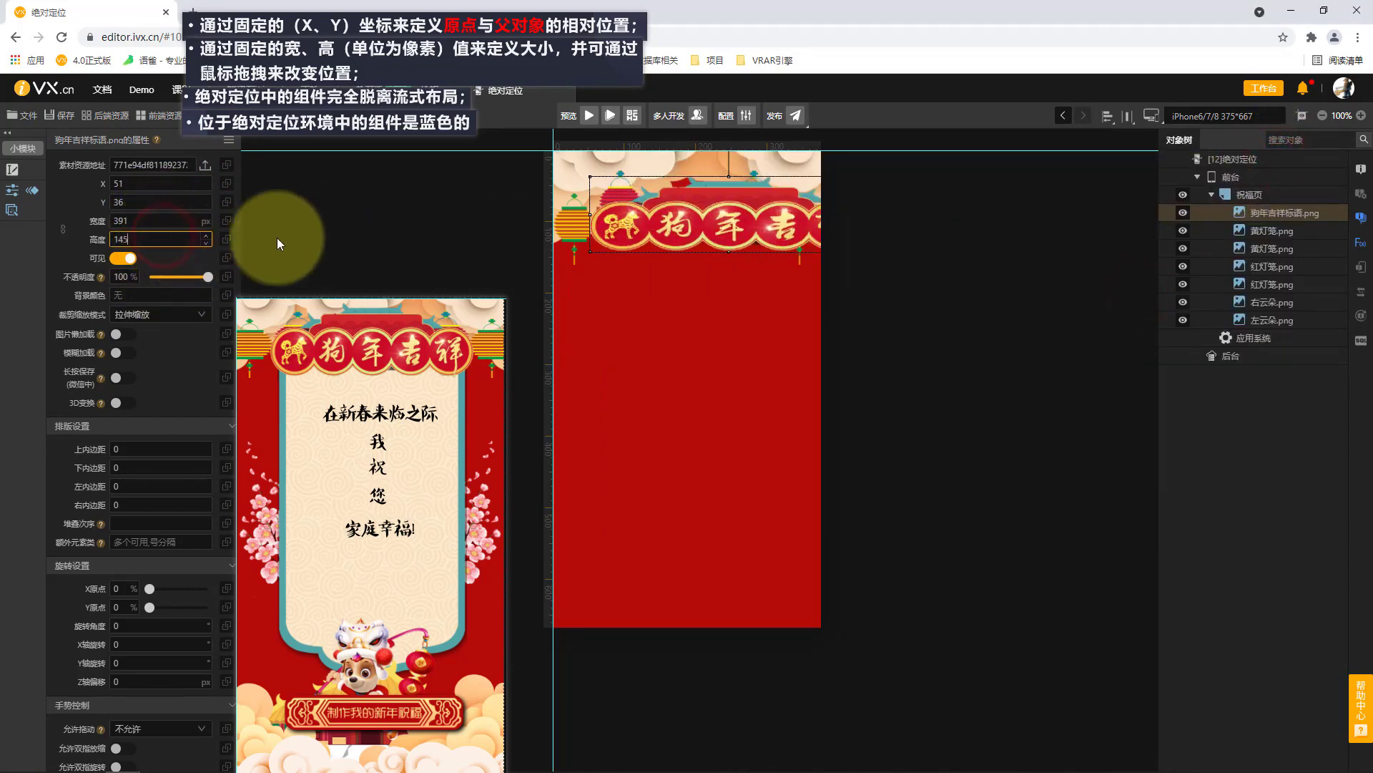
left_click(63, 229)
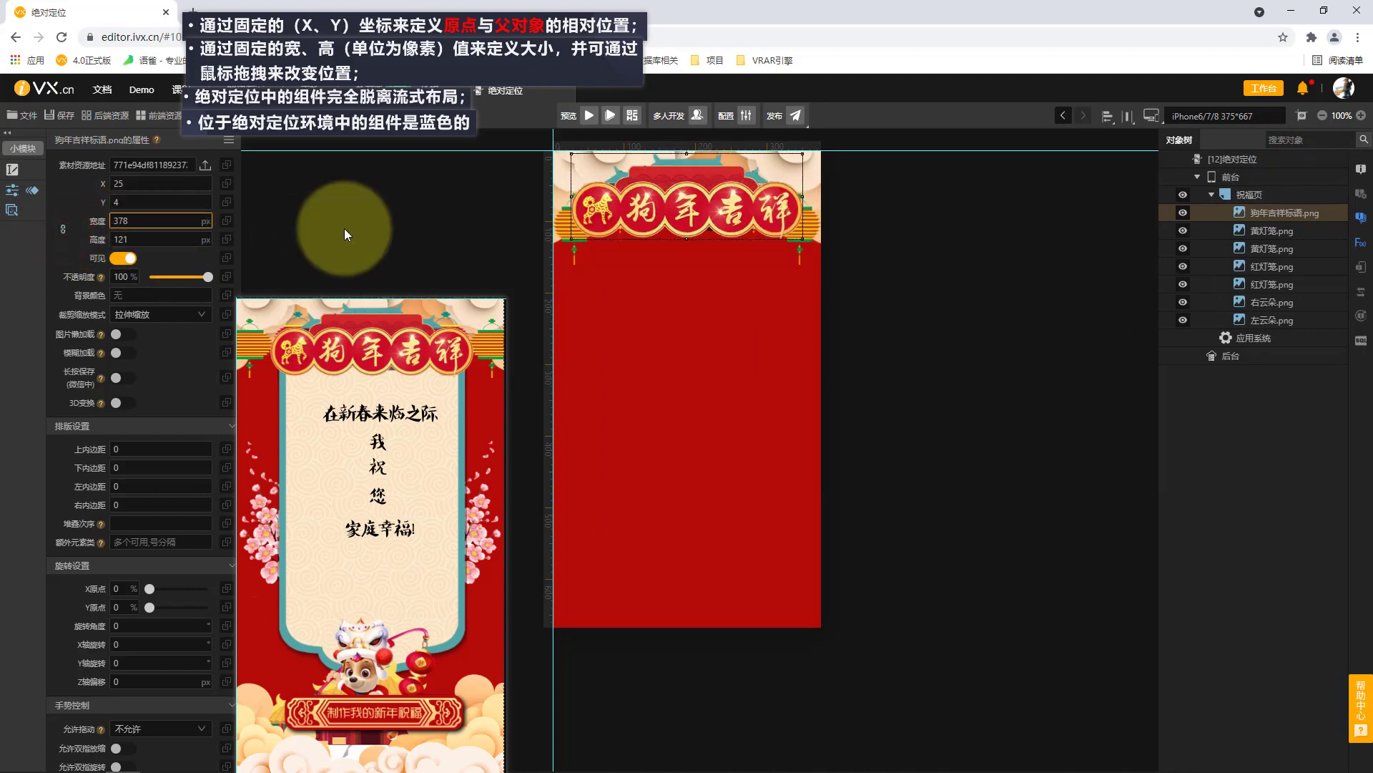
Scale the 狗年吉祥标语 banner down to 275 px wide and set its X position to 50.
left_click(371, 231)
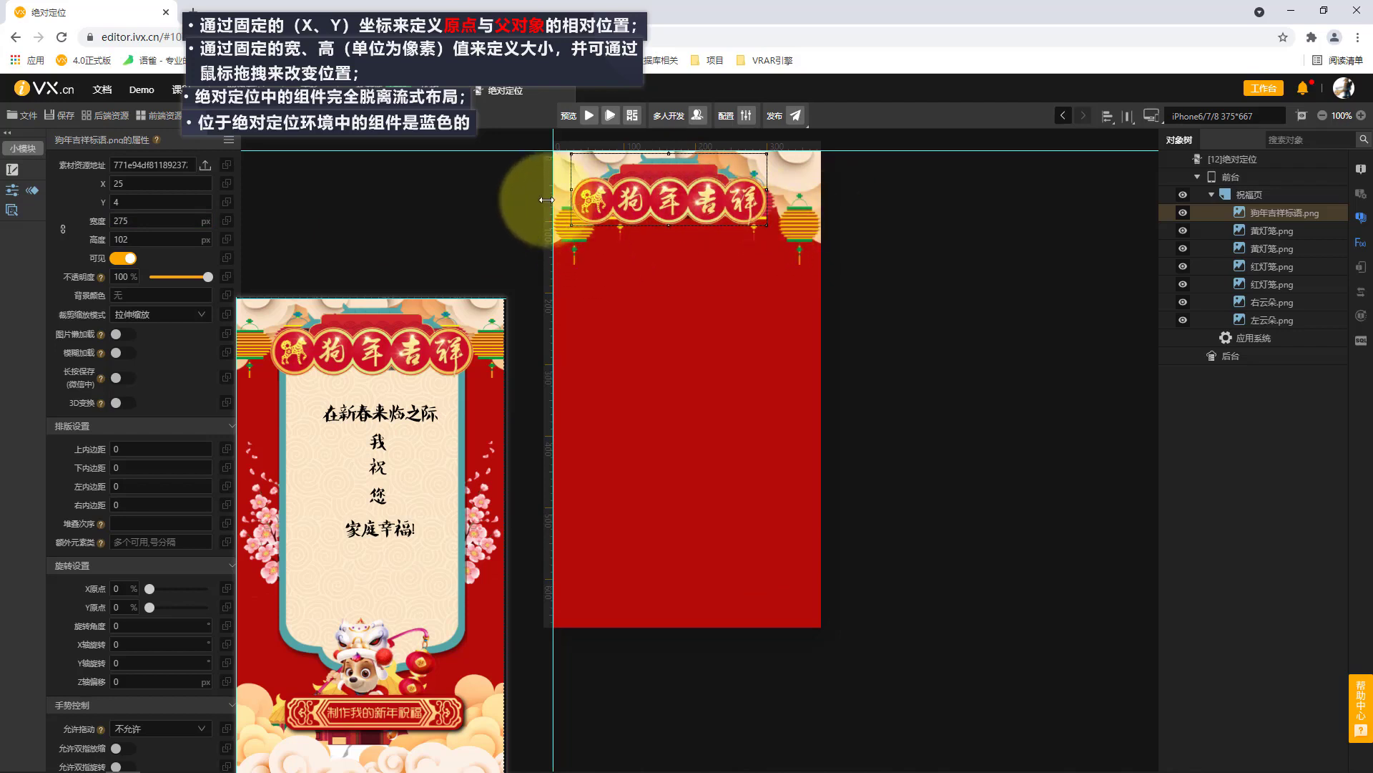
left_click(151, 185)
type("50")
left_click(436, 216)
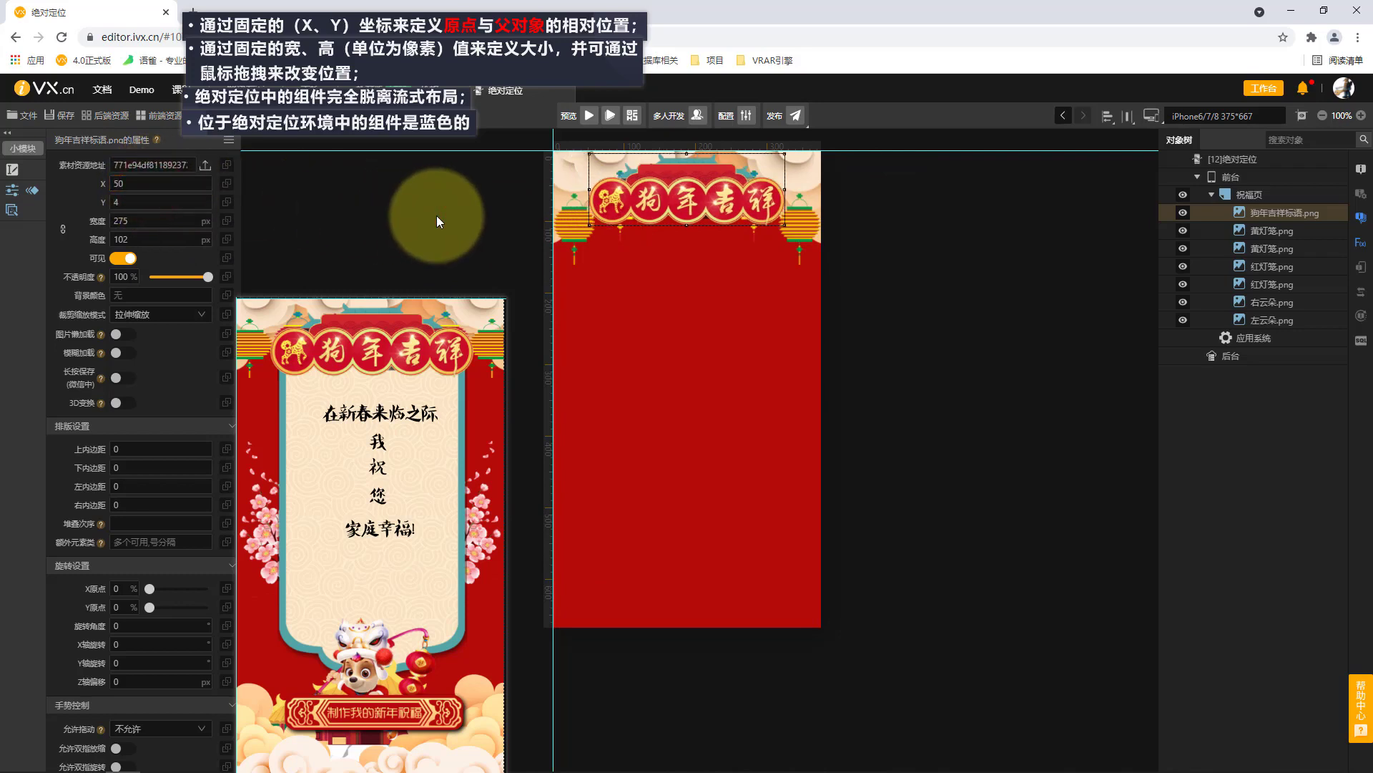
Nudge the 狗年吉祥标语 banner down to Y 16.
key("Down")
key("Down")
key("Down")
key("Down")
key("Down")
key("Down")
key("Down")
key("Down")
key("Down")
key("Down")
key("Down")
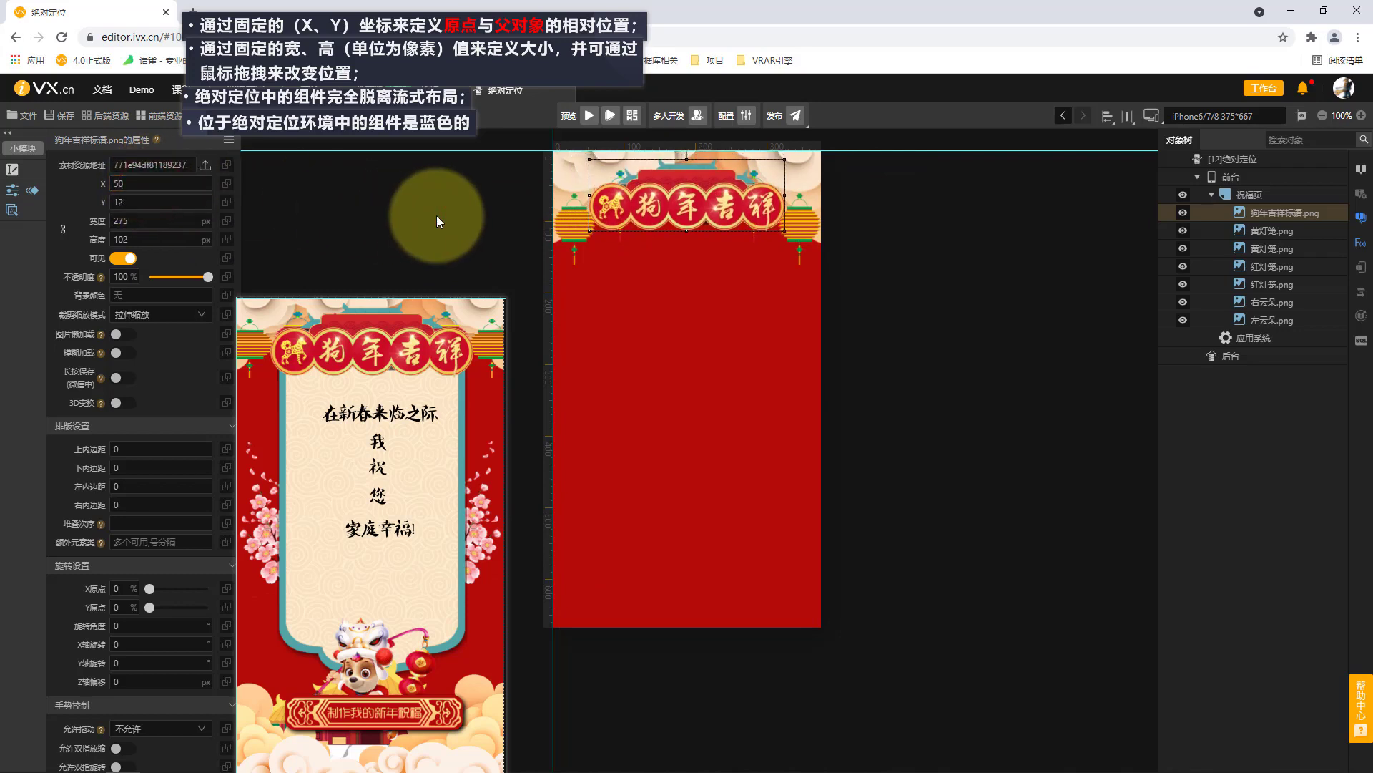
key("Down")
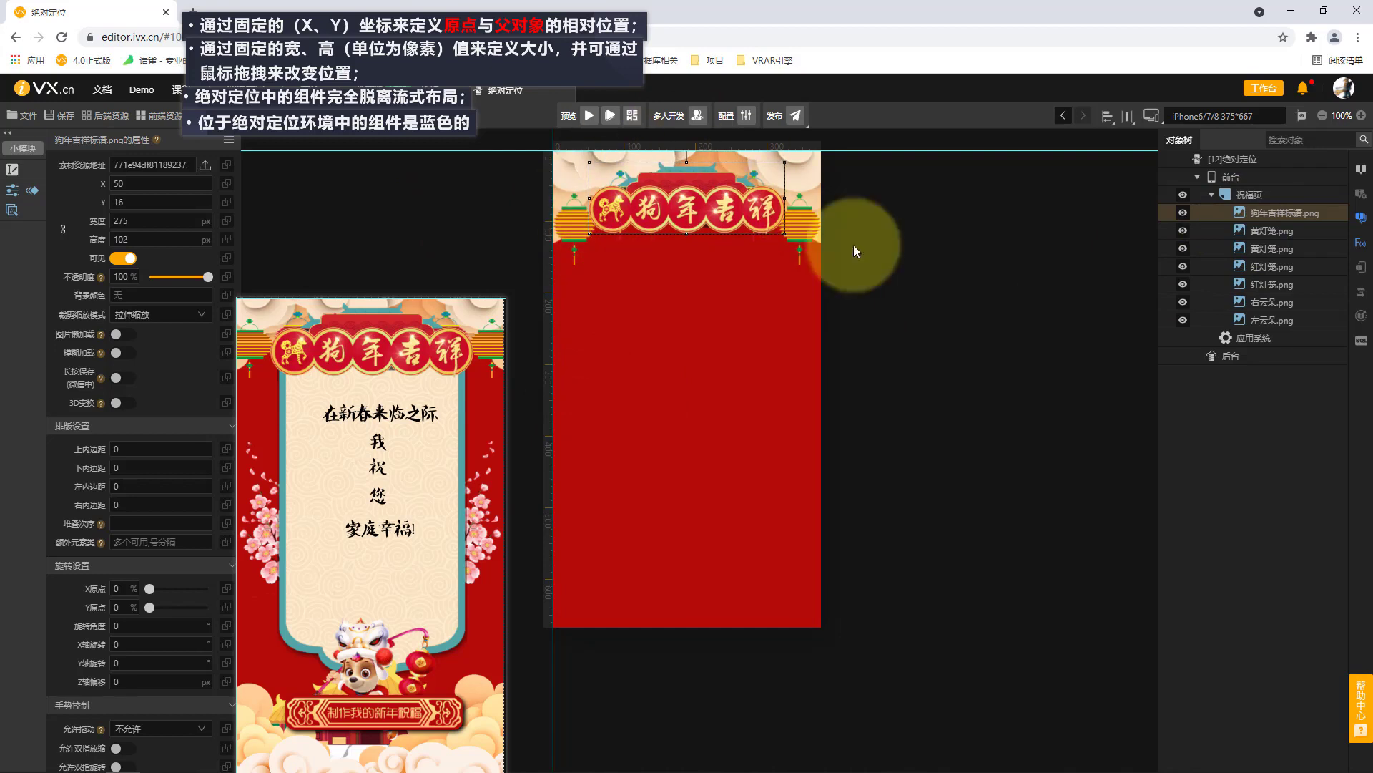
Add the 便签背景素材 image to 祝福页 below the banner, about 277 by 423 px at X 59, Y 83.
left_click(1300, 194)
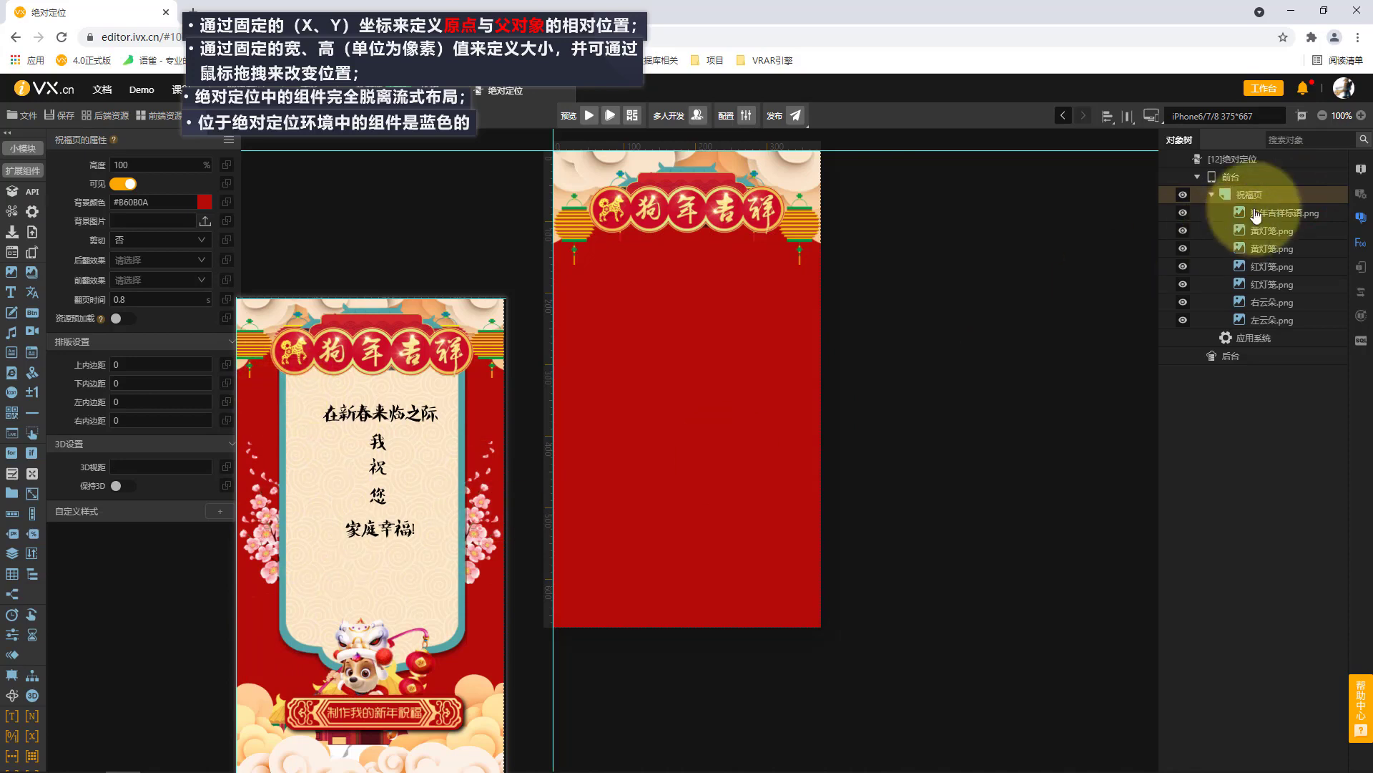
left_click(12, 273)
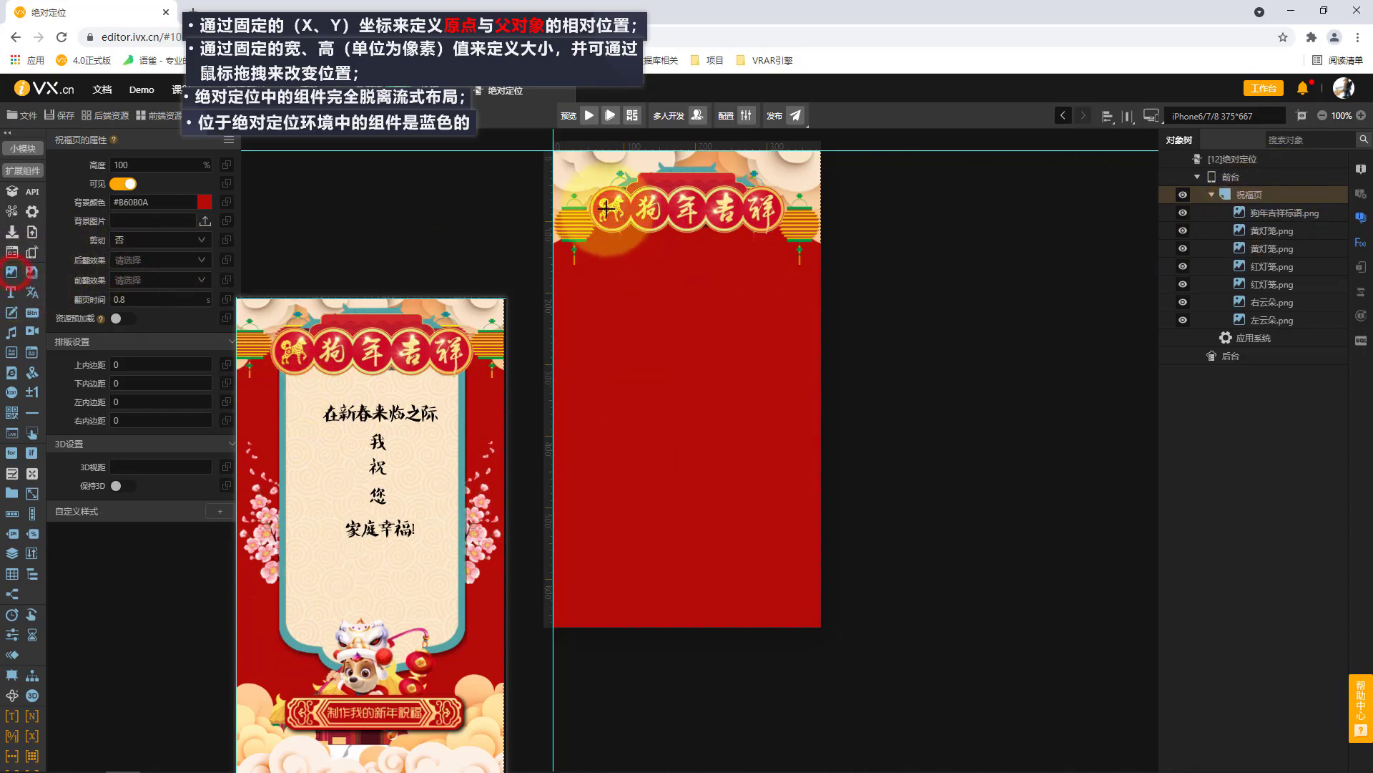
left_click_drag(596, 200, 776, 475)
left_click_drag(775, 475, 794, 503)
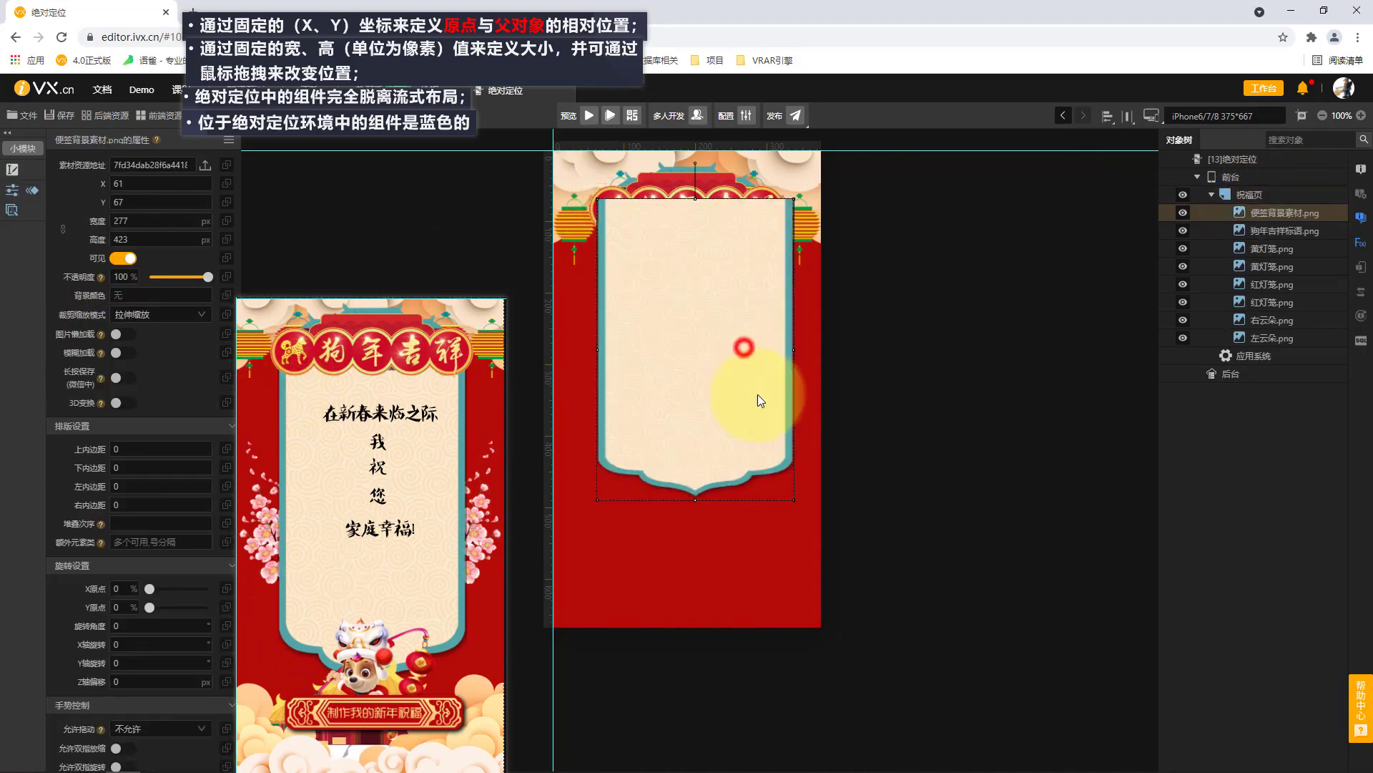
left_click_drag(746, 377, 745, 389)
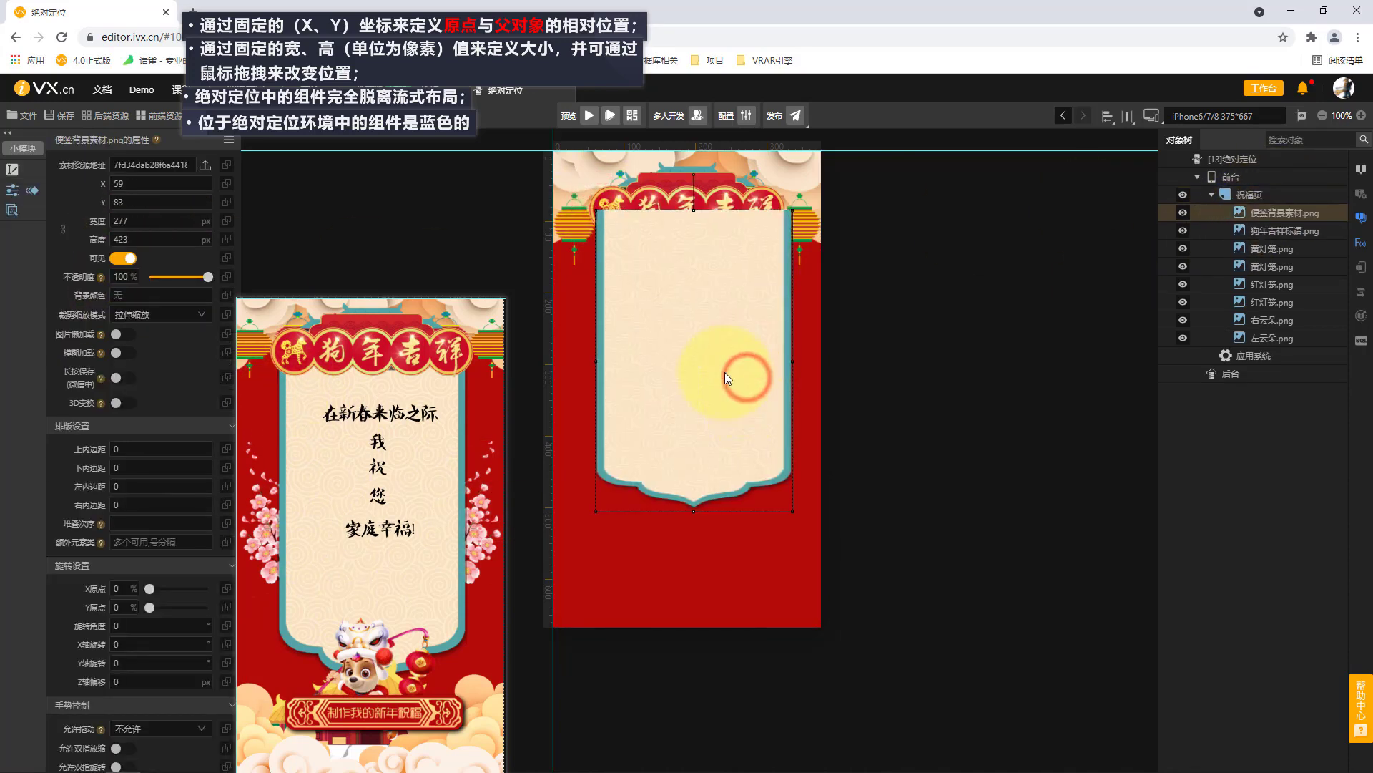
Look up the original pixel dimensions of the 便签背景素材 file in its detailed file properties.
left_click(205, 165)
left_click(783, 272)
right_click(783, 273)
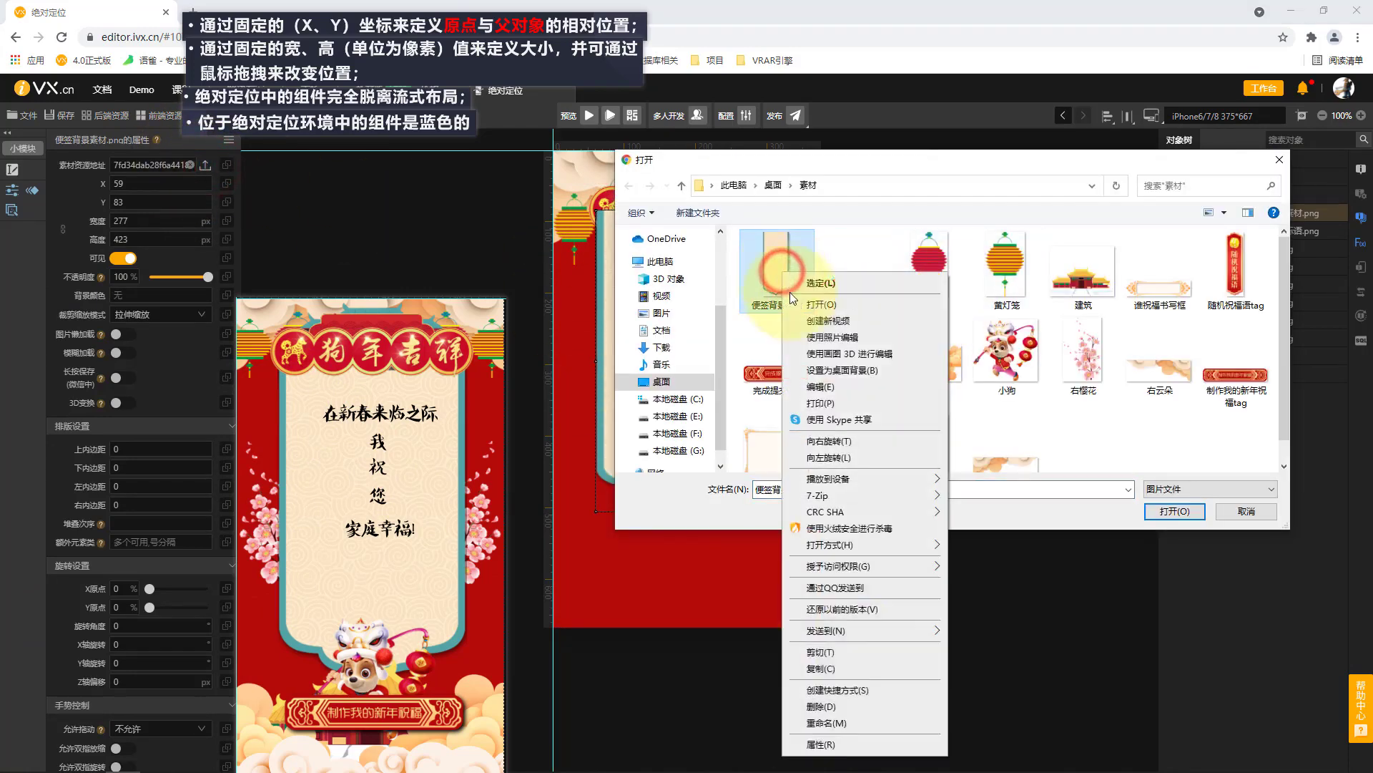
left_click(820, 744)
left_click(880, 305)
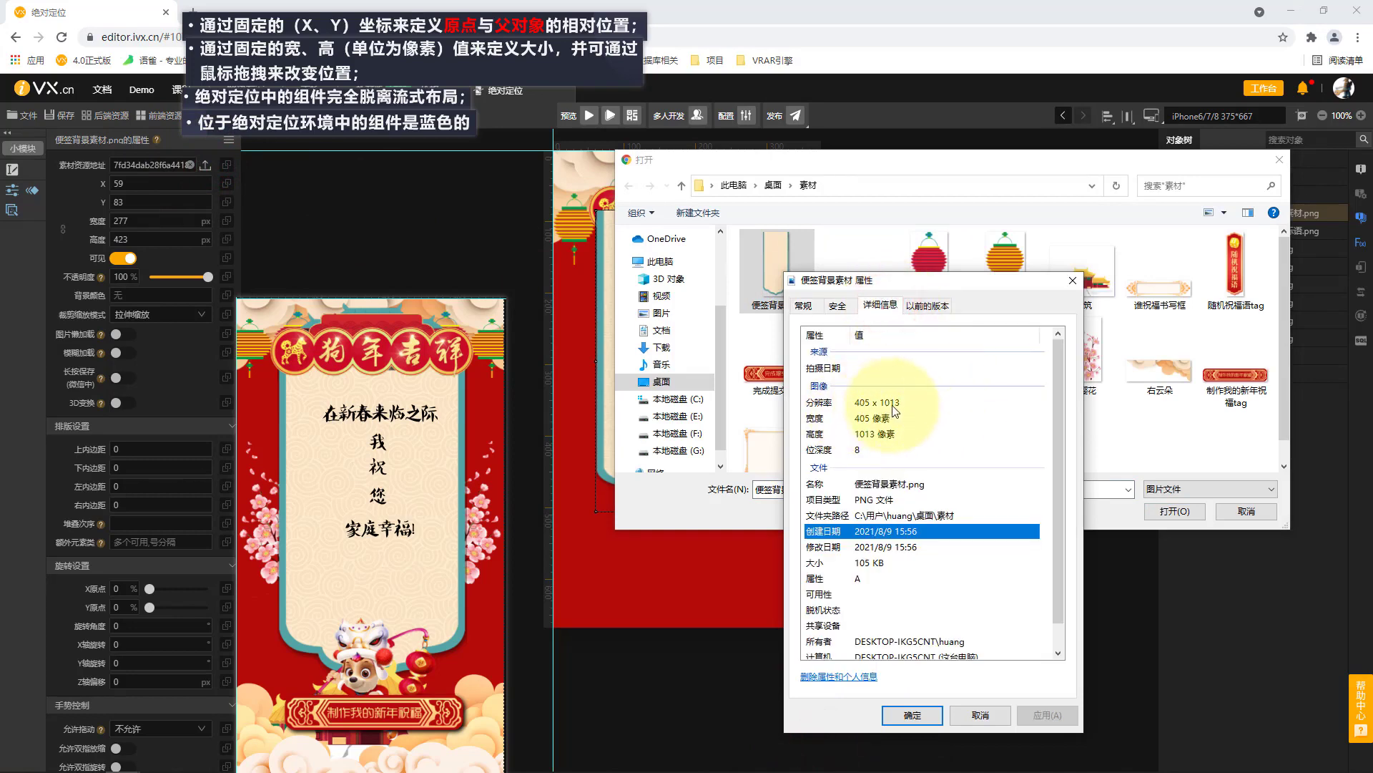
left_click(1072, 280)
left_click(1280, 160)
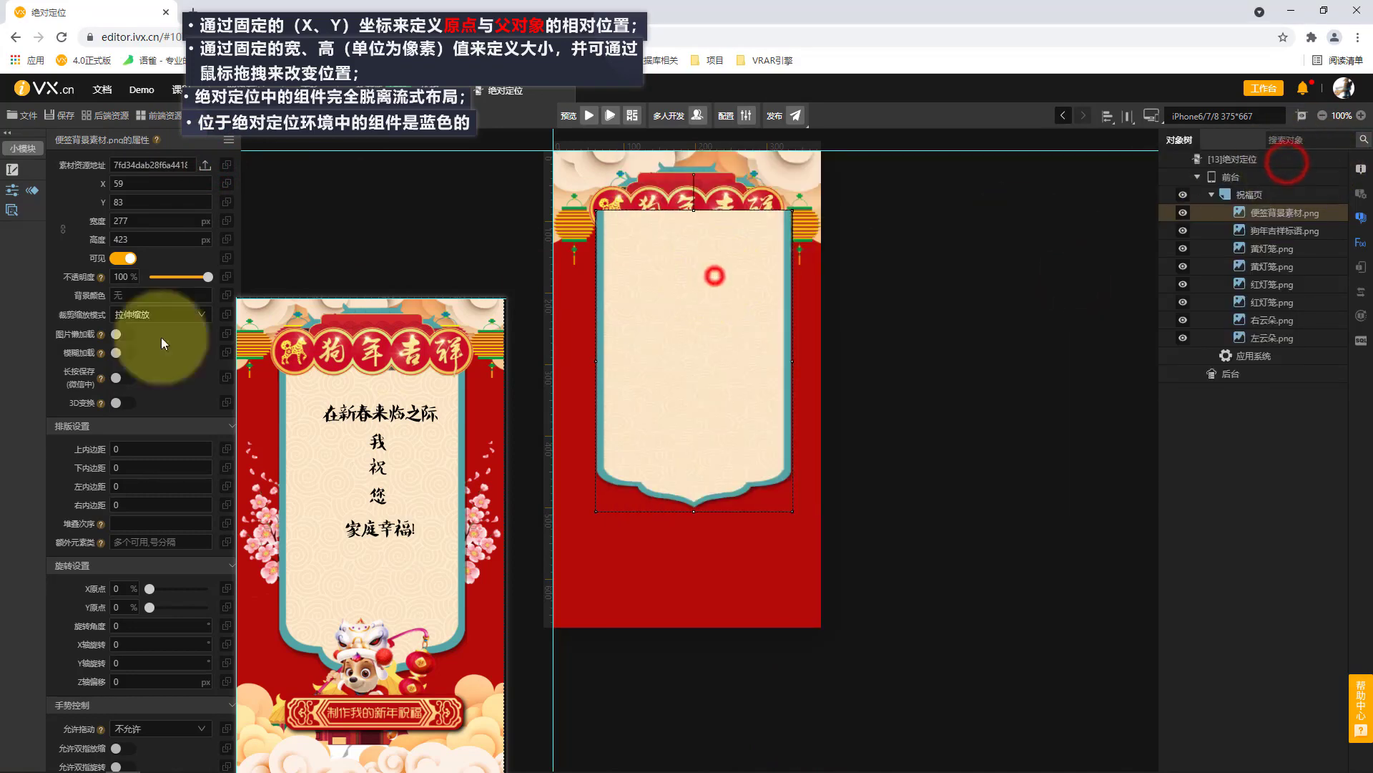
Set the 便签背景素材 image's width to 405 px and height to 1013 px.
left_click(130, 222)
type("405")
left_click(161, 240)
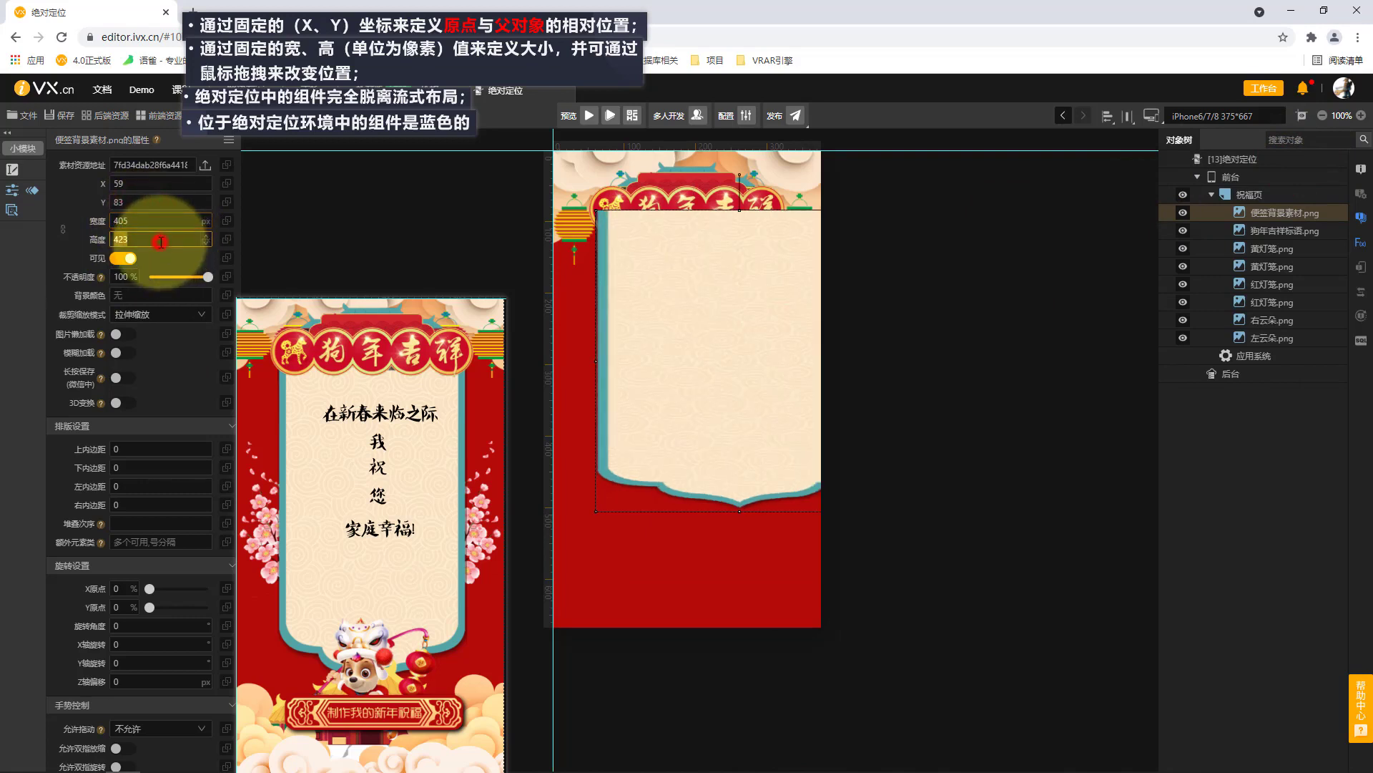
type("1013")
left_click(330, 262)
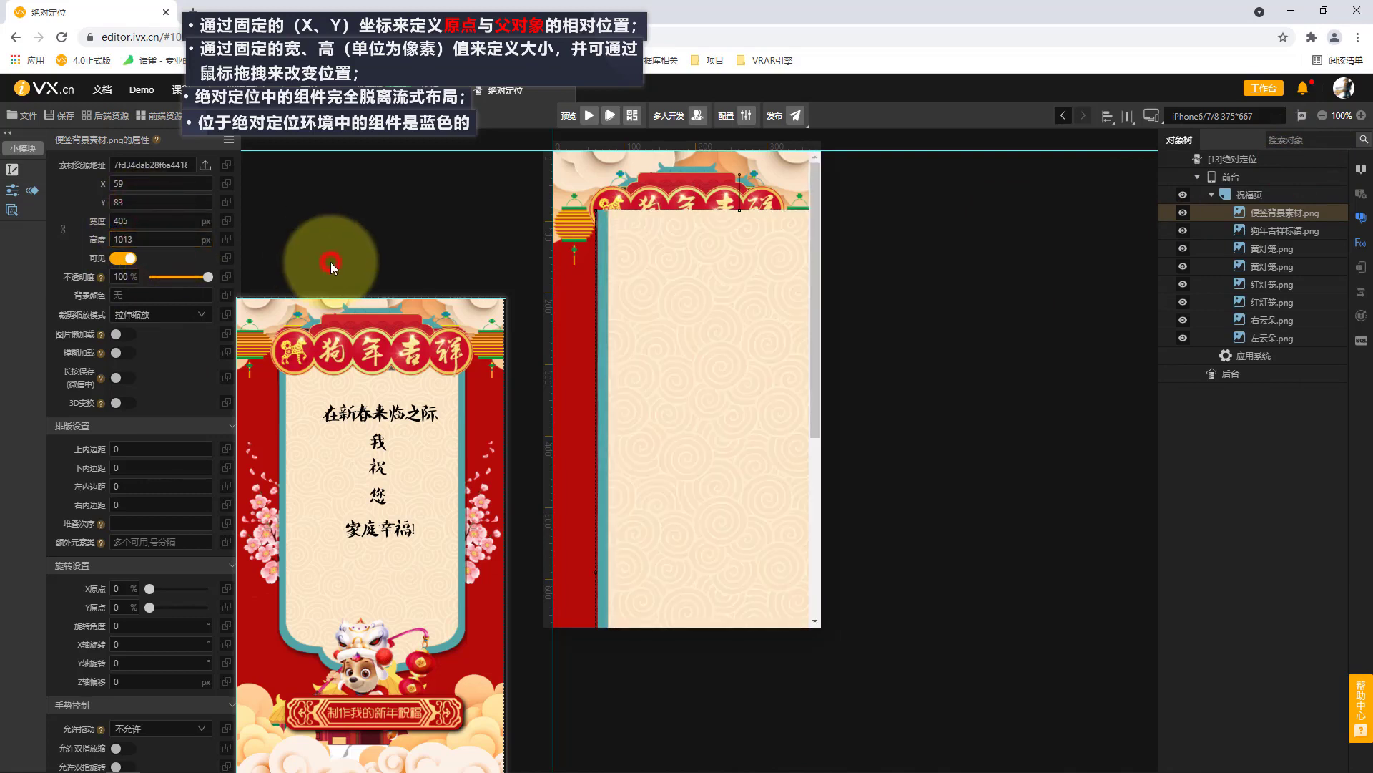
Lock the 便签背景素材 image's aspect ratio and set its width to 275 px.
left_click_drag(740, 386, 689, 340)
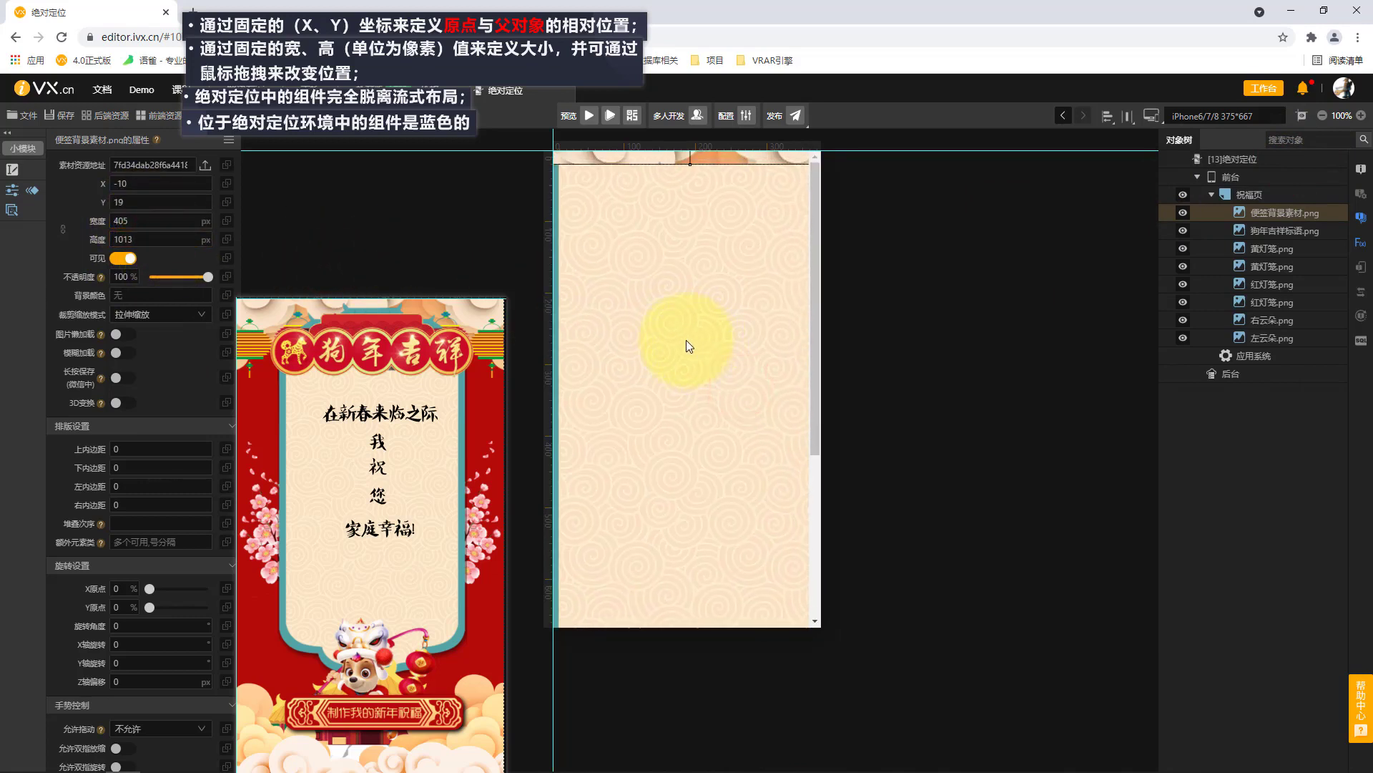
left_click(62, 229)
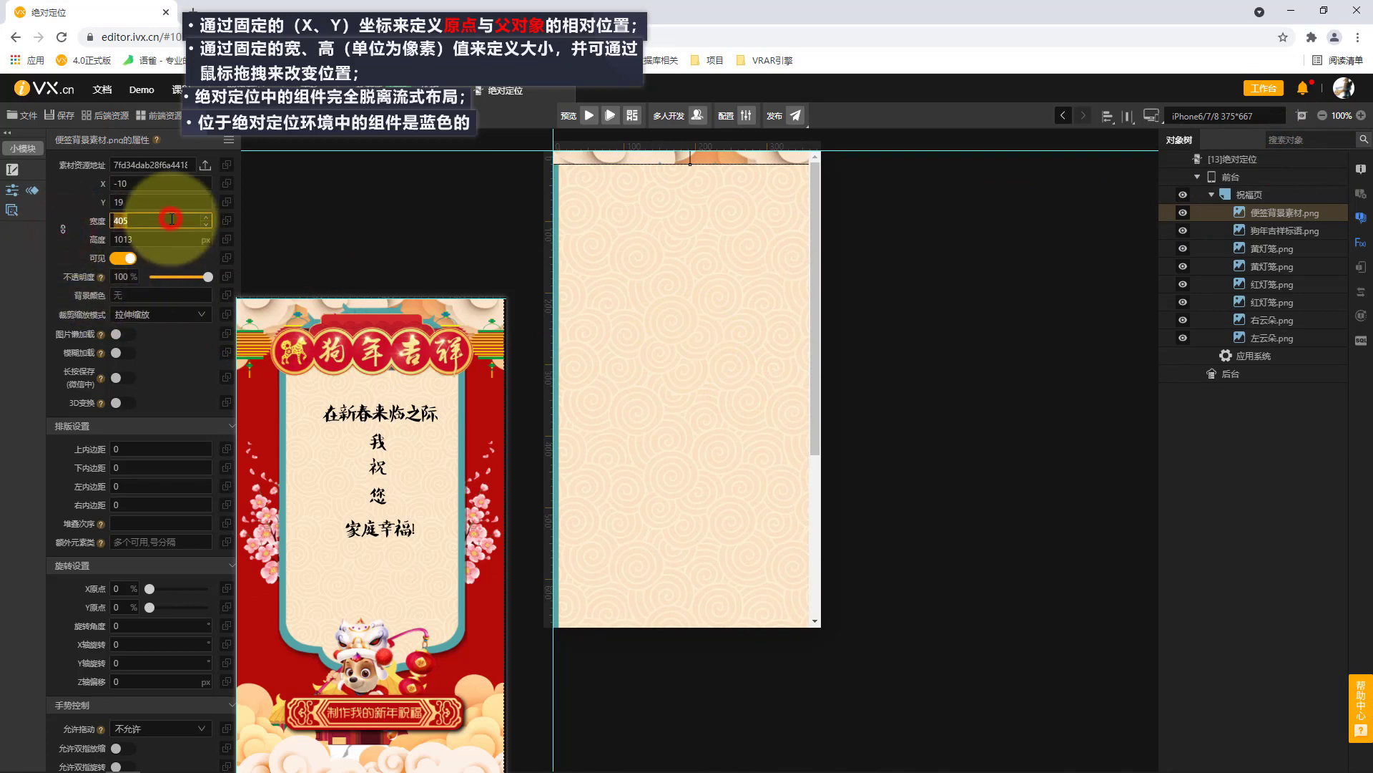
type("275")
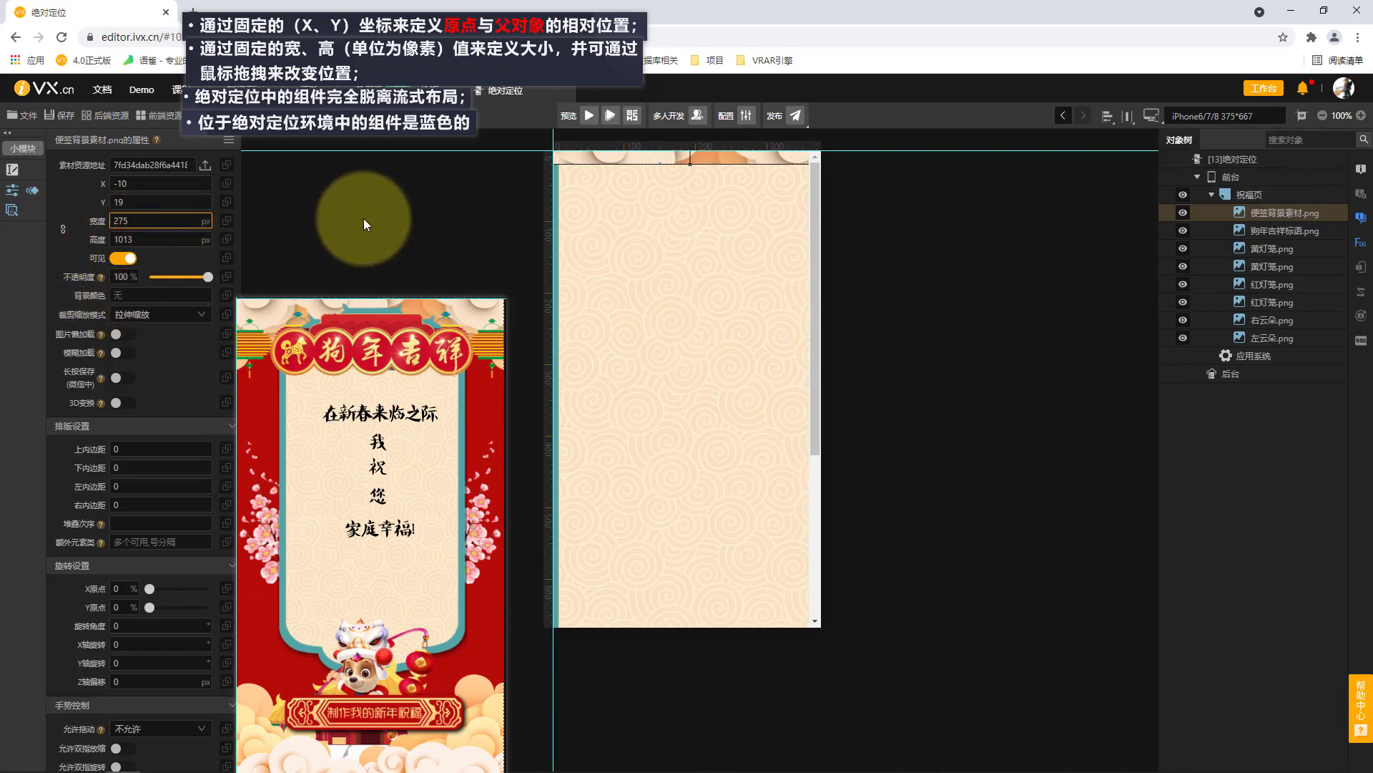
left_click(364, 217)
Move the 便签背景素材 image to about X 57, Y -71, centred on the page with its pointed lower edge showing.
left_click_drag(640, 290, 689, 302)
left_click(701, 372)
left_click_drag(702, 371, 706, 319)
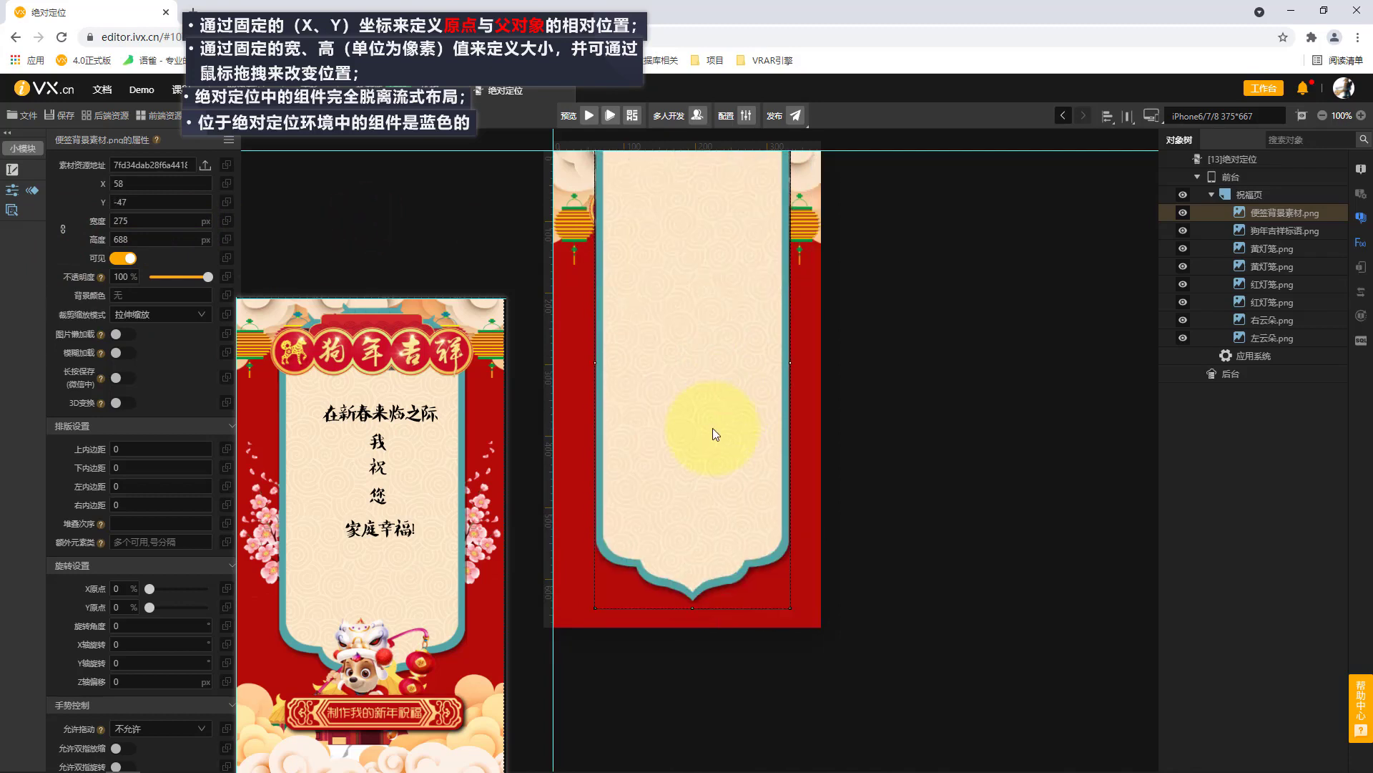
left_click_drag(724, 485, 722, 468)
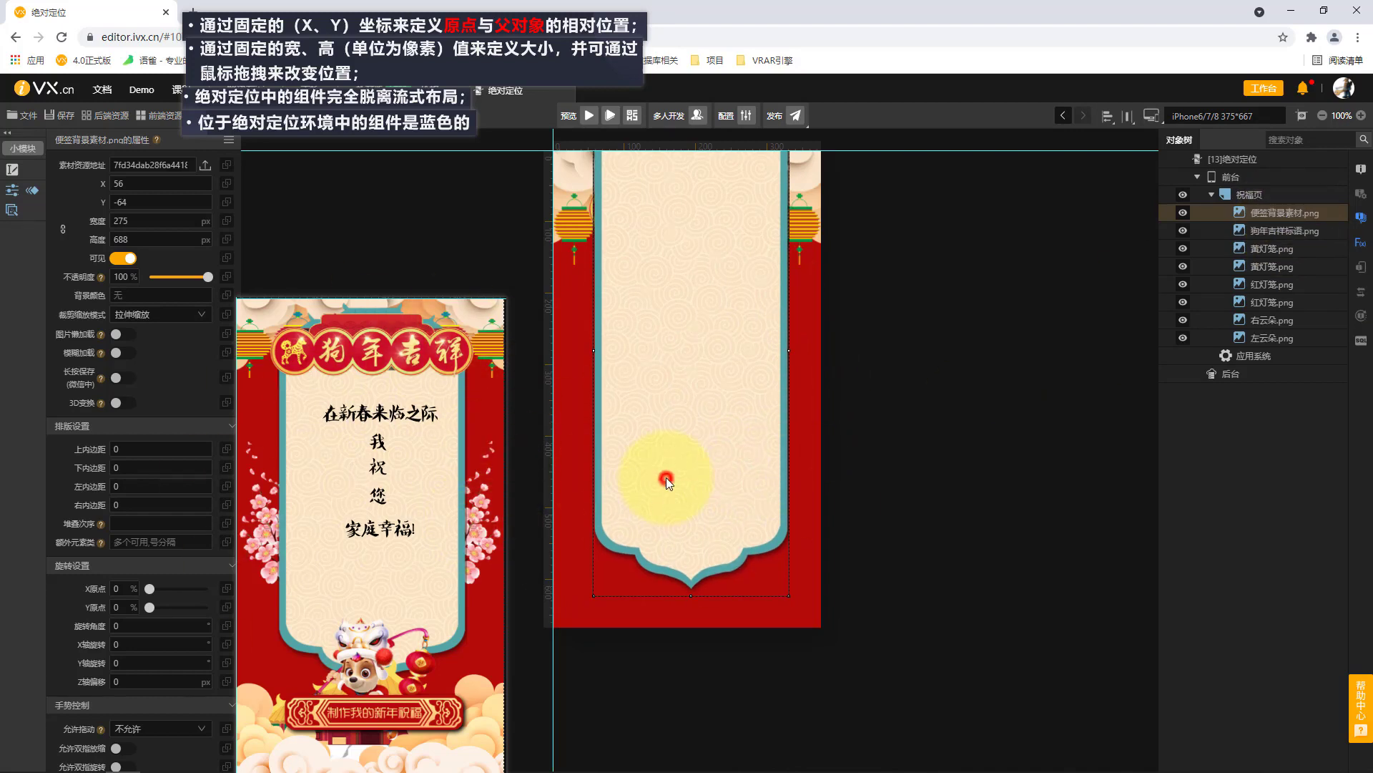
left_click_drag(666, 478, 668, 473)
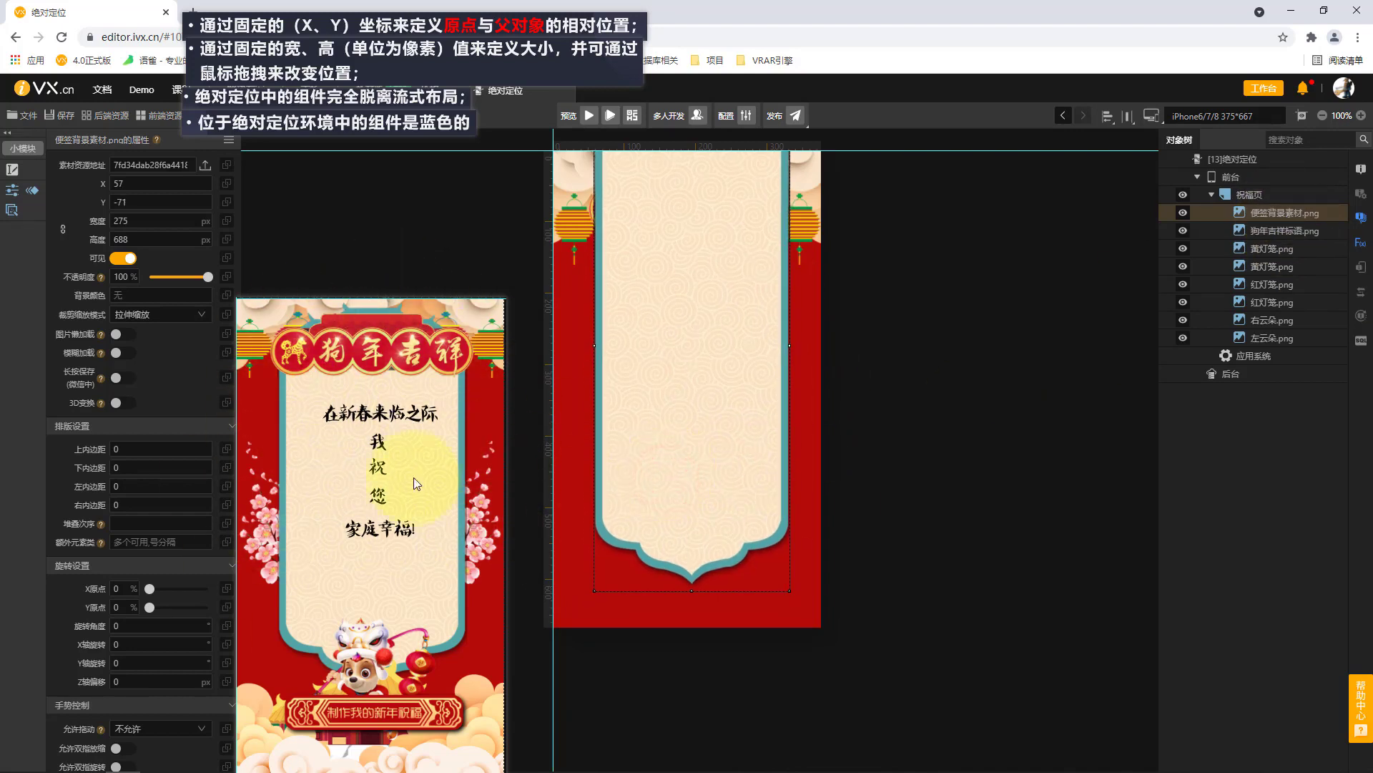
Set the 便签背景素材 image's stacking order (堆叠次序) to 1.
left_click(1287, 193)
left_click(1285, 212)
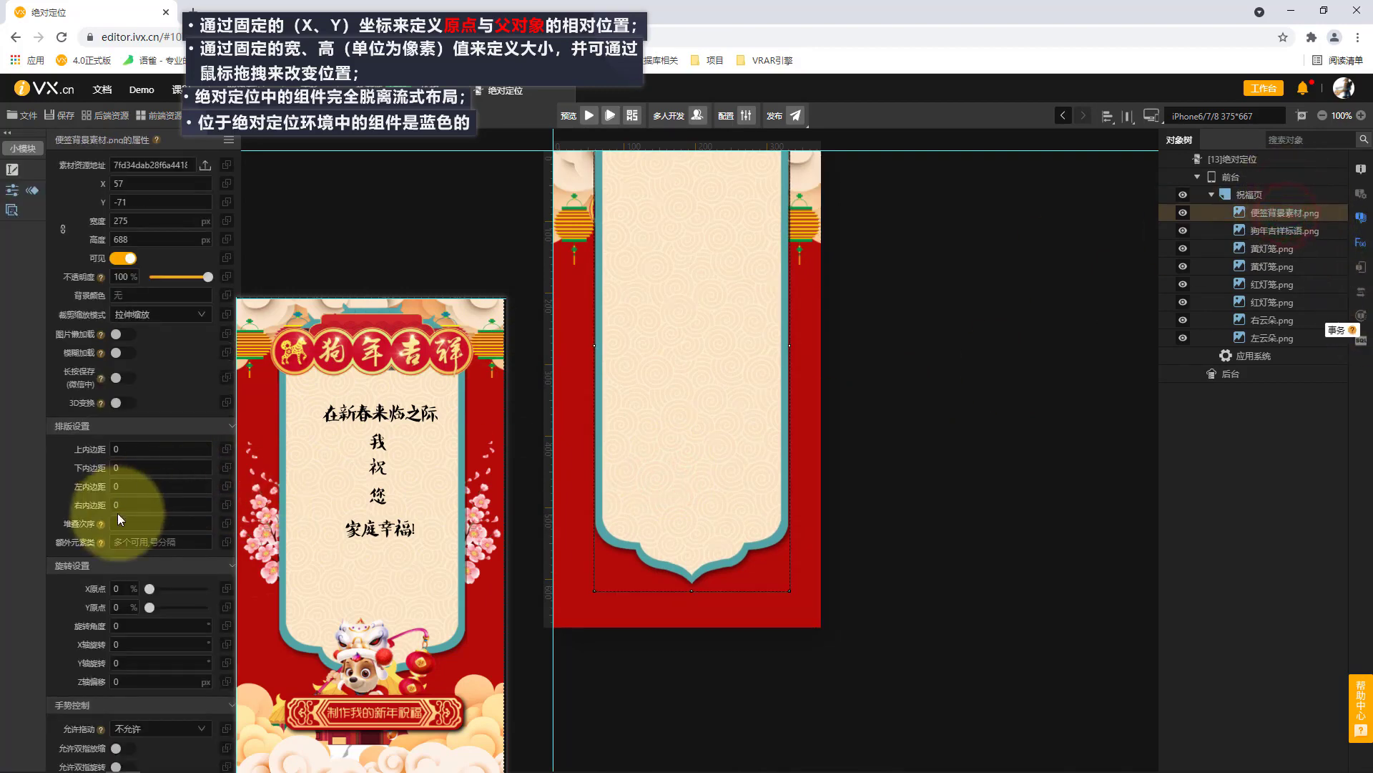
left_click(125, 524)
type("1")
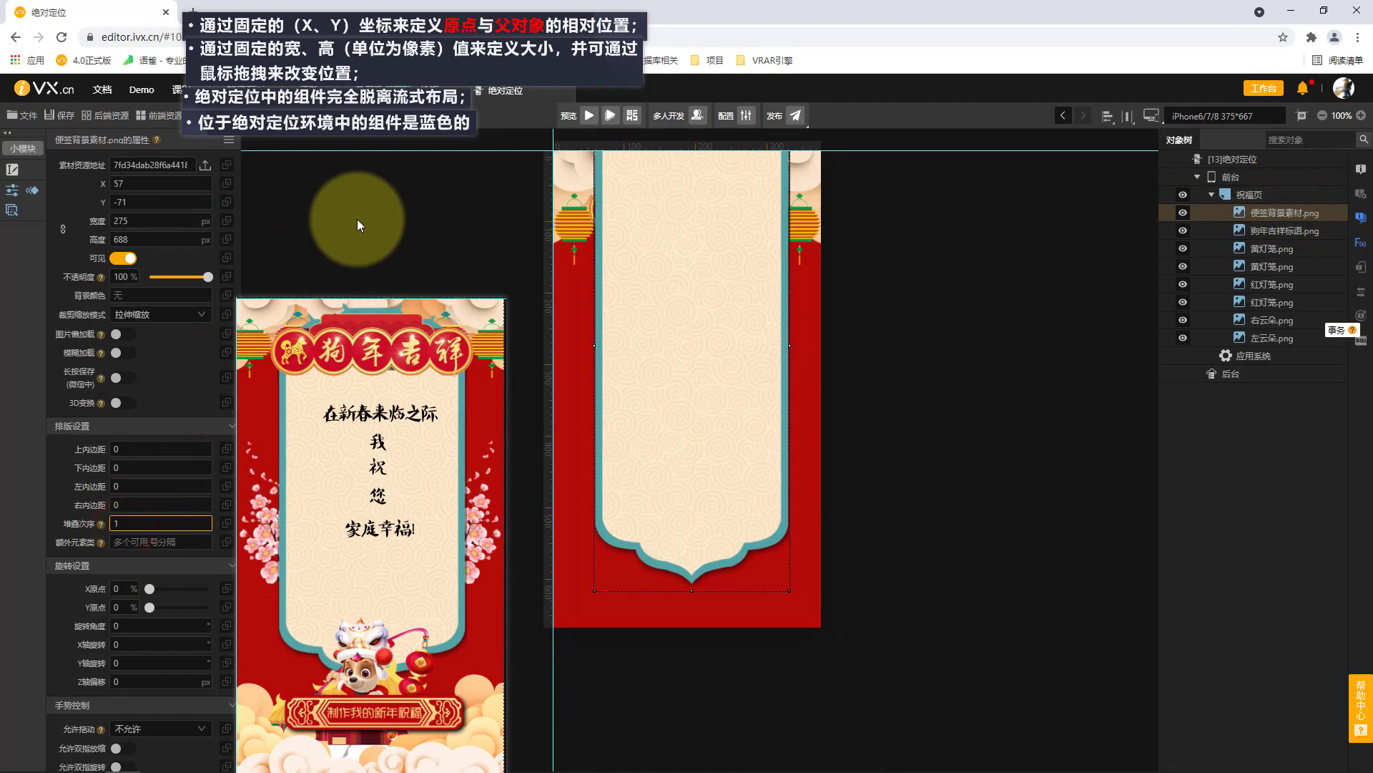
left_click(358, 219)
Select all images from 左云朵 to 狗年吉祥标语 and set their stacking order (堆叠次序) to 2.
left_click(1275, 337)
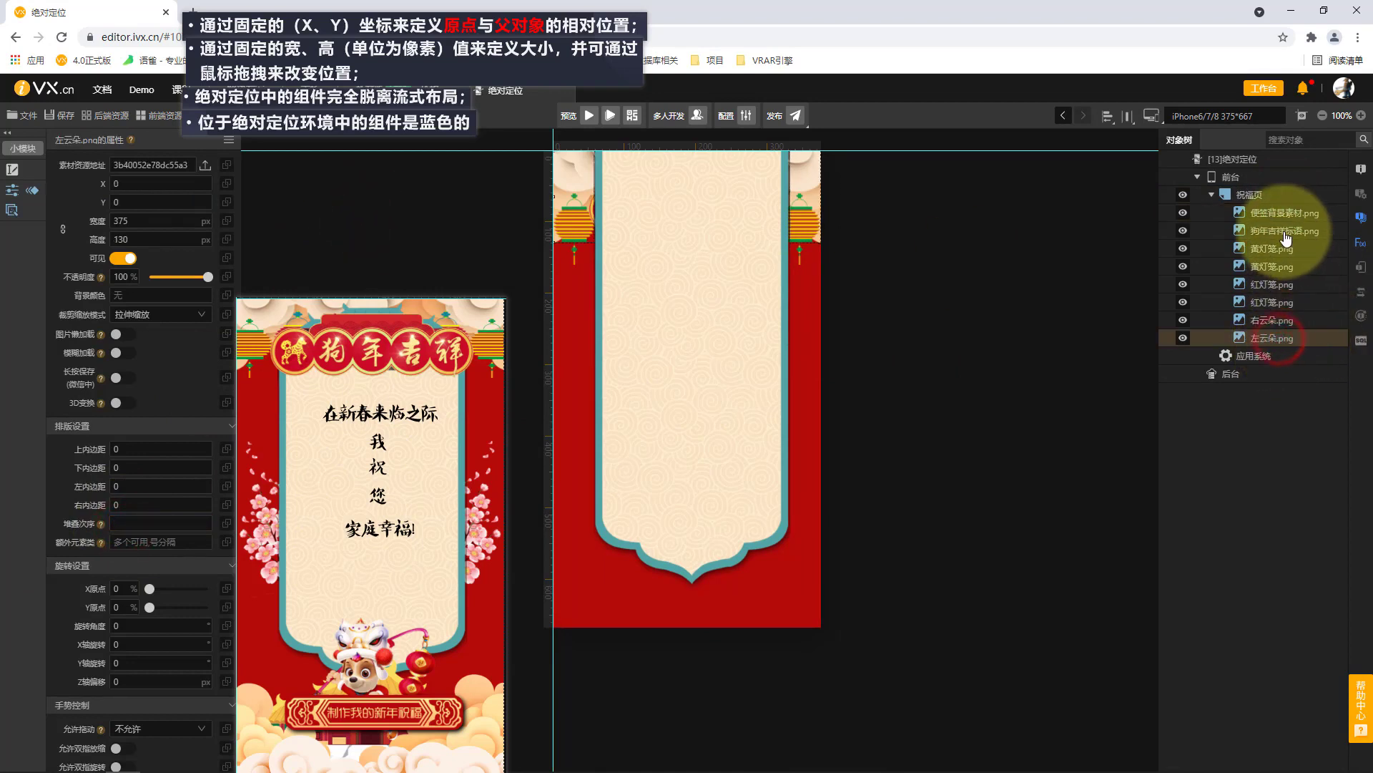
left_click(1285, 232, "shift")
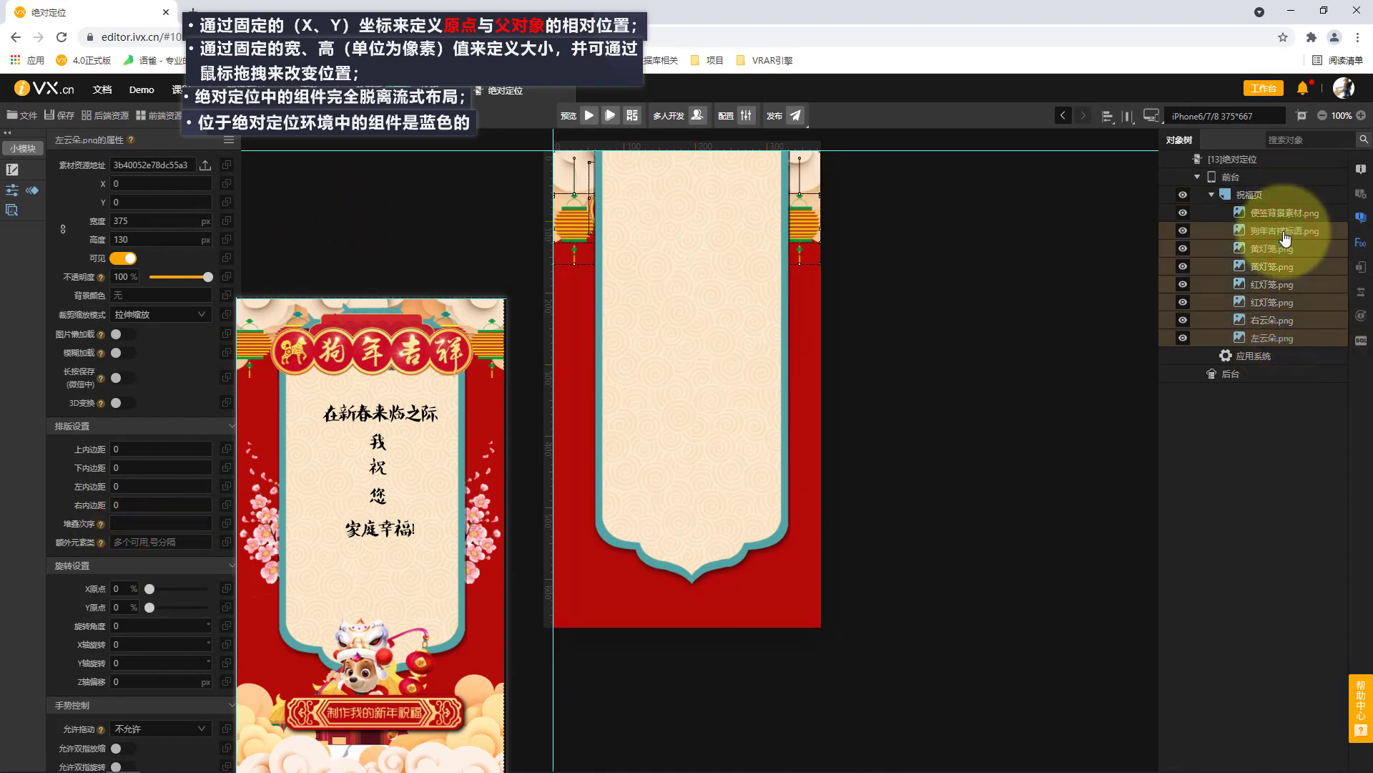
left_click(129, 524)
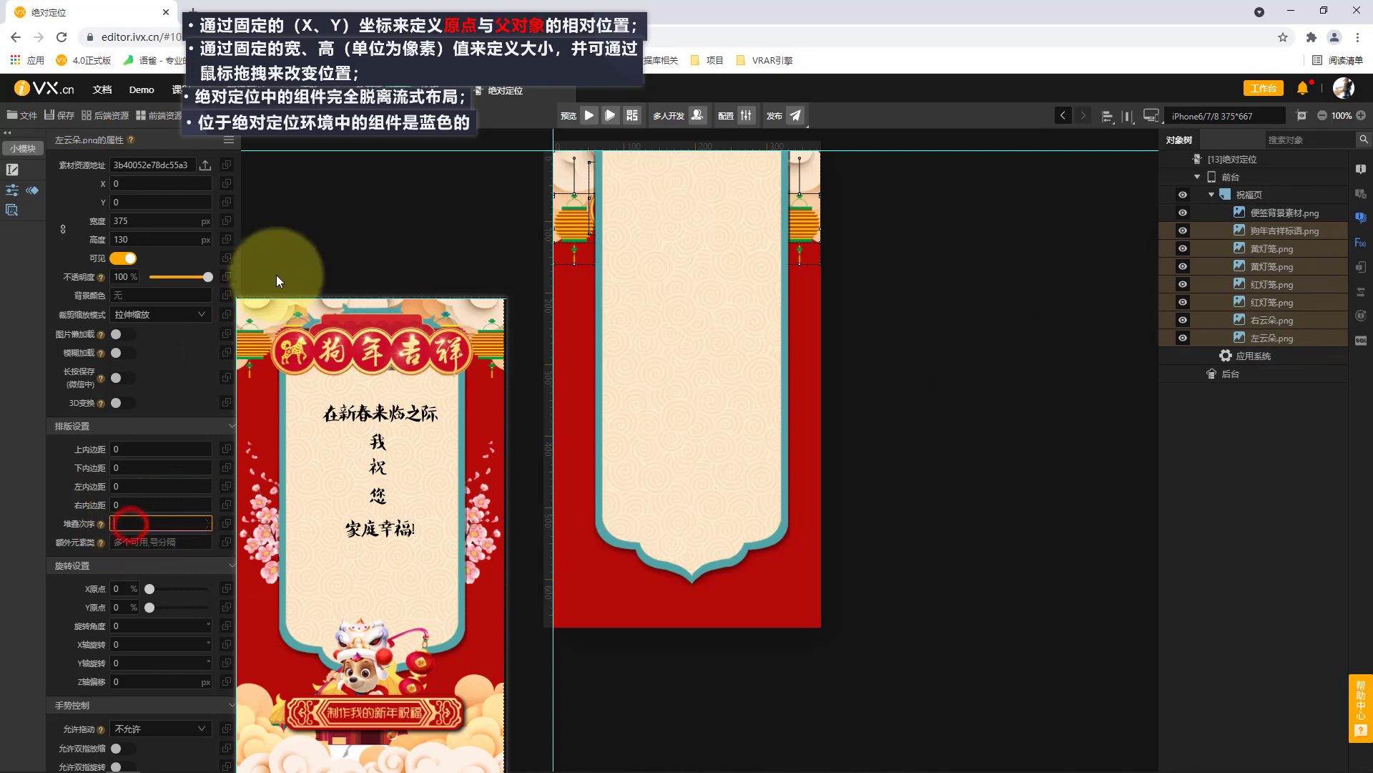
left_click(390, 221)
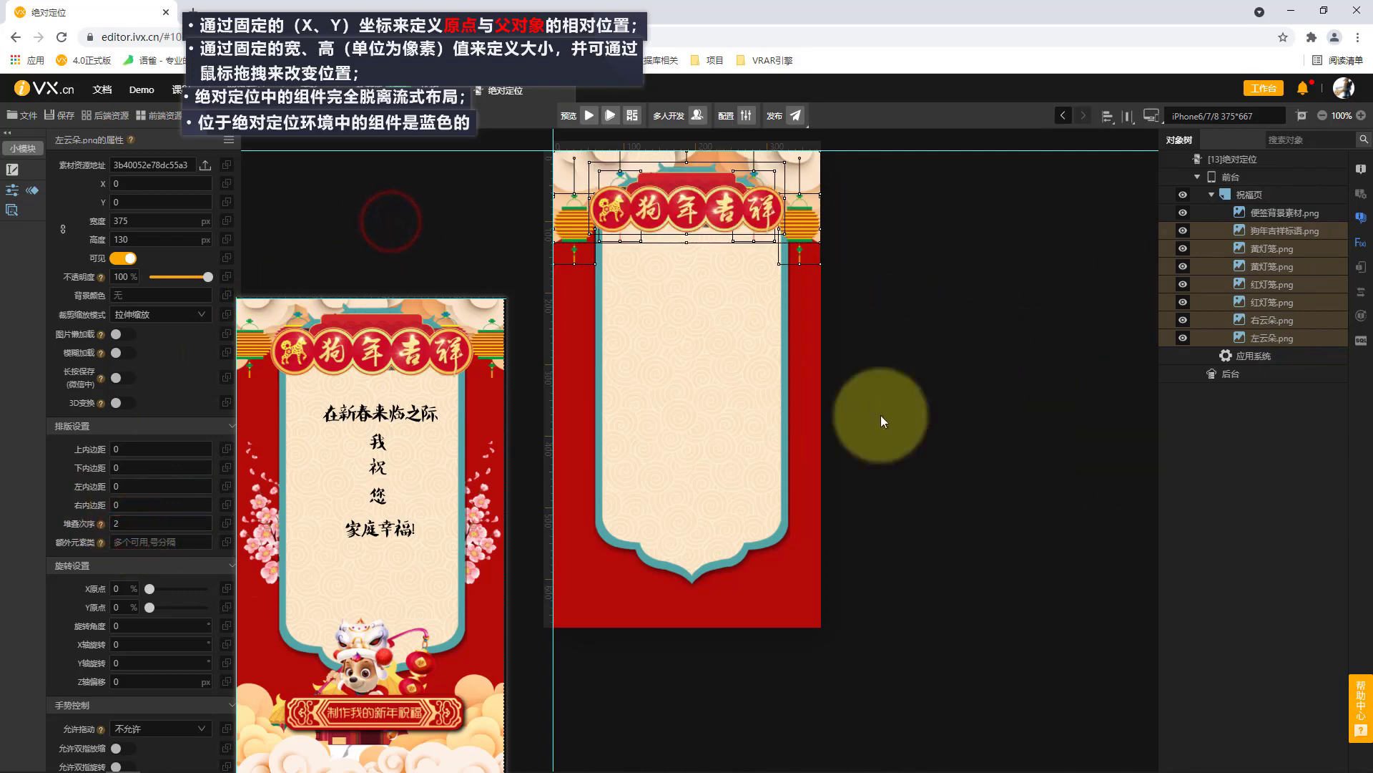
Set the X position of the 便签背景素材 image to 50.
left_click(749, 435)
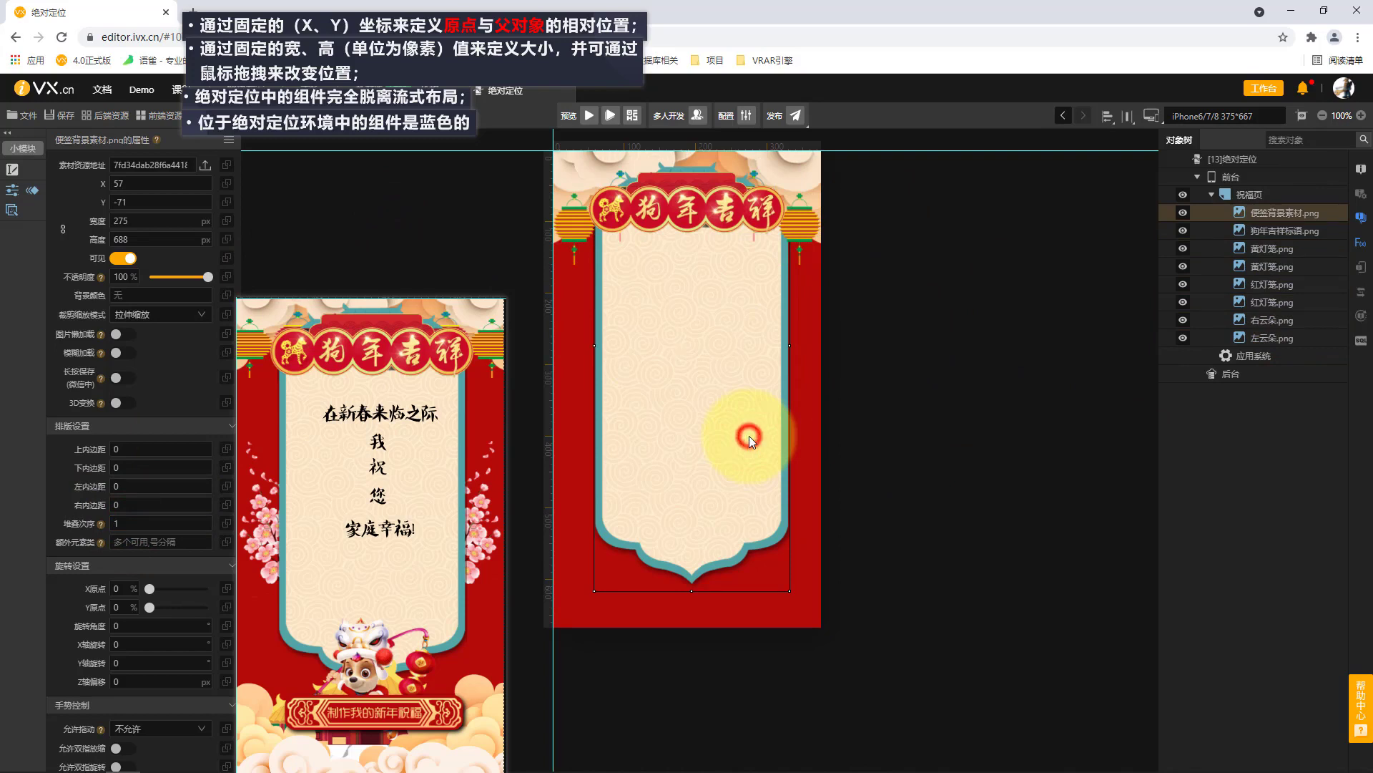
left_click(749, 436)
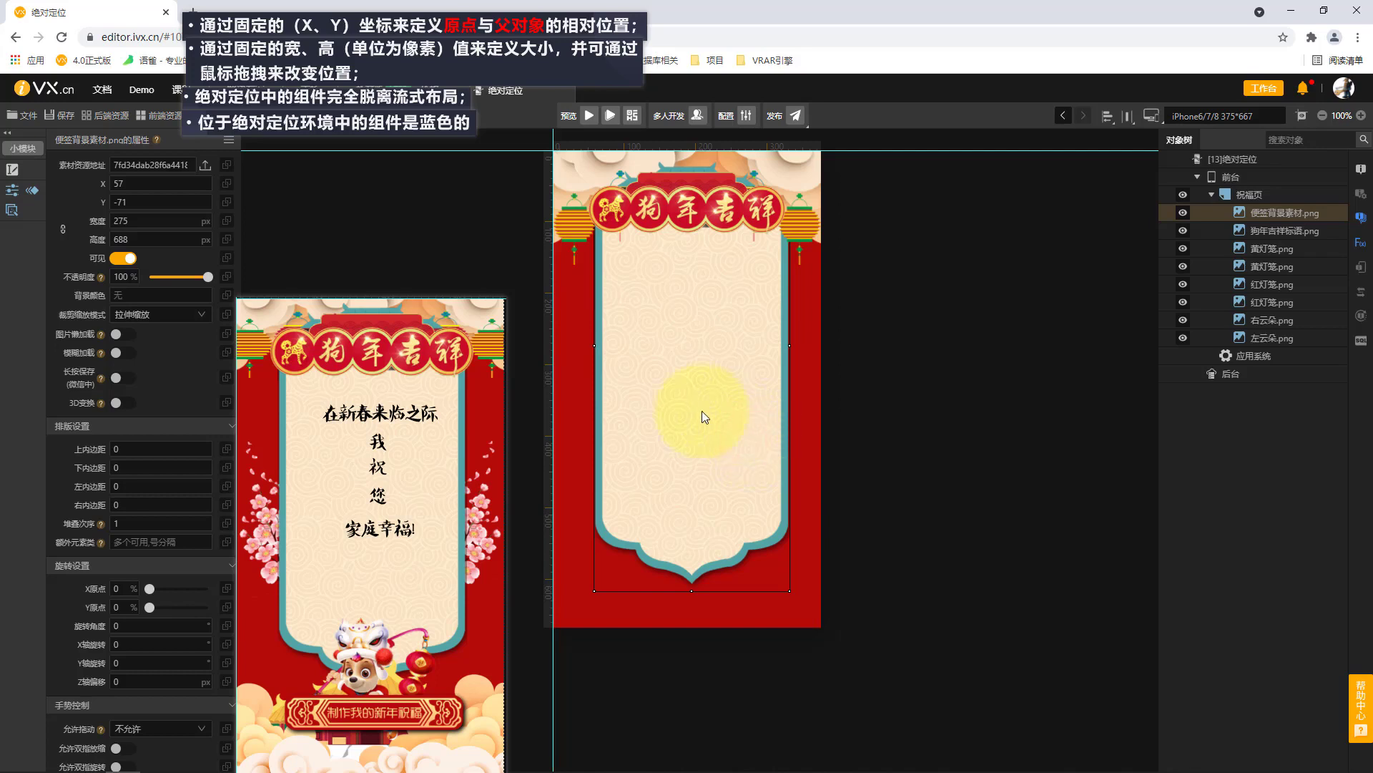
double_click(132, 184)
type("50")
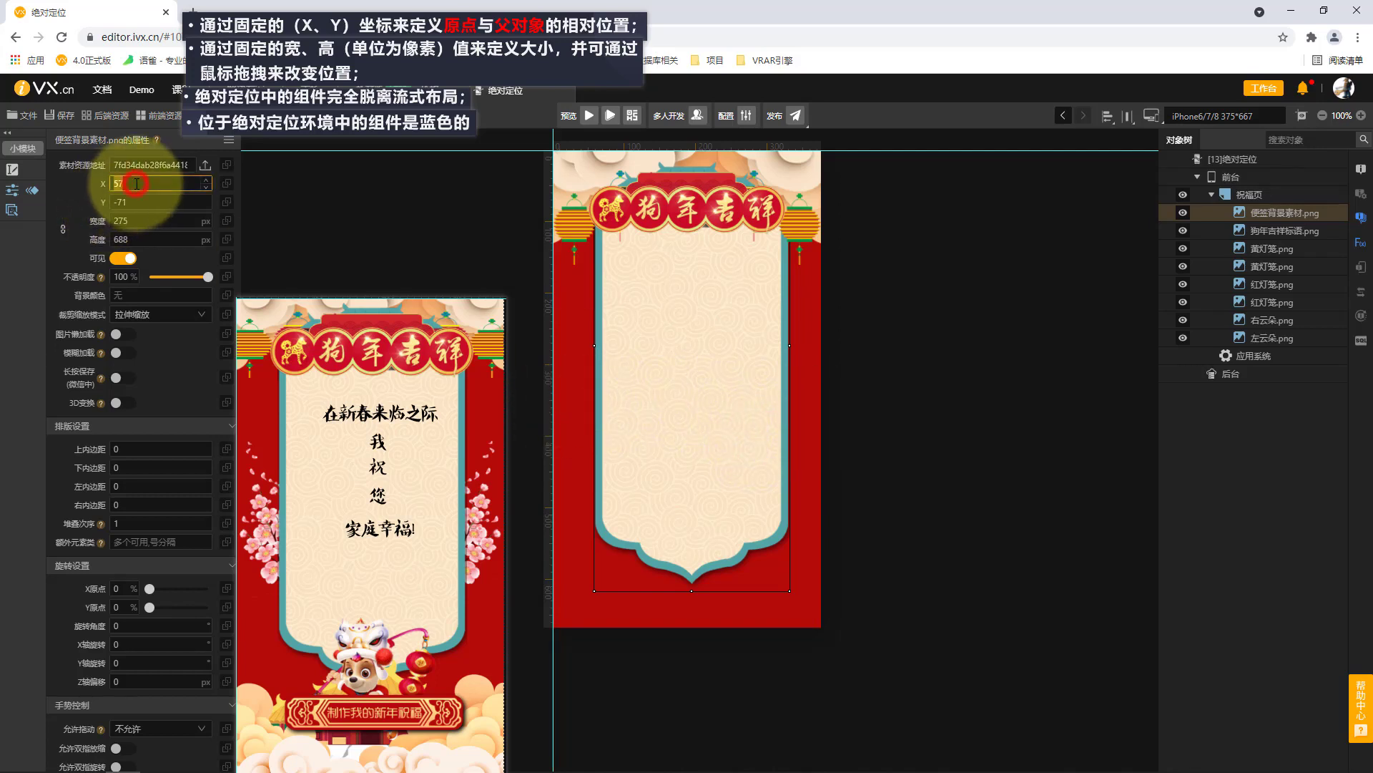
left_click(319, 219)
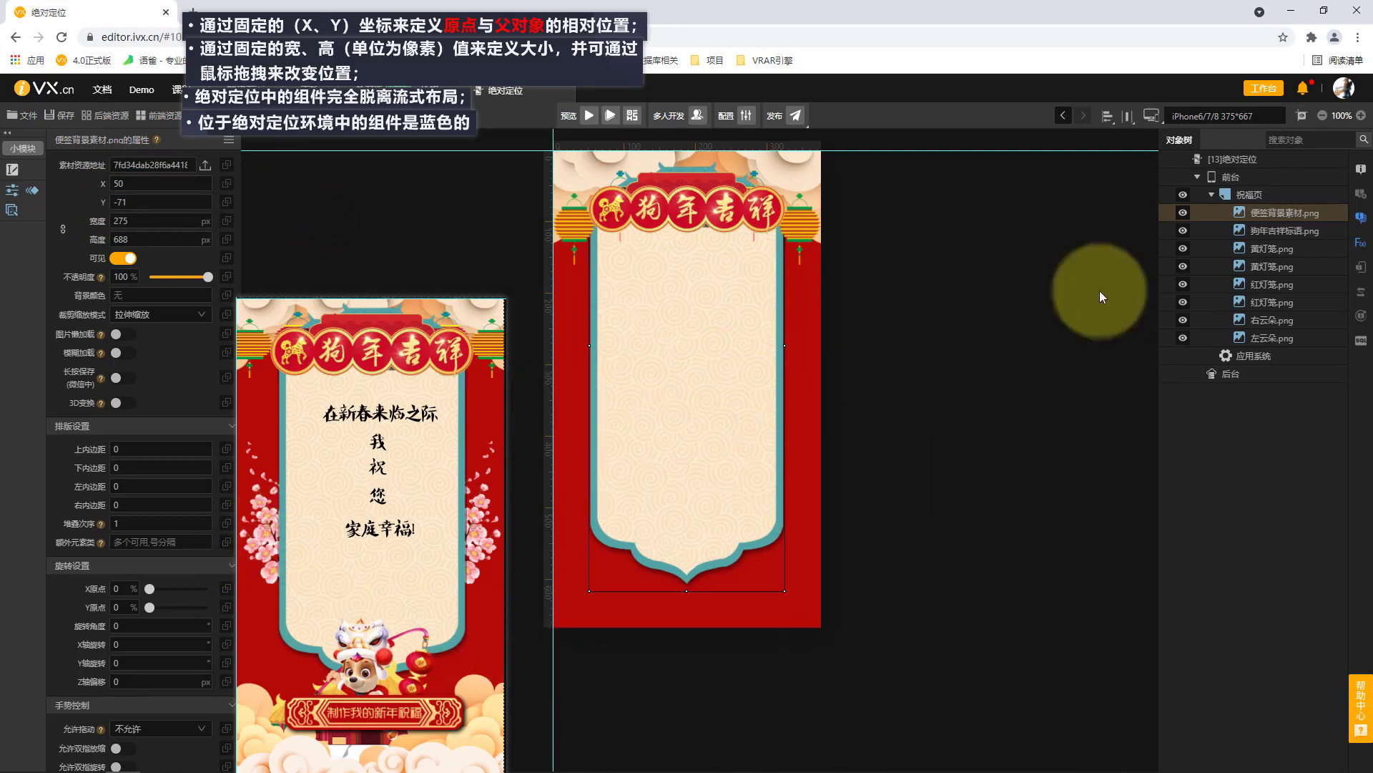
Draw an image component at the left side of the 祝福页 page, check the 右樱花 file's pixel dimensions and load it.
left_click(1277, 197)
left_click(11, 271)
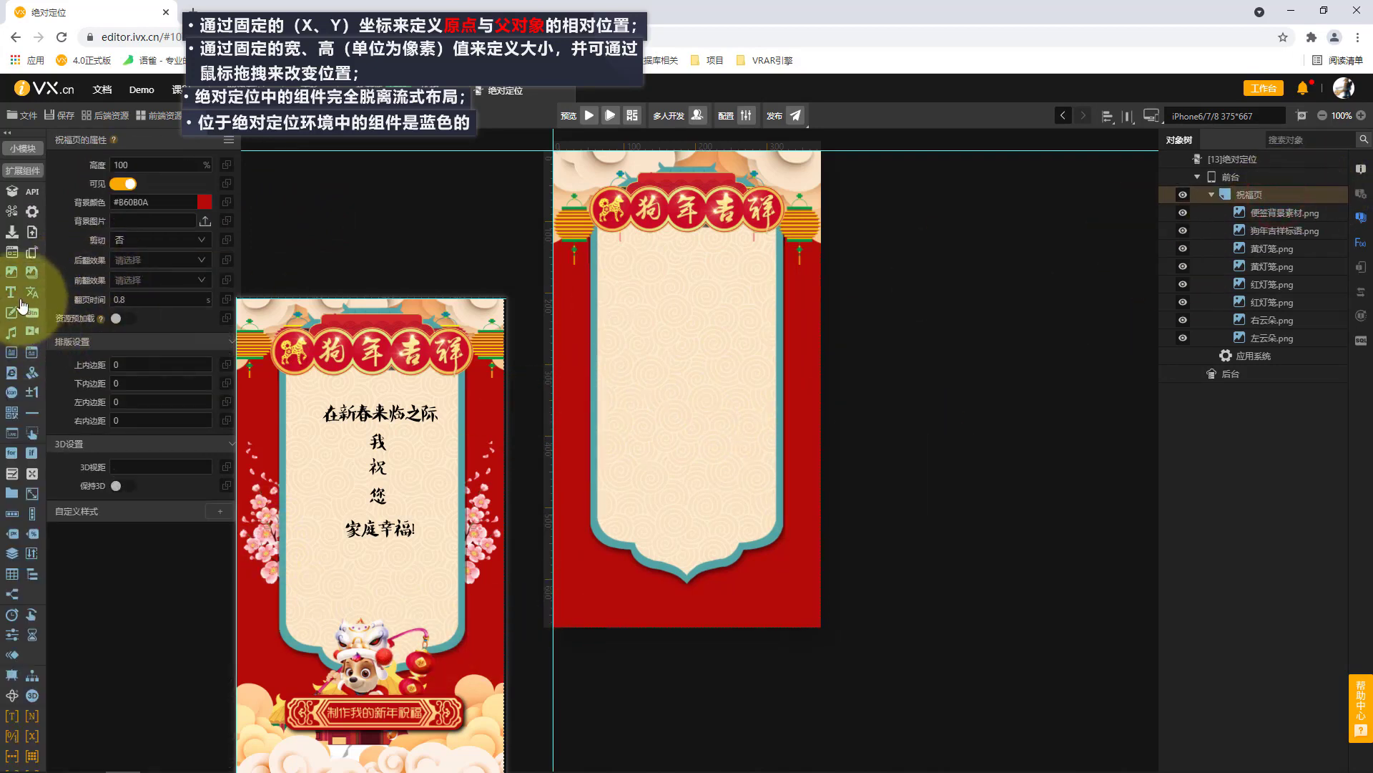
left_click_drag(560, 337, 627, 498)
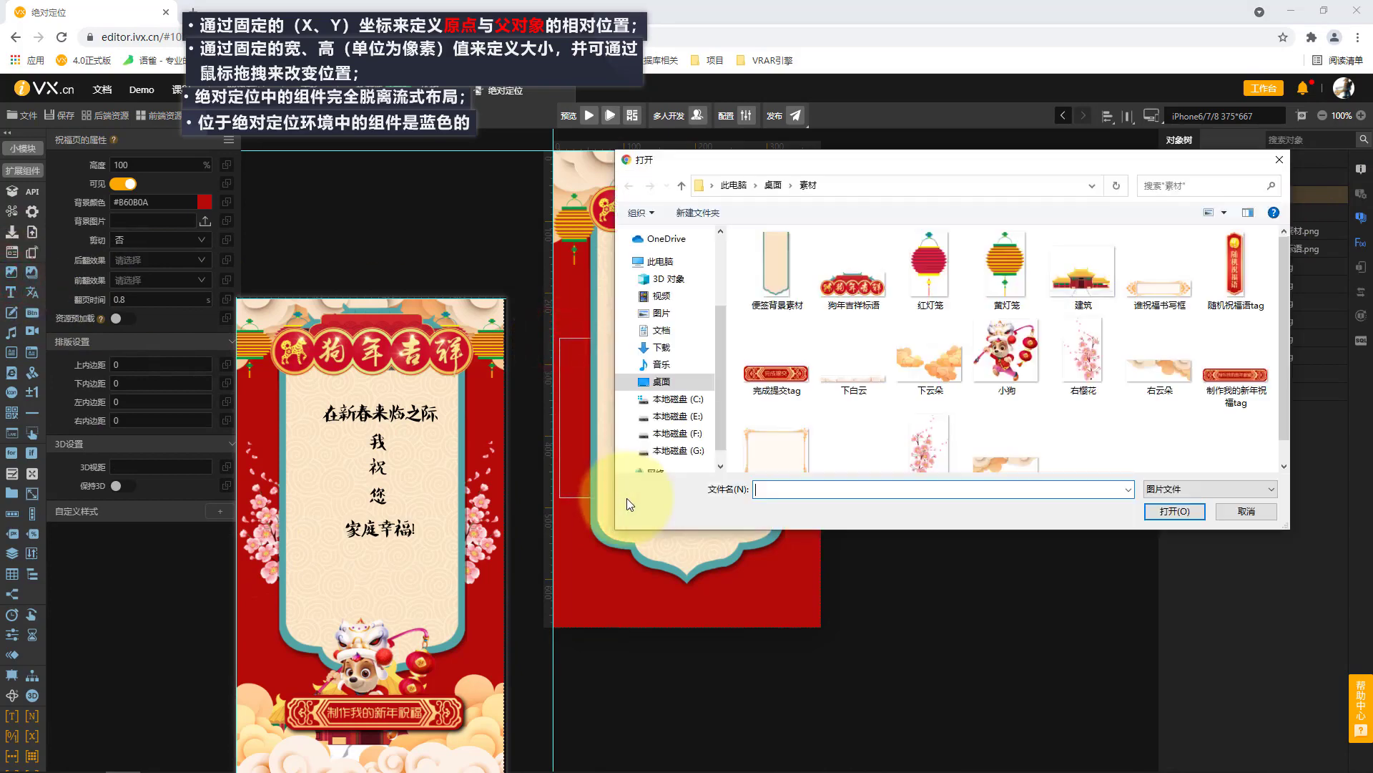
right_click(1088, 357)
left_click(1120, 760)
left_click(1169, 343)
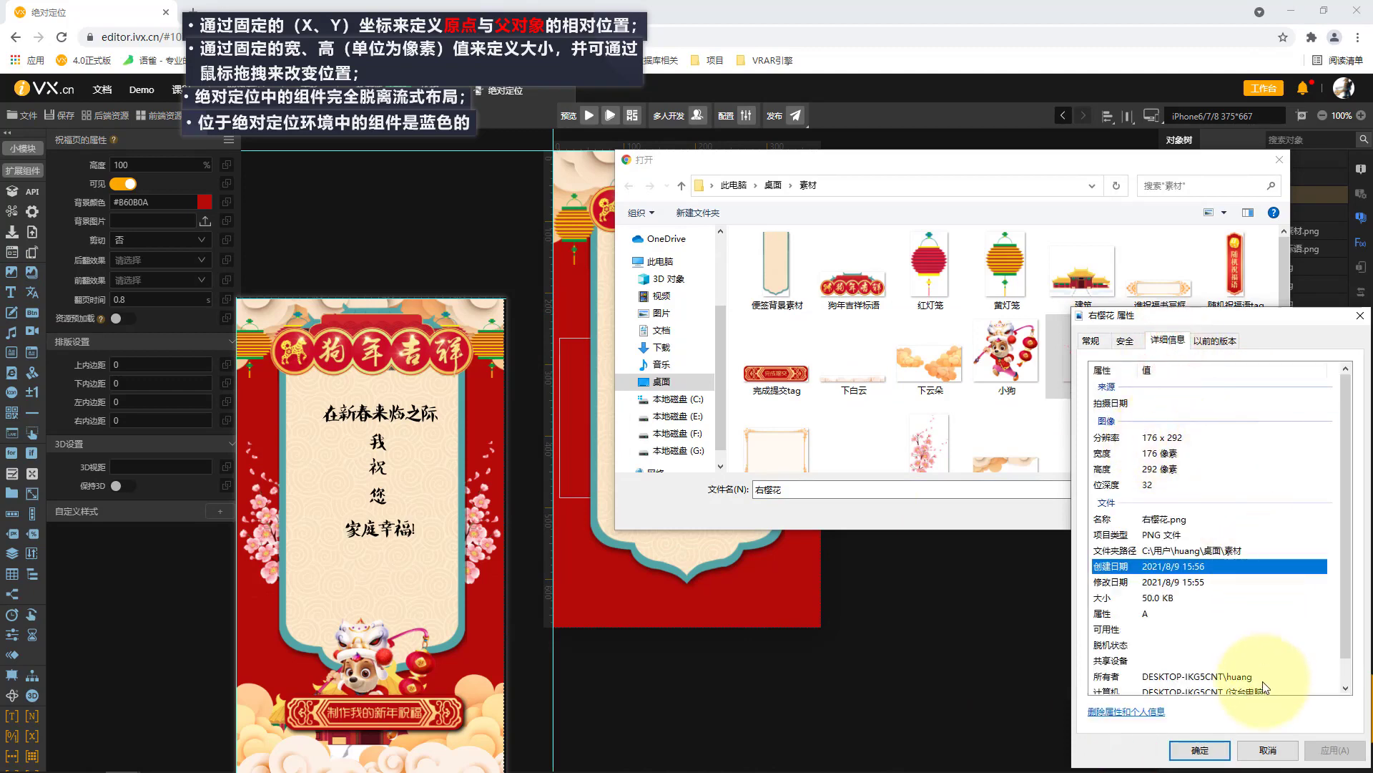
left_click(1219, 749)
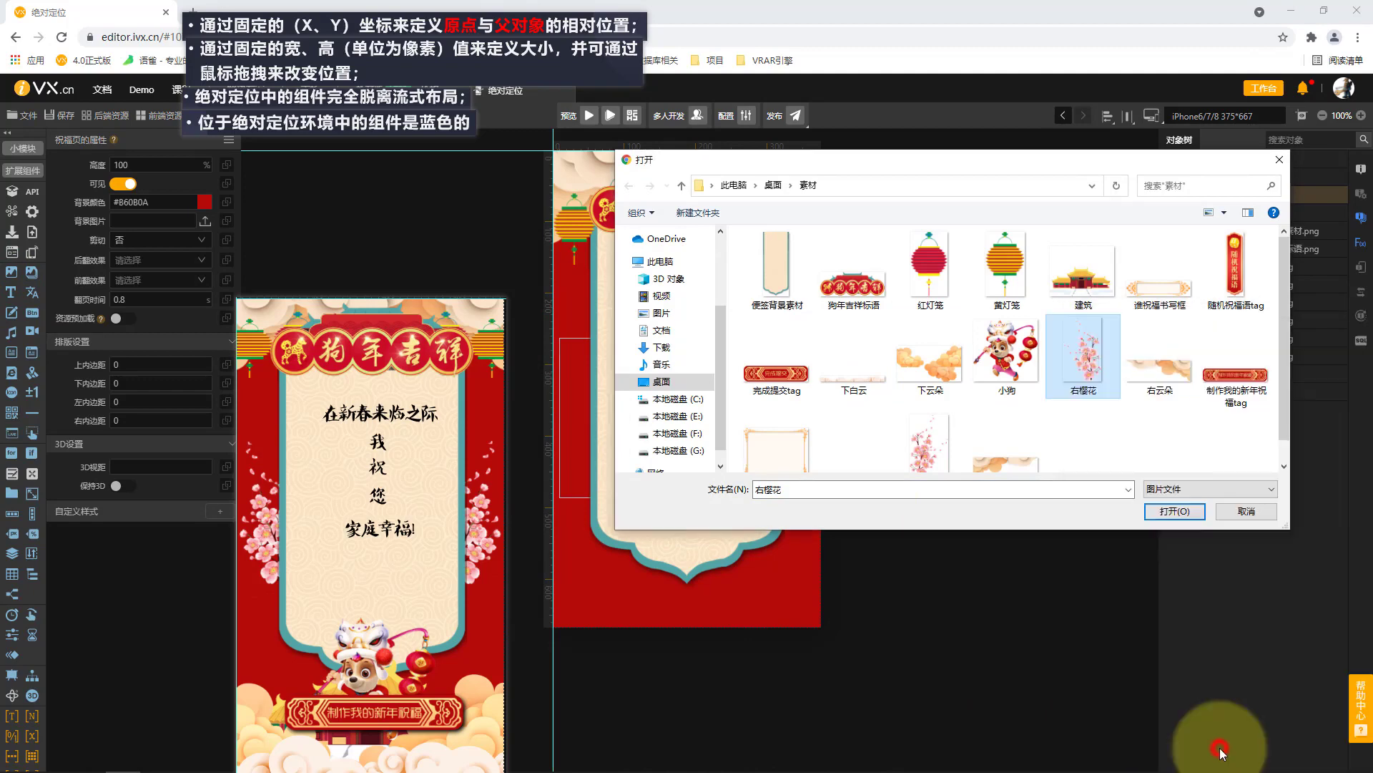
left_click(1186, 510)
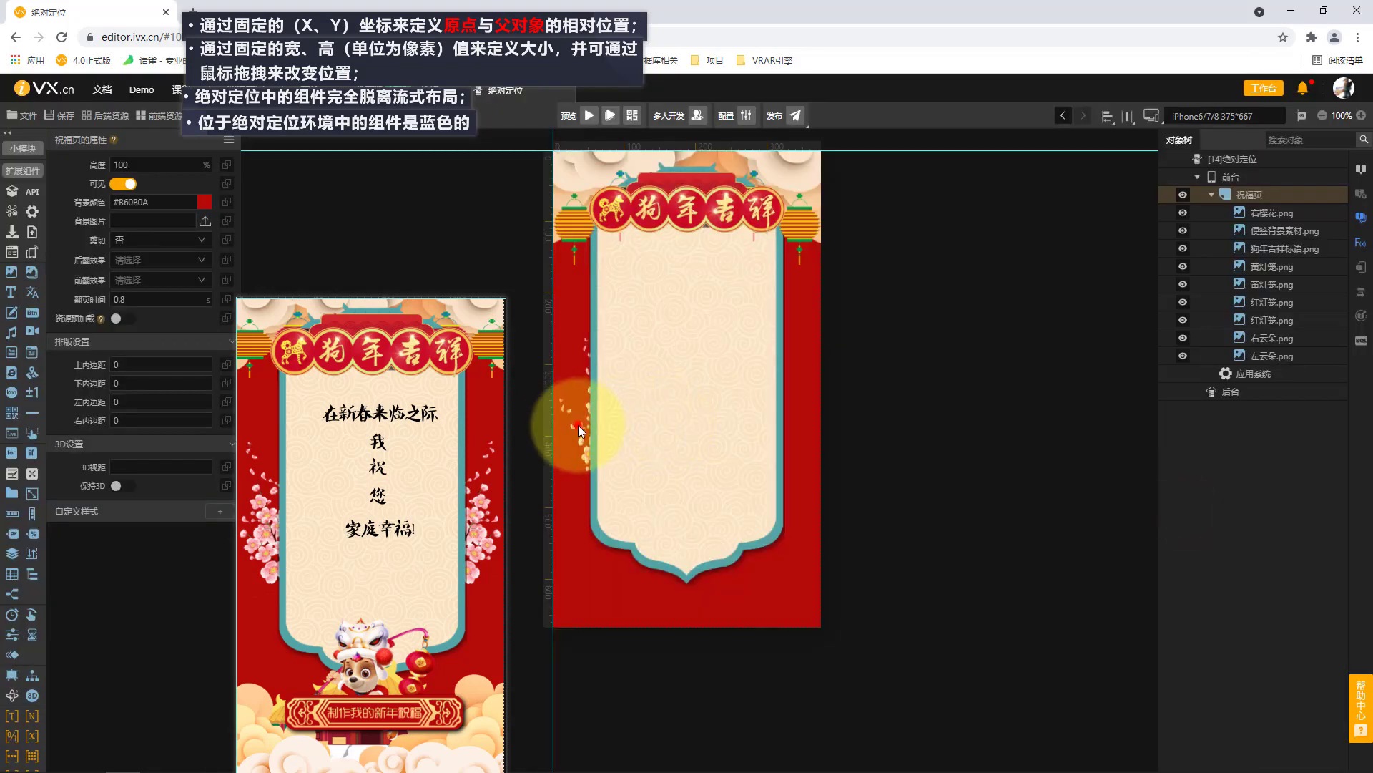
Set the 右樱花 image to 176 px wide and 292 px high, and scale it down proportionally to about 124 × 203 px.
left_click_drag(578, 427, 577, 421)
double_click(148, 219)
type("176")
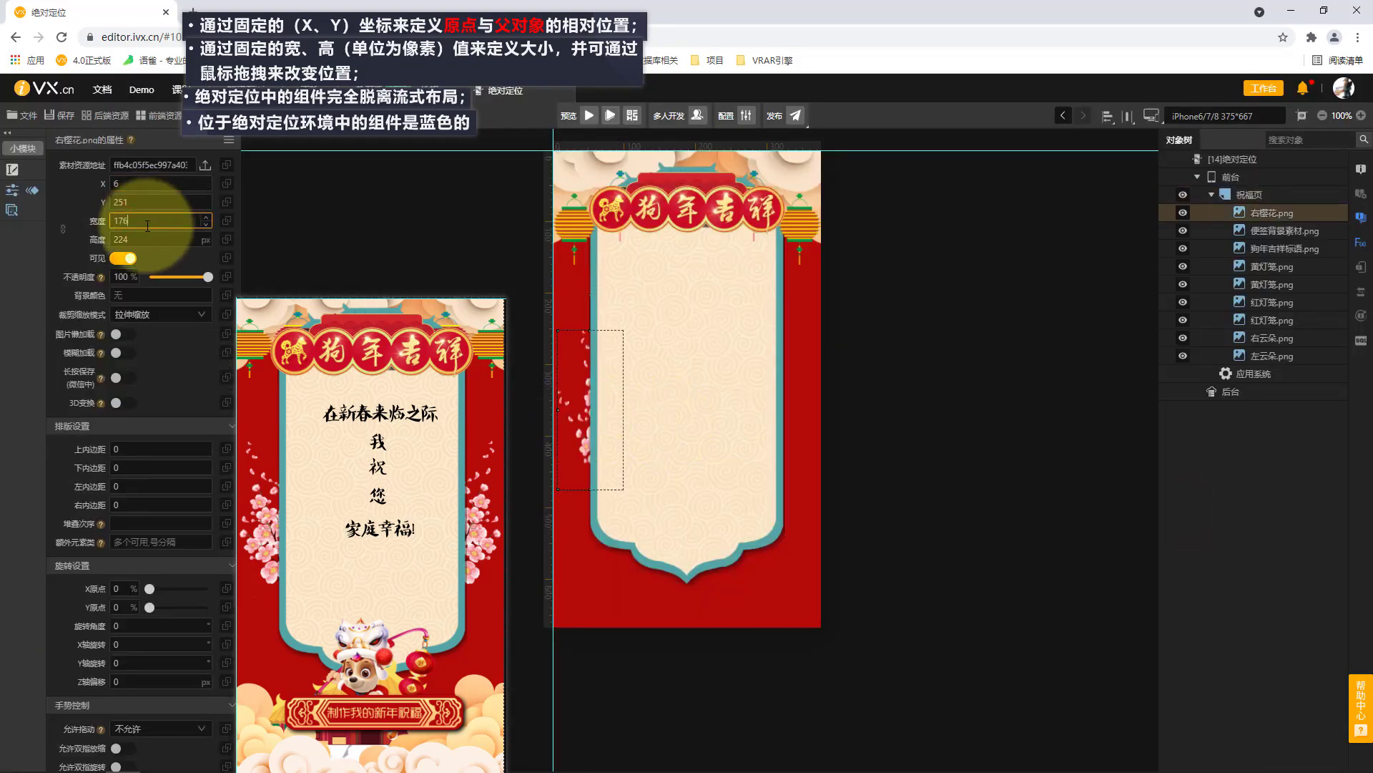
double_click(136, 239)
type("292")
left_click(349, 214)
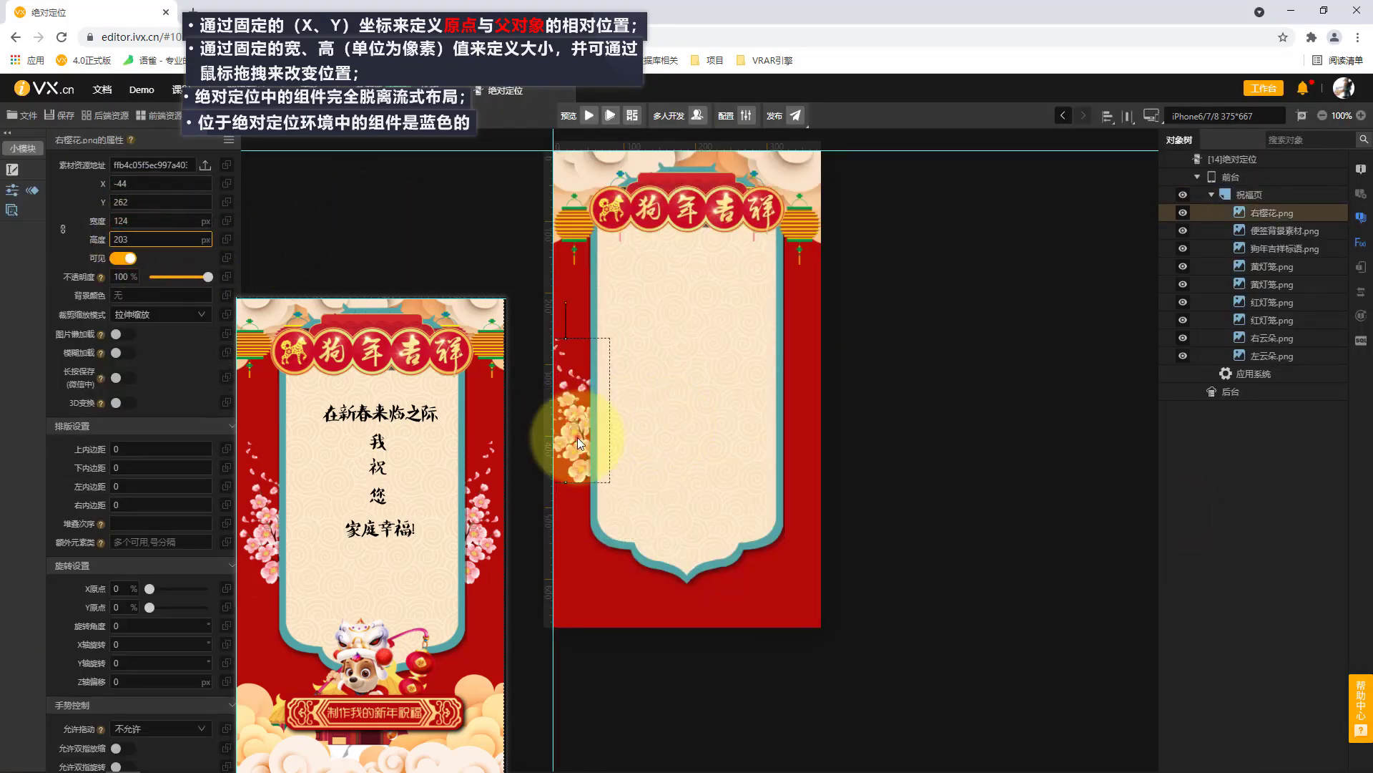
Move the 右樱花 image to about X -45, Y 252, along the note background's left edge.
mouse_move(577, 436)
left_mouse_down()
mouse_move(576, 449)
mouse_move(577, 431)
left_mouse_up()
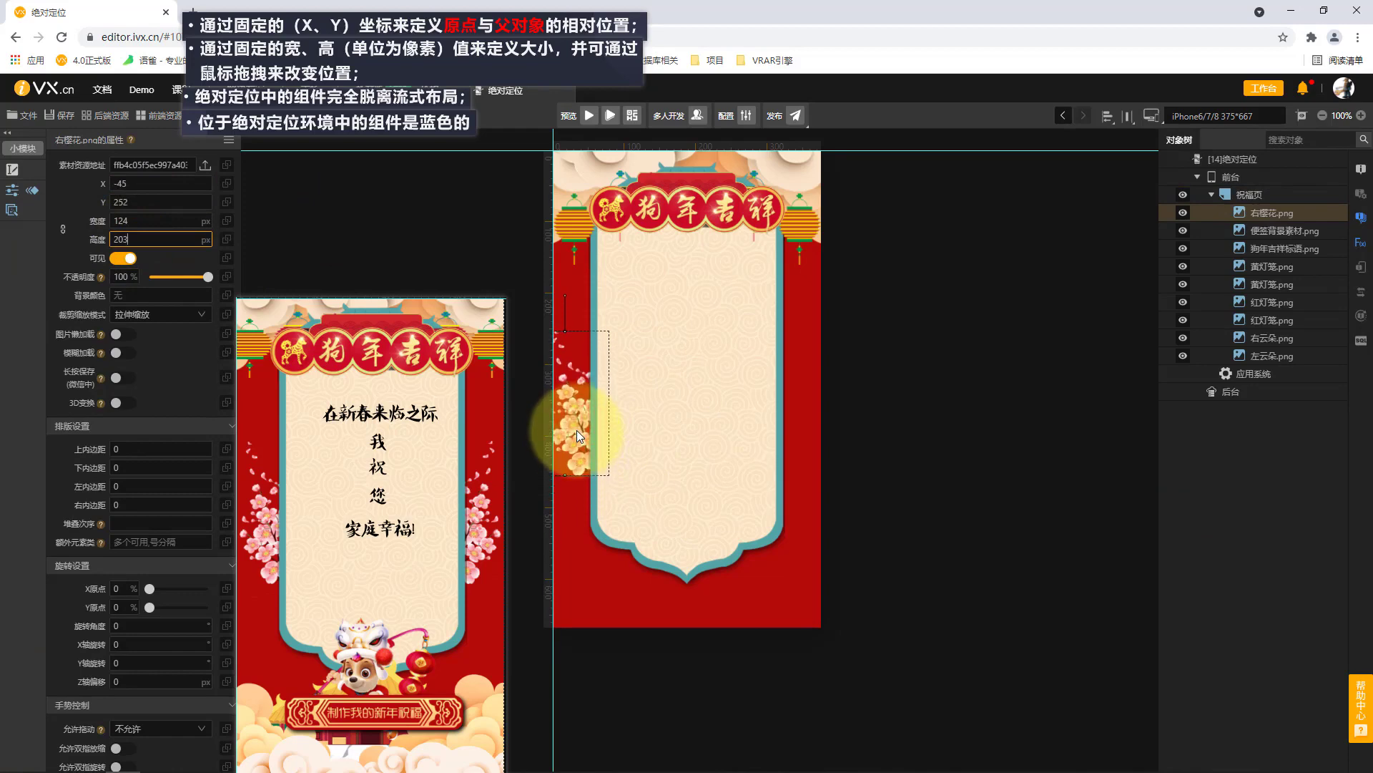
left_click(582, 428)
left_click(581, 430)
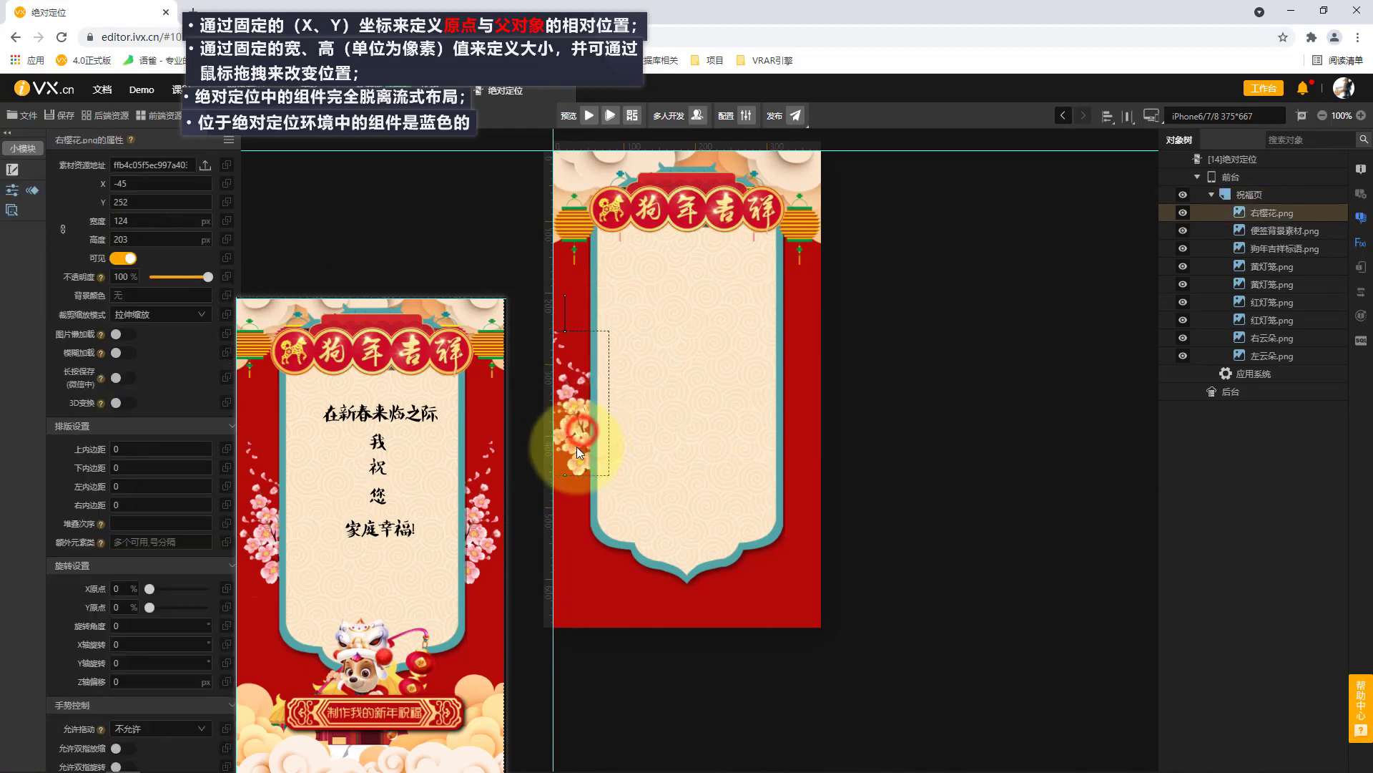
Compare the 右樱花 image's stacking order (堆叠次序) with the note background's and set it to 0.
left_click(1276, 214)
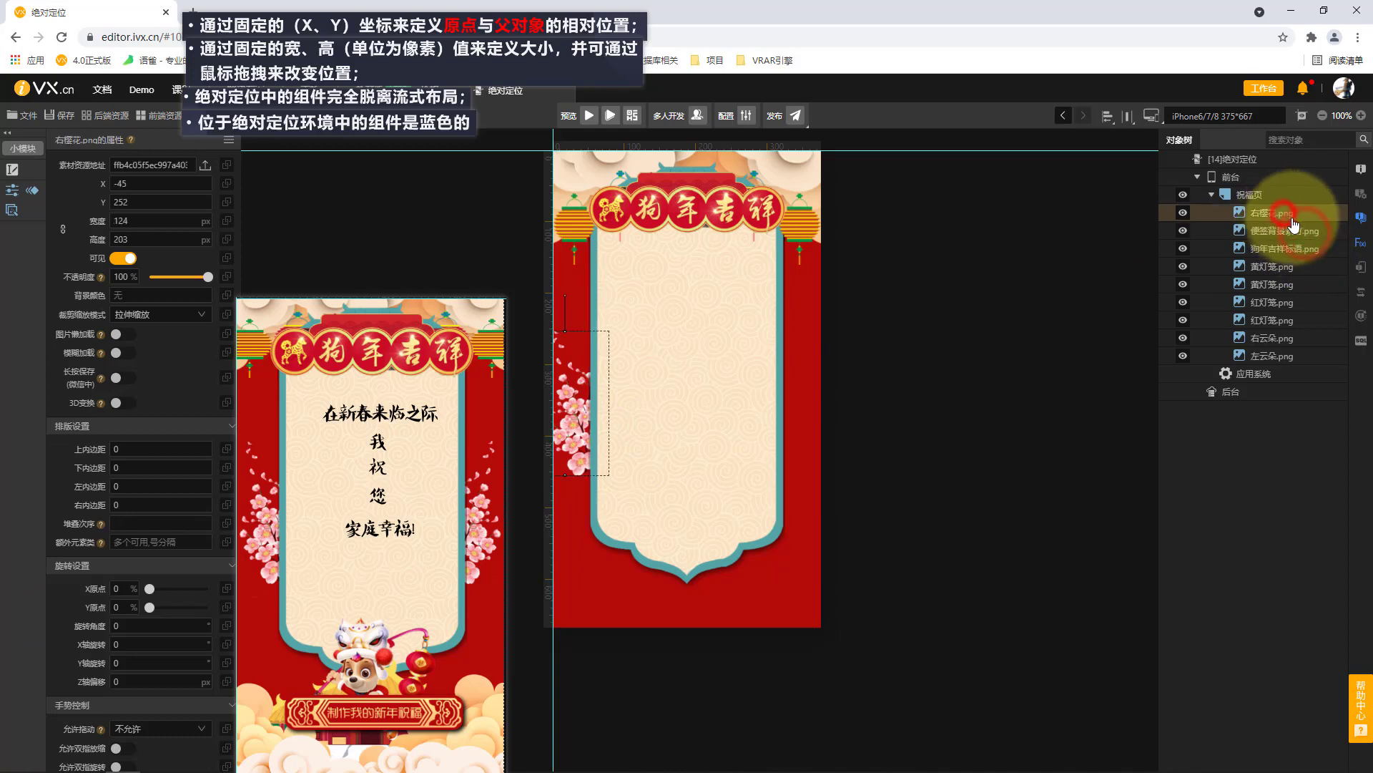
left_click(733, 402)
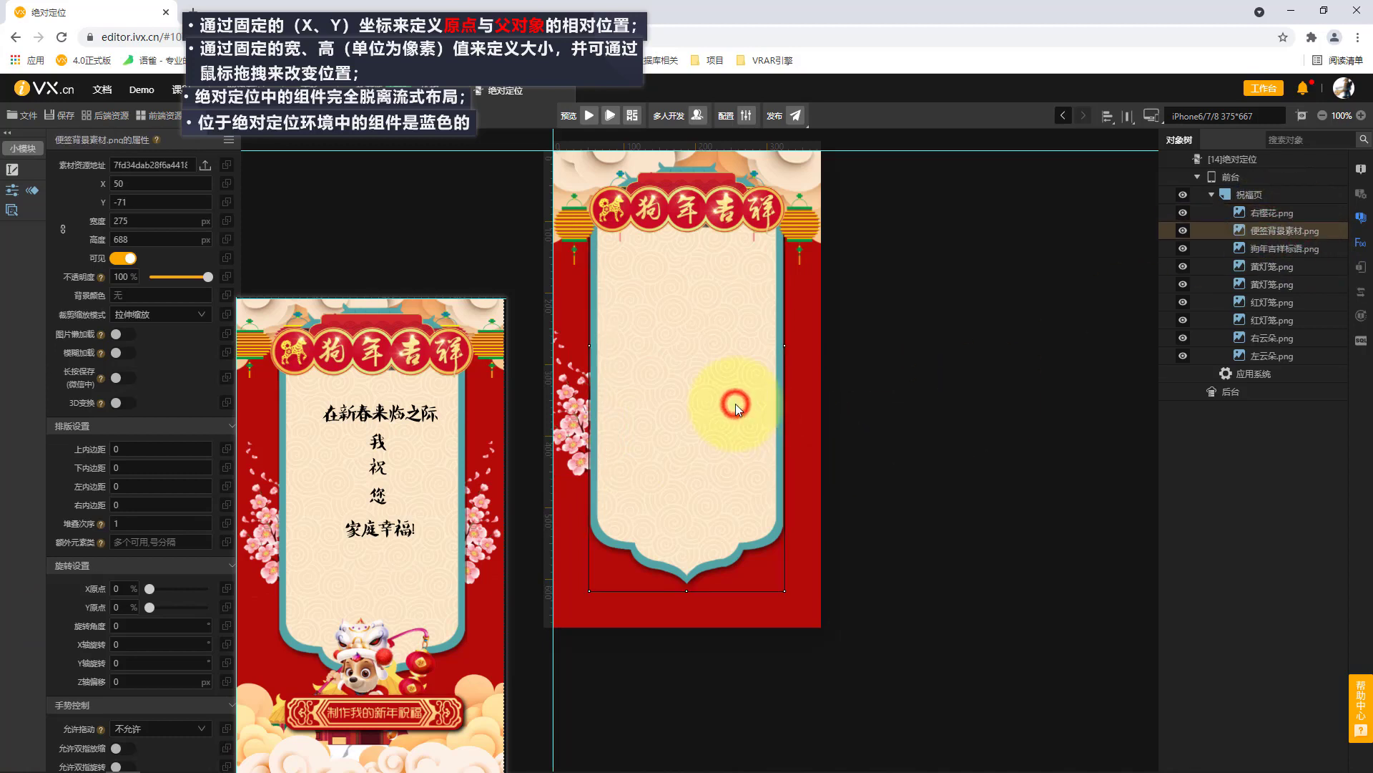
left_click(1291, 213)
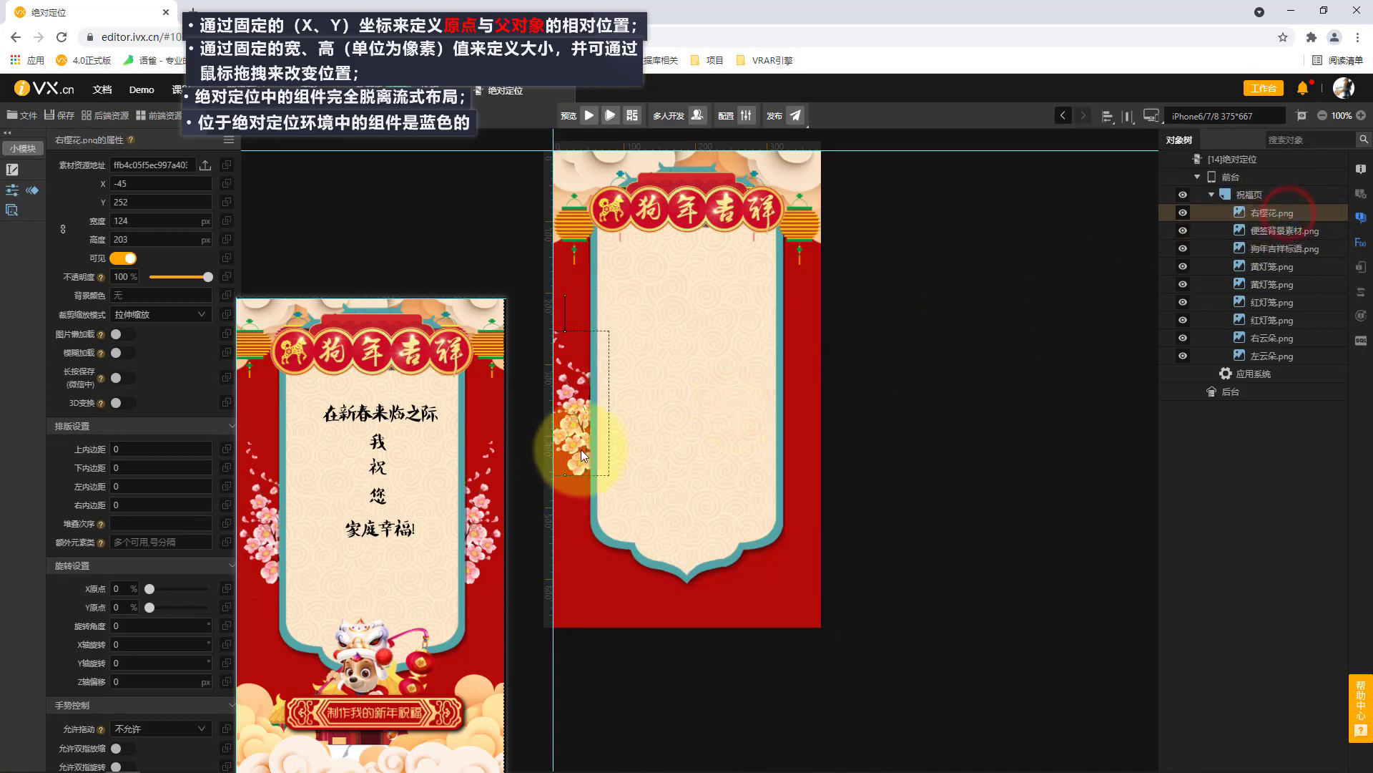
left_click(1290, 231)
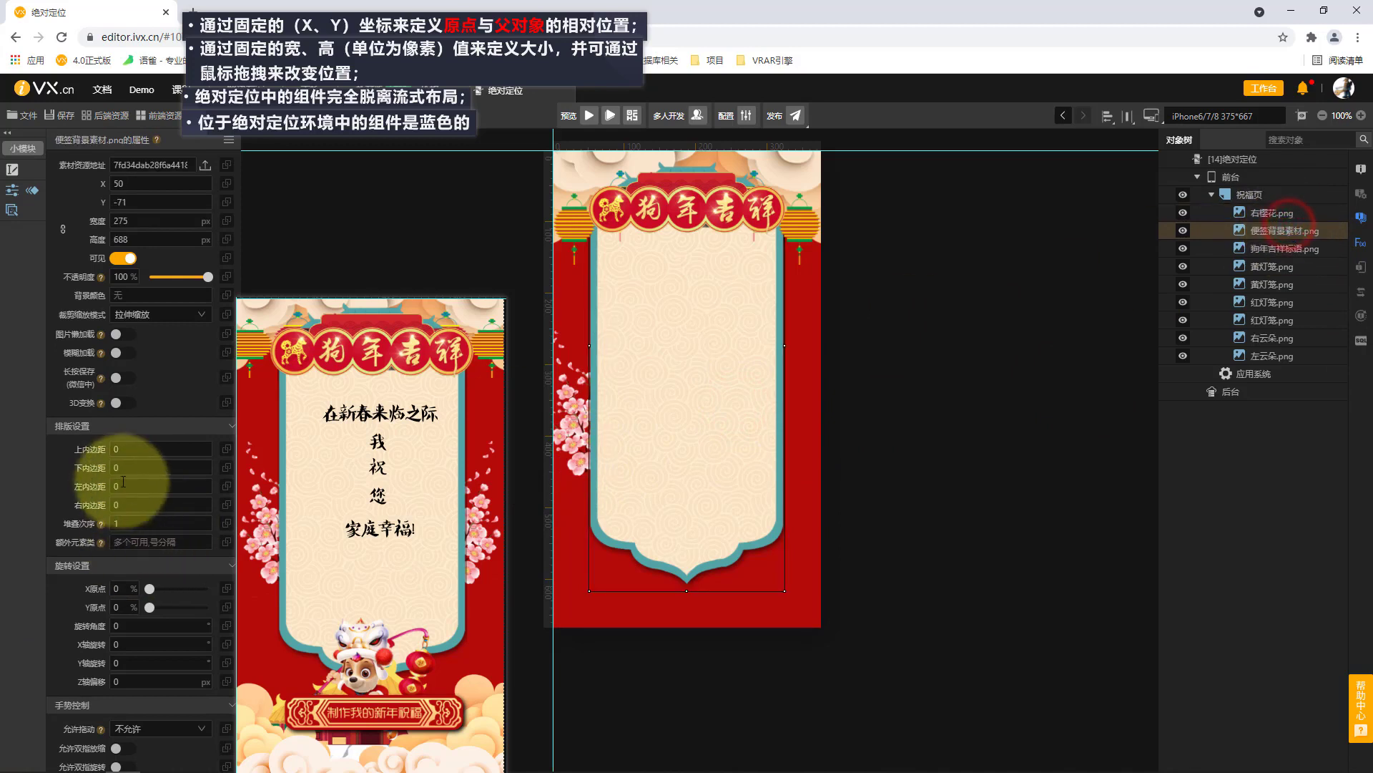
left_click(584, 438)
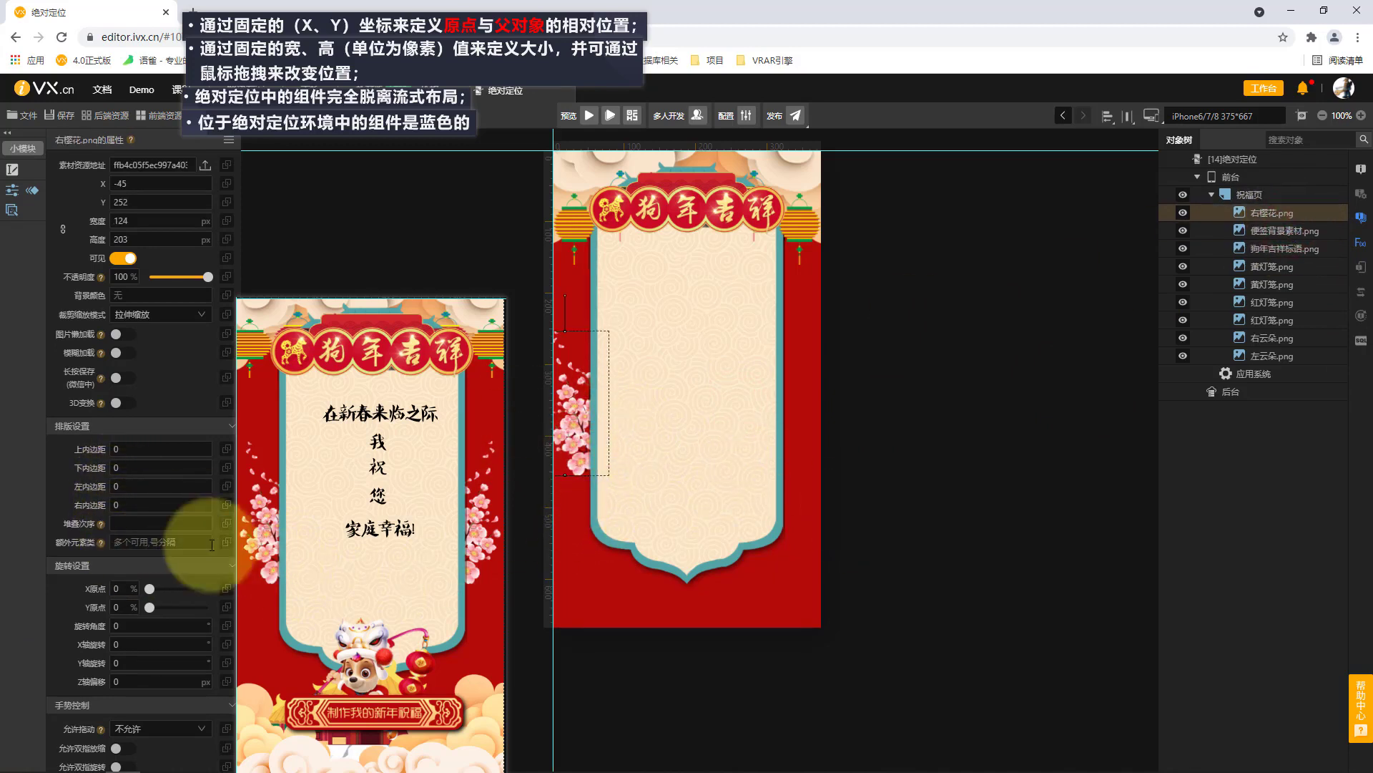
left_click(147, 521)
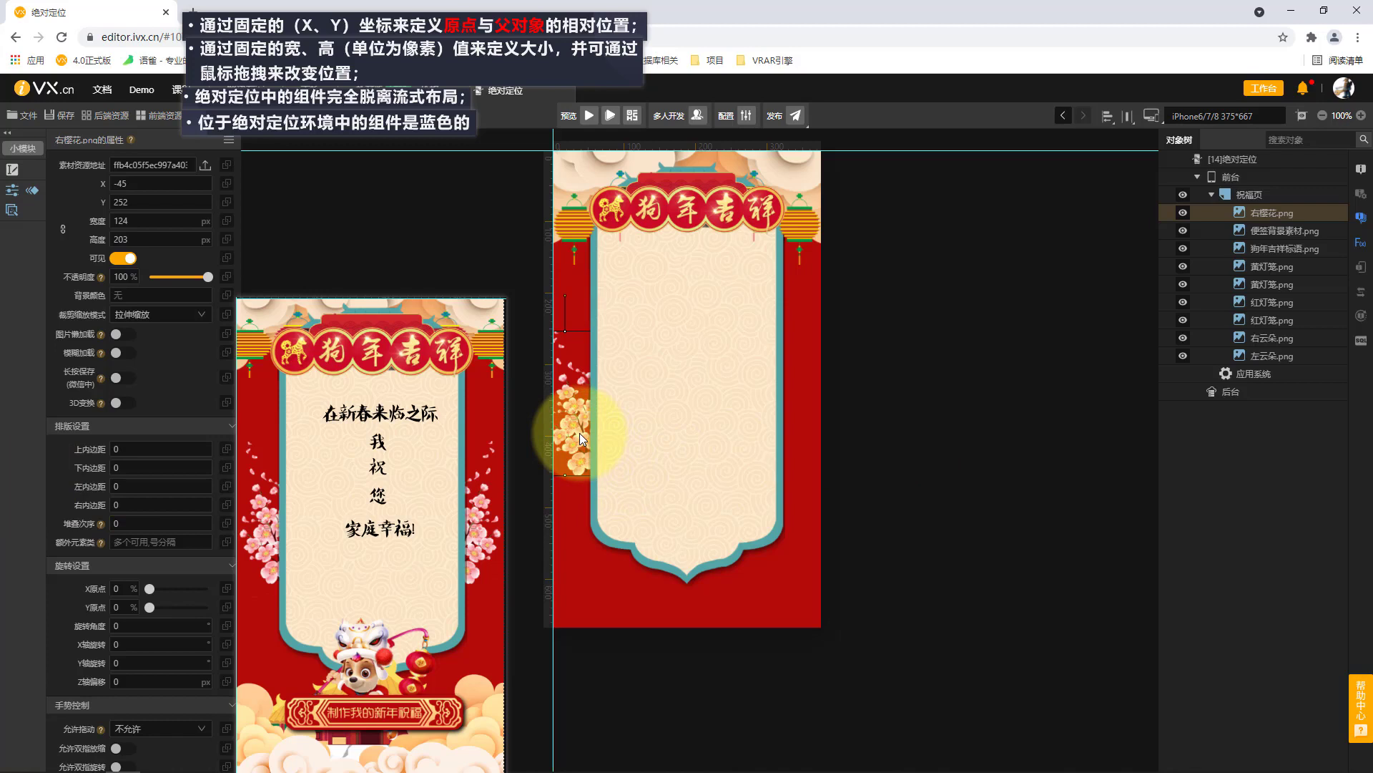
Rename the 右樱花.png image as 左樱花.png and duplicate it.
double_click(1282, 213)
type("zuo")
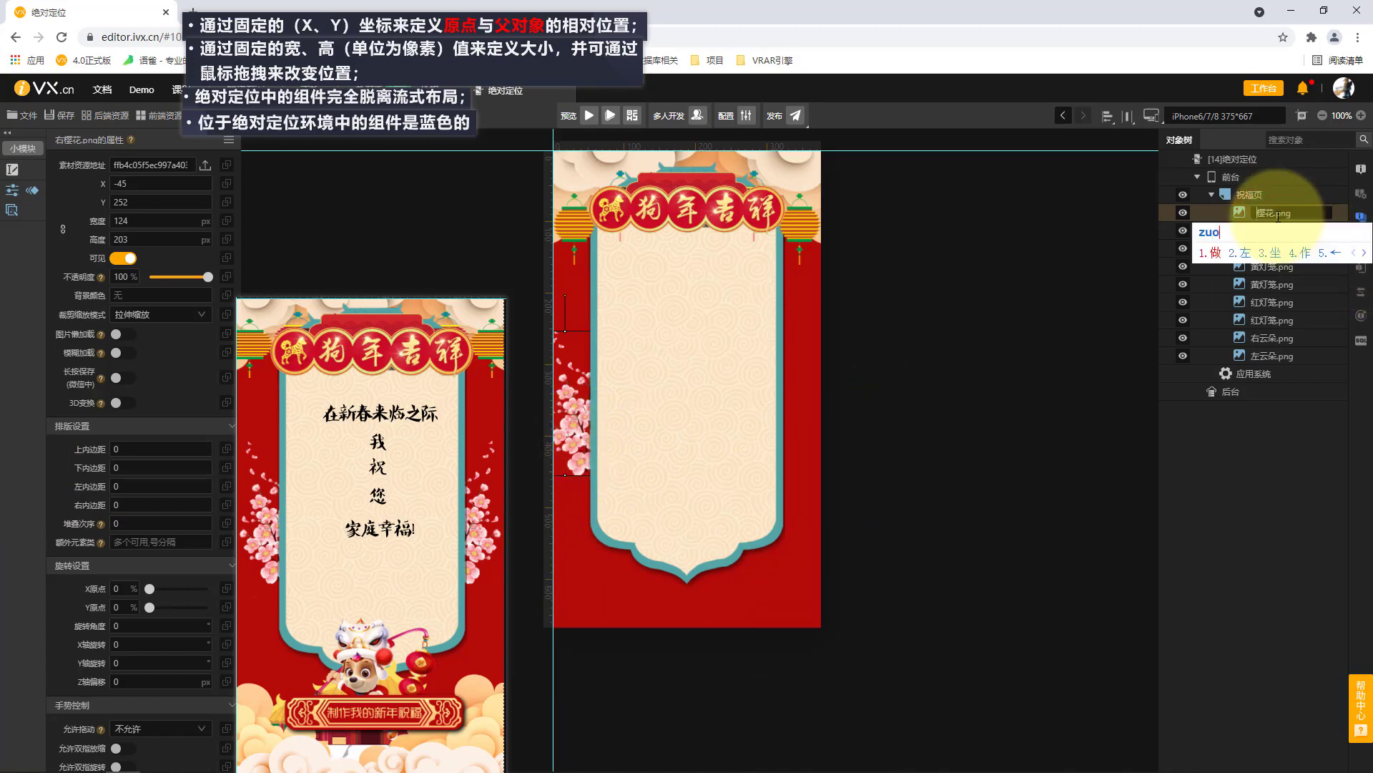
type("2")
key("Return")
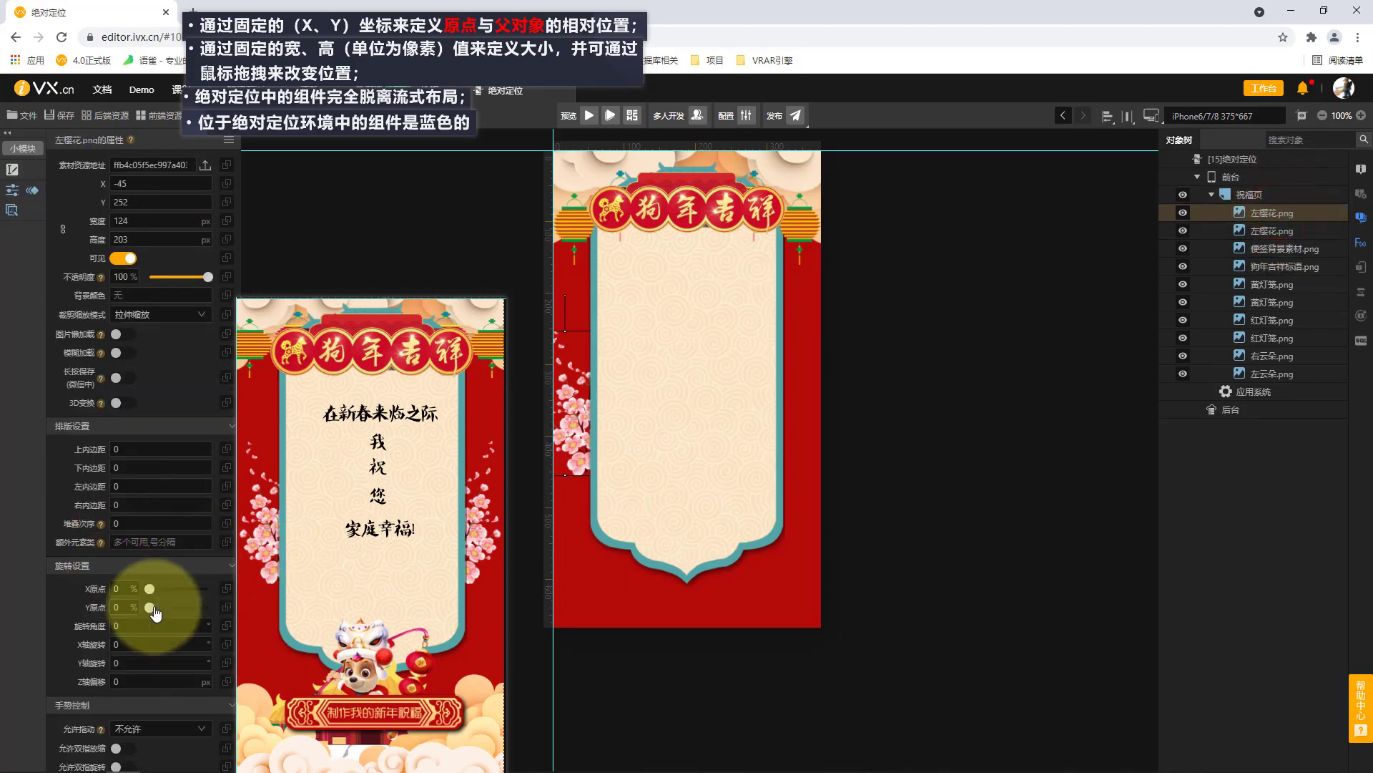
Set the Y-axis rotation (Y轴旋转) of the duplicated blossom image to 180 and rename it as 右樱花.png.
type("180")
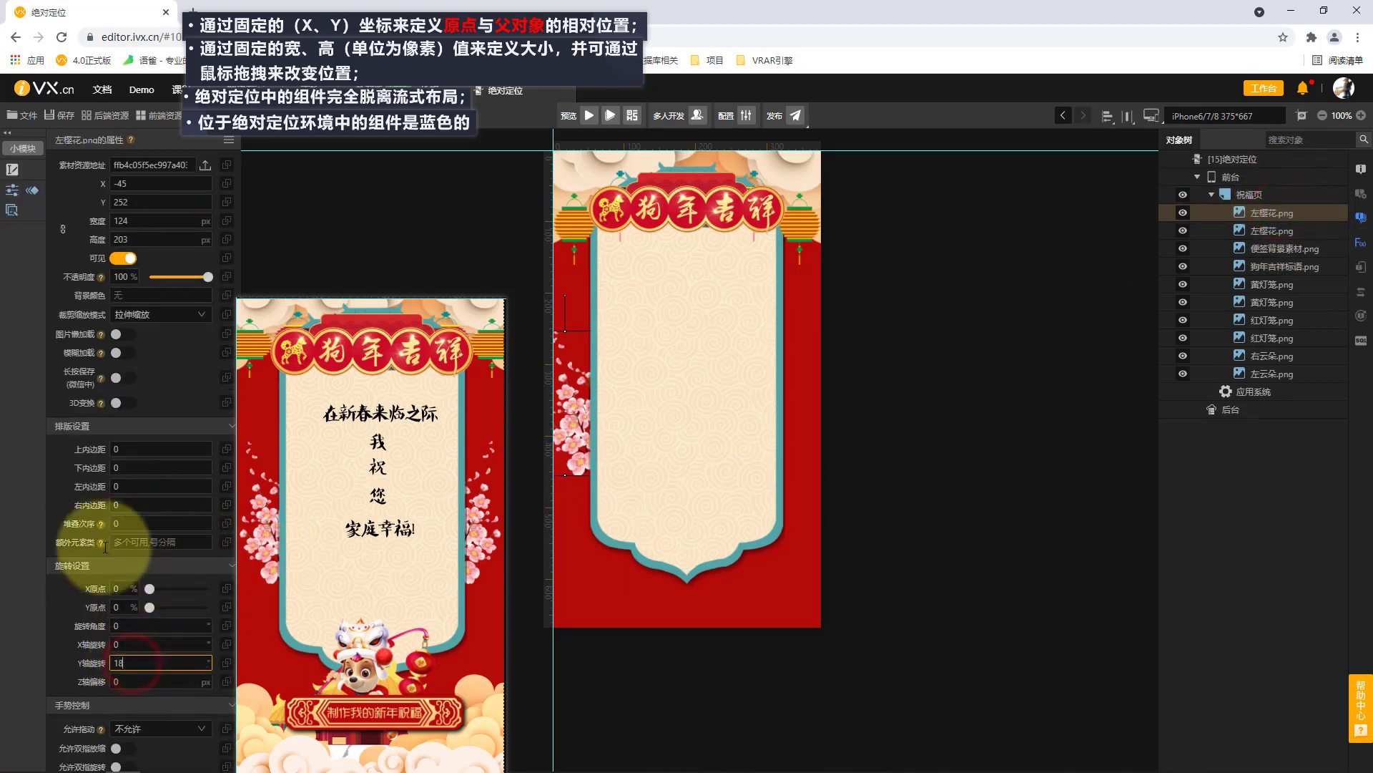
left_click(17, 593)
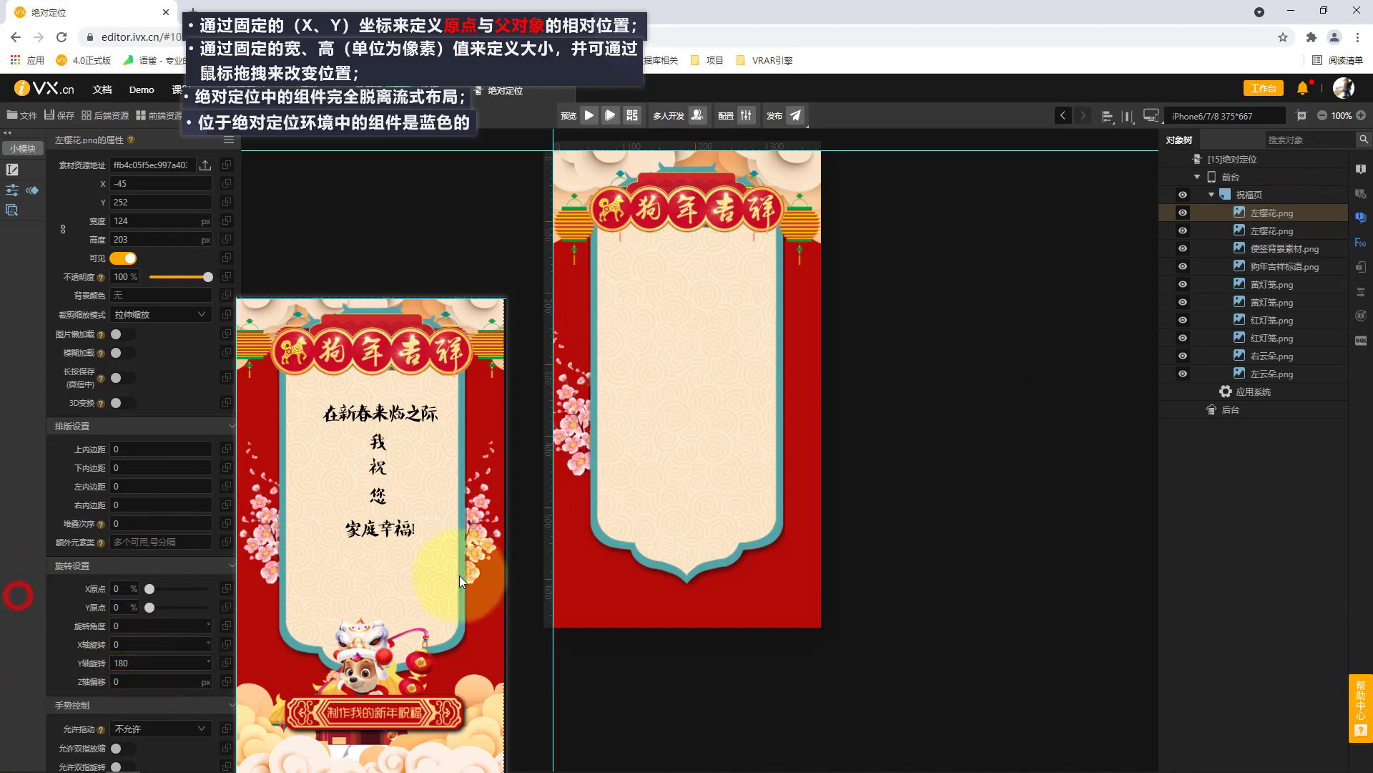
left_click(1284, 212)
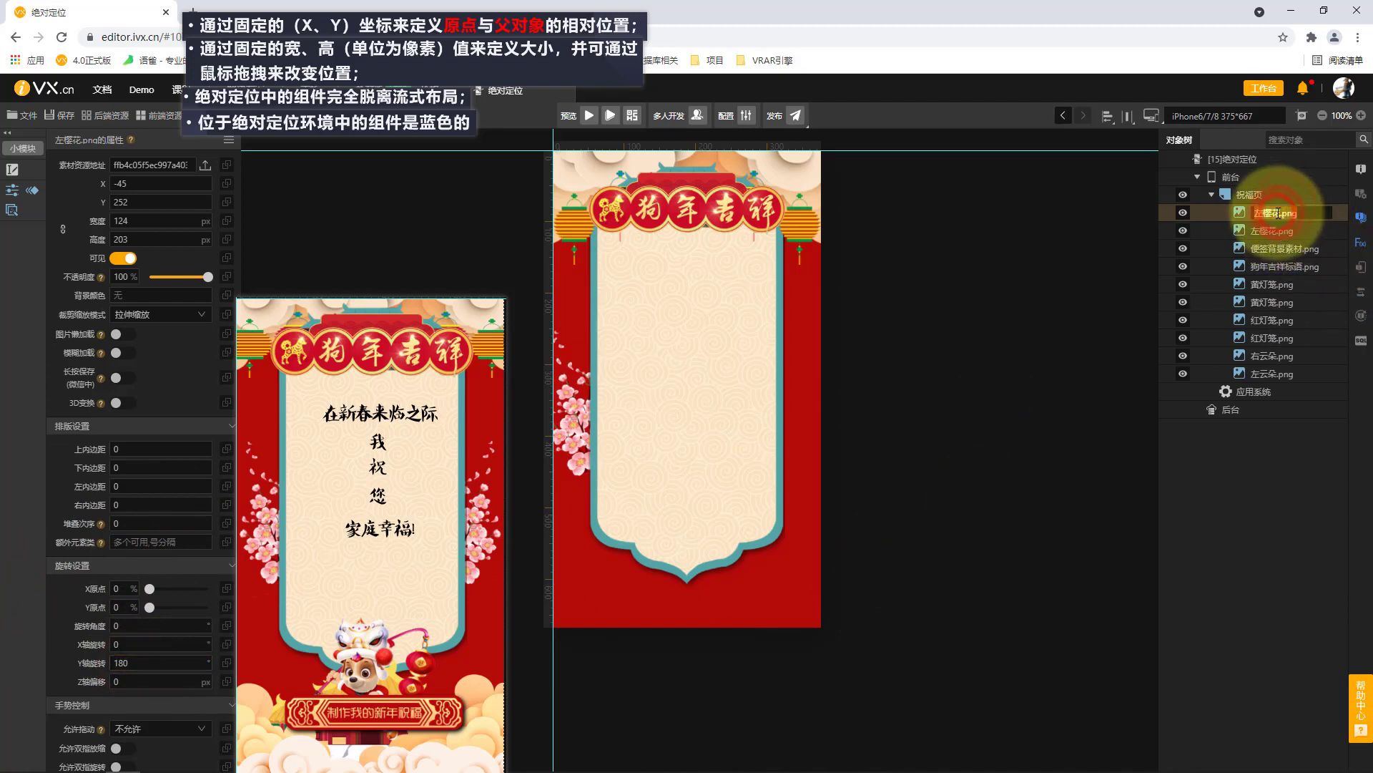
key("BackSpace")
type("y")
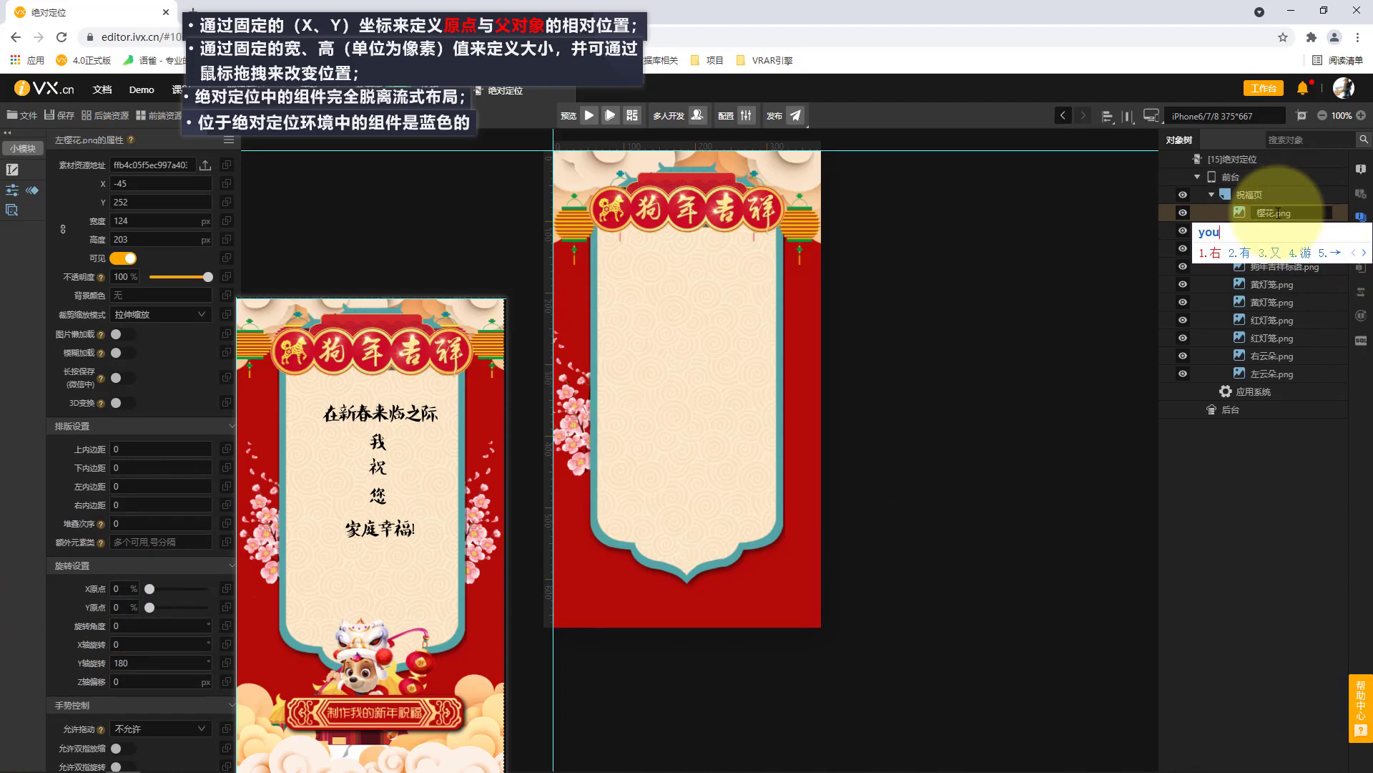
type("ou")
key("space")
left_click(1277, 233)
left_click(1276, 208)
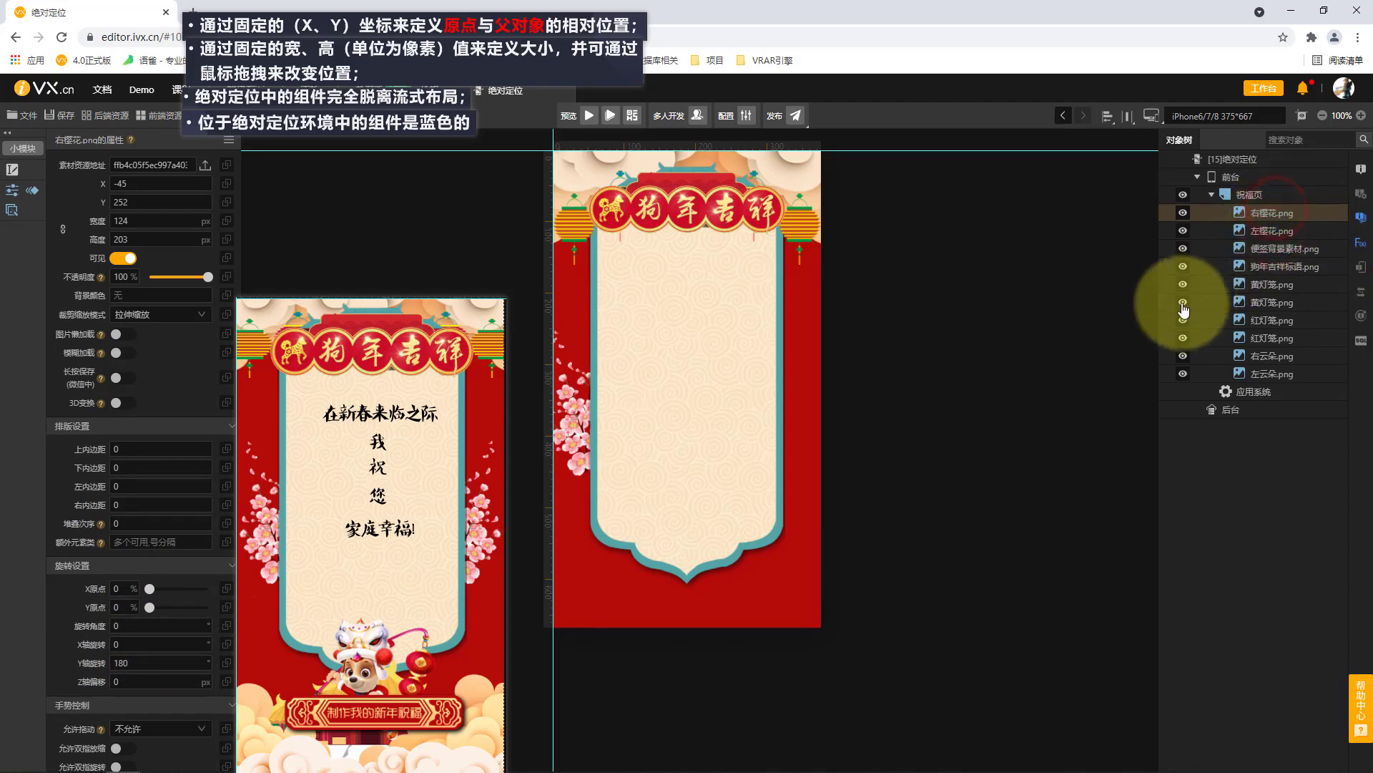
Move the 右樱花 image horizontally to X 418 so it mirrors the left blossom beside the note background.
key("Right")
key("Right")
key("Right")
key("Right")
key("Right")
key("Right")
key("Right")
key("Right")
key("Right")
key("Right")
key("Right")
key("Right")
key("Right")
key("Right")
key("Right")
key("Right")
key("Right")
key("Right")
key("Right")
key("Right")
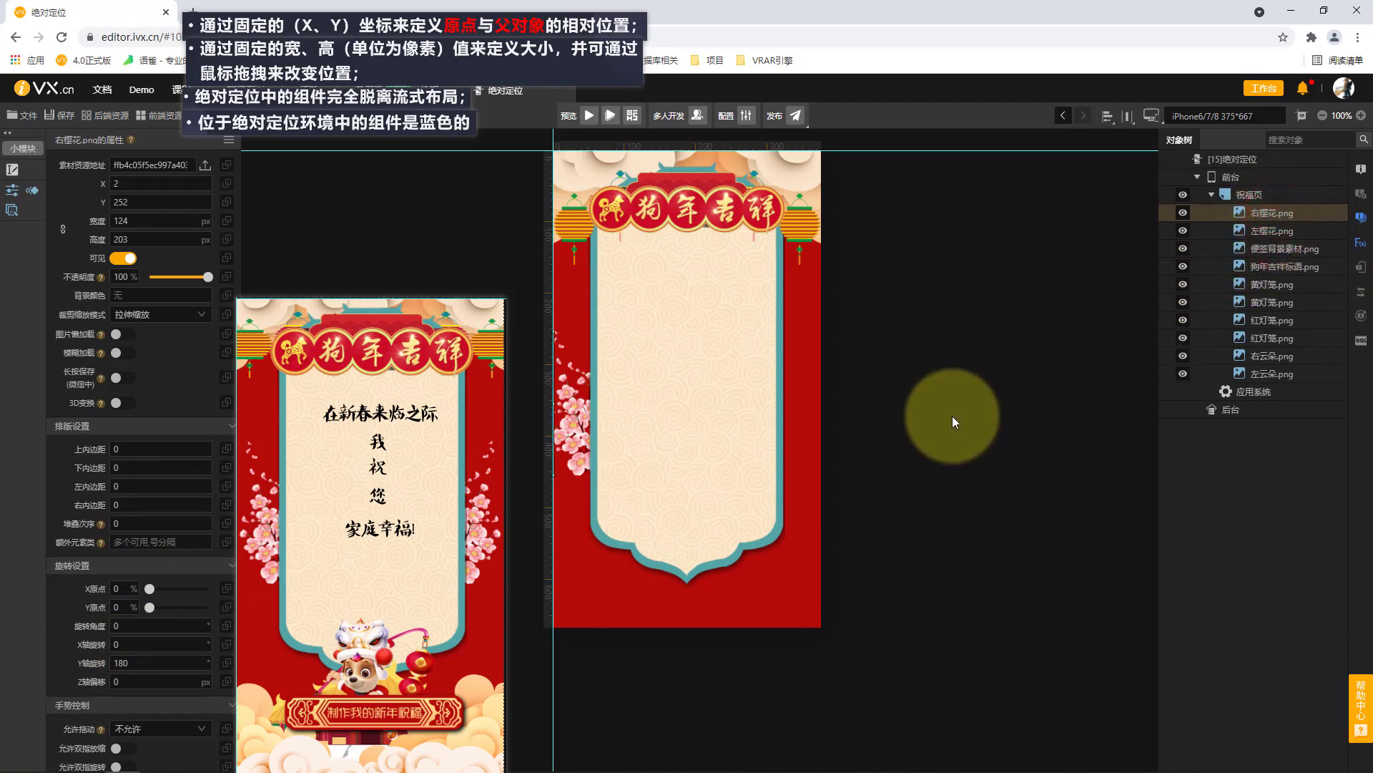
key("Right")
key("Right")
key("Right")
key("Right")
key("Right")
key("Right")
key("Right")
key("Right")
key("Right")
key("Right")
key("Right")
key("Right")
key("Right")
key("Right")
key("Right")
key("Right")
key("Right")
key("Right")
key("Right")
key("Right")
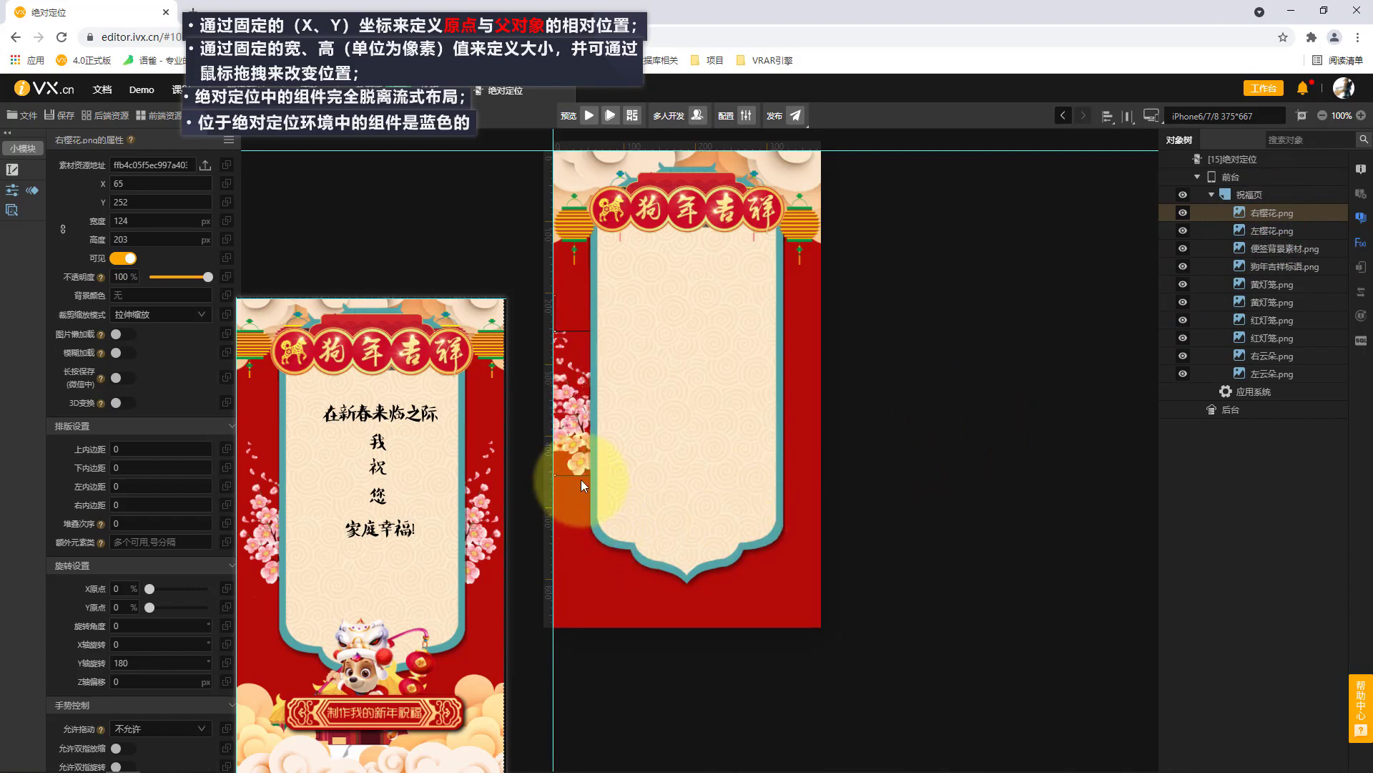
key("Right")
key("Right")
key("Right")
key("Right")
key("Right")
key("Right")
key("Right")
key("Right")
key("Right")
key("Right")
key("Right")
key("Right")
key("Right")
key("Right")
key("Right")
key("Right")
key("Right")
key("Right")
key("Right")
key("Right")
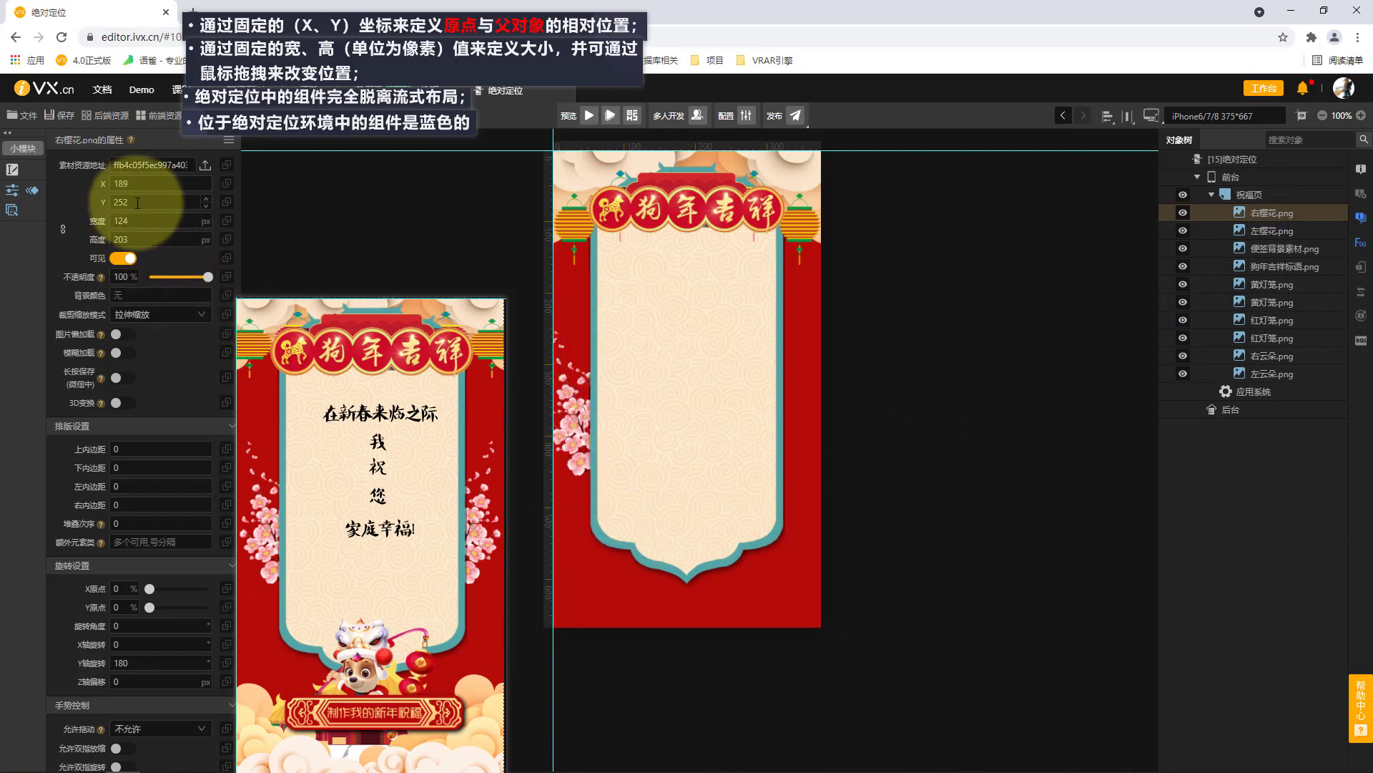
key("Right")
key("Right")
key("Right")
key("Right")
key("Right")
key("Right")
key("Right")
key("Right")
key("Right")
key("Right")
key("Right")
key("Right")
key("Right")
key("Right")
key("Right")
key("Right")
key("Right")
key("Right")
key("Right")
key("Right")
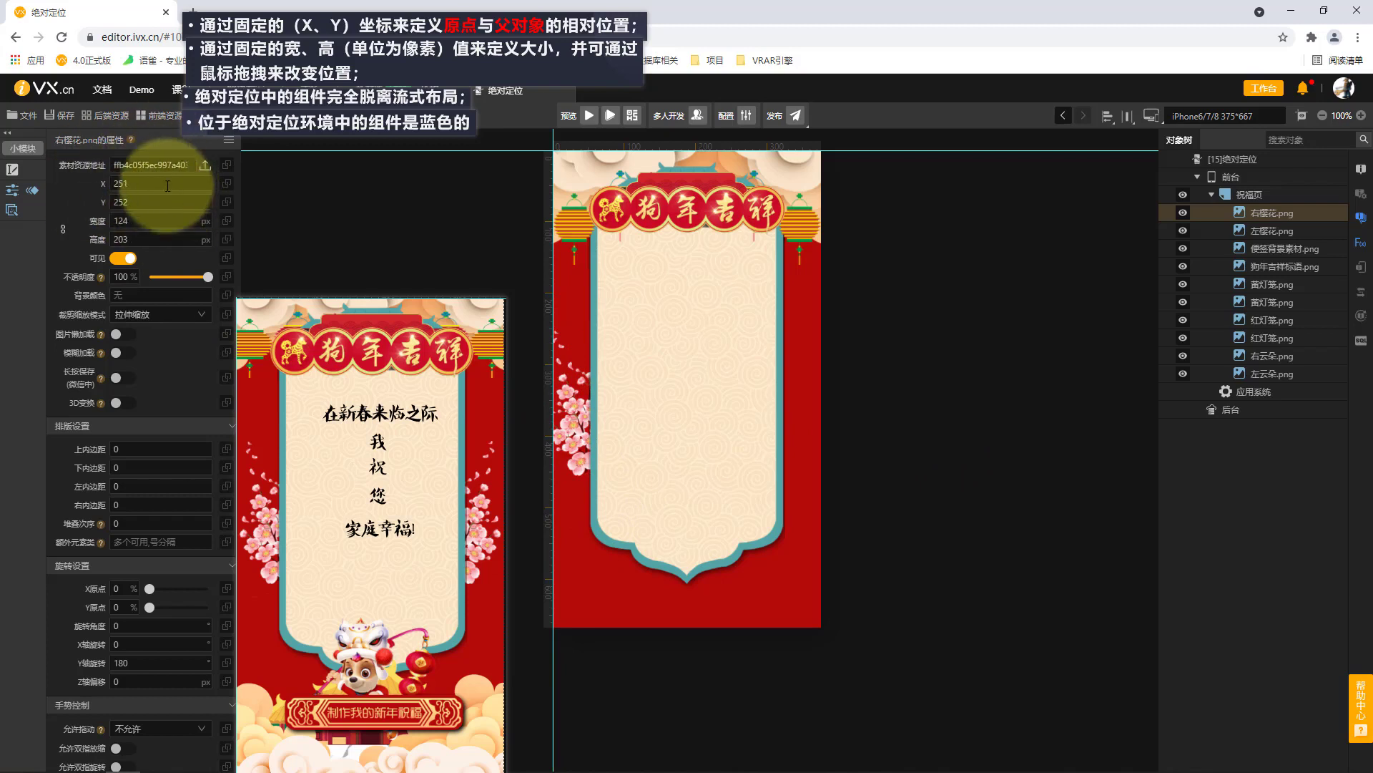
key("Right")
key("Right")
key("Right")
key("Right")
key("Right")
key("Right")
key("Right")
key("Right")
key("Right")
key("Right")
key("Right")
key("Right")
key("Right")
key("Right")
key("Right")
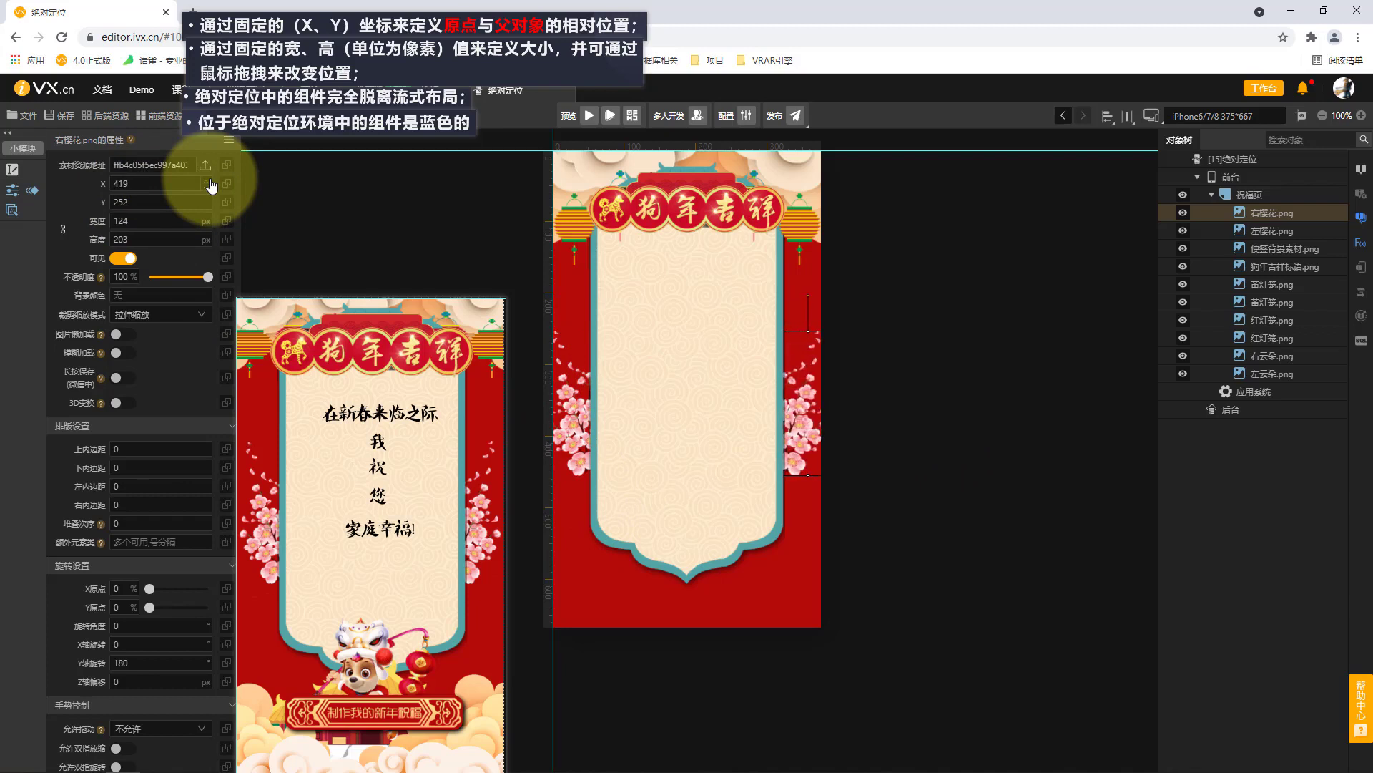
left_click(208, 182)
left_click(1267, 221)
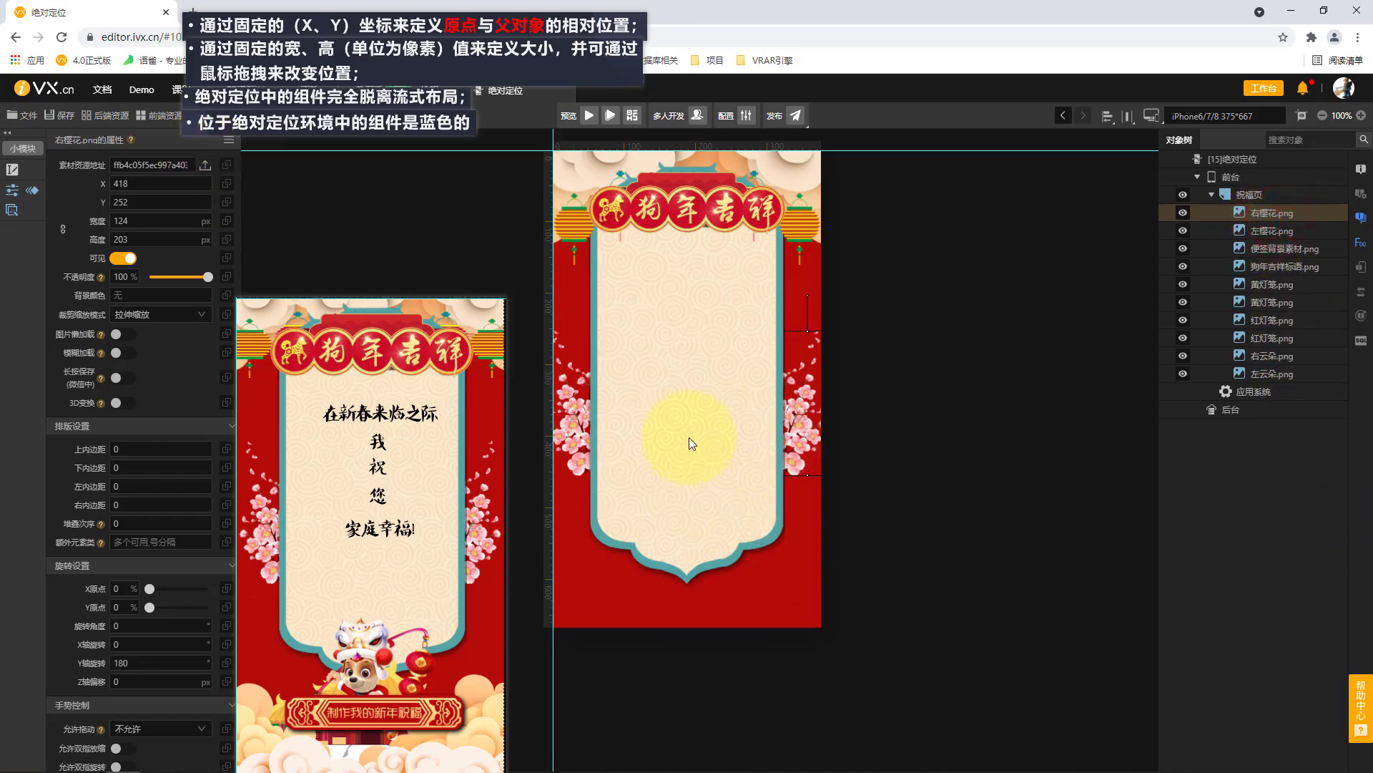
Draw a Chinese font text component (中文字体) about 183 × 67 px on the upper note background of the 祝福页 page and select it.
left_click(1270, 193)
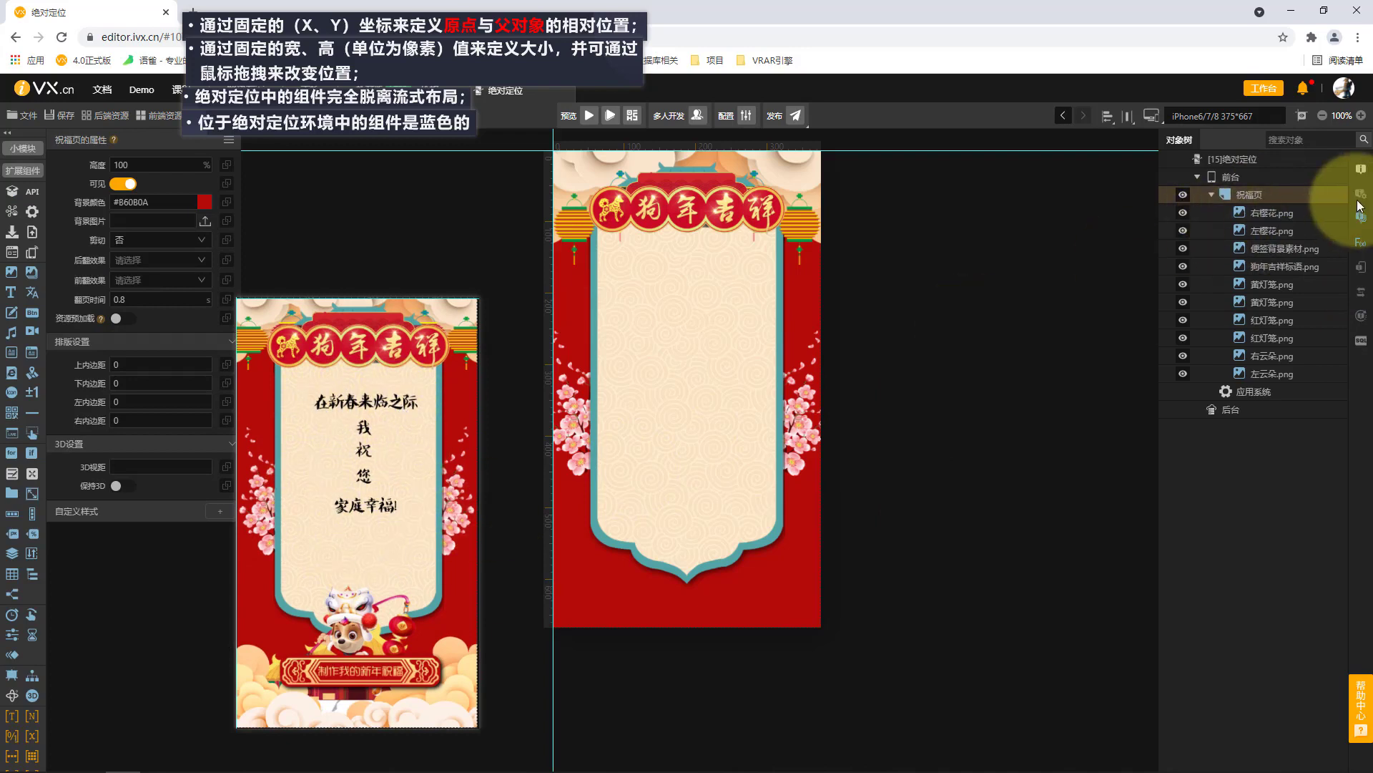
left_click(32, 293)
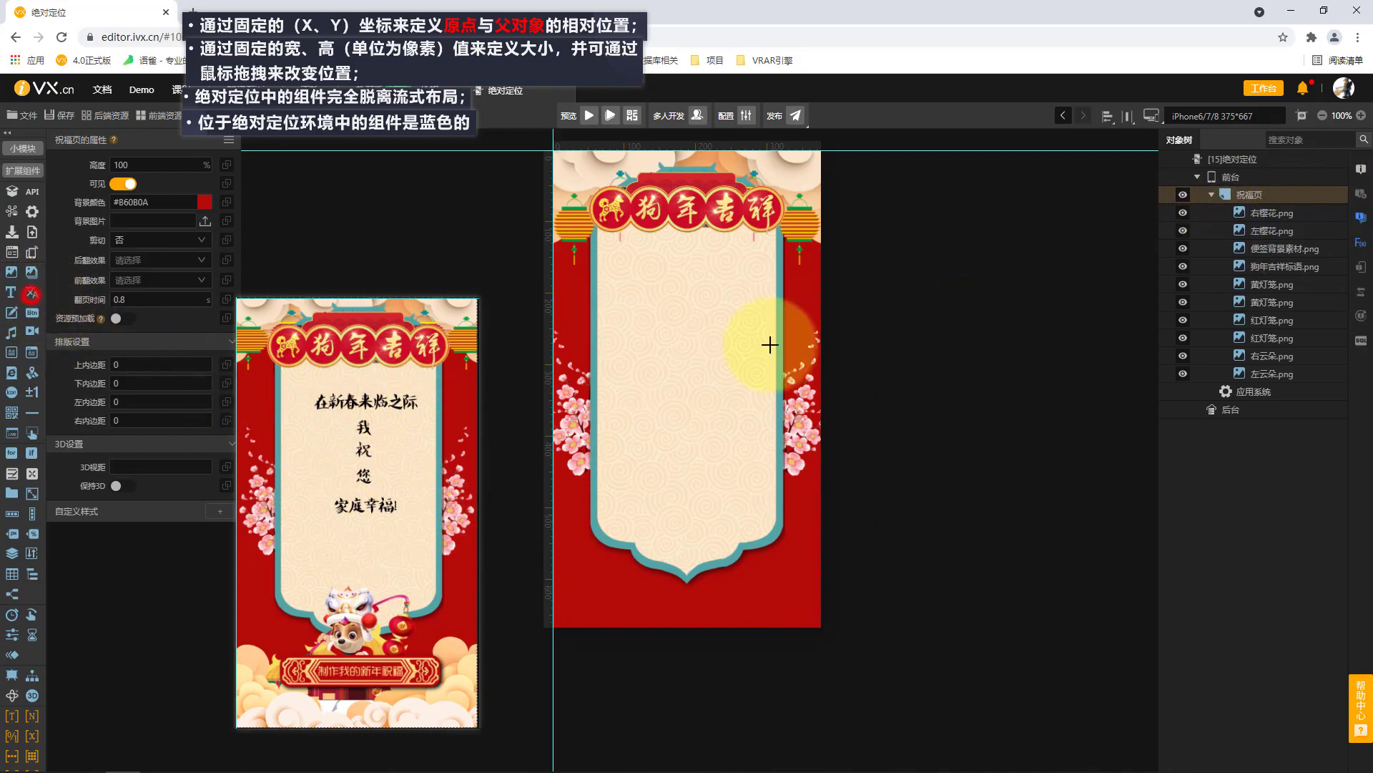
left_click(629, 293)
left_click(717, 312)
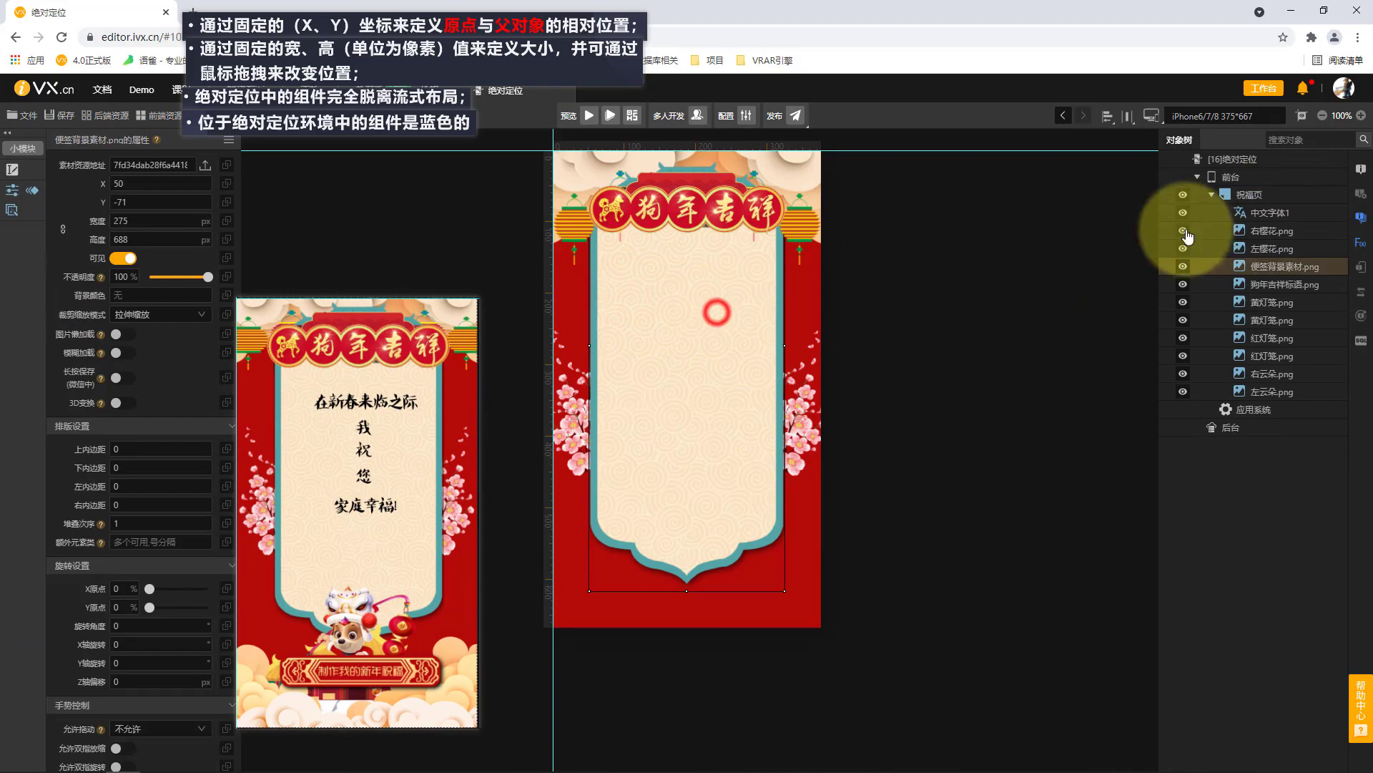
left_click(1280, 213)
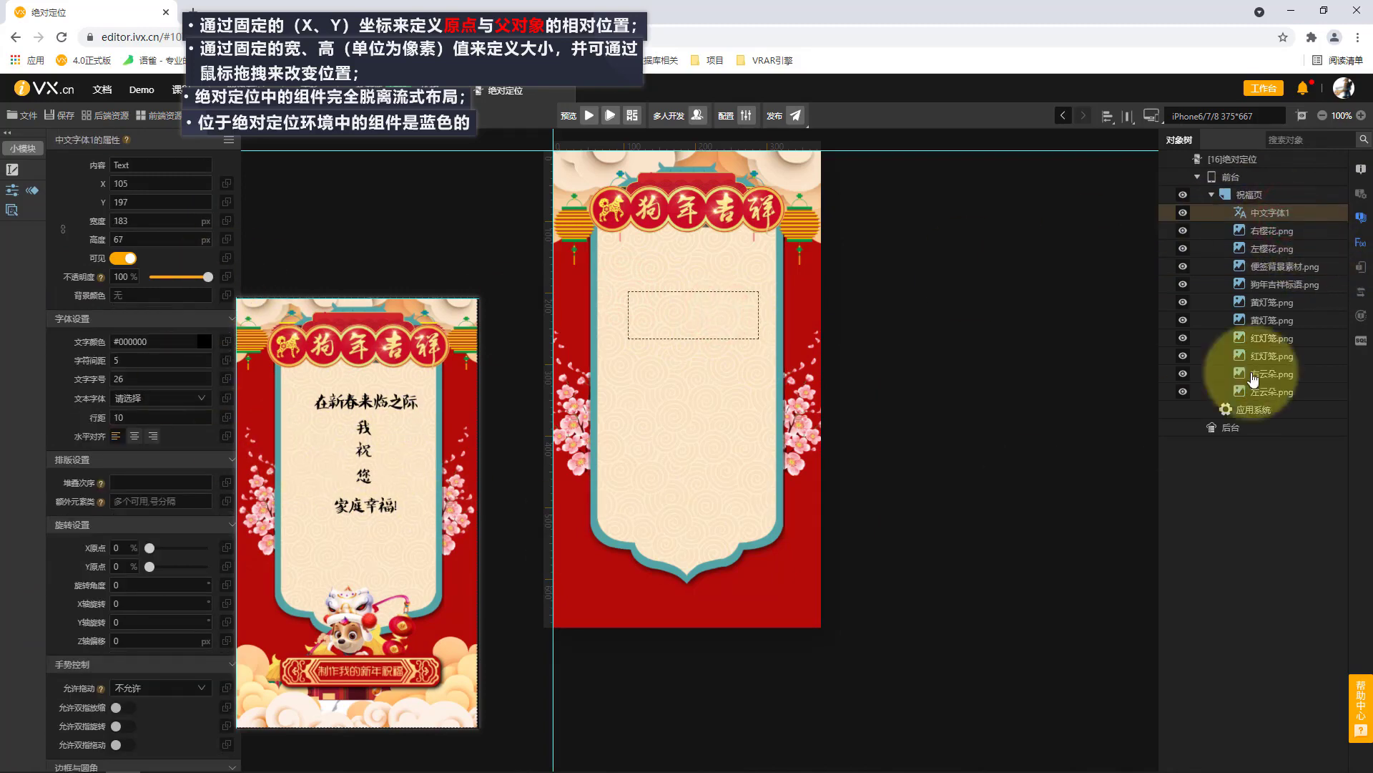
Set the Chinese font text's stacking order (堆叠次序) to 3 and move it to X 93, Y 154 on the note background.
left_click(1298, 269)
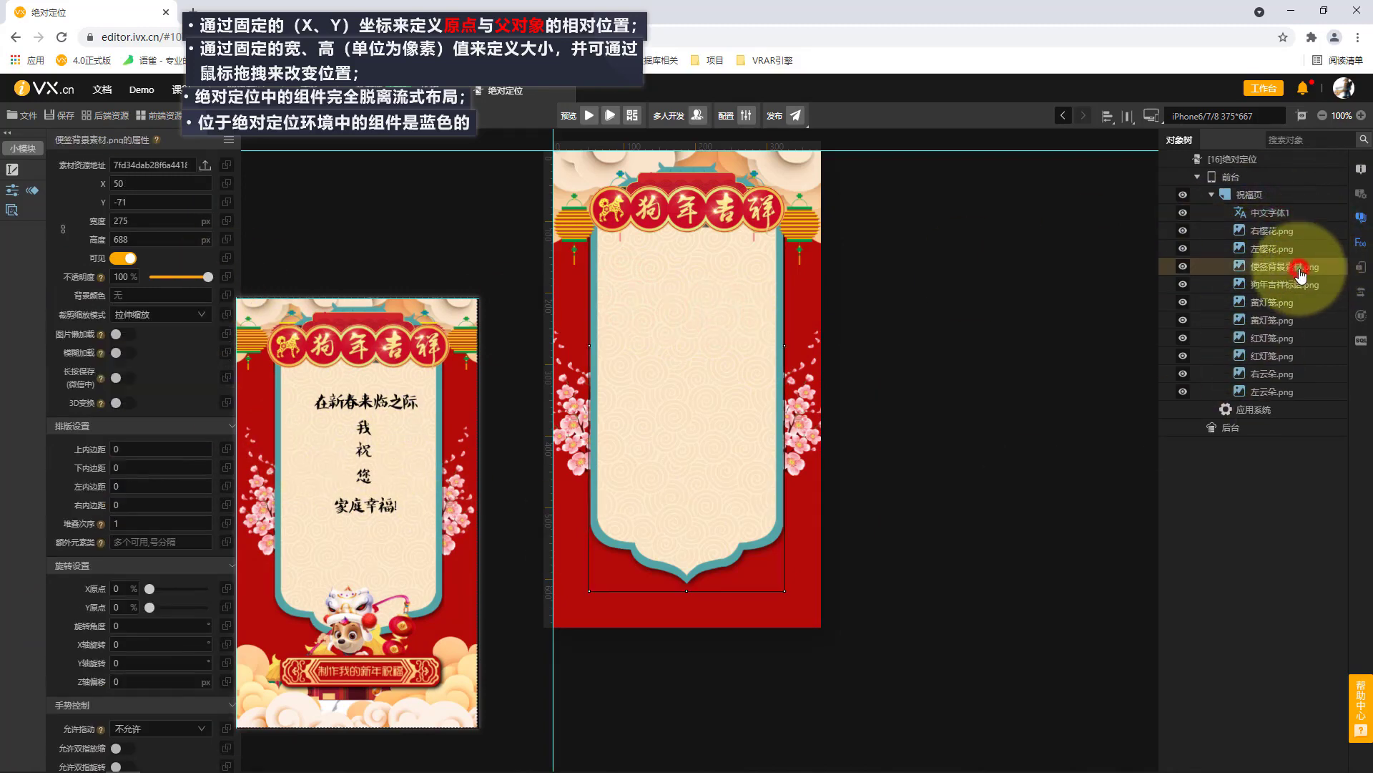
left_click(1288, 213)
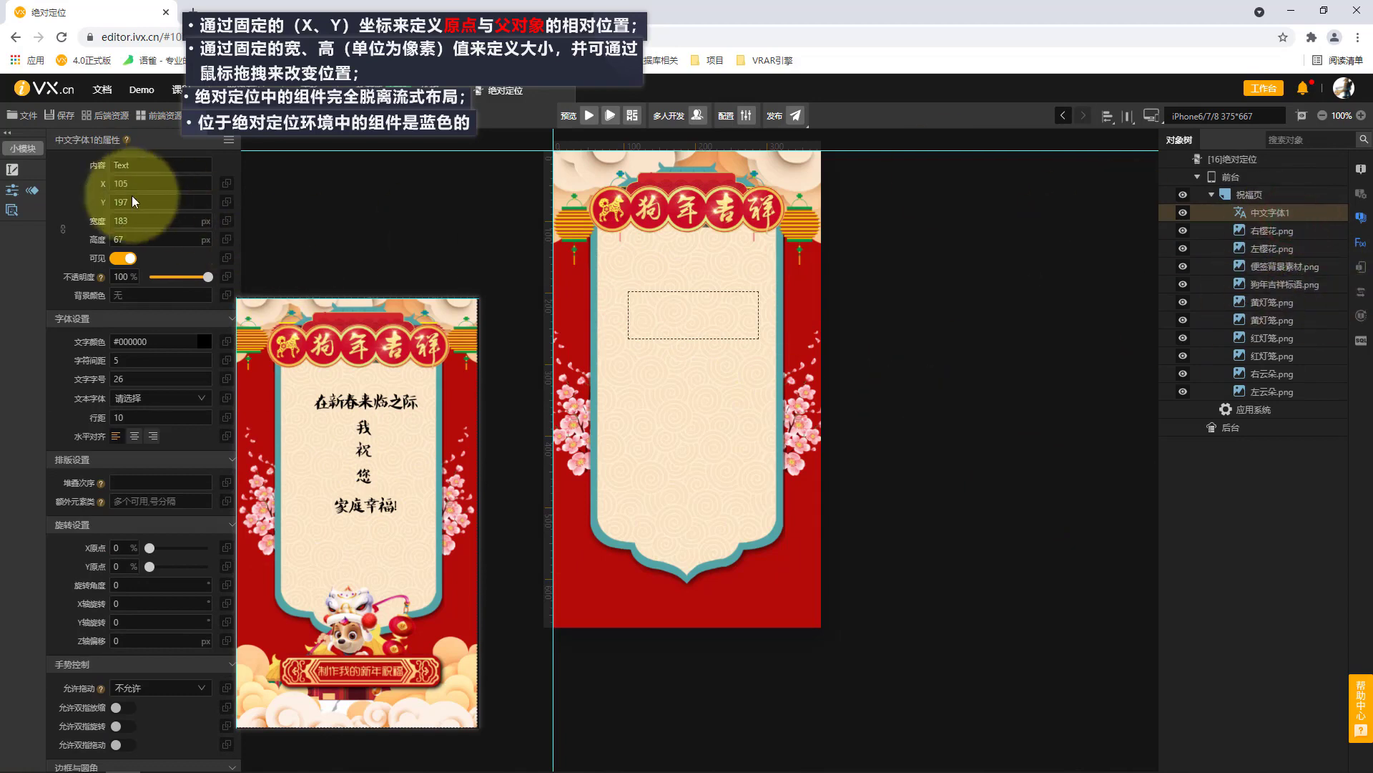
left_click(143, 481)
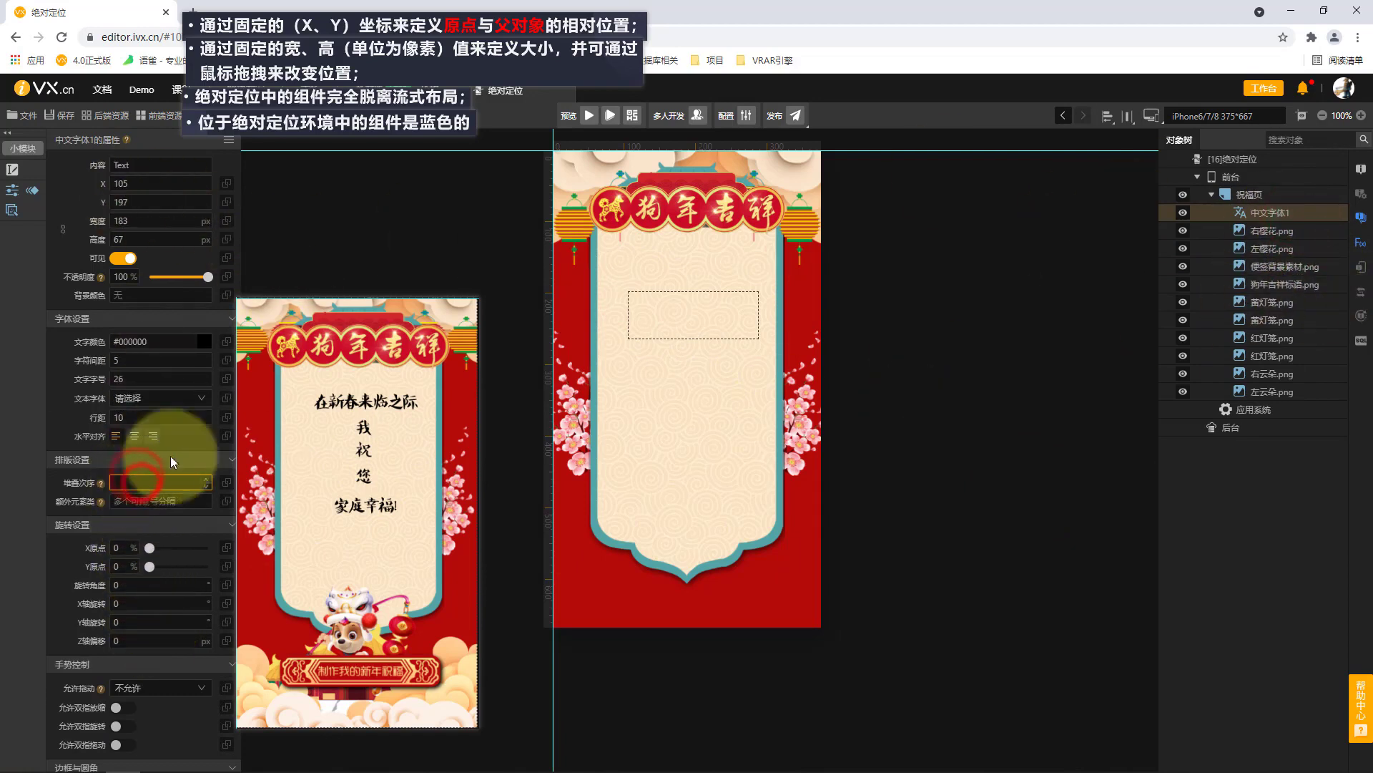
type("3")
left_click(670, 290)
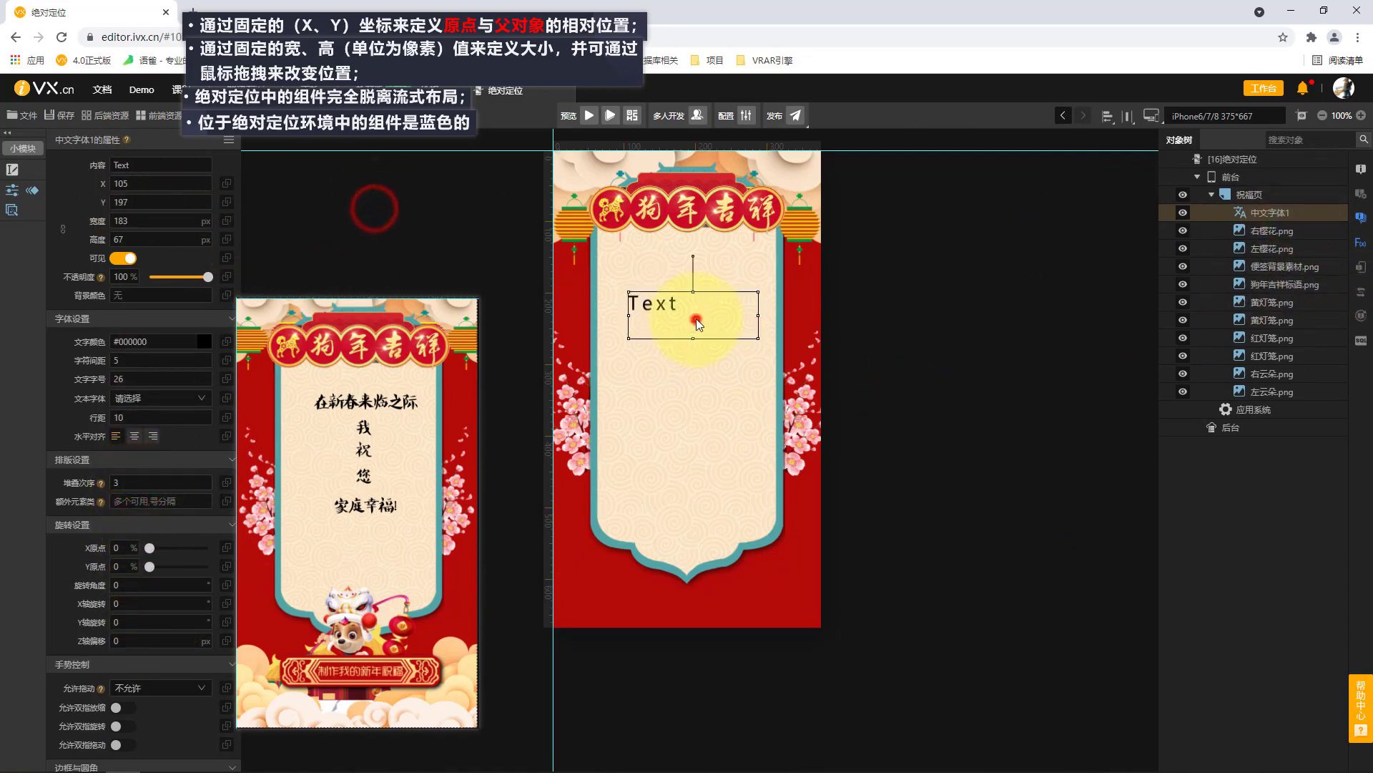
left_click_drag(697, 322, 689, 291)
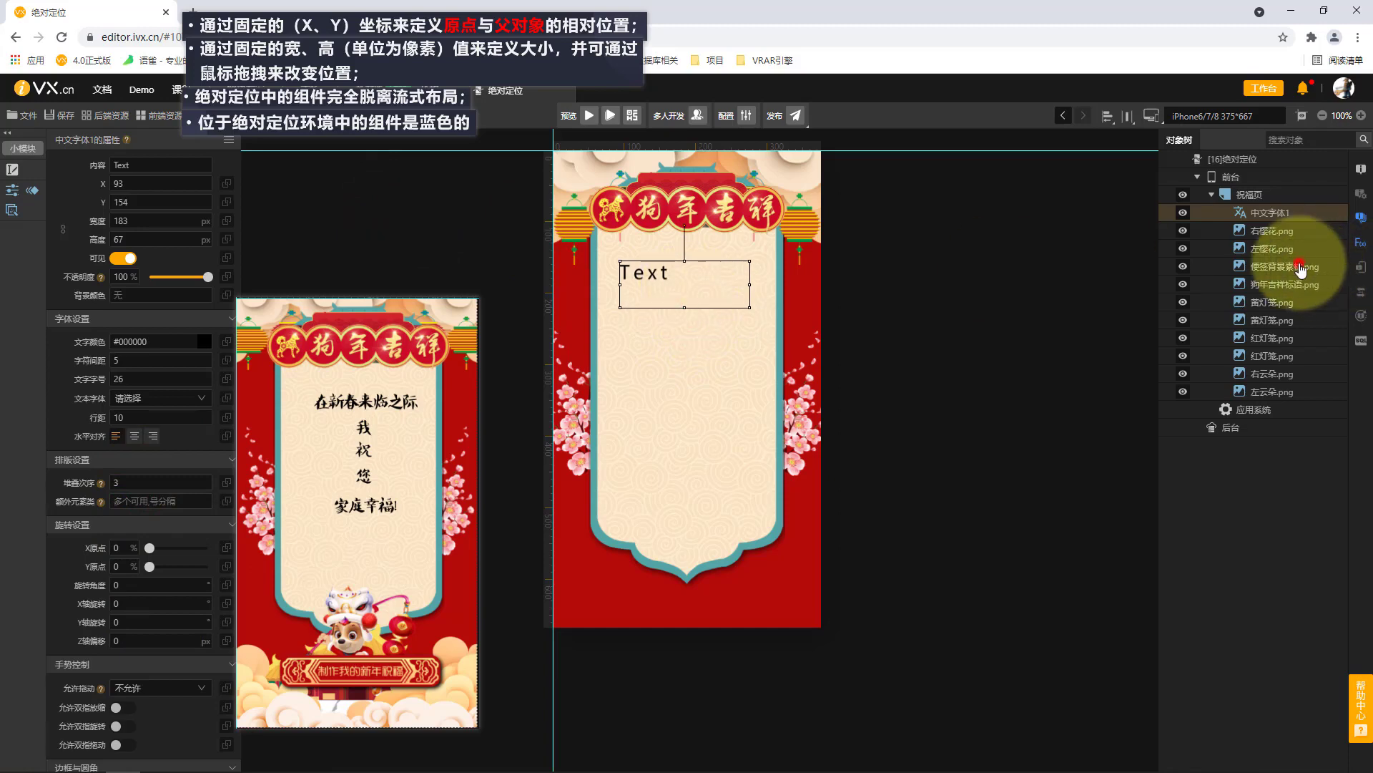
Replace the Chinese font text's content with 在新春来临之际 at font size 22.
left_click(1284, 202)
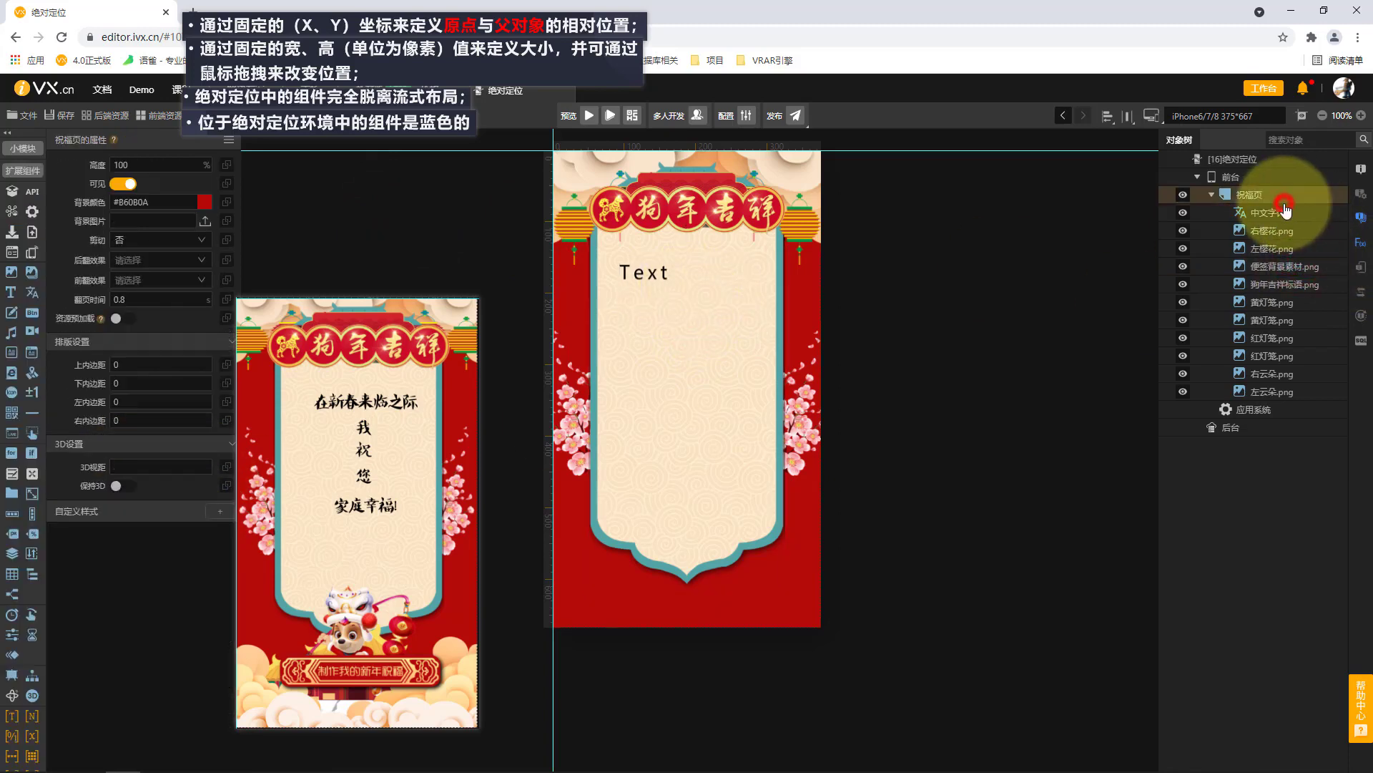
left_click(1281, 212)
left_click(167, 165)
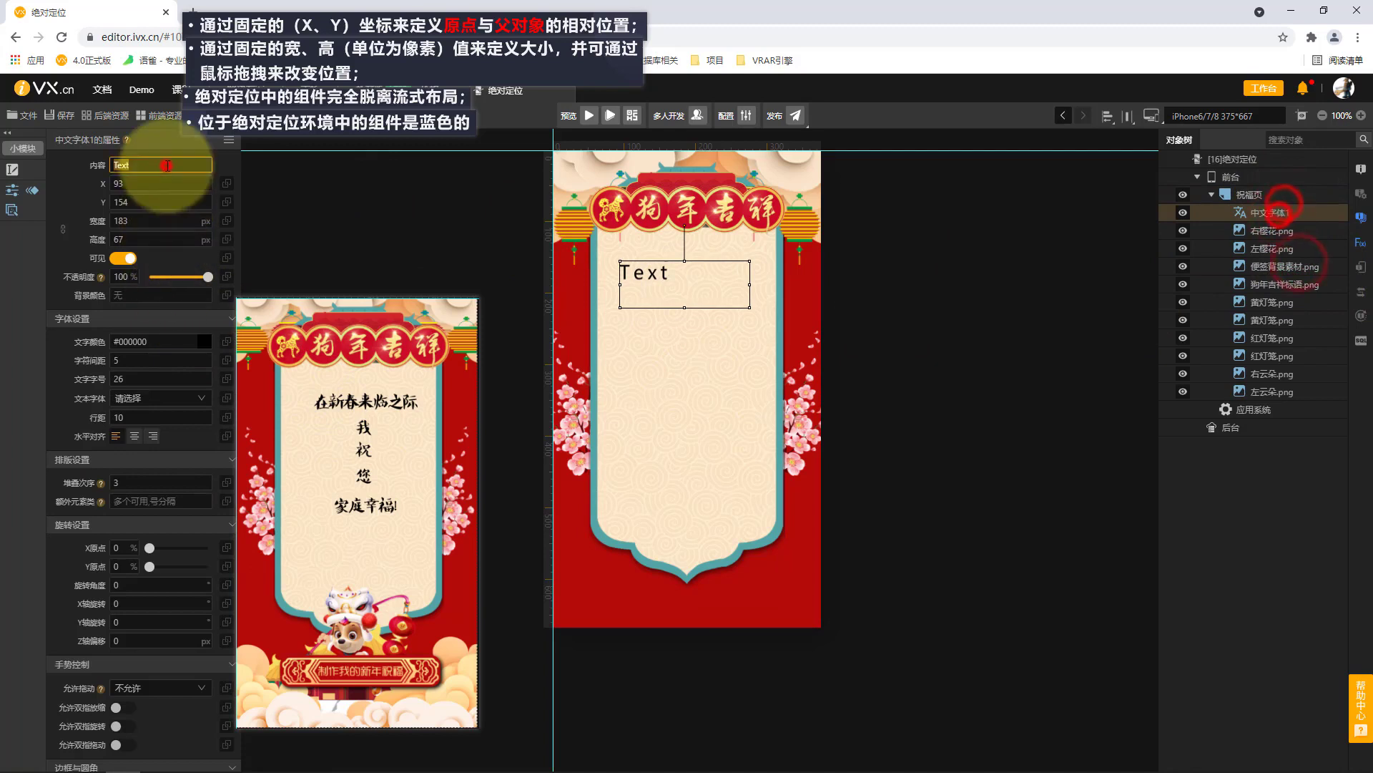
type("在新春来临之际")
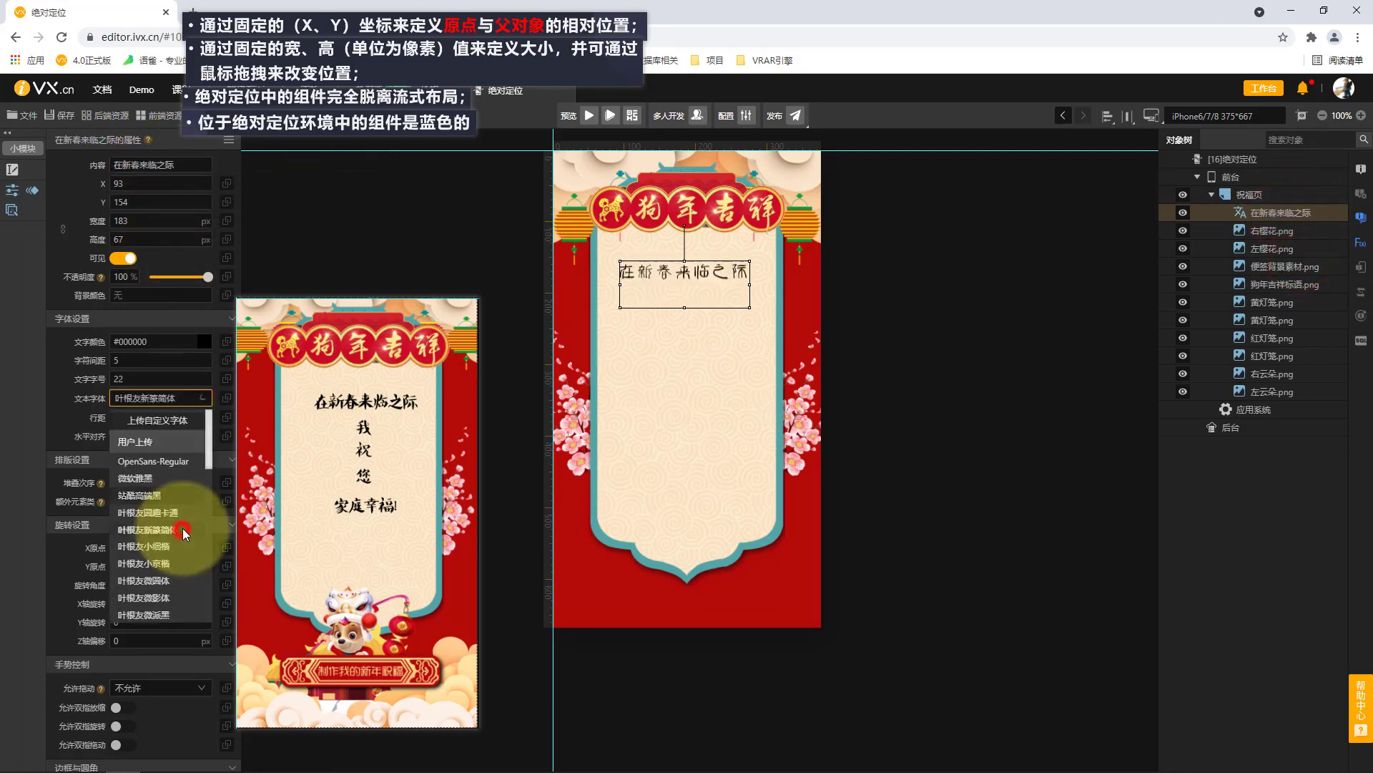
Apply the 叶根友小京楷 font with centred alignment to the greeting line and shorten its box to 41 px high.
left_click(172, 527)
left_click(166, 397)
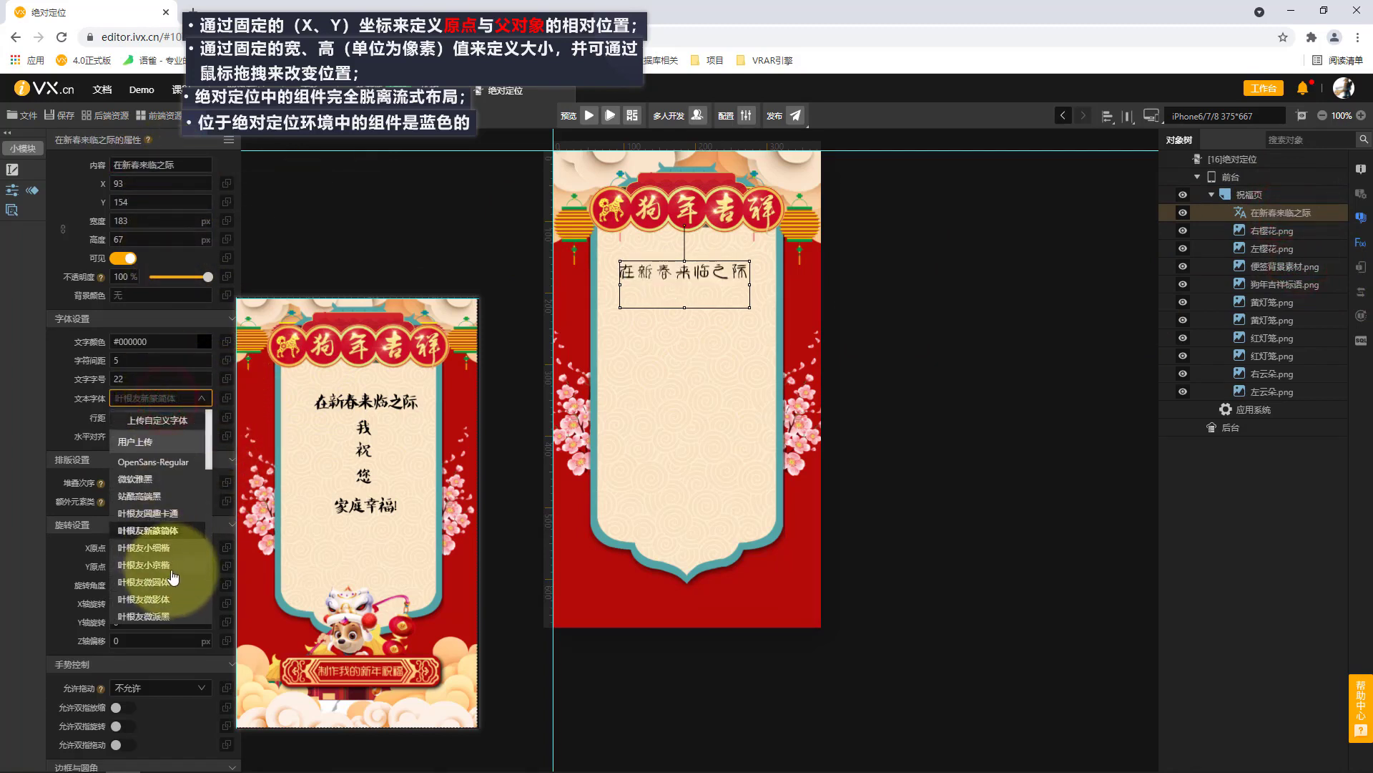
left_click(168, 564)
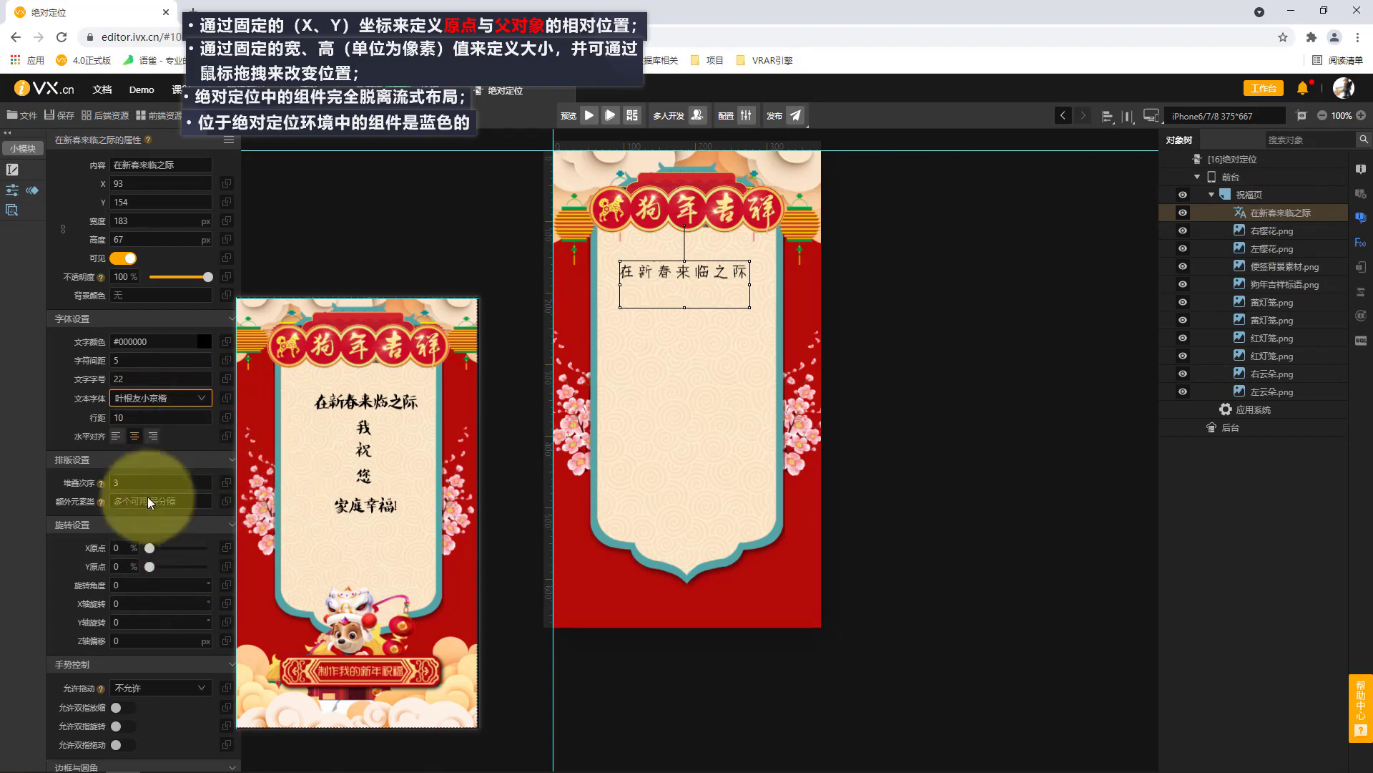
left_click_drag(683, 306, 684, 288)
Duplicate the 在新春来临之际 line, place the copy directly below it and change its text to 我.
left_click(1297, 212)
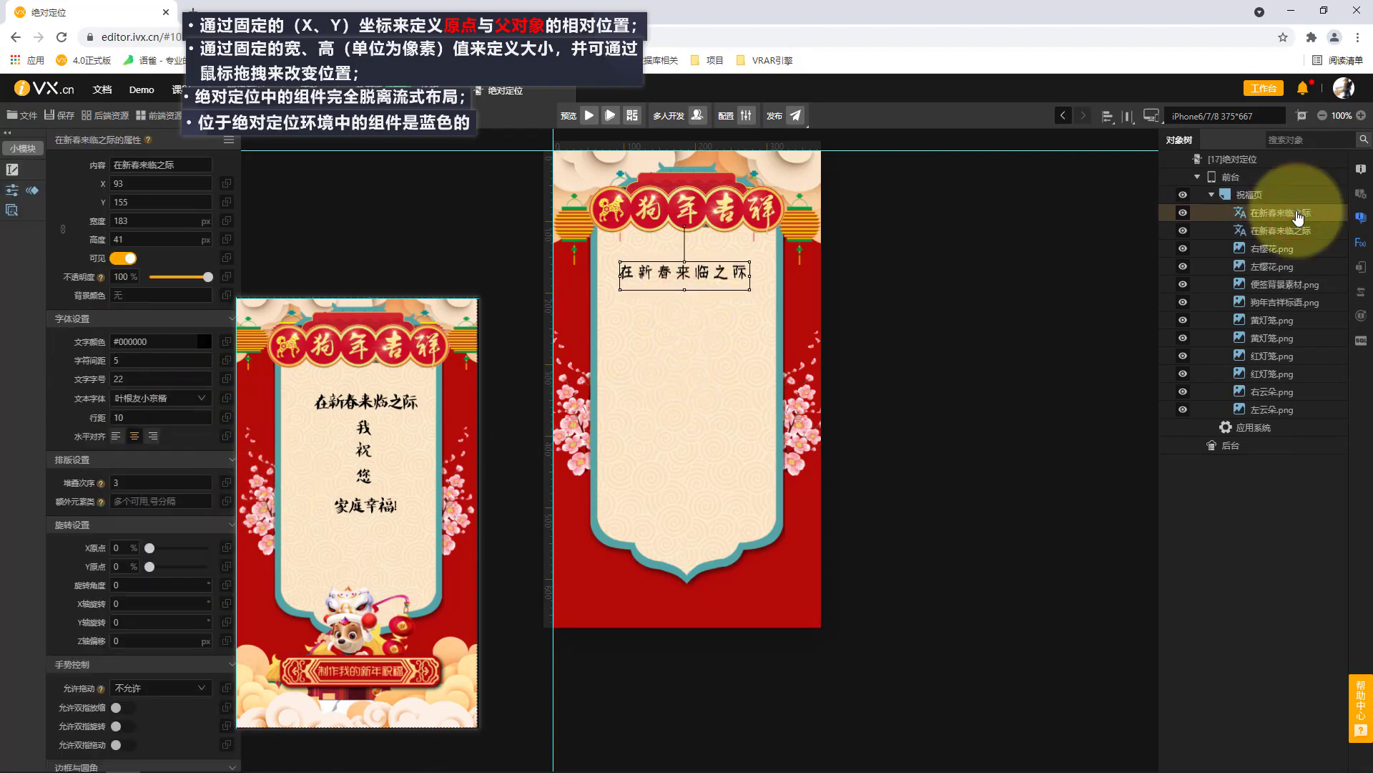
key("shift+Down")
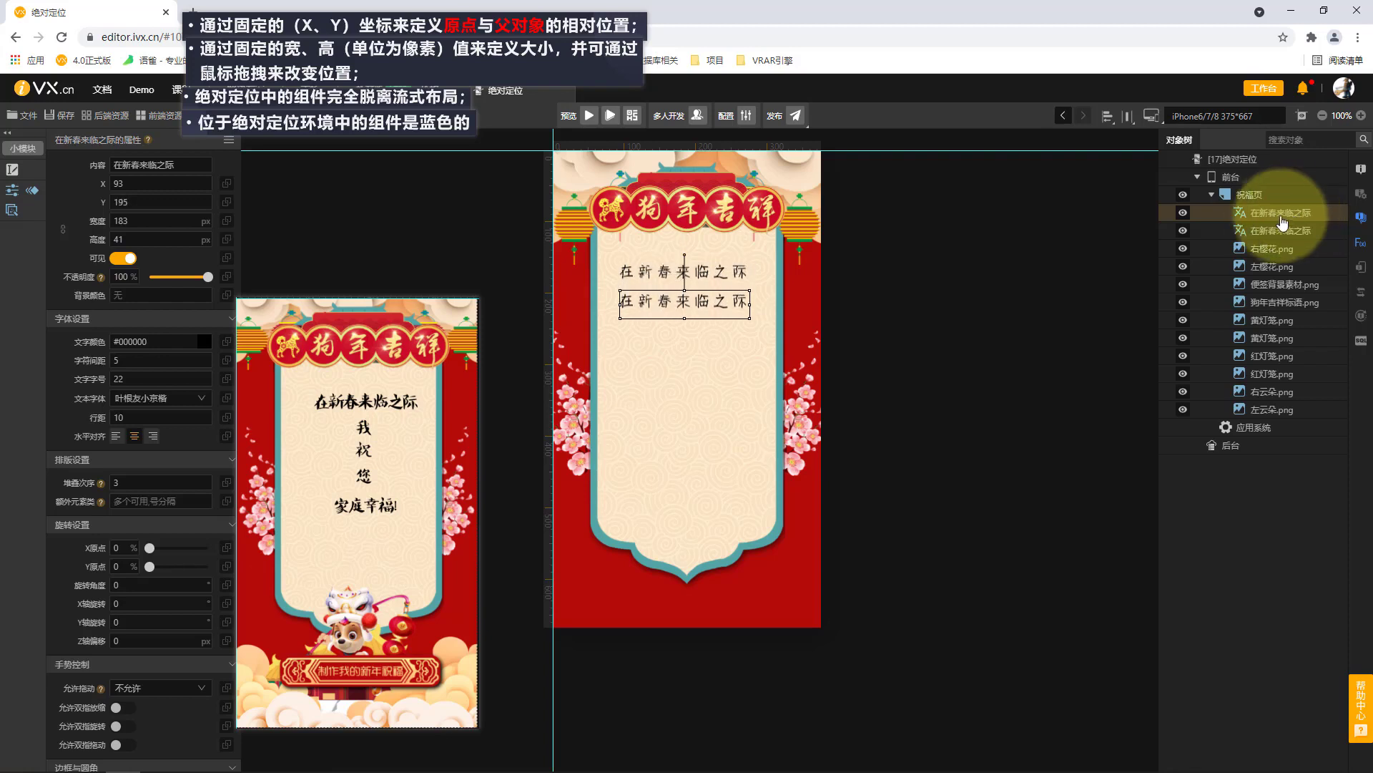
type("我")
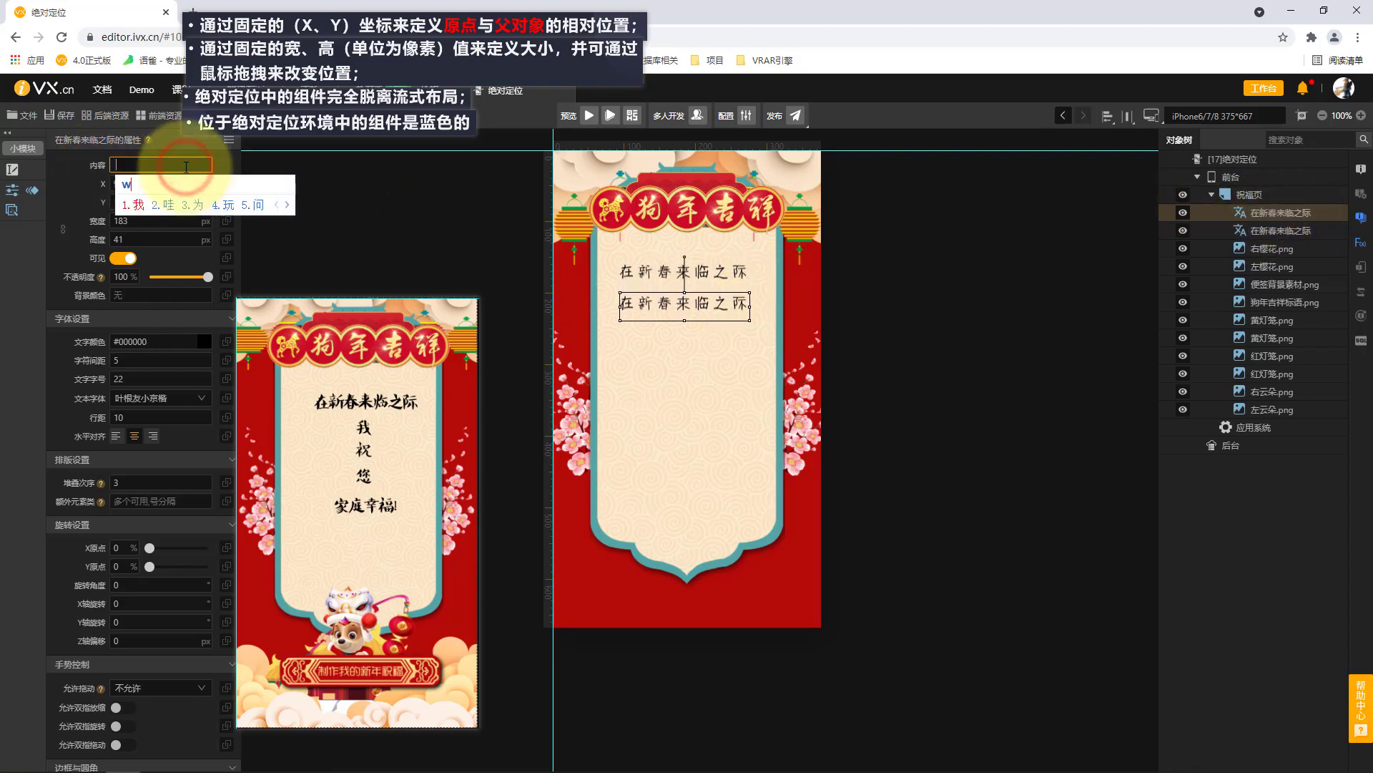
left_click(352, 230)
Duplicate the 我 line, move the copy down to Y 251 and change its text to 祝.
key("ctrl+c")
left_click(1289, 193)
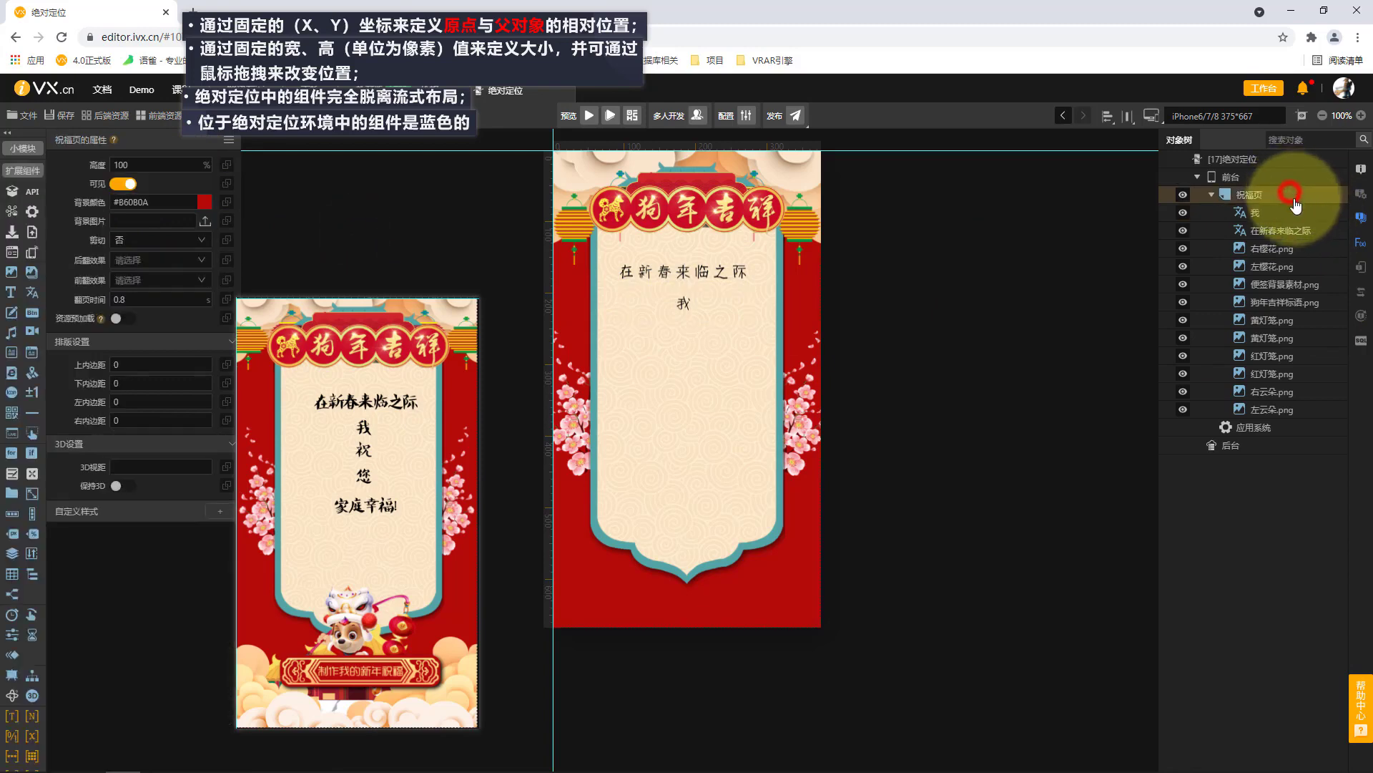
key("ctrl+v")
left_click(1281, 211)
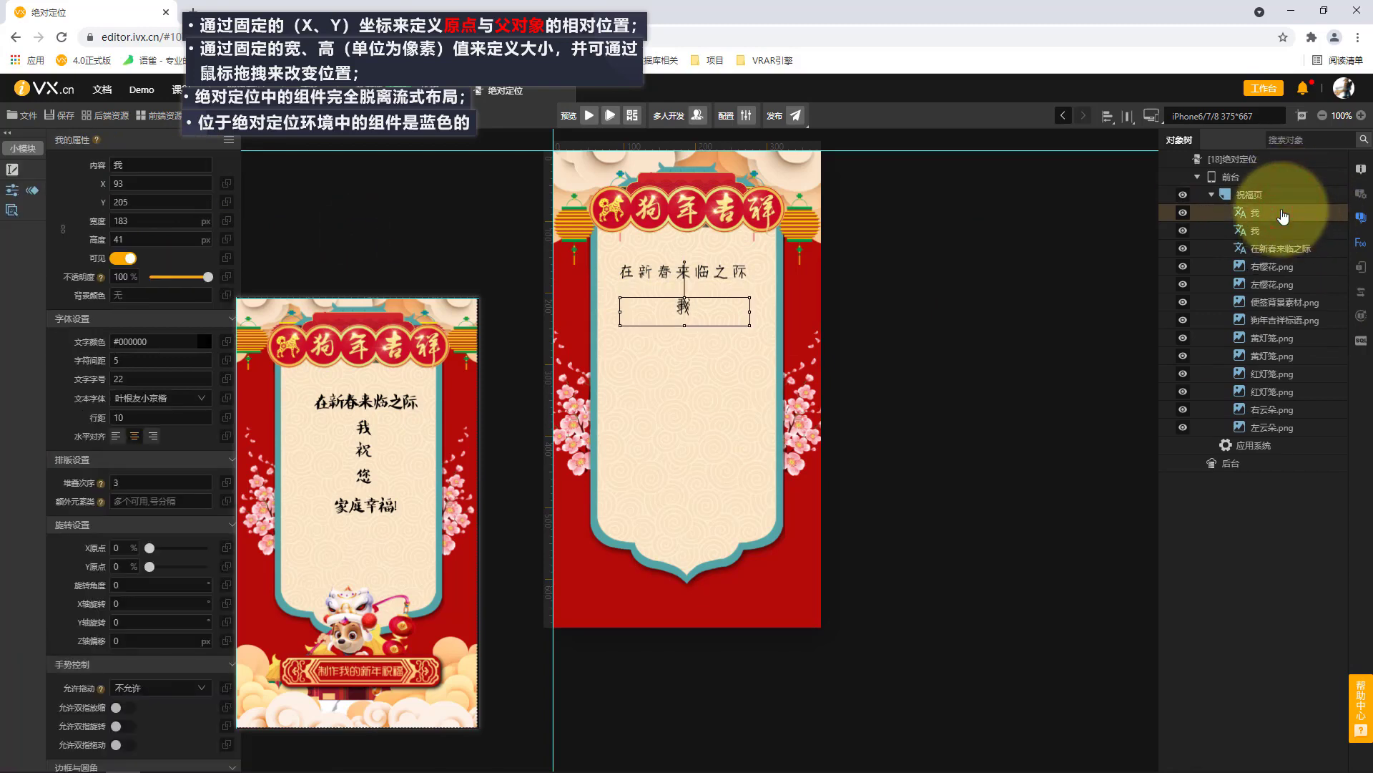
key("shift+Down")
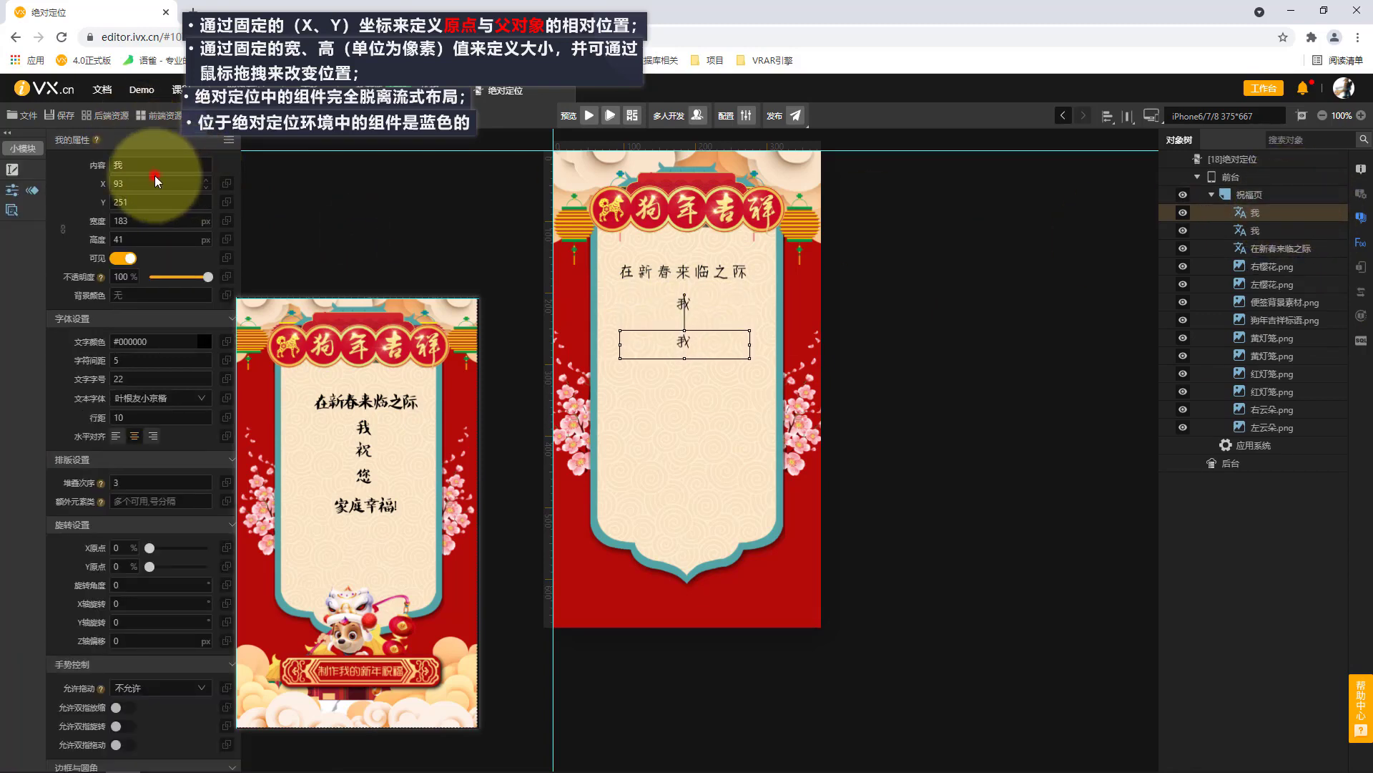
type("zhu")
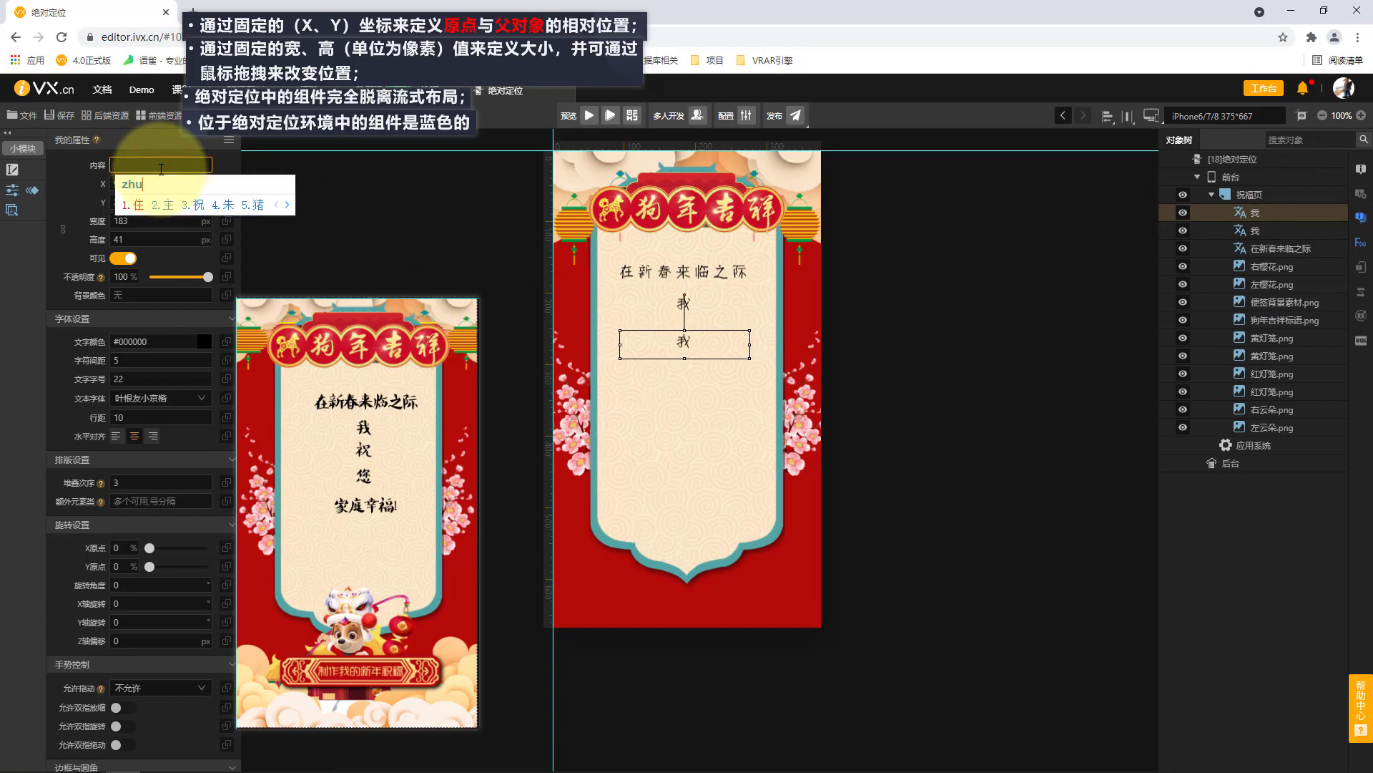
type("3")
left_click(383, 211)
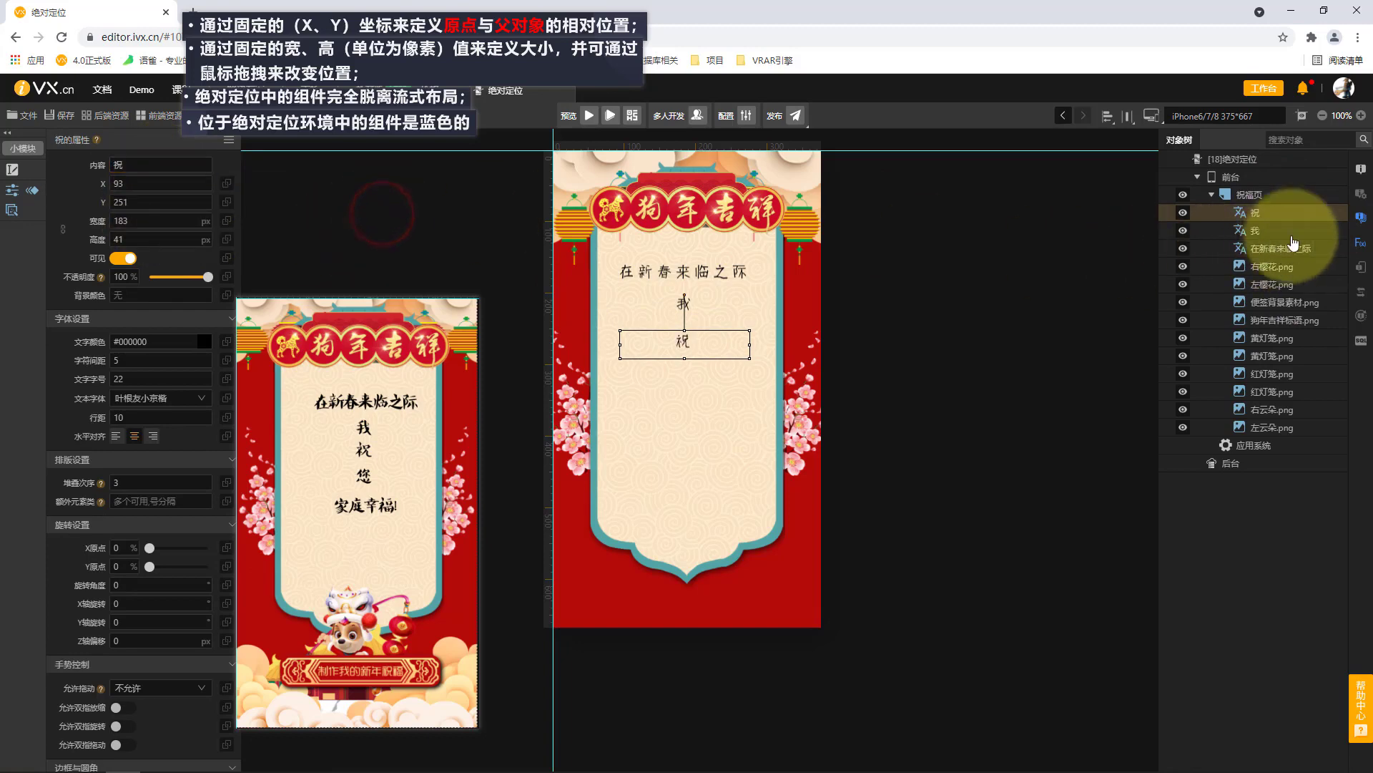
Duplicate the 祝 line, move the copy down to X 93, Y 308 and change its text to 您.
key("ctrl+c")
left_click(1283, 195)
key("ctrl+v")
left_click(1283, 213)
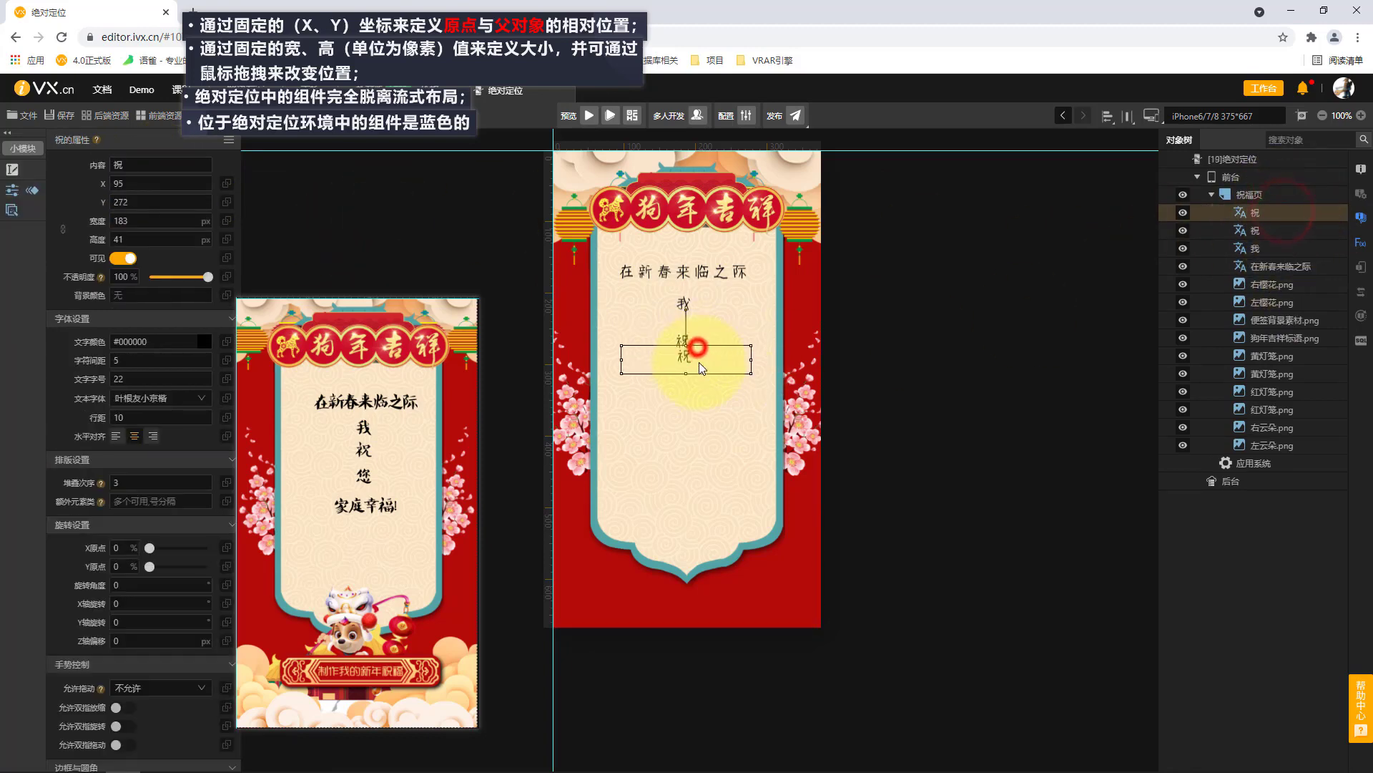
left_click(147, 171)
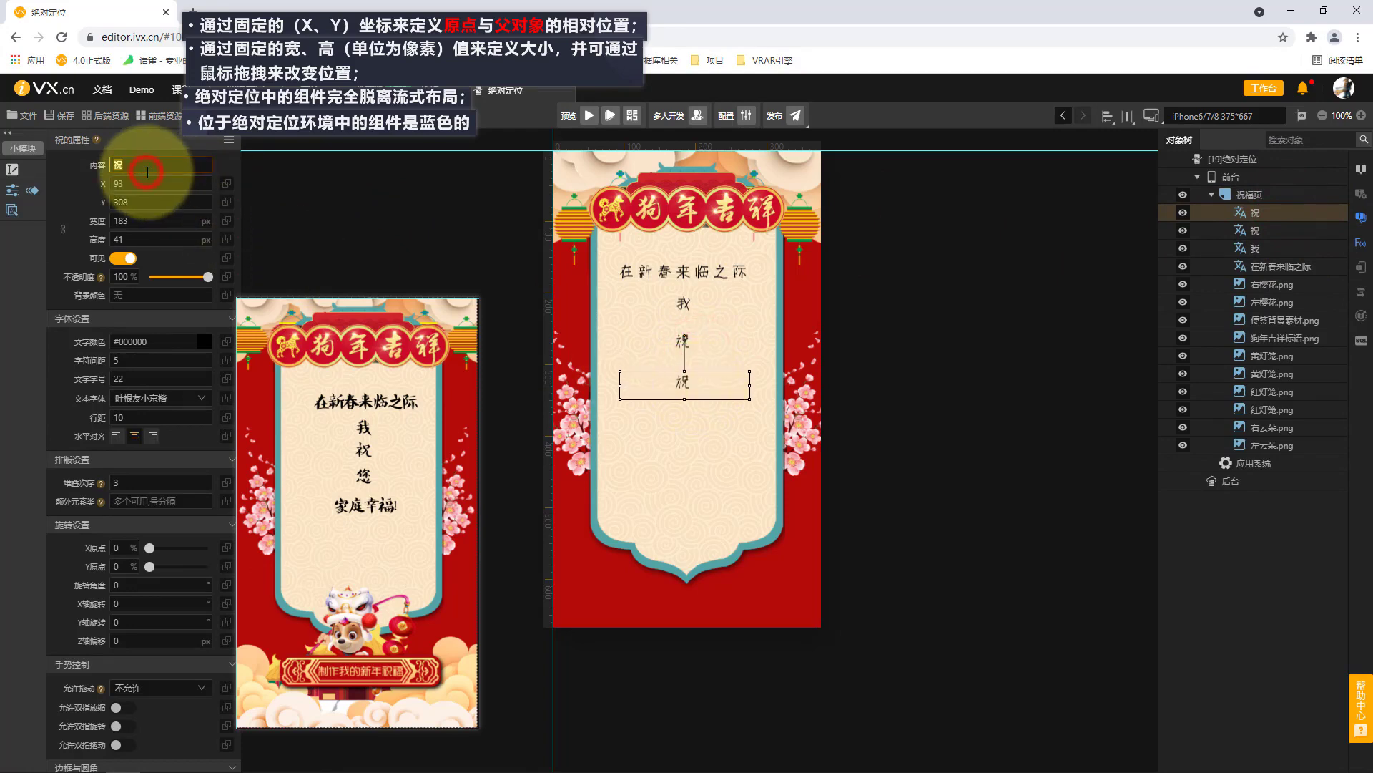
key("BackSpace")
type("nin")
key("space")
left_click(375, 229)
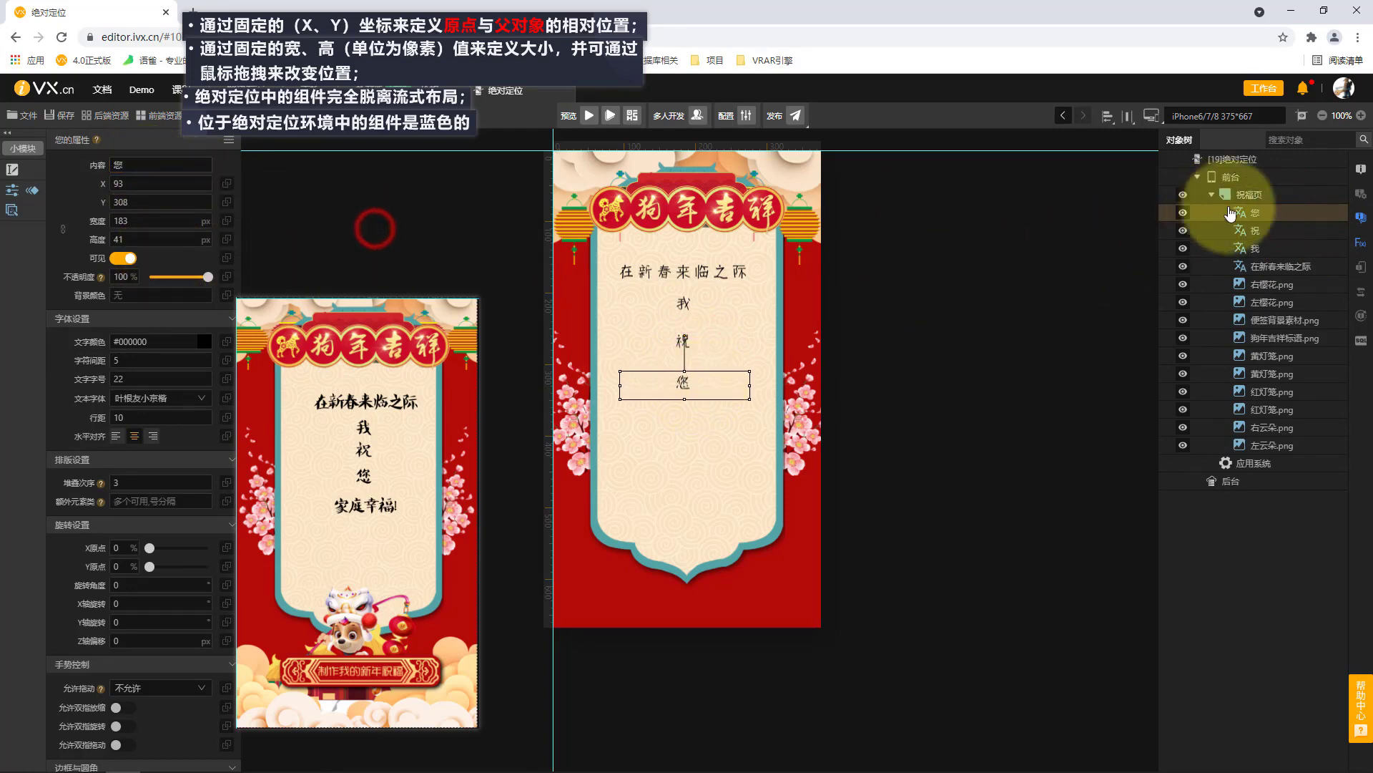
Duplicate the 您 line, move the copy down to X 93, Y 382 and change its text to 家庭幸福!
key("ctrl+c")
left_click(1252, 195)
key("ctrl+v")
left_click(1257, 212)
left_click_drag(683, 383, 692, 441)
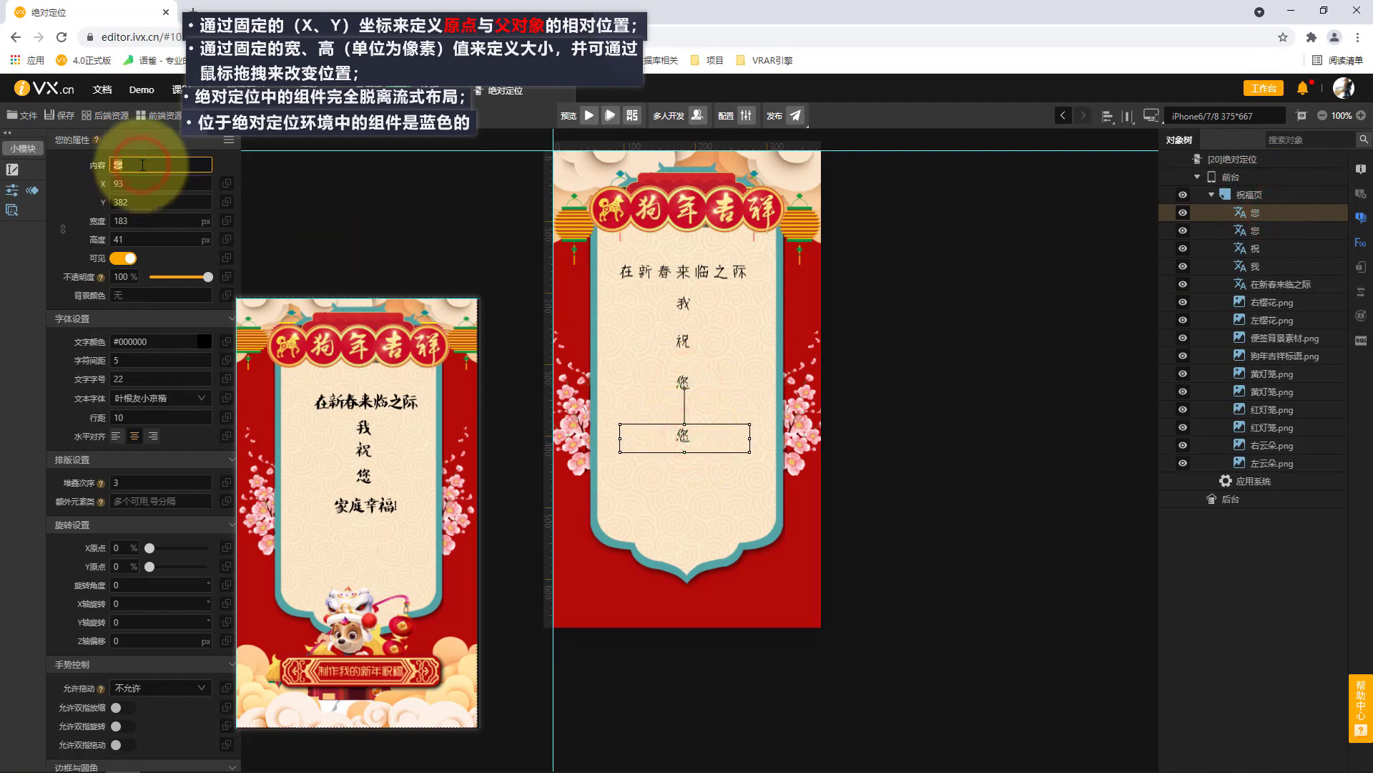
type("jiating")
key("space")
type("xingfu")
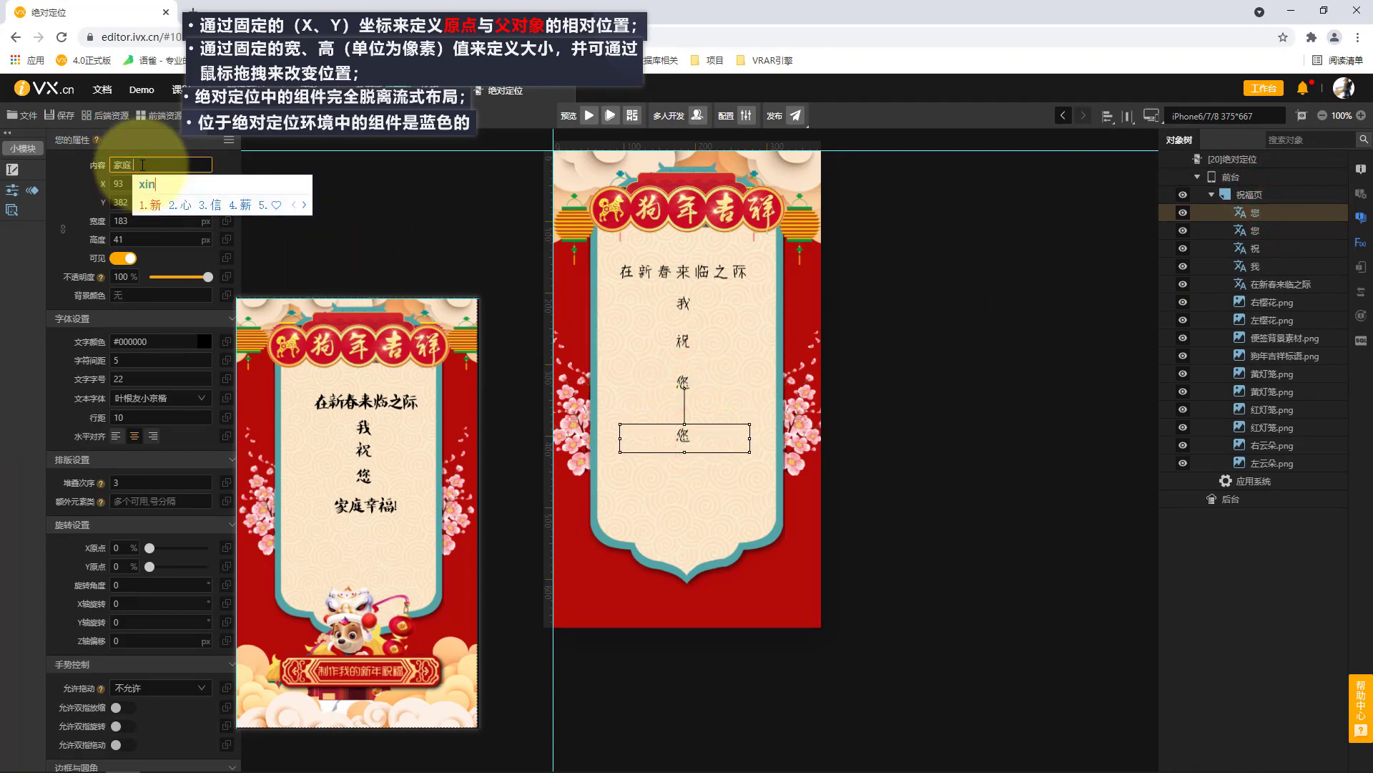
key("space")
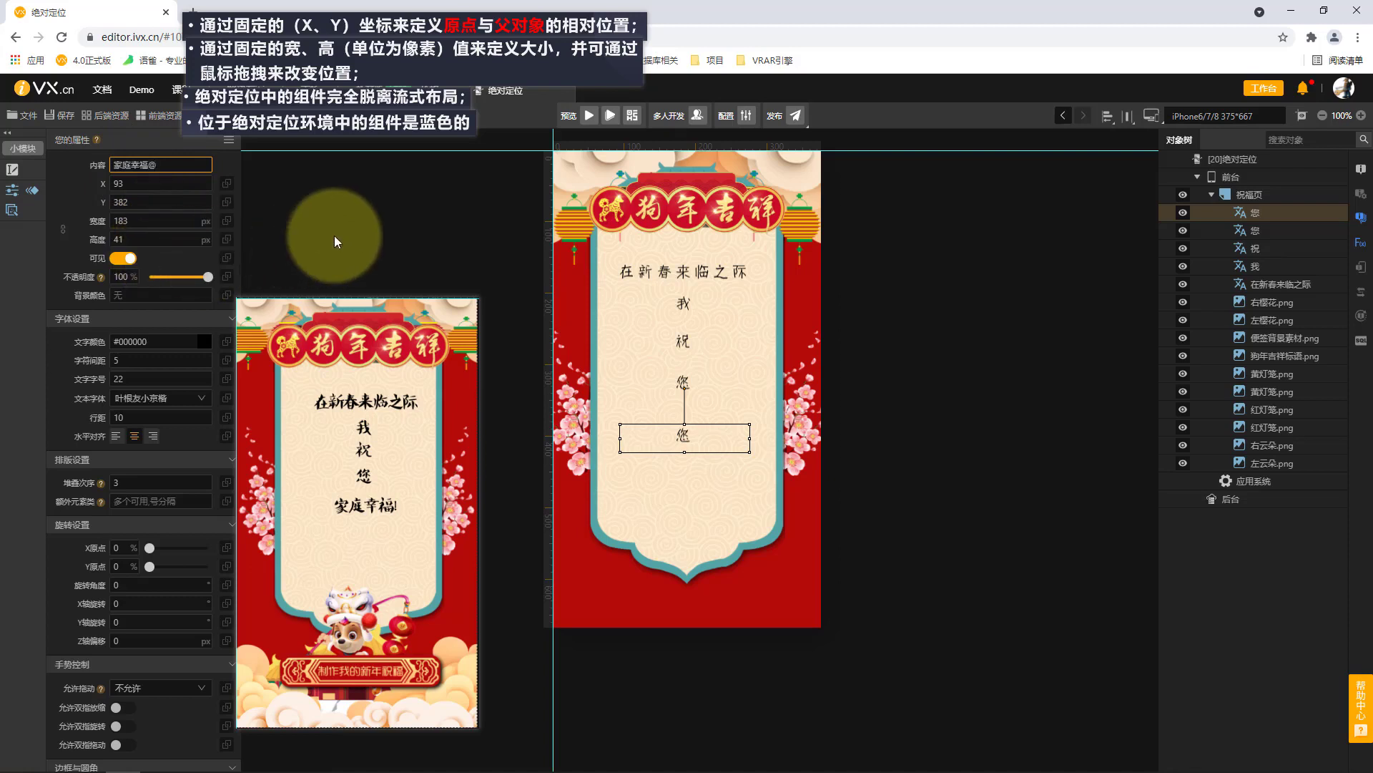
type("!")
left_click(333, 234)
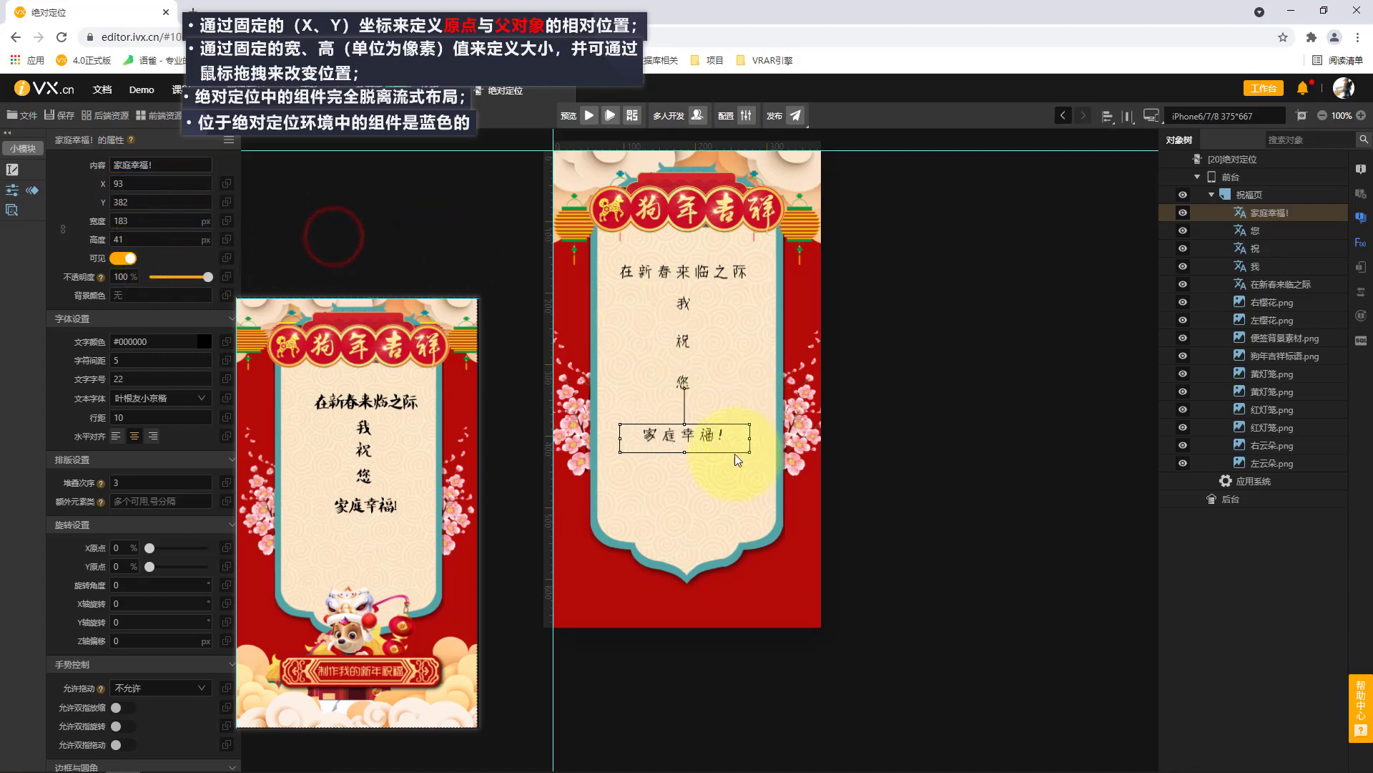
Select all five greeting text lines and distribute them with equal vertical spacing (垂直等间距).
left_click(686, 281)
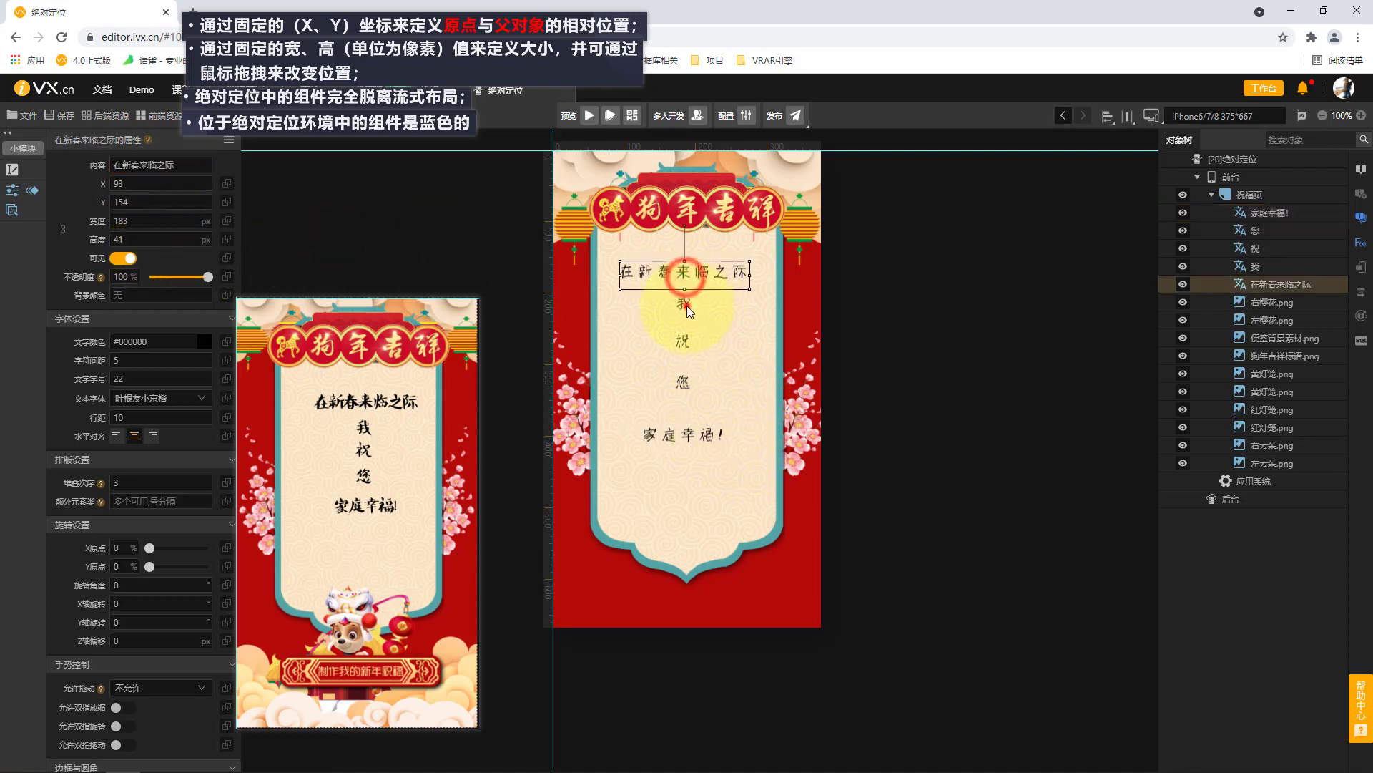
left_click(687, 304, "shift")
left_click(694, 345, "shift")
left_click(696, 390, "shift")
left_click(695, 438, "shift")
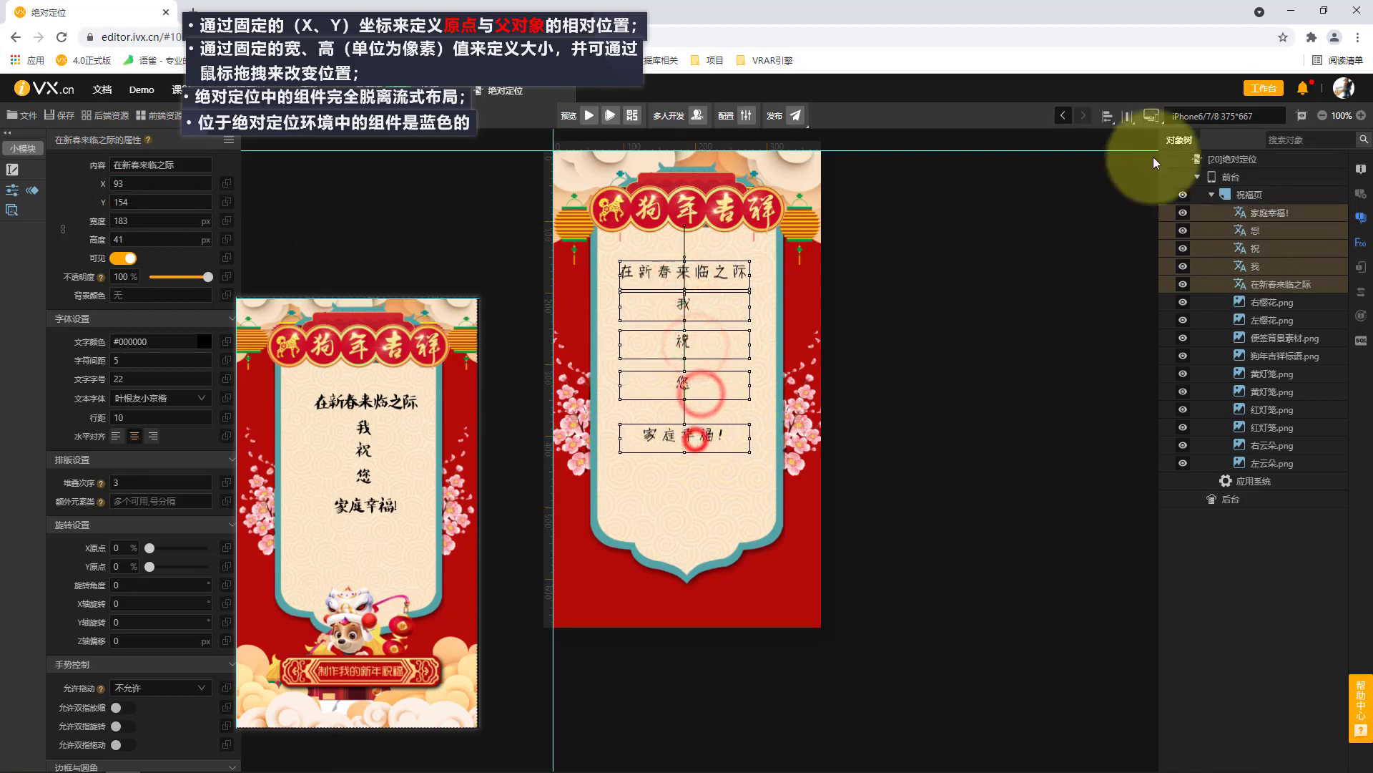
left_click(1128, 115)
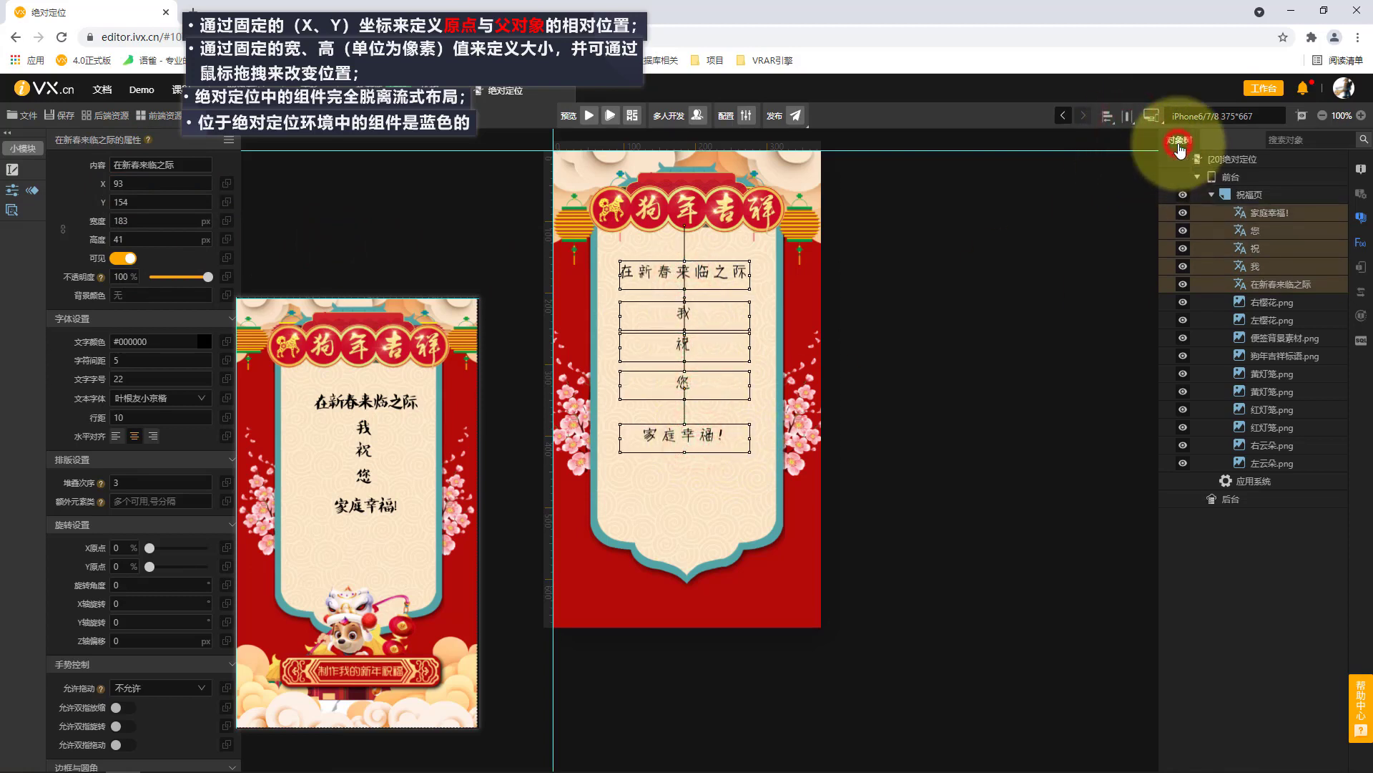
left_click(1128, 116)
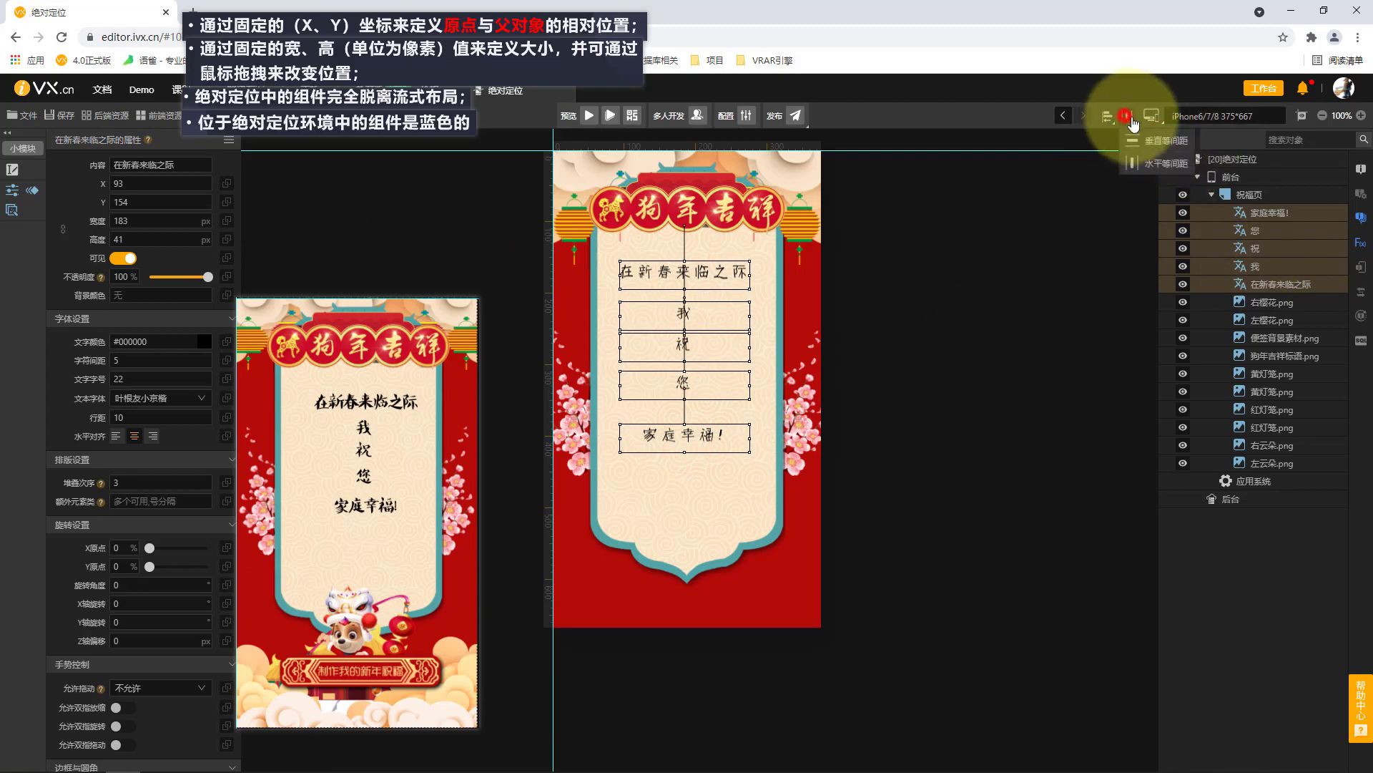
left_click(1162, 140)
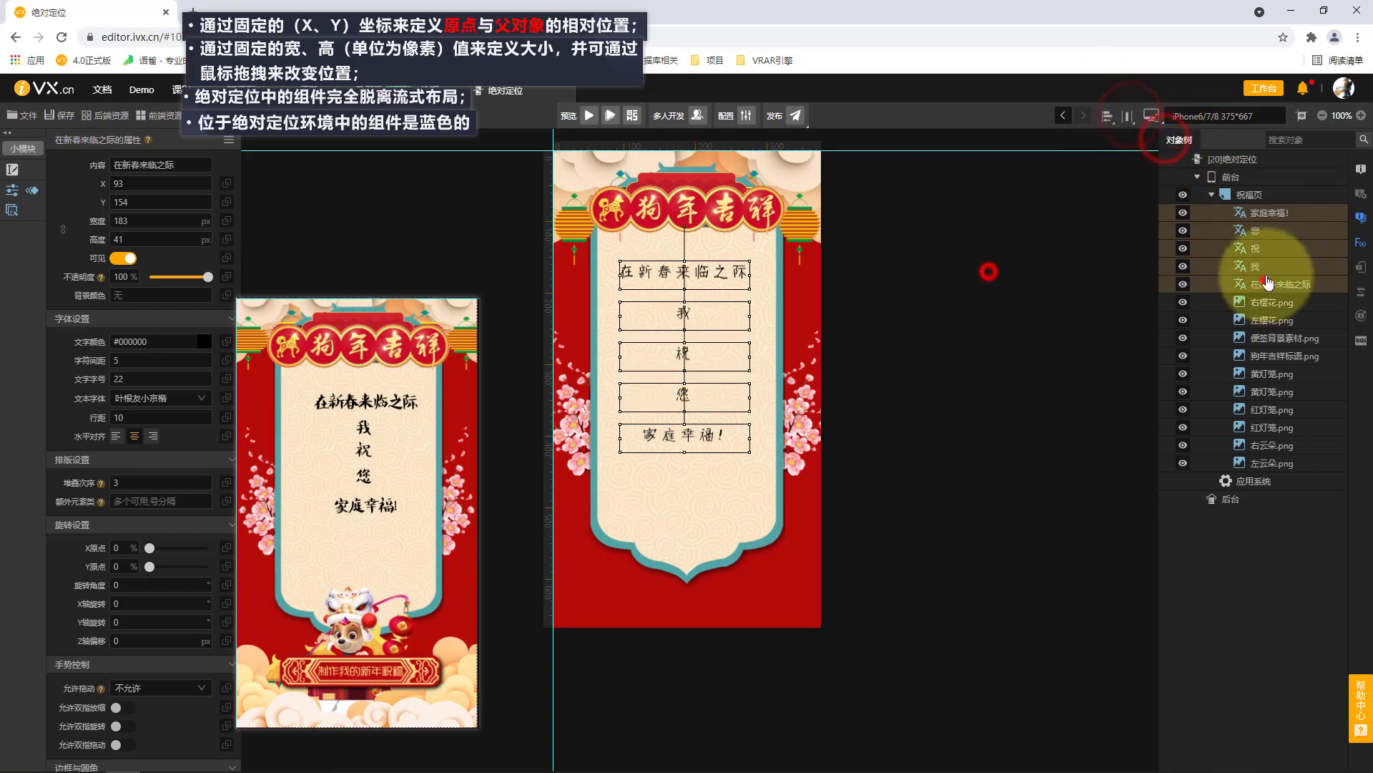
left_click(987, 267)
Add the 小狗.png image to the 祝福页 page, about 249 × 136 px, over the note background's lower tip.
left_click(1294, 199)
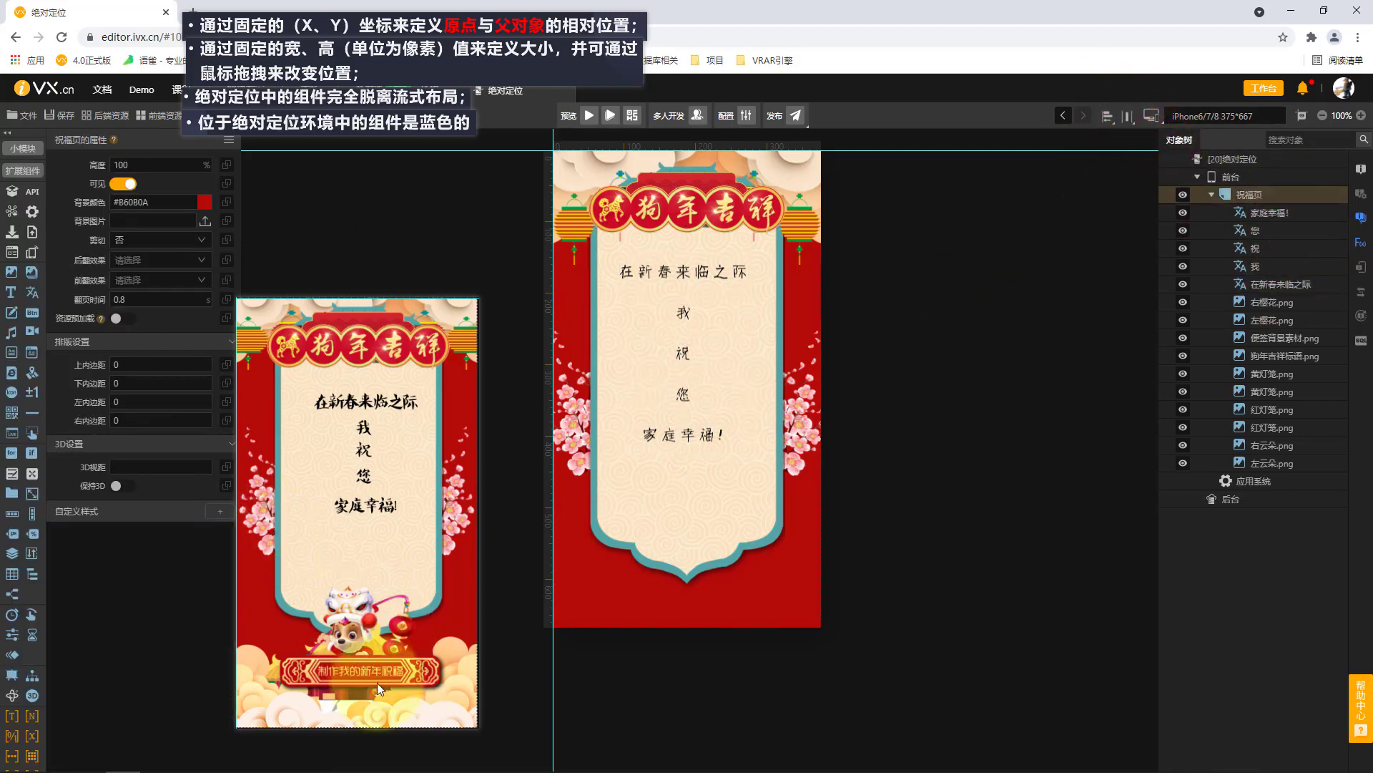
left_click(10, 272)
left_click_drag(602, 505, 779, 616)
double_click(1005, 372)
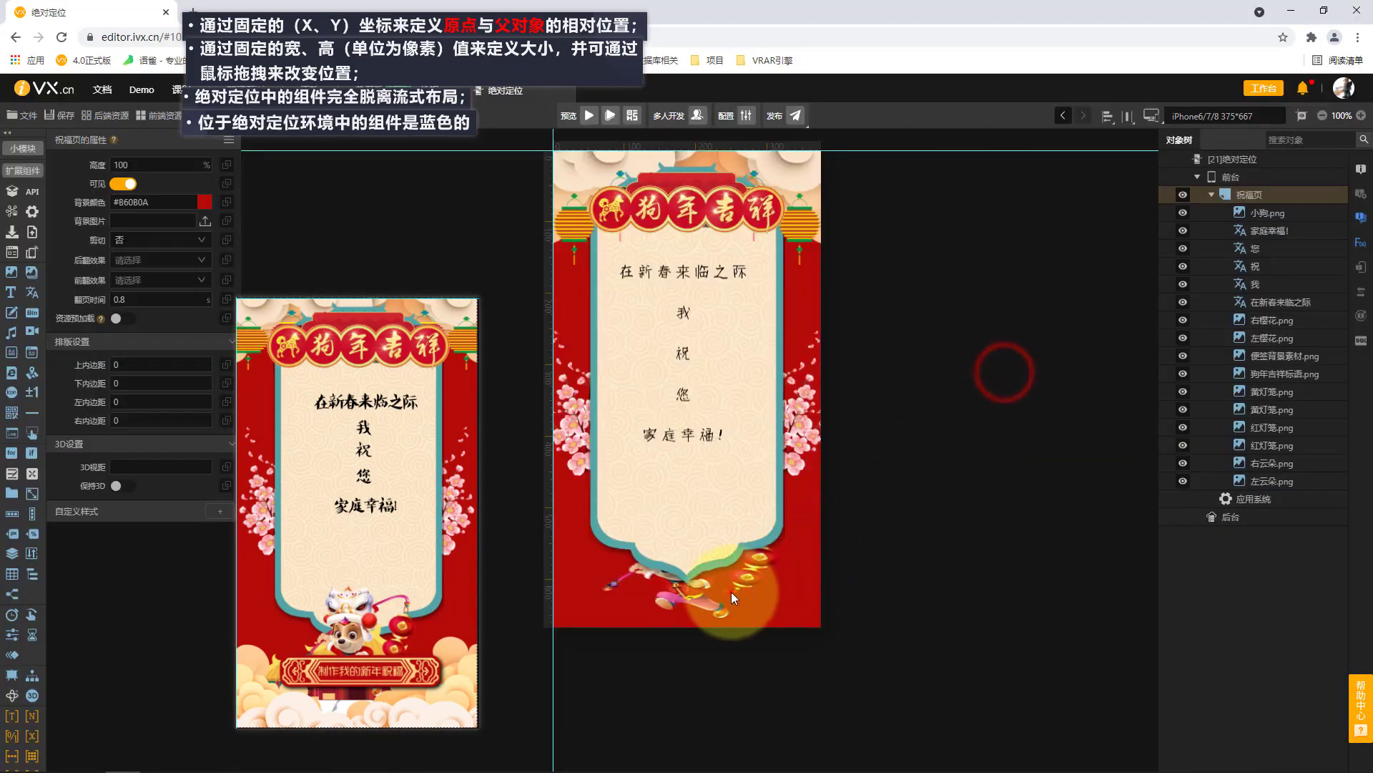
Set the 小狗.png image's stacking order (堆叠次序) to 5 and move it to X 70, Y 495.
left_click(731, 591)
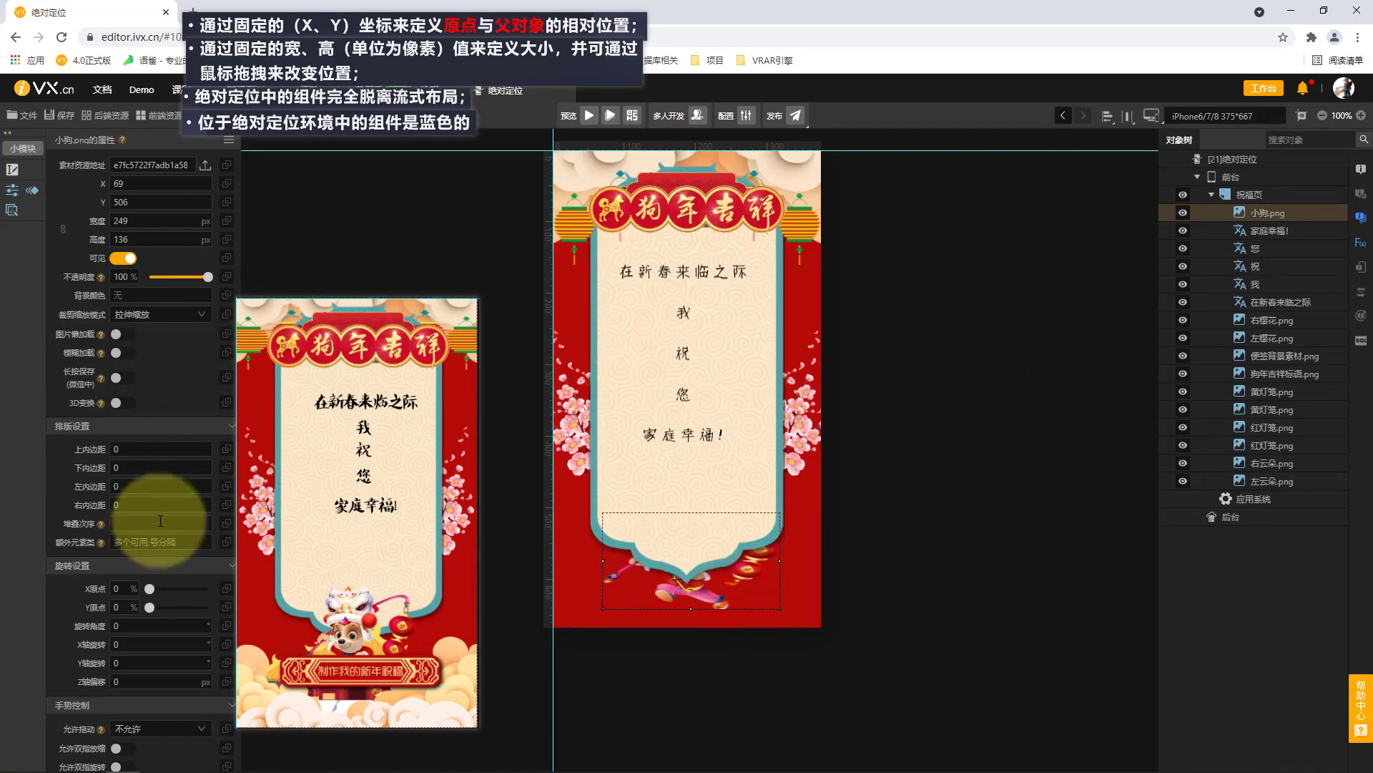
type("5")
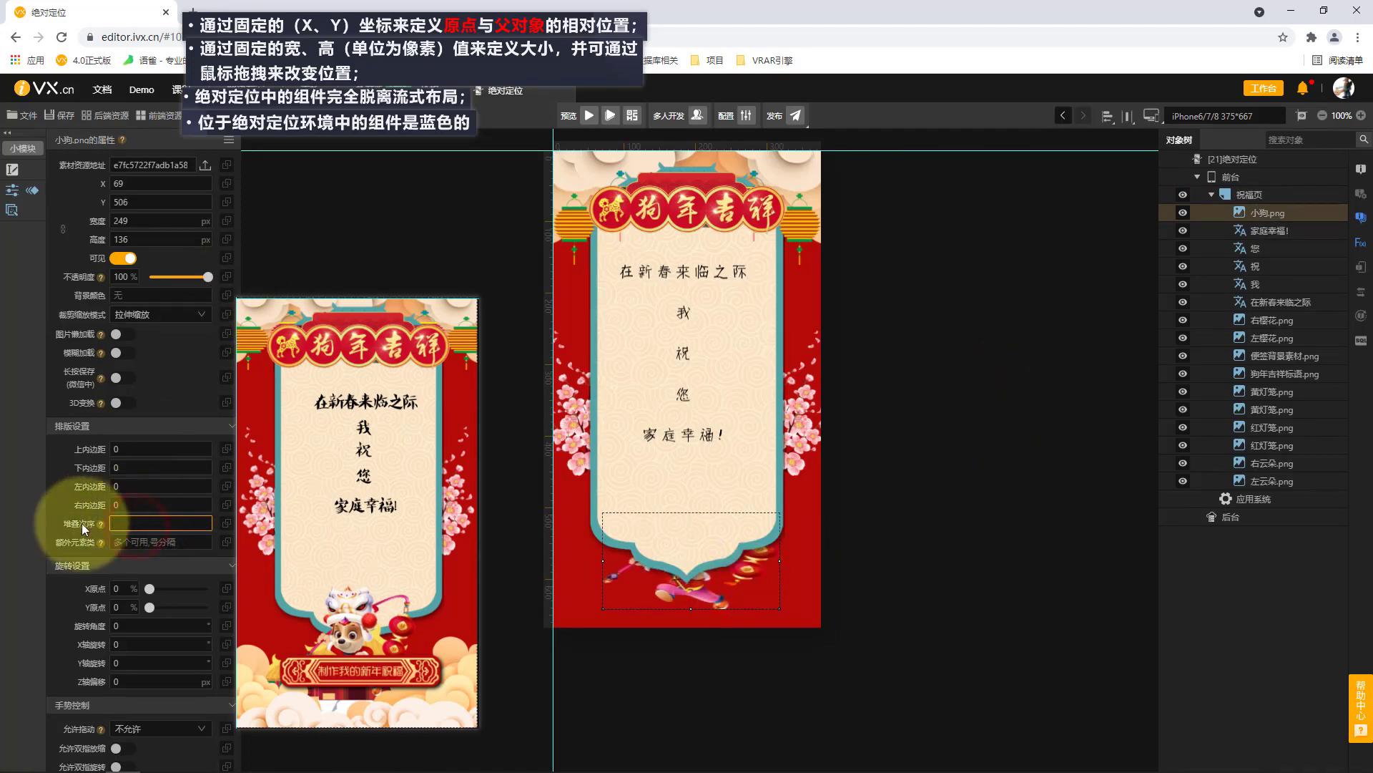
left_click_drag(736, 584, 734, 570)
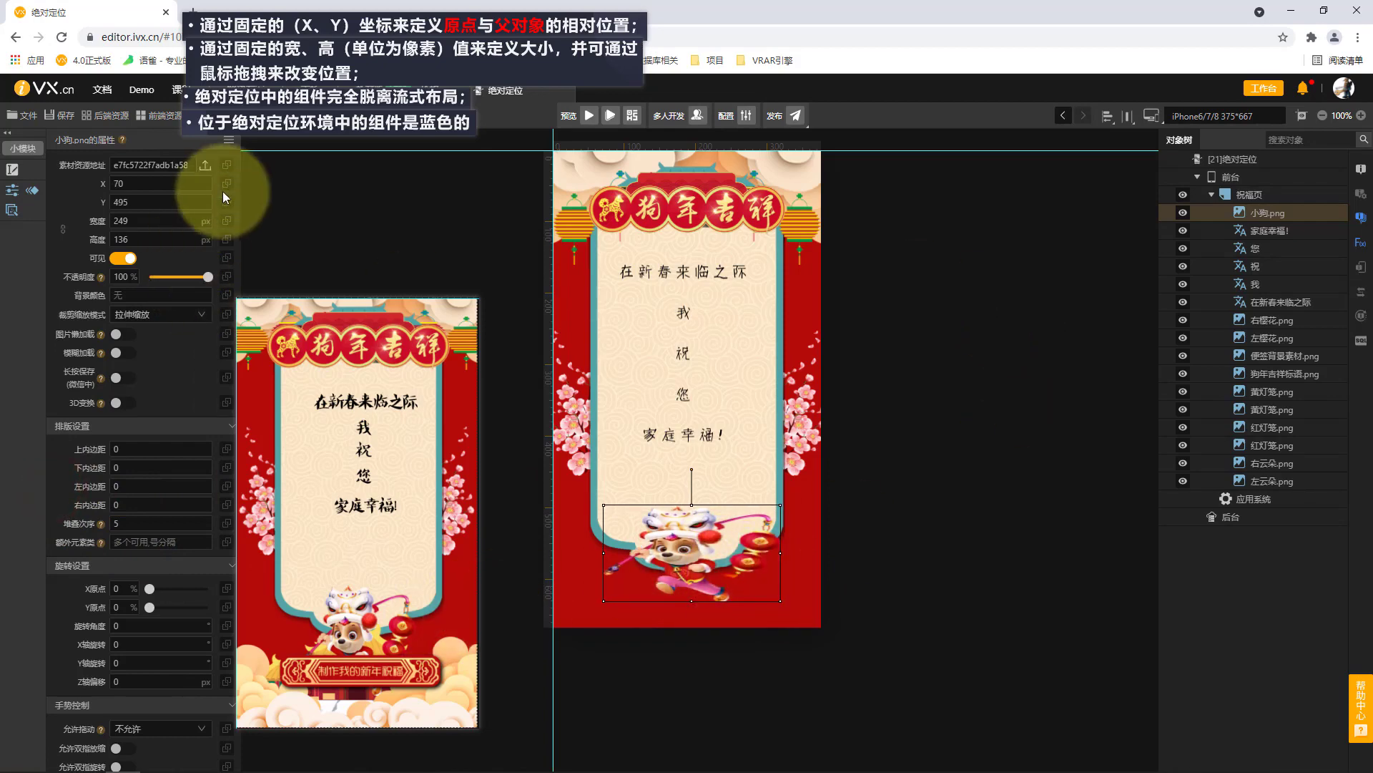
Look up the original pixel dimensions of the 小狗 image file in its detailed file properties.
left_click(205, 164)
left_click(1019, 391)
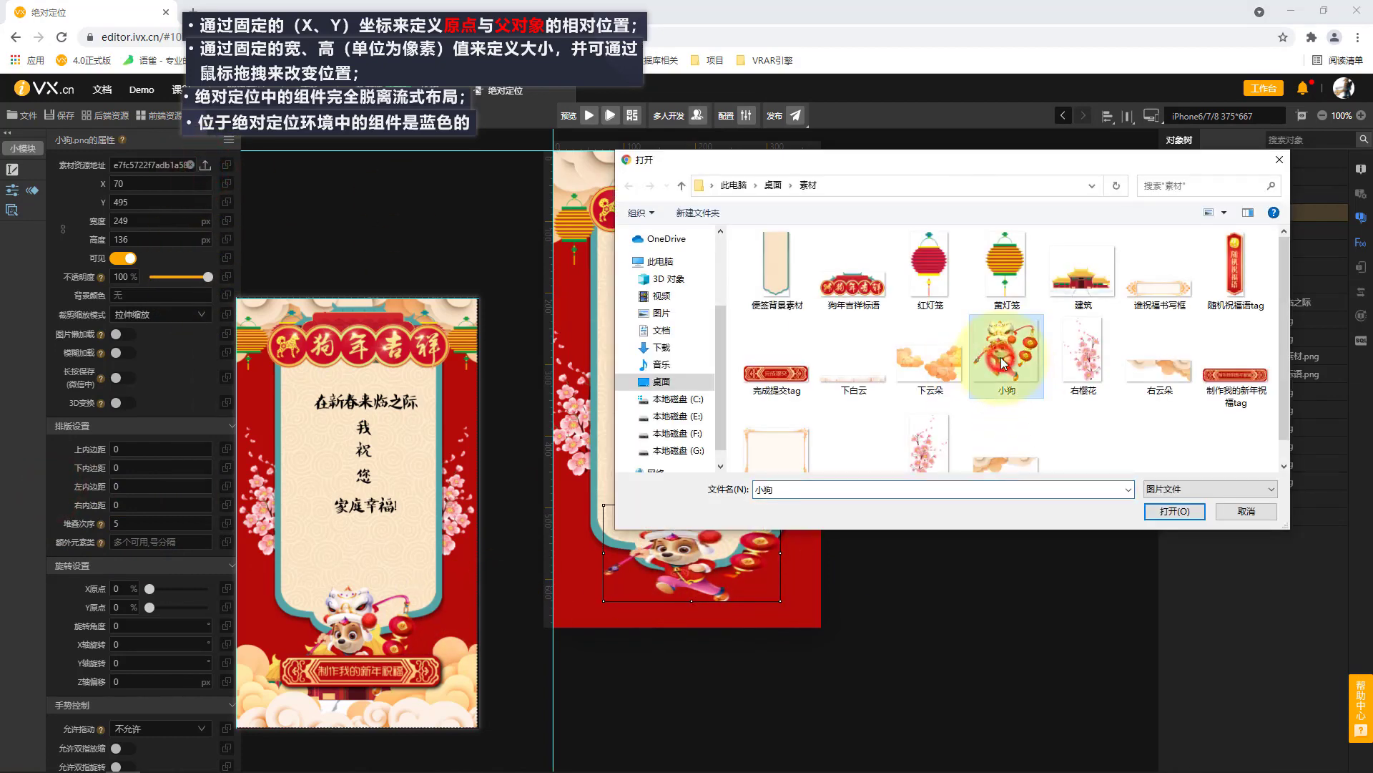
right_click(1016, 386)
left_click(1045, 757)
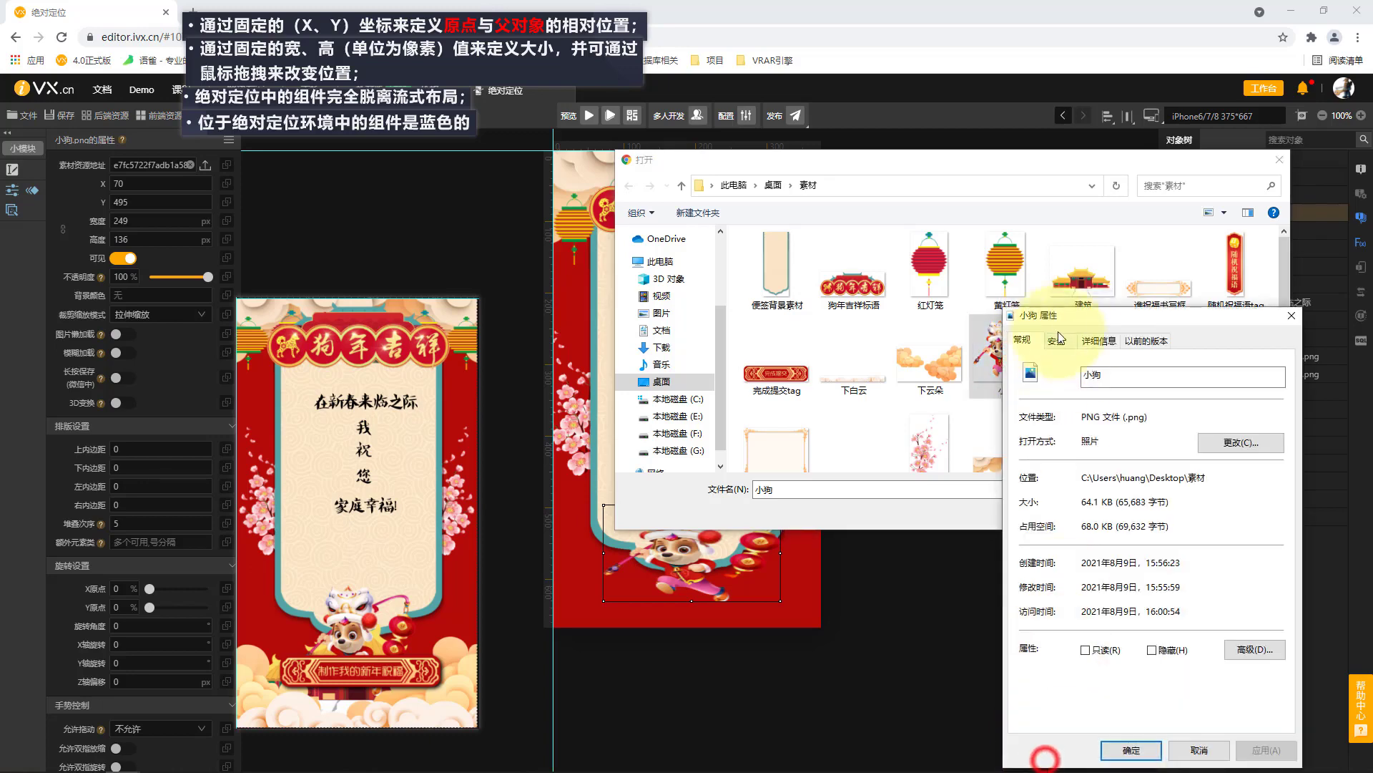
left_click(1098, 340)
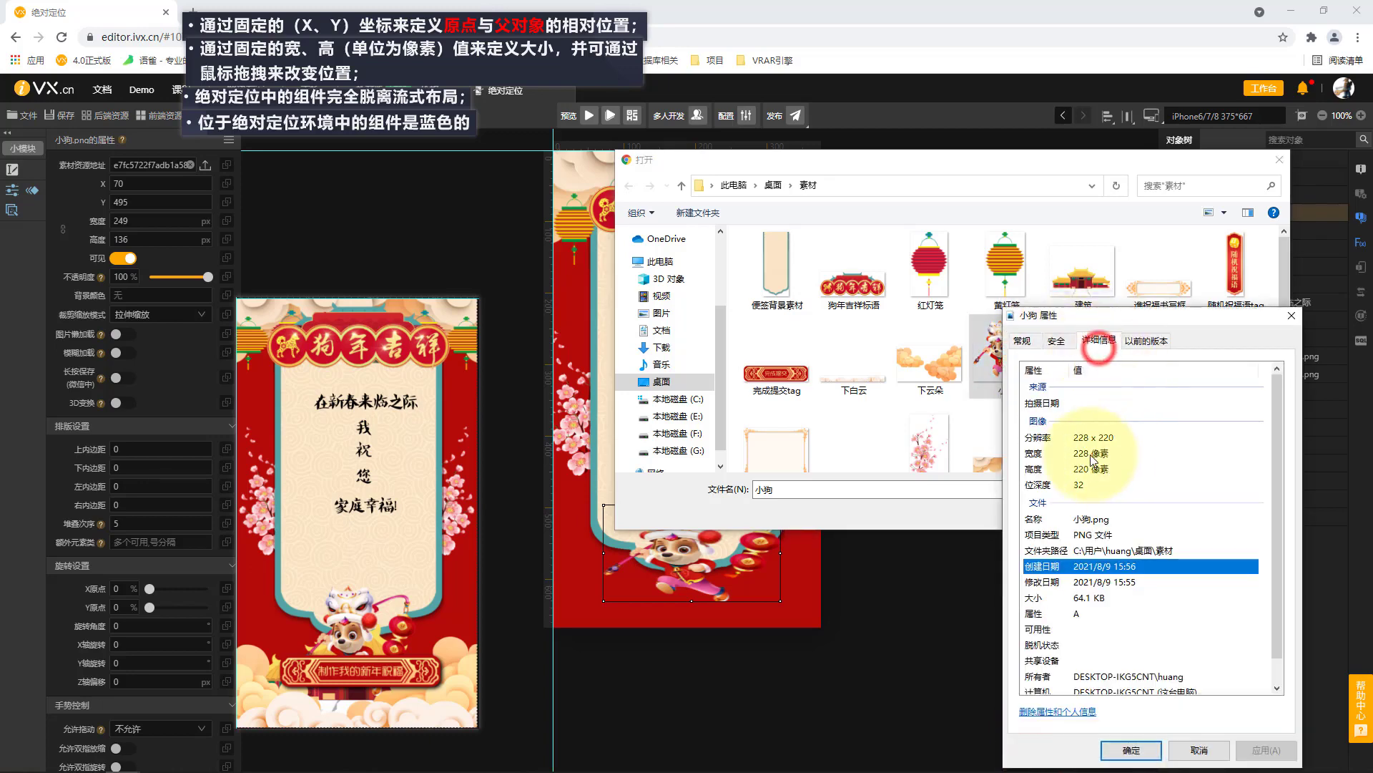
left_click(1200, 751)
left_click(1243, 510)
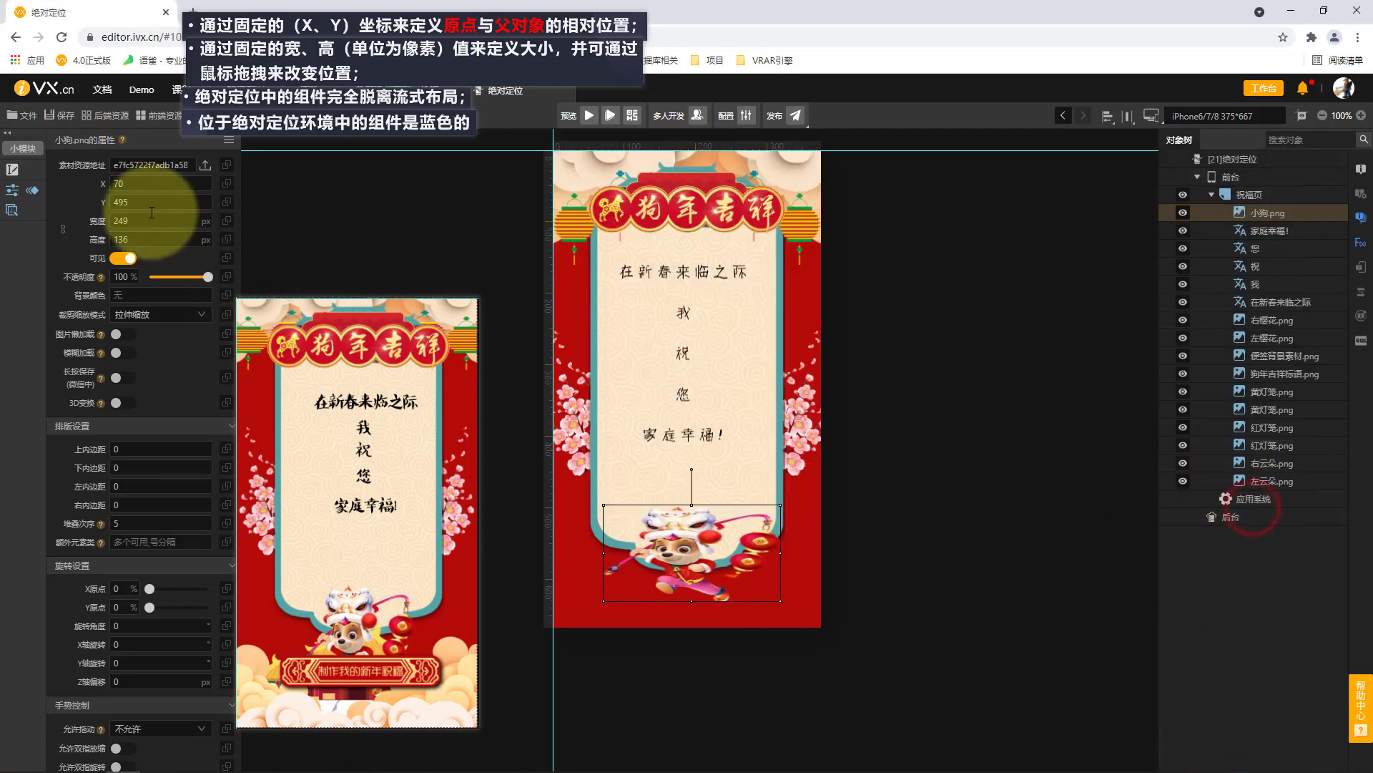
Set the 小狗.png image's size to 228 × 220 px and move it up to X 74, Y 432.
type("8")
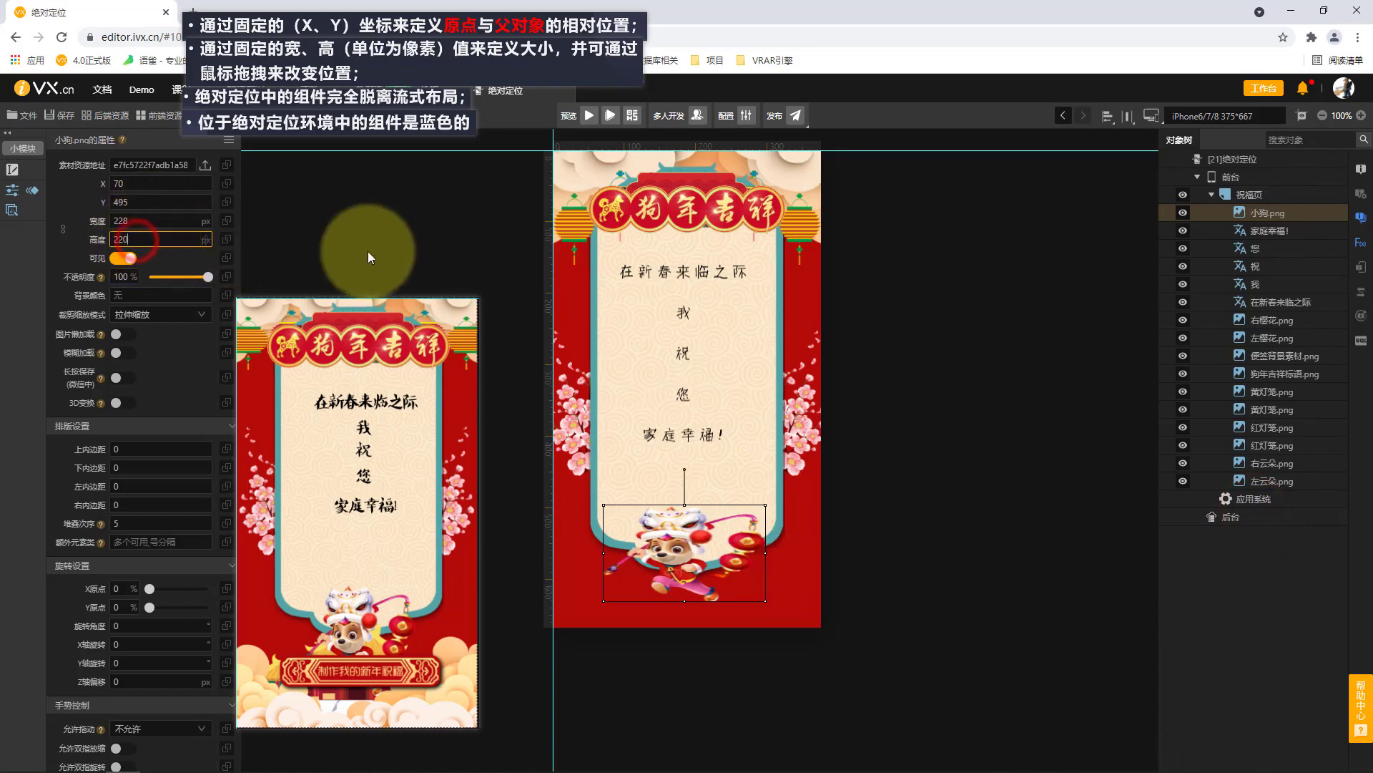
left_click(368, 243)
left_click_drag(733, 567, 728, 529)
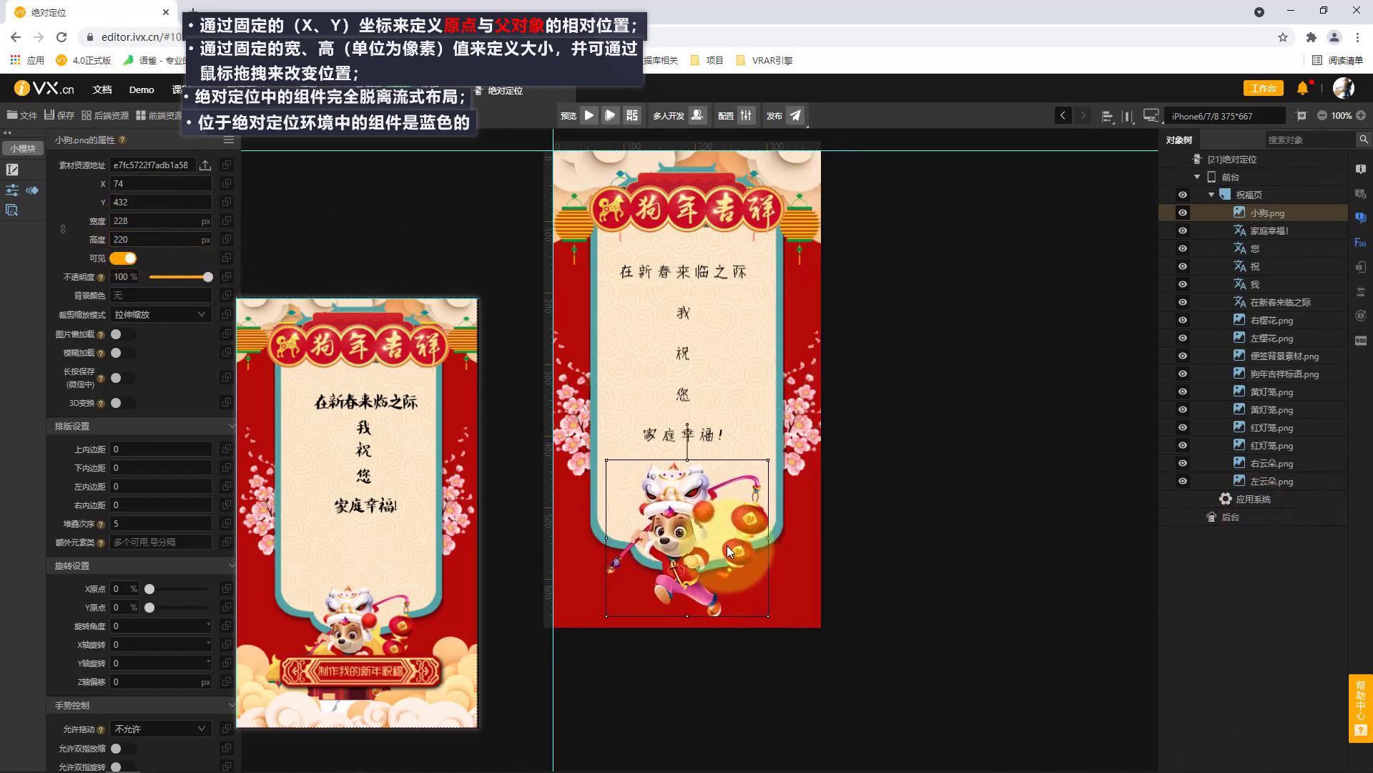
Lock the 小狗.png image's proportions and shrink it to about 163 × 157 px at X 109, Y 477.
left_click(54, 210)
left_click(63, 229)
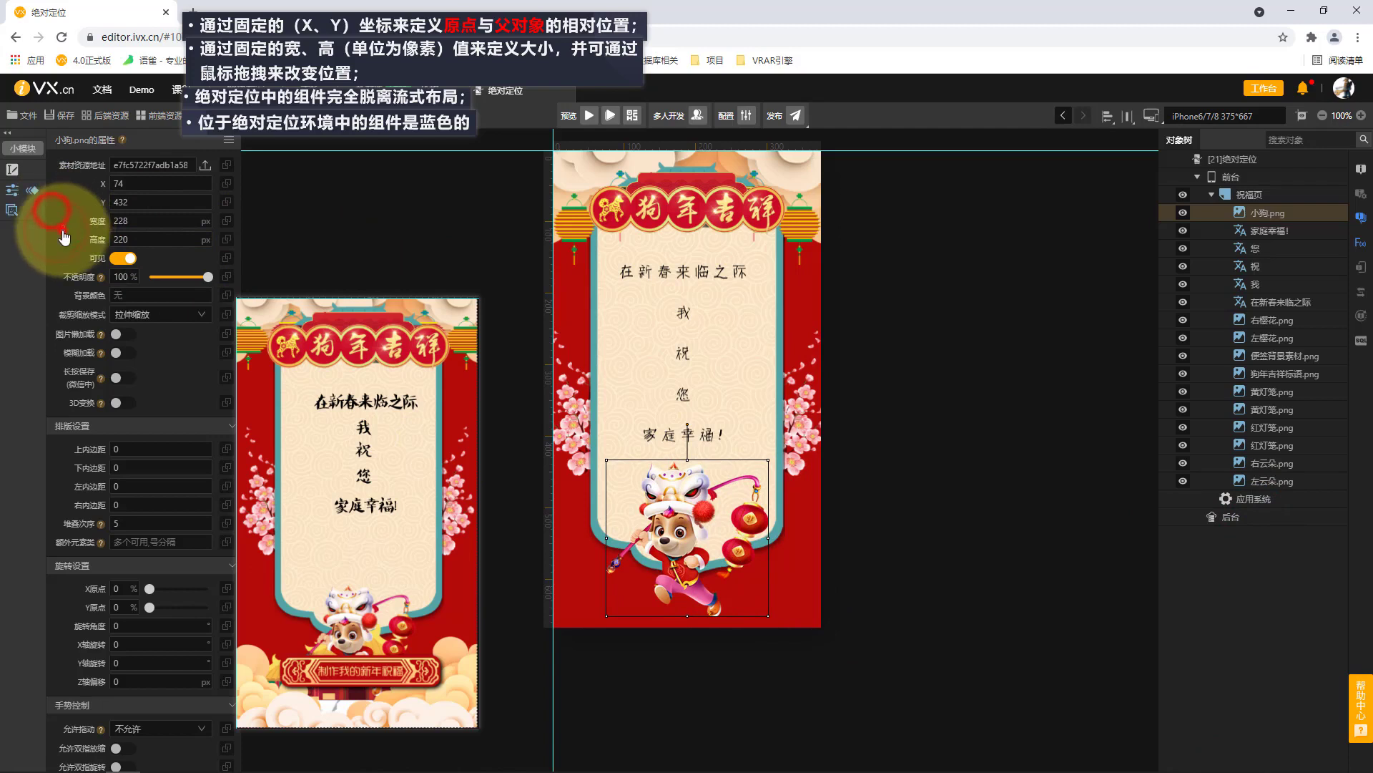
left_click_drag(610, 465, 684, 546)
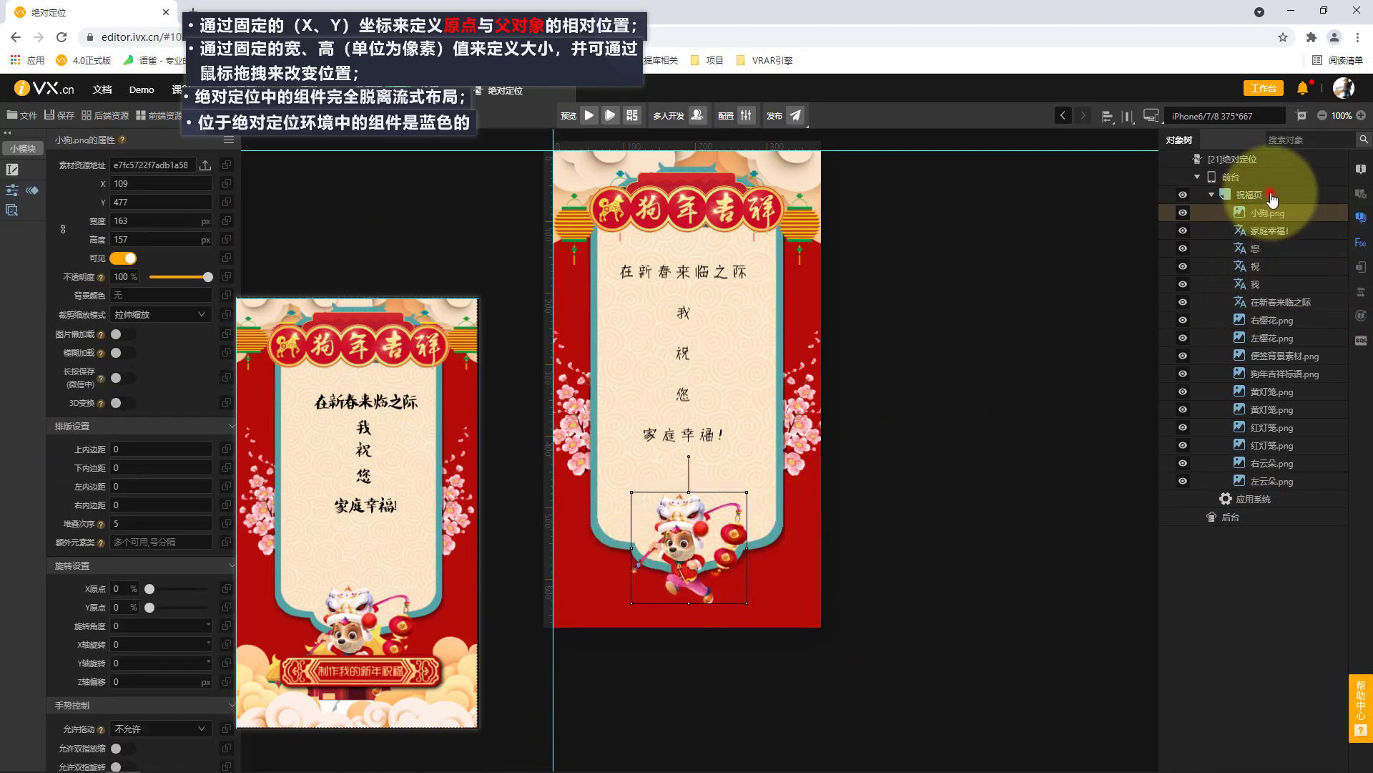
Add the 制作我的新年祝福 tag image to the 祝福页 page, about 251 × 57 px, over the dog's feet.
left_click(1272, 192)
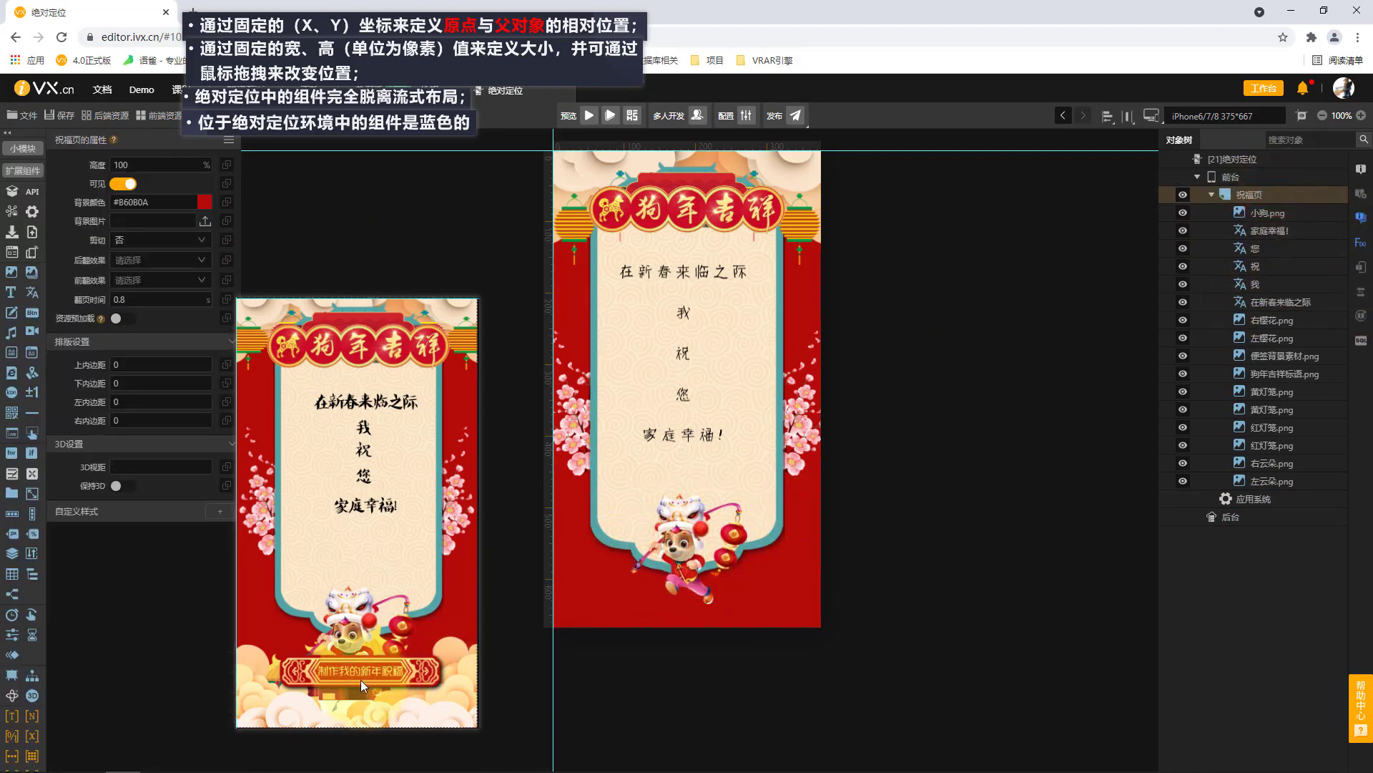
left_click(12, 272)
left_click_drag(609, 560, 789, 599)
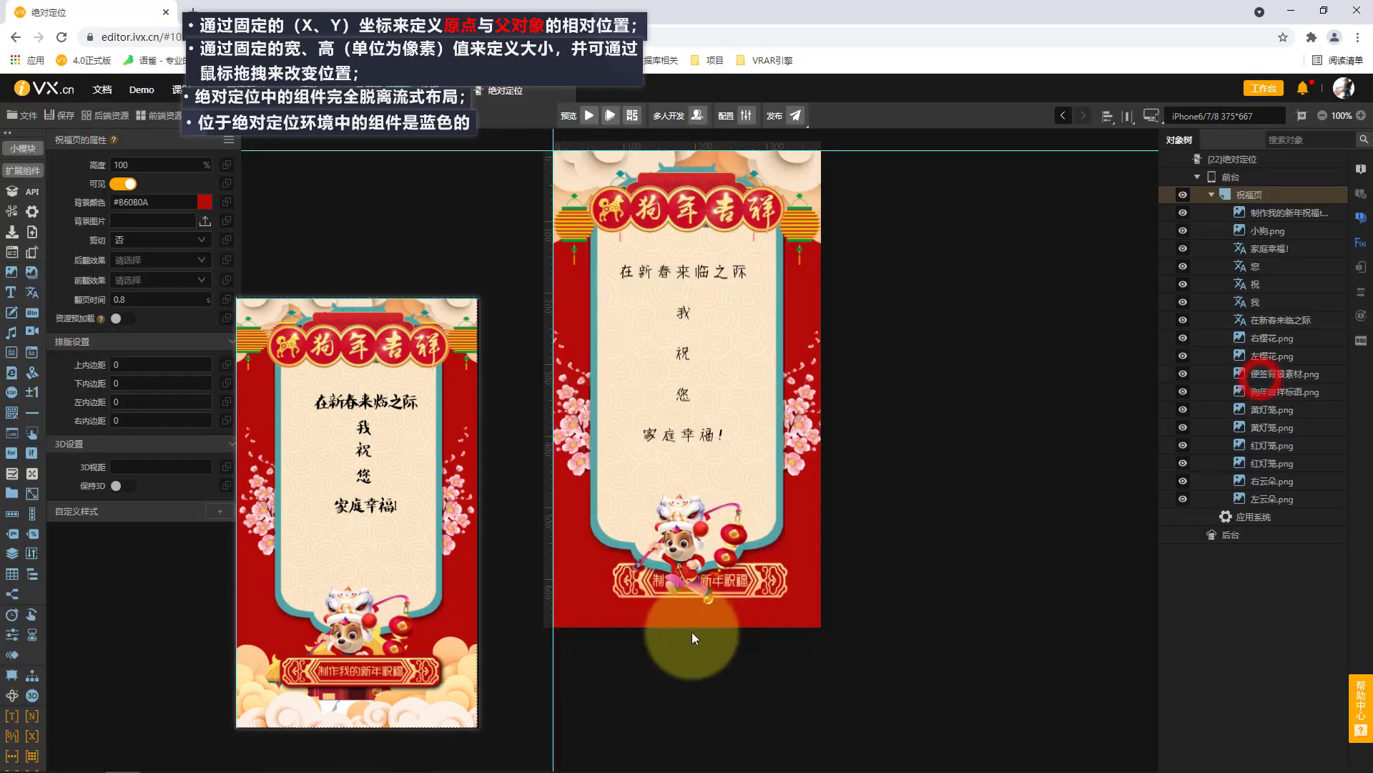
left_click(764, 581)
left_click(770, 590)
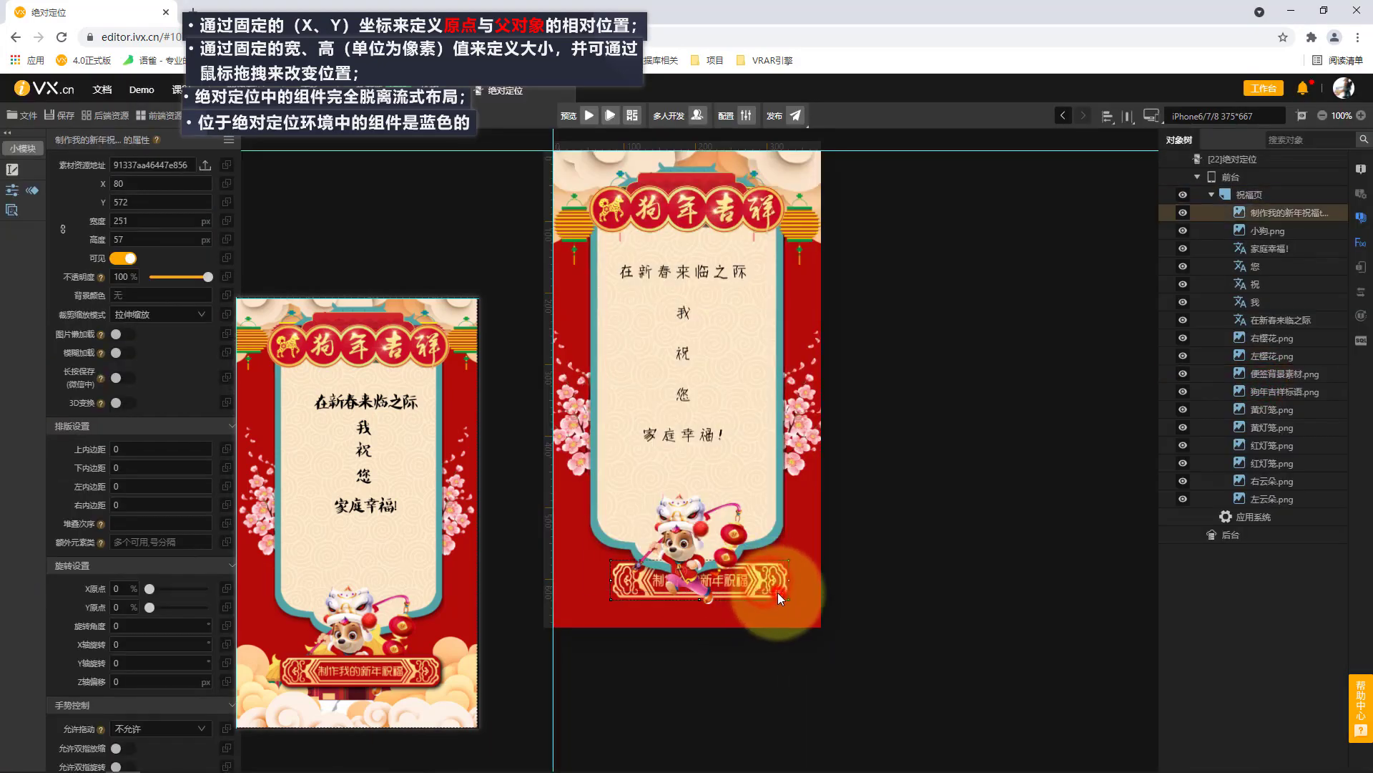
Set the 制作我的新年祝福 tag's stacking order (堆叠次序) to 6, widen it to about 260 px and place it at X 66, Y 573.
left_click_drag(771, 594, 761, 592)
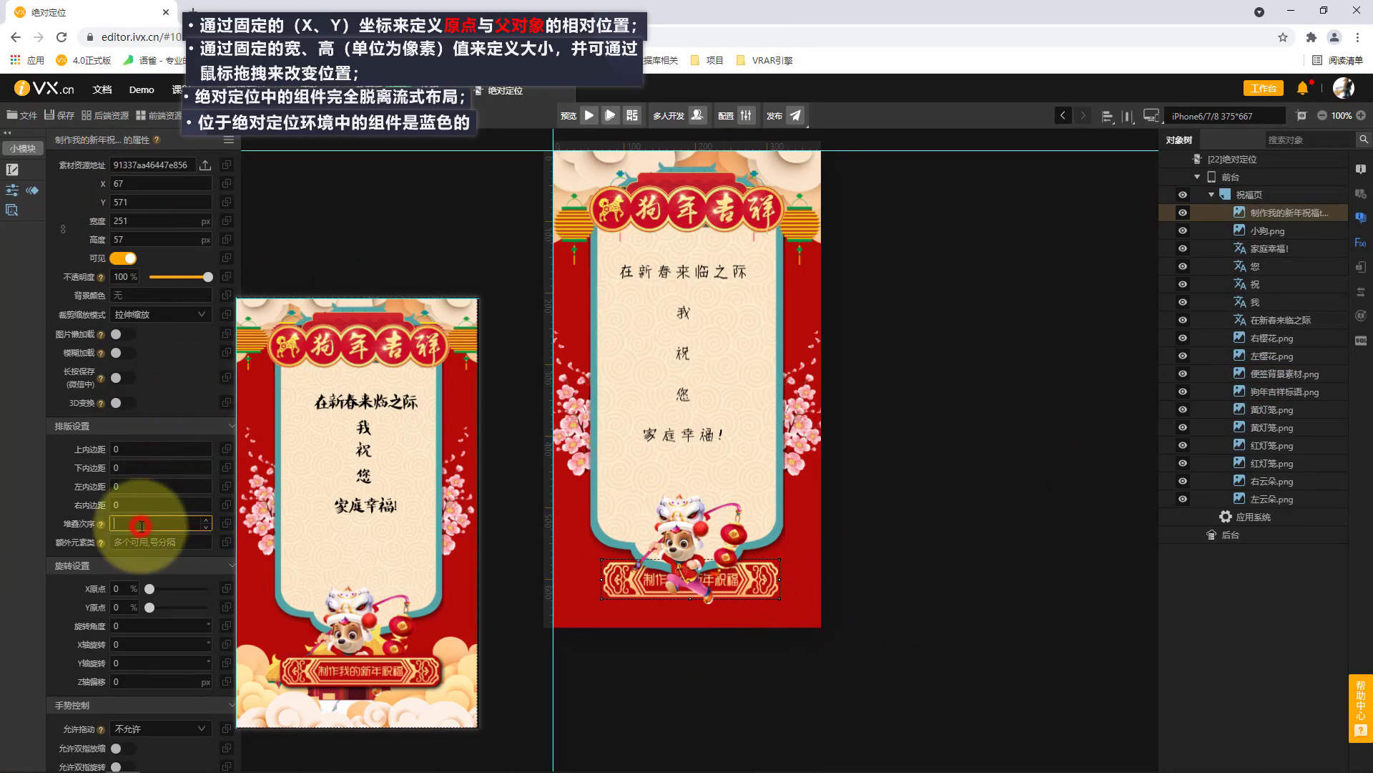
type("6")
mouse_move(744, 588)
left_mouse_down()
mouse_move(784, 581)
mouse_move(744, 581)
left_mouse_up()
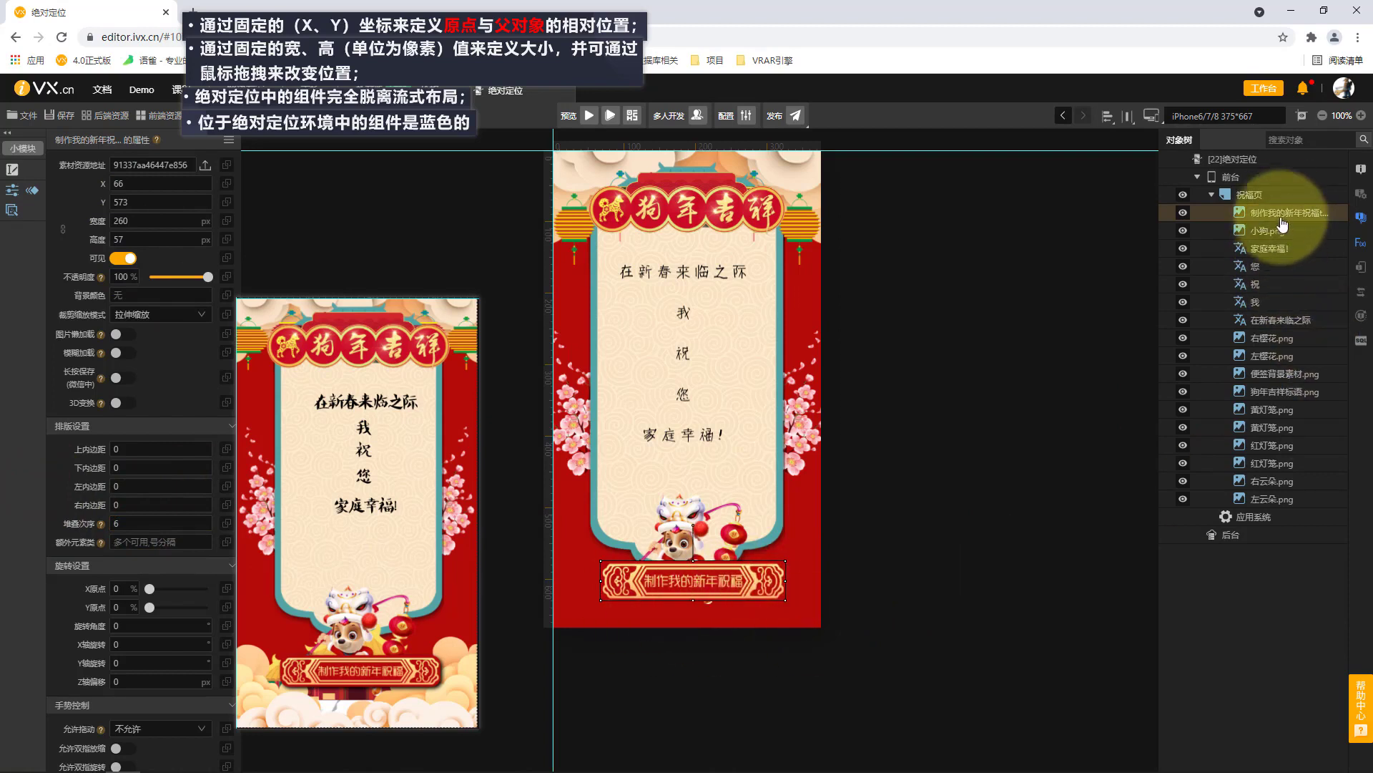
Add the 下云朵.png image to the 祝福页 page, about 302 × 212 px, at X 7, Y 536.
left_click(1280, 194)
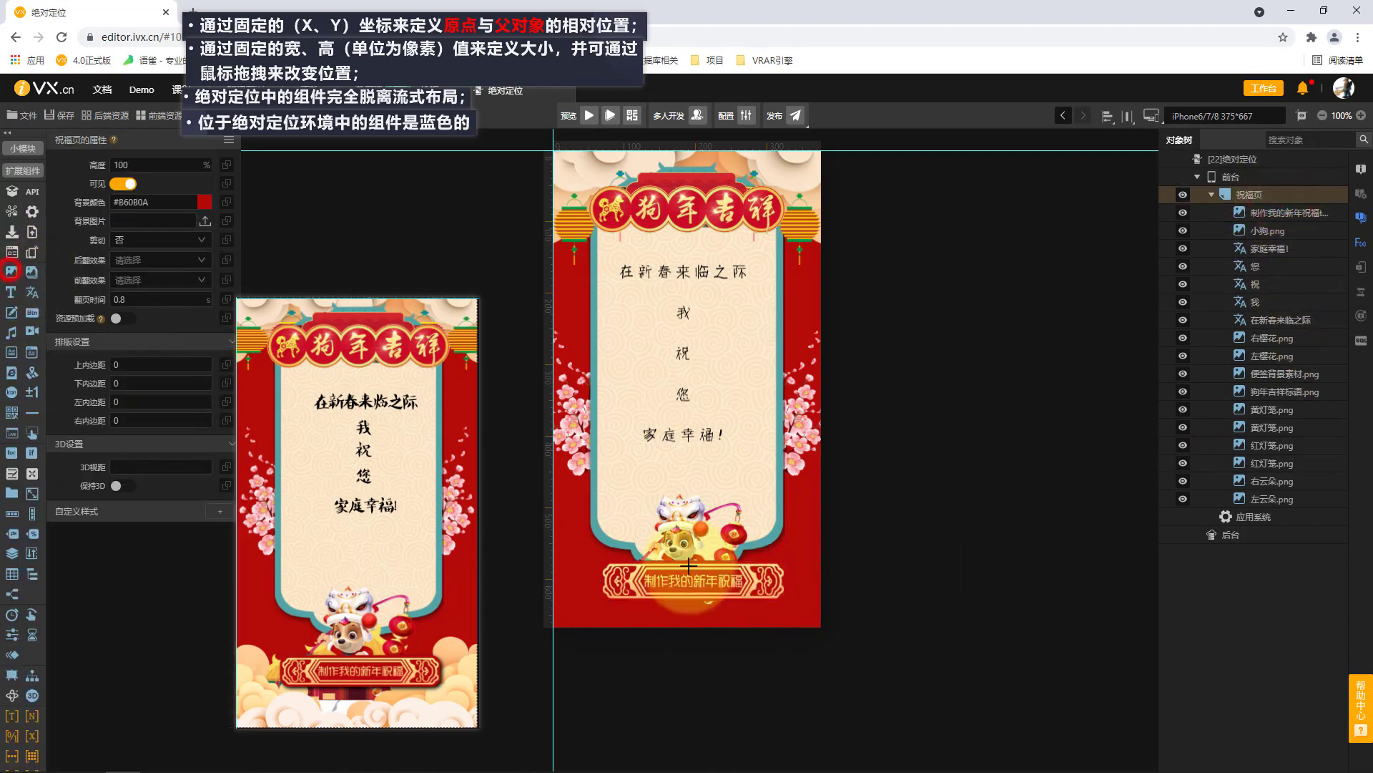
mouse_move(558, 533)
left_mouse_down()
mouse_move(680, 598)
mouse_move(774, 685)
left_mouse_up()
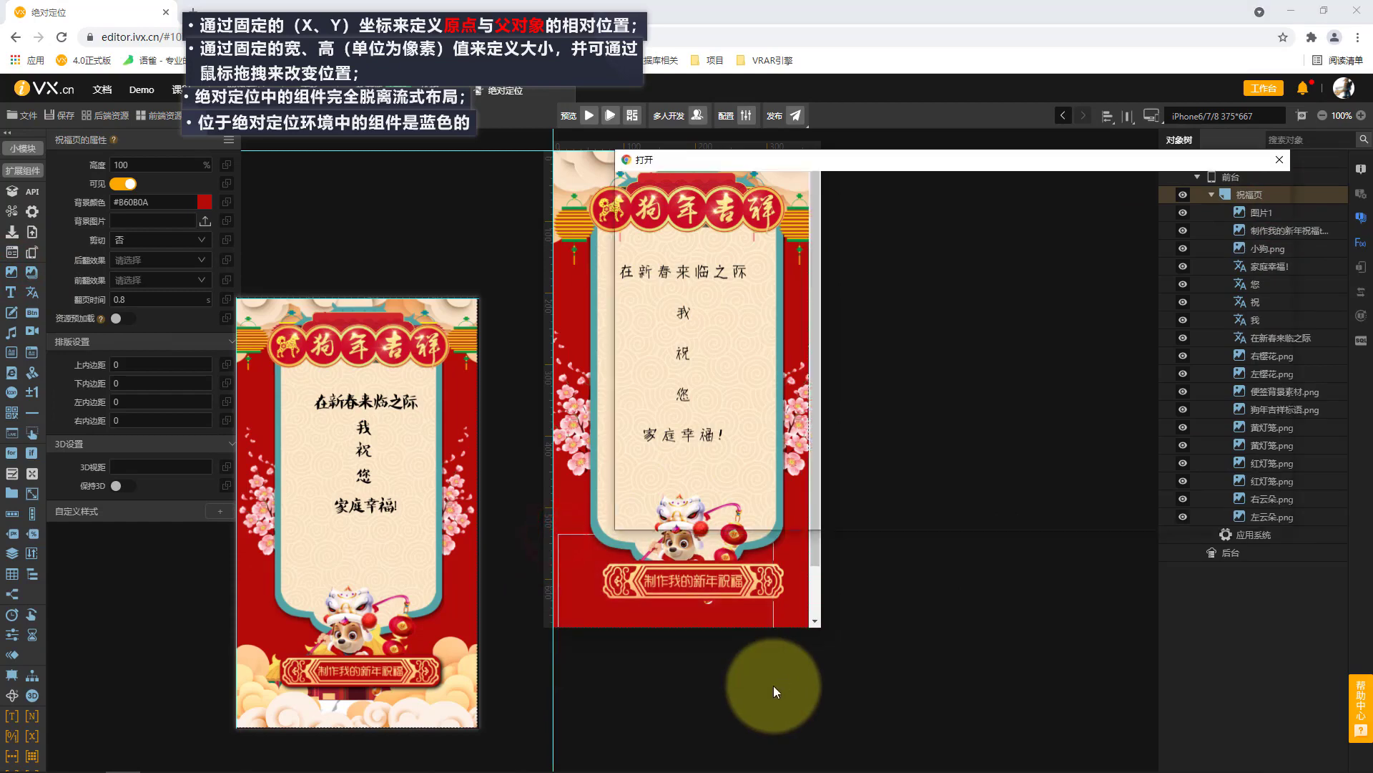
double_click(935, 371)
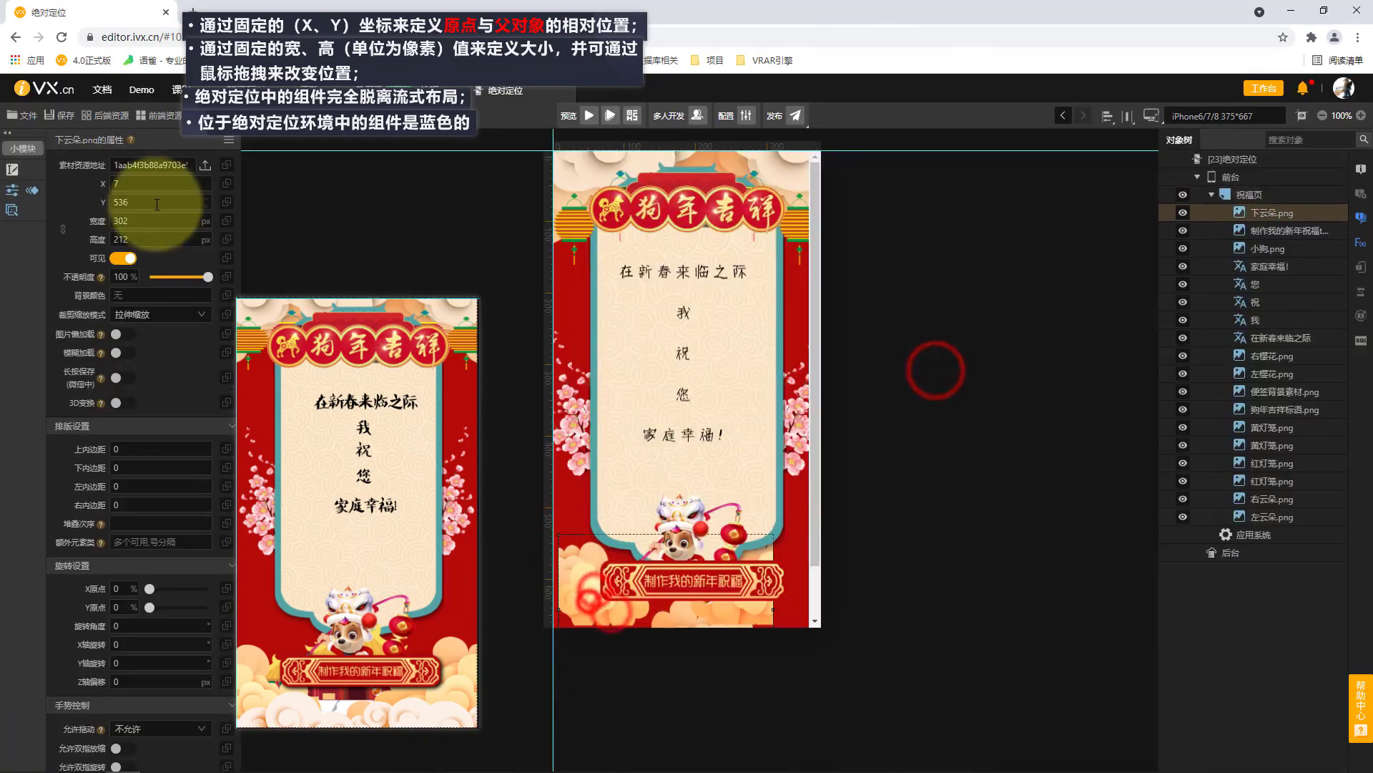
Look up the original pixel dimensions of the 下云朵 image file in its detailed file properties.
left_click(204, 170)
left_click(930, 361)
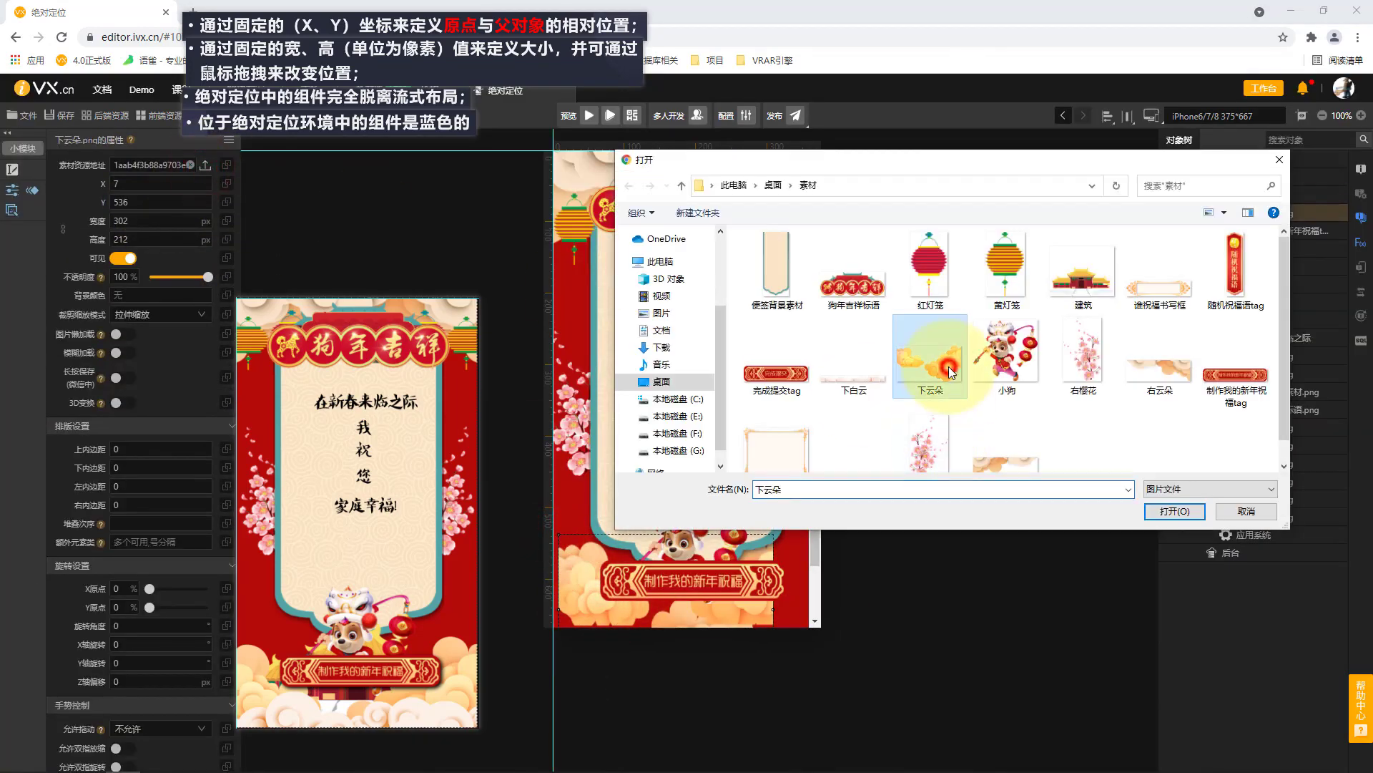
right_click(950, 379)
left_click(999, 761)
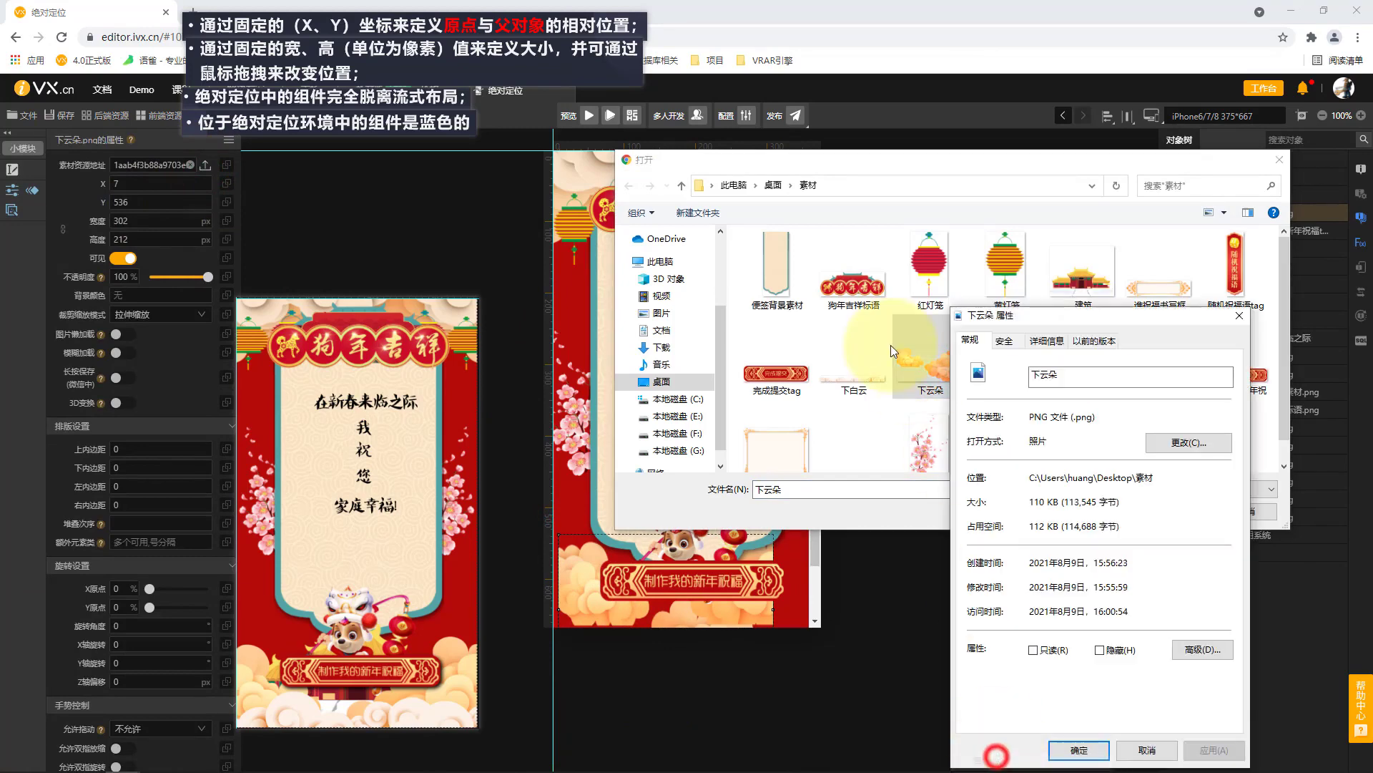
left_click(1047, 340)
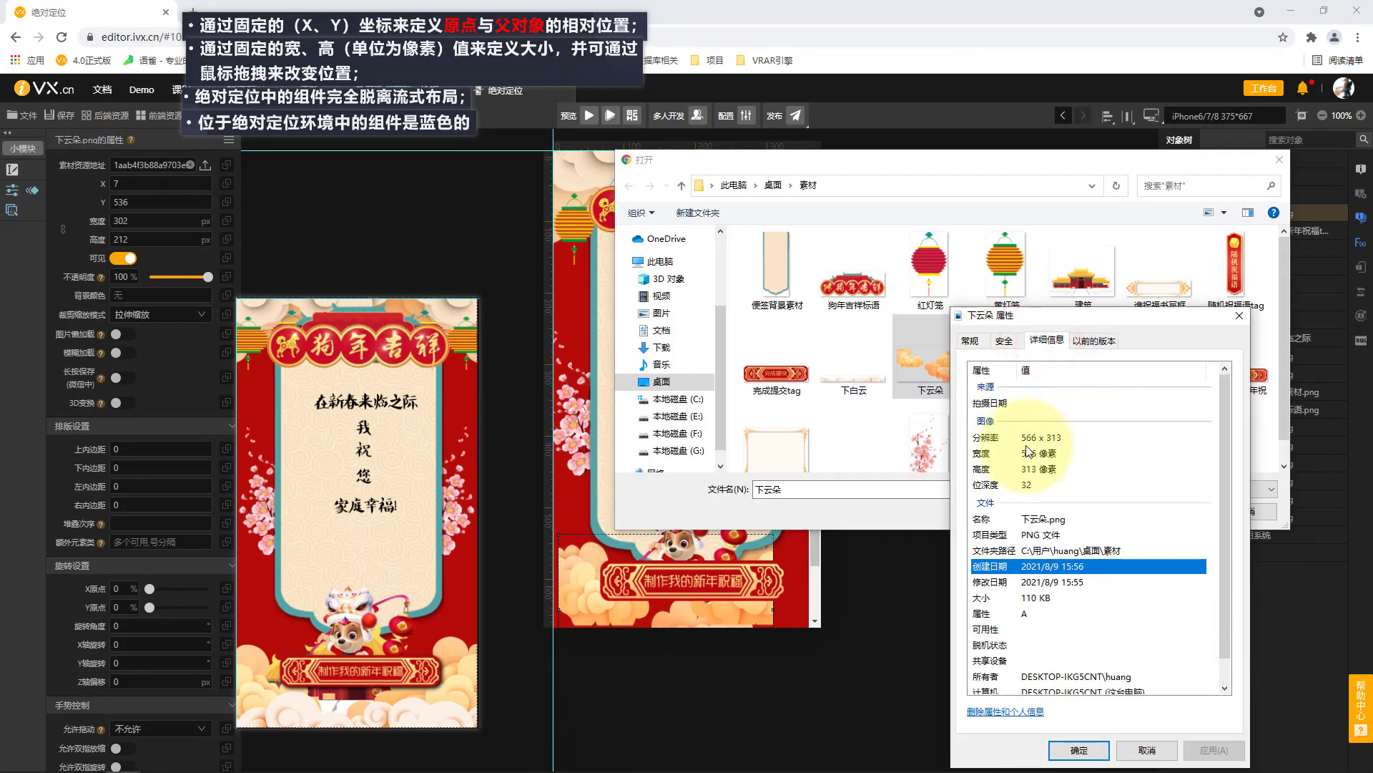
left_click(1241, 315)
left_click(1280, 161)
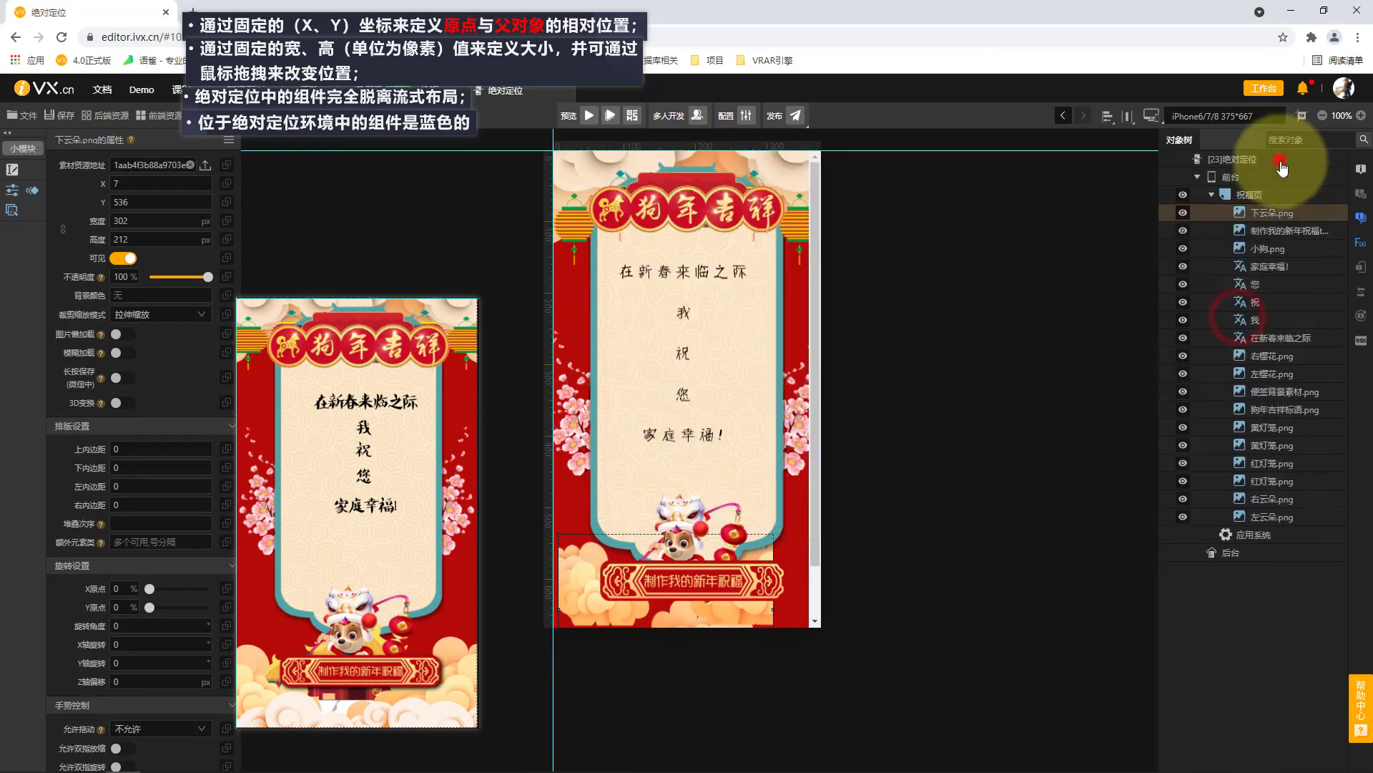
Set the 下云朵.png image's width to 566 px and height to 313 px.
left_click(150, 203)
left_click(150, 220)
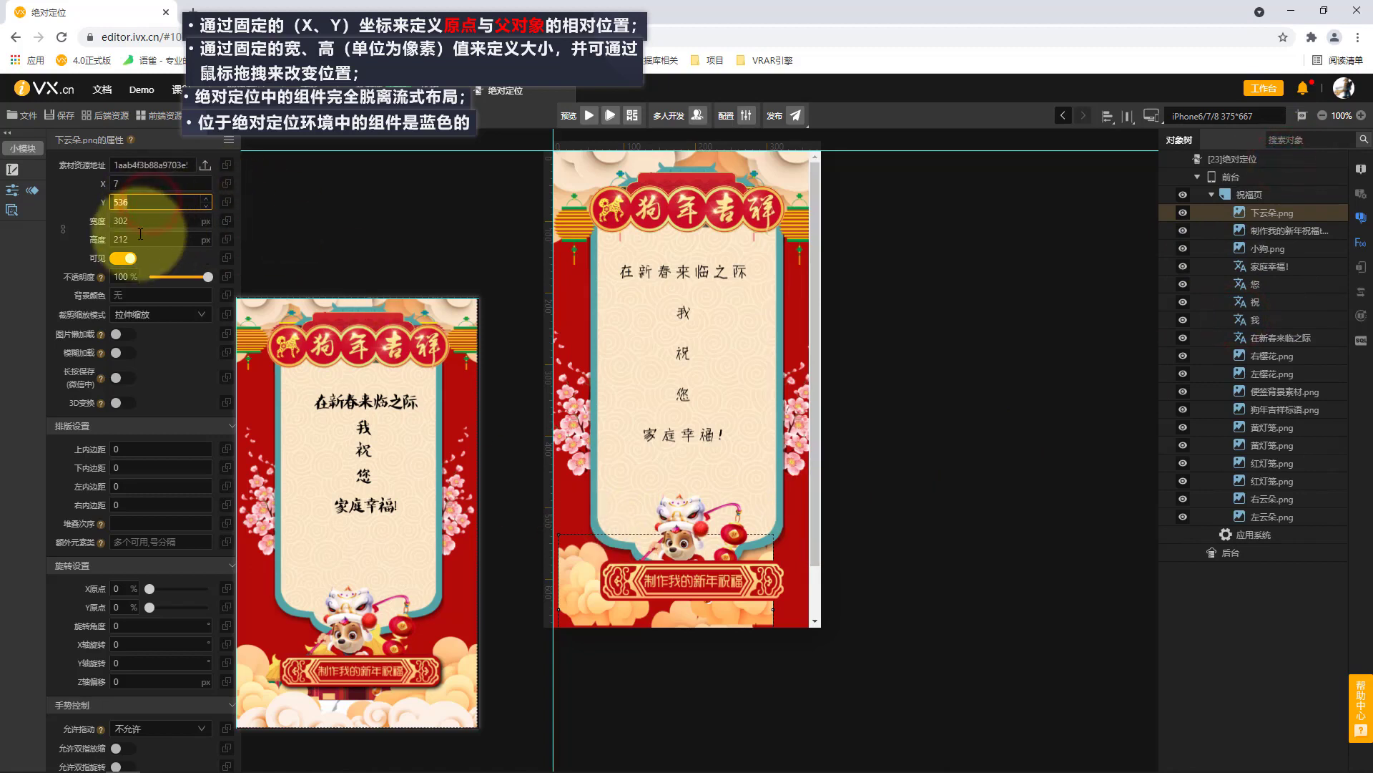
type("566")
left_click(146, 239)
type("31")
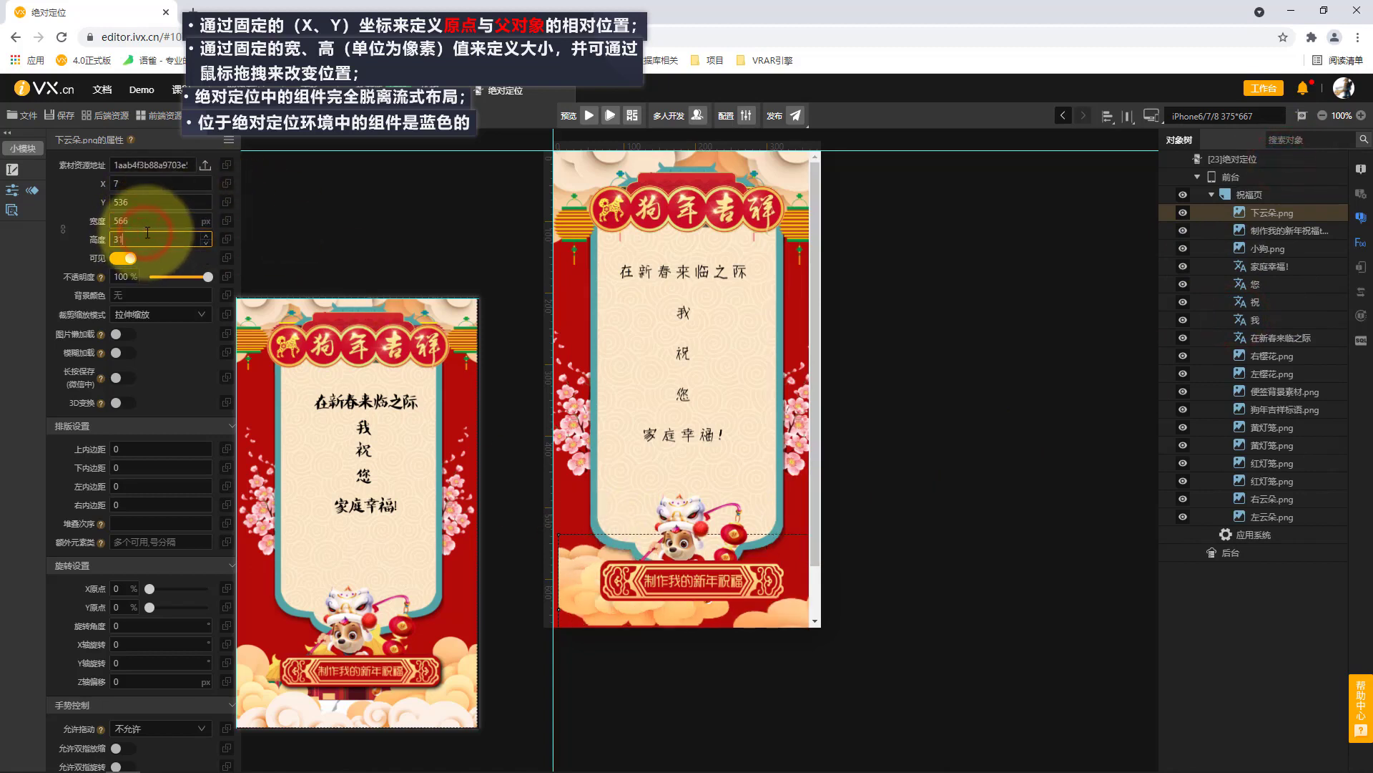
type("3")
Lock the 下云朵.png image's proportions and scale it to a width of 375 px.
left_click(60, 239)
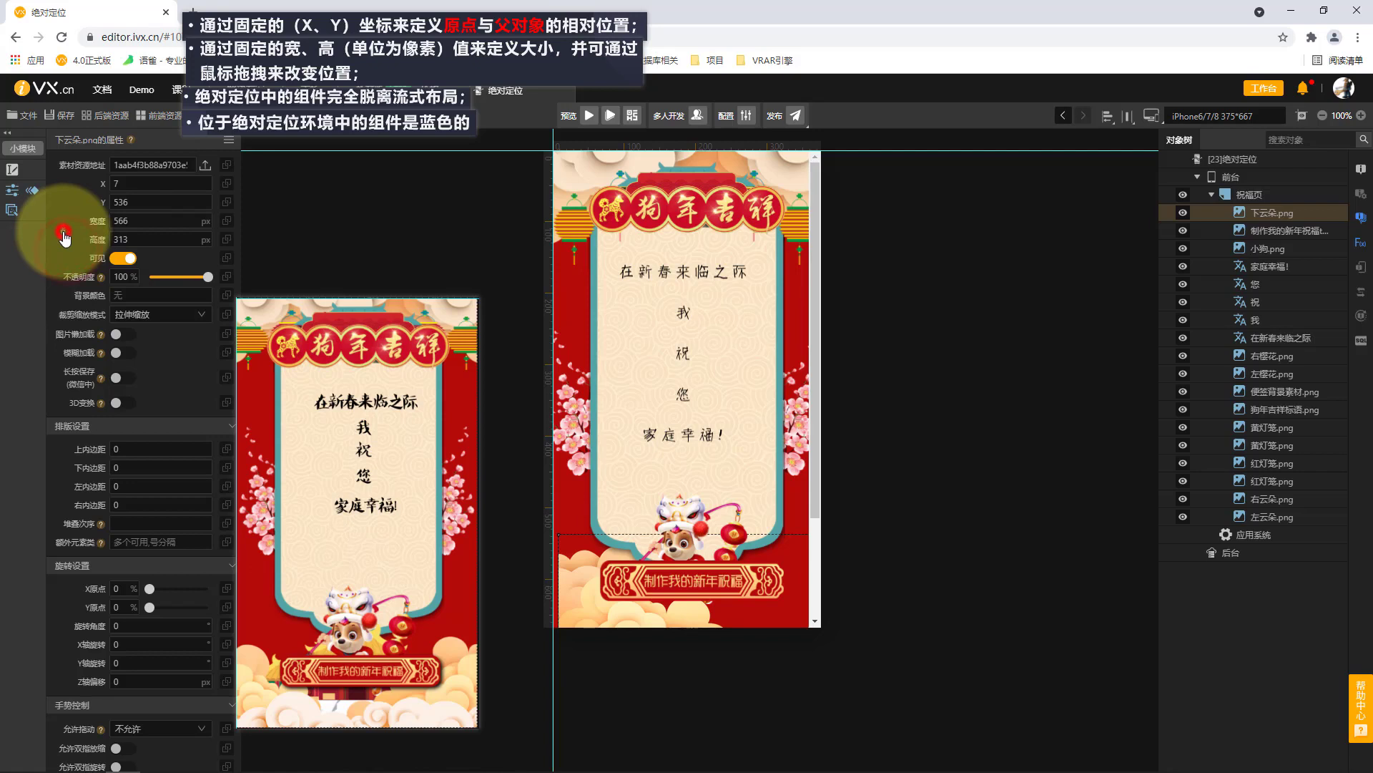
left_click(153, 221)
type("375")
left_click(53, 246)
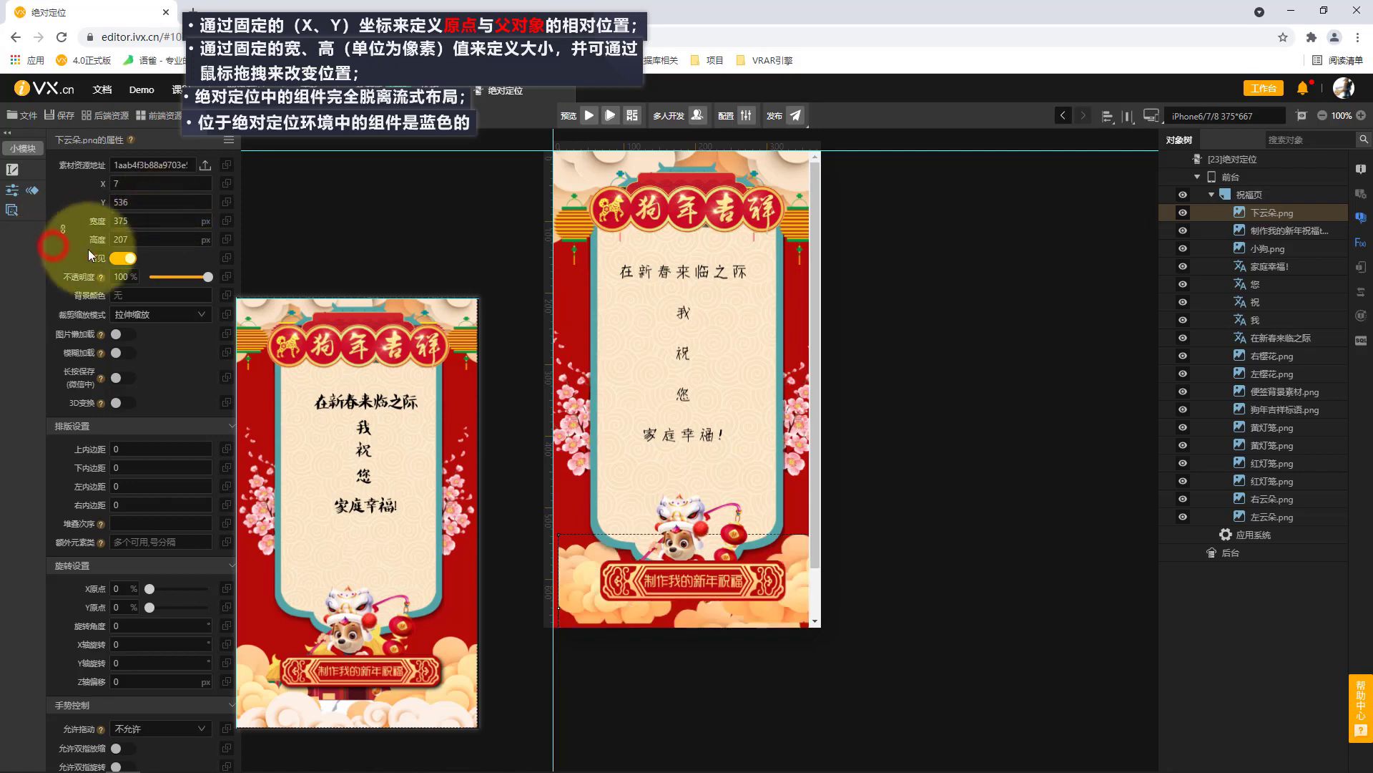
Set the 下云朵.png image's X position to 0 and nudge the image down a few pixels.
left_click(120, 187)
type("0")
left_click(57, 240)
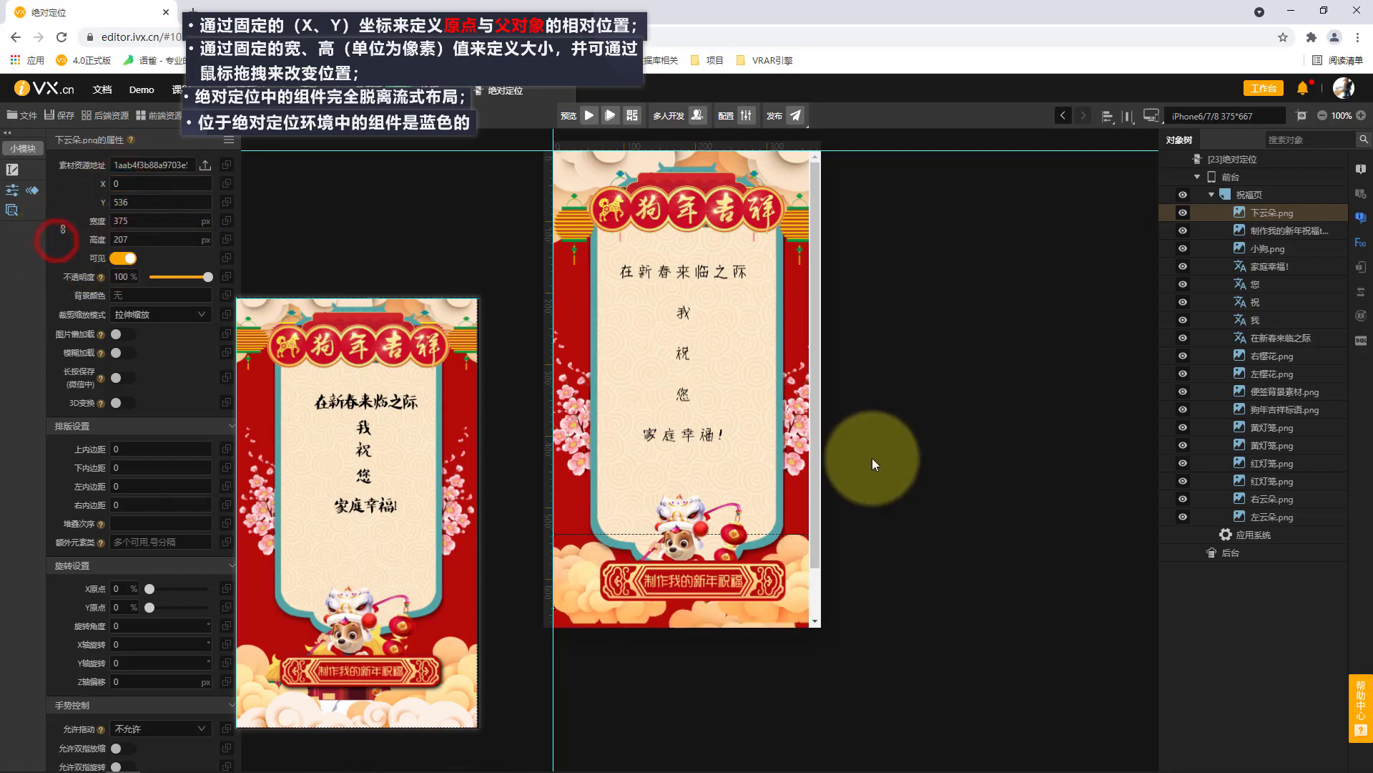
key("Down")
key("Down")
key("Down")
key("Down")
key("Down")
key("Down")
key("Down")
key("Down")
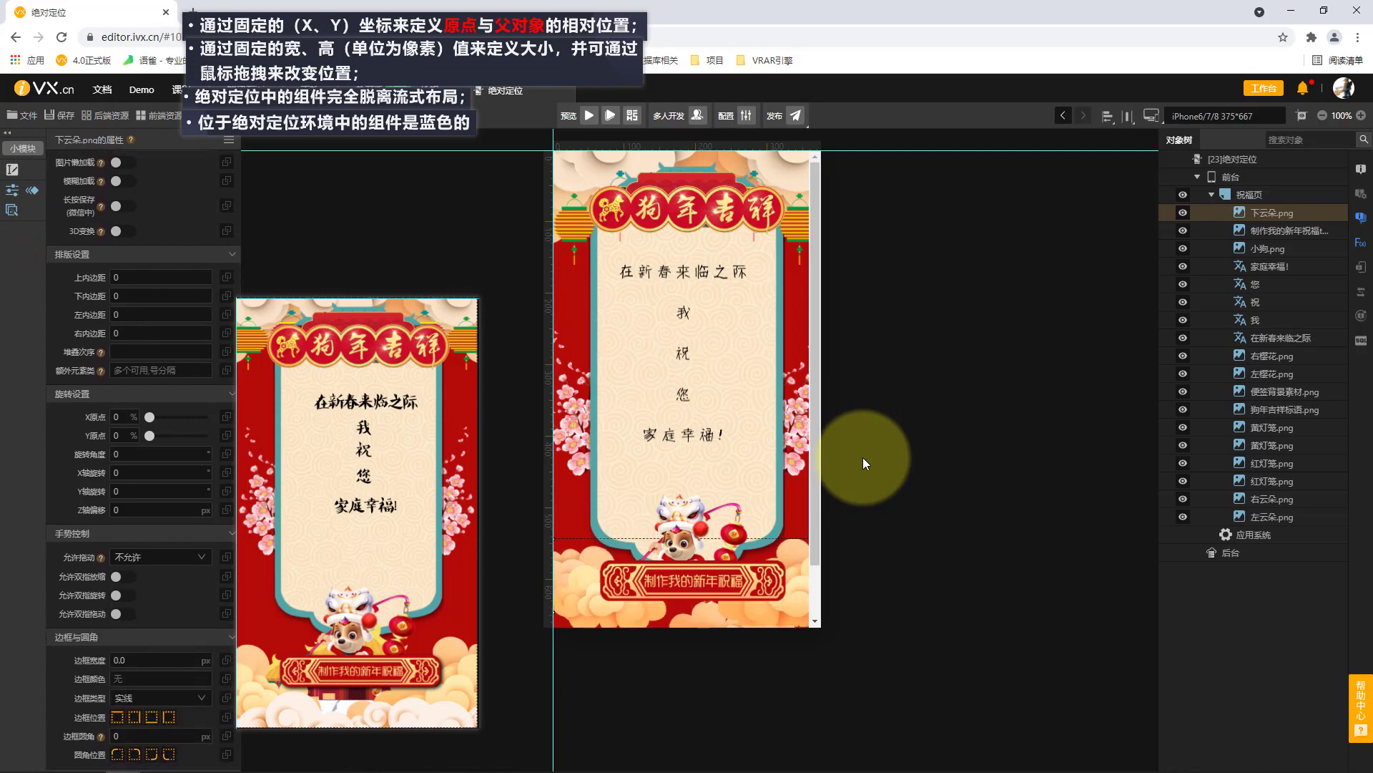
Check the 下白云 file's pixel dimensions and add the image across the foot of the 祝福页 page, about 400 × 138 px.
left_click(1274, 197)
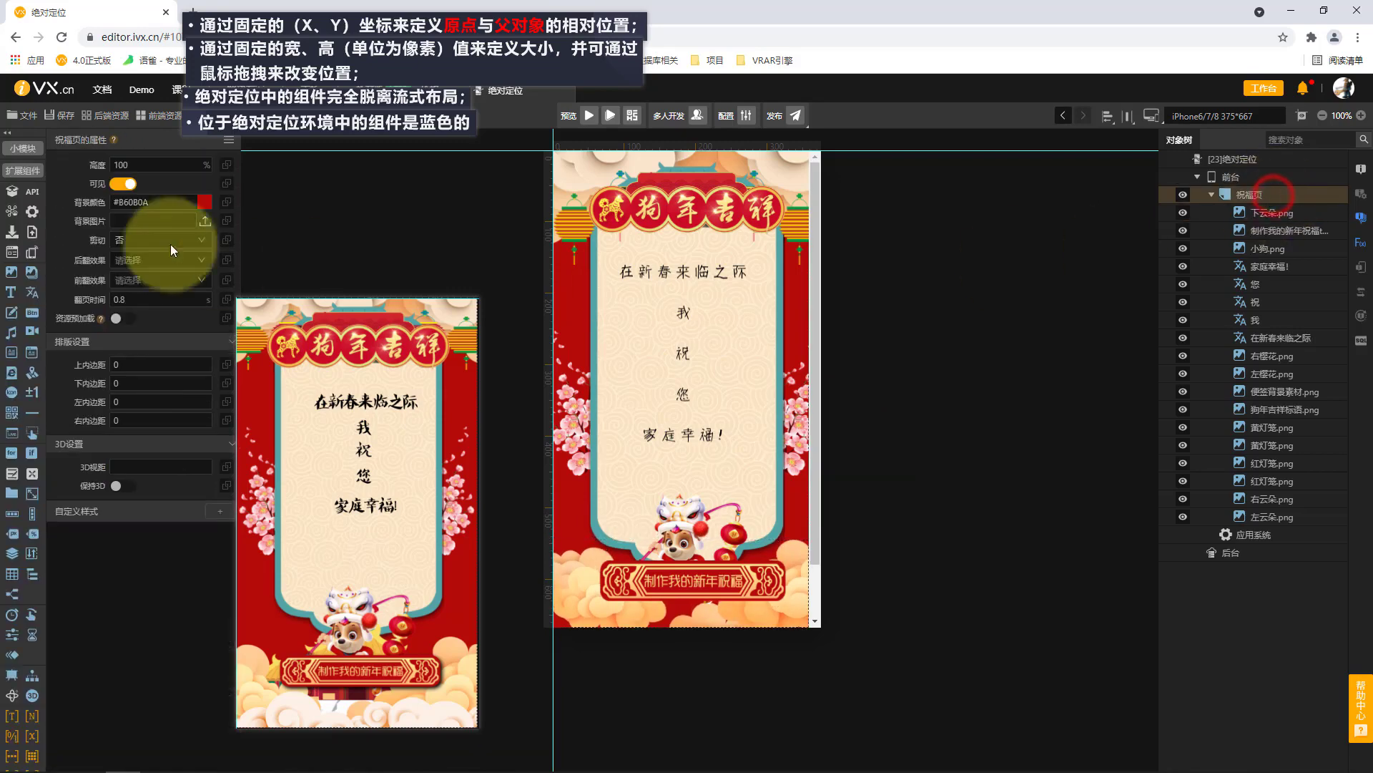
left_click_drag(565, 549, 843, 628)
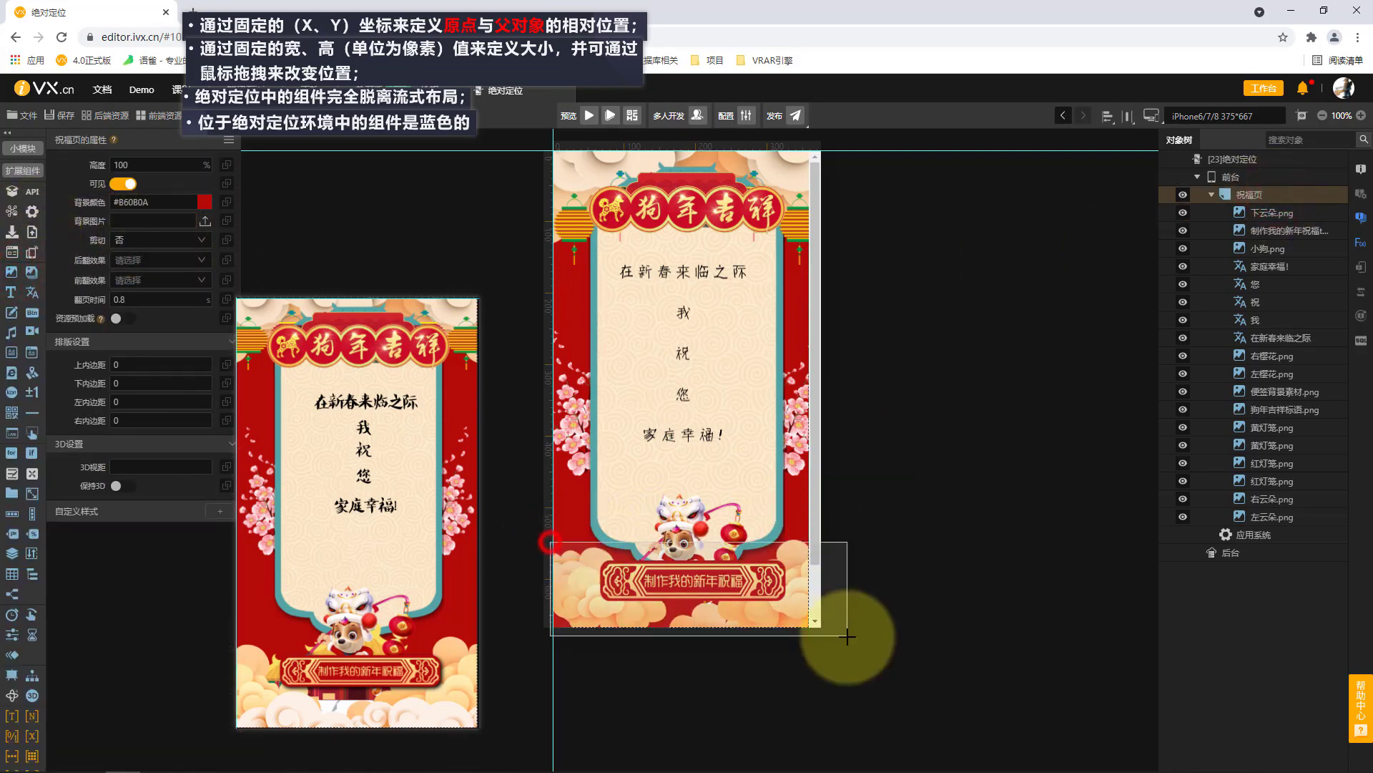
scroll(1156, 434, "down", 1)
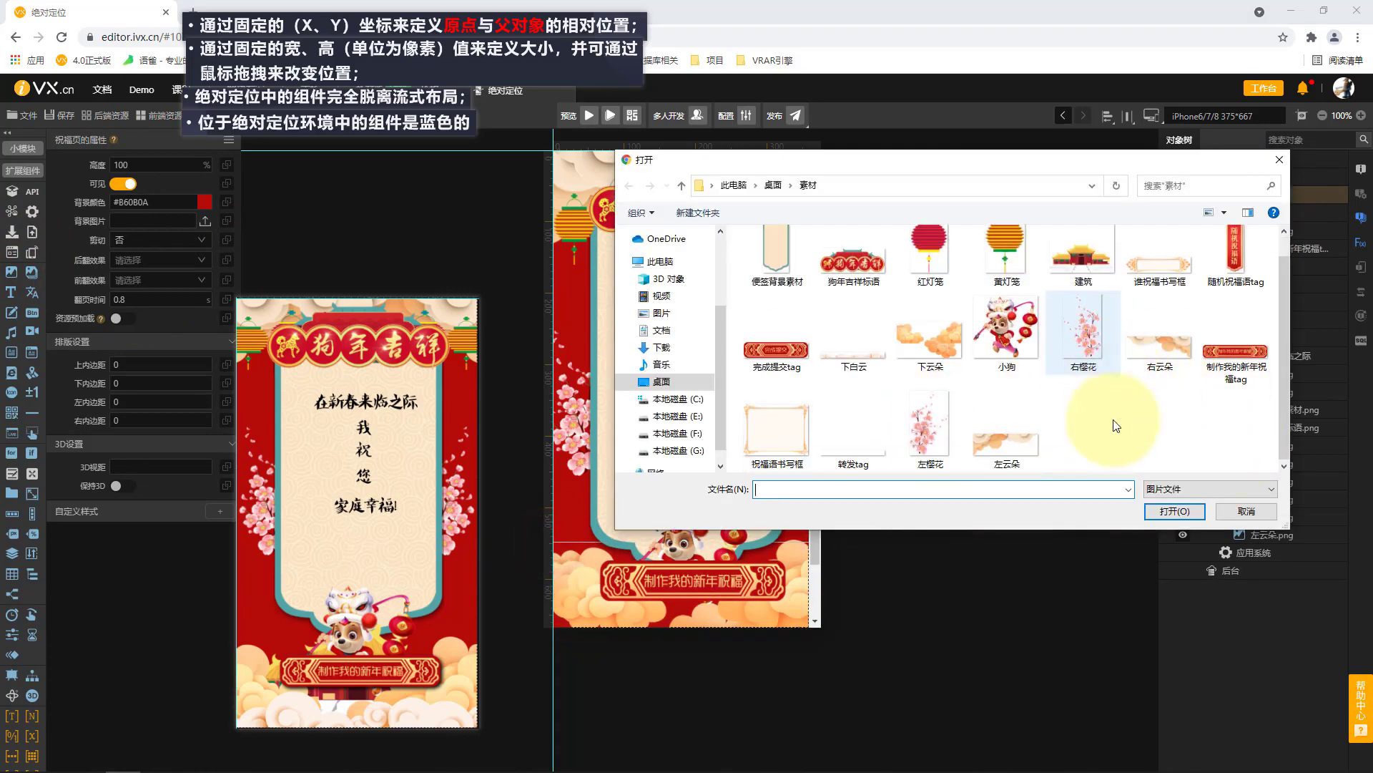
left_click(866, 354)
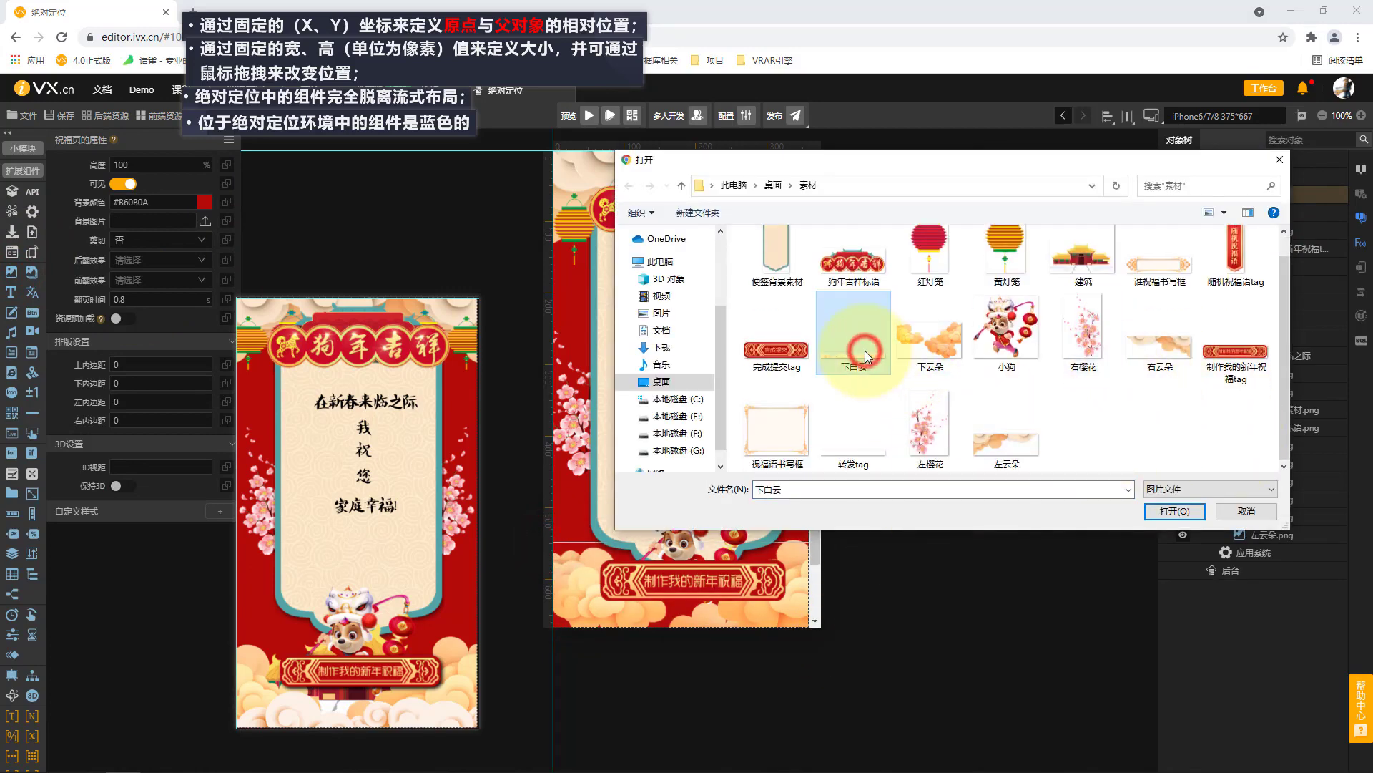
right_click(866, 355)
left_click(919, 762)
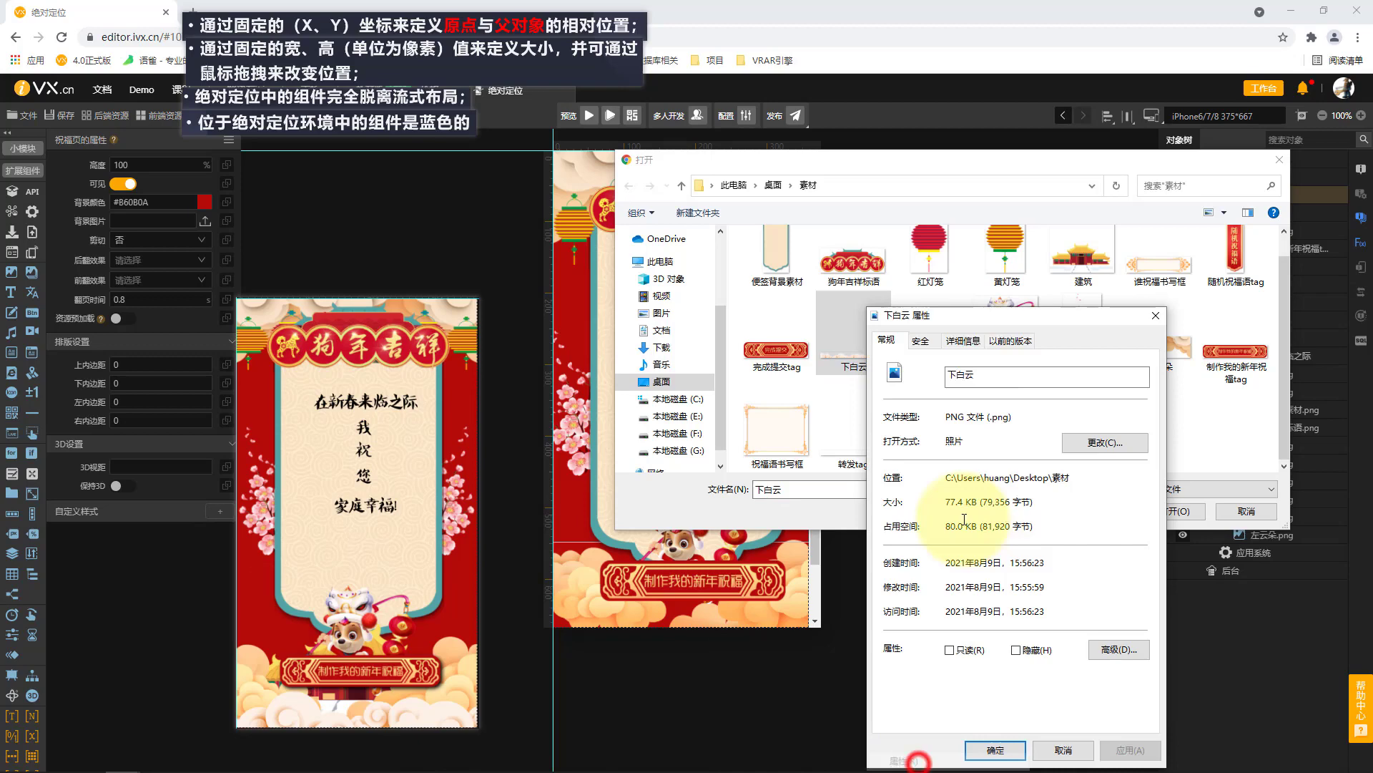
left_click(964, 341)
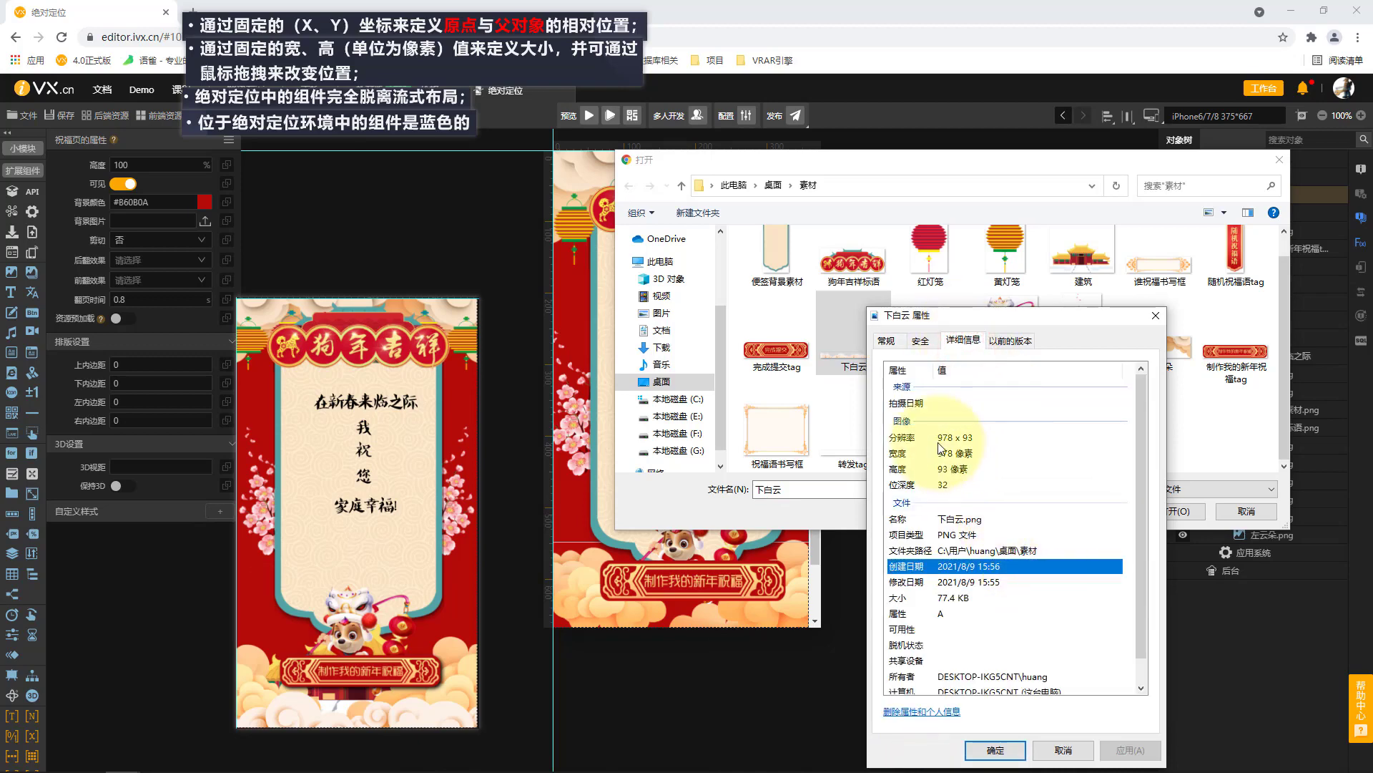
left_click(1071, 749)
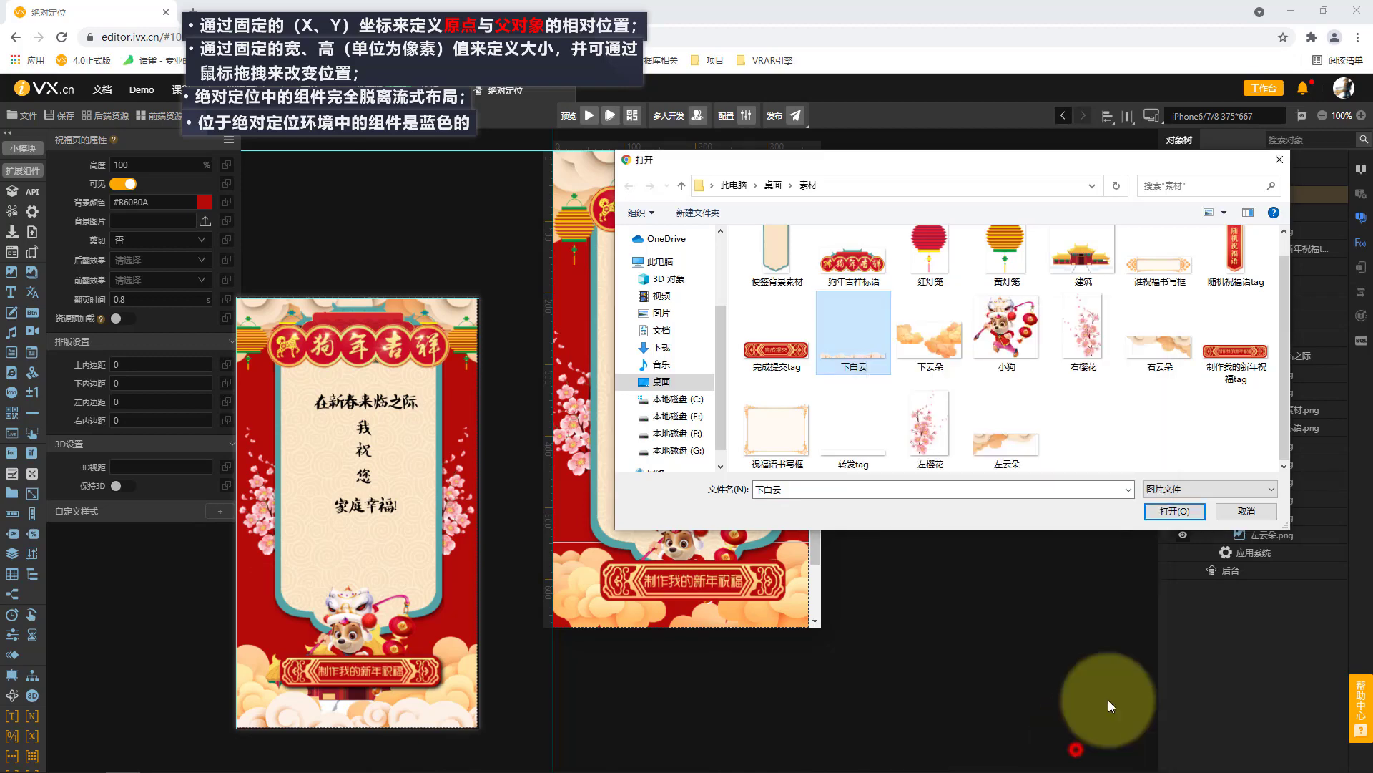
left_click(1166, 509)
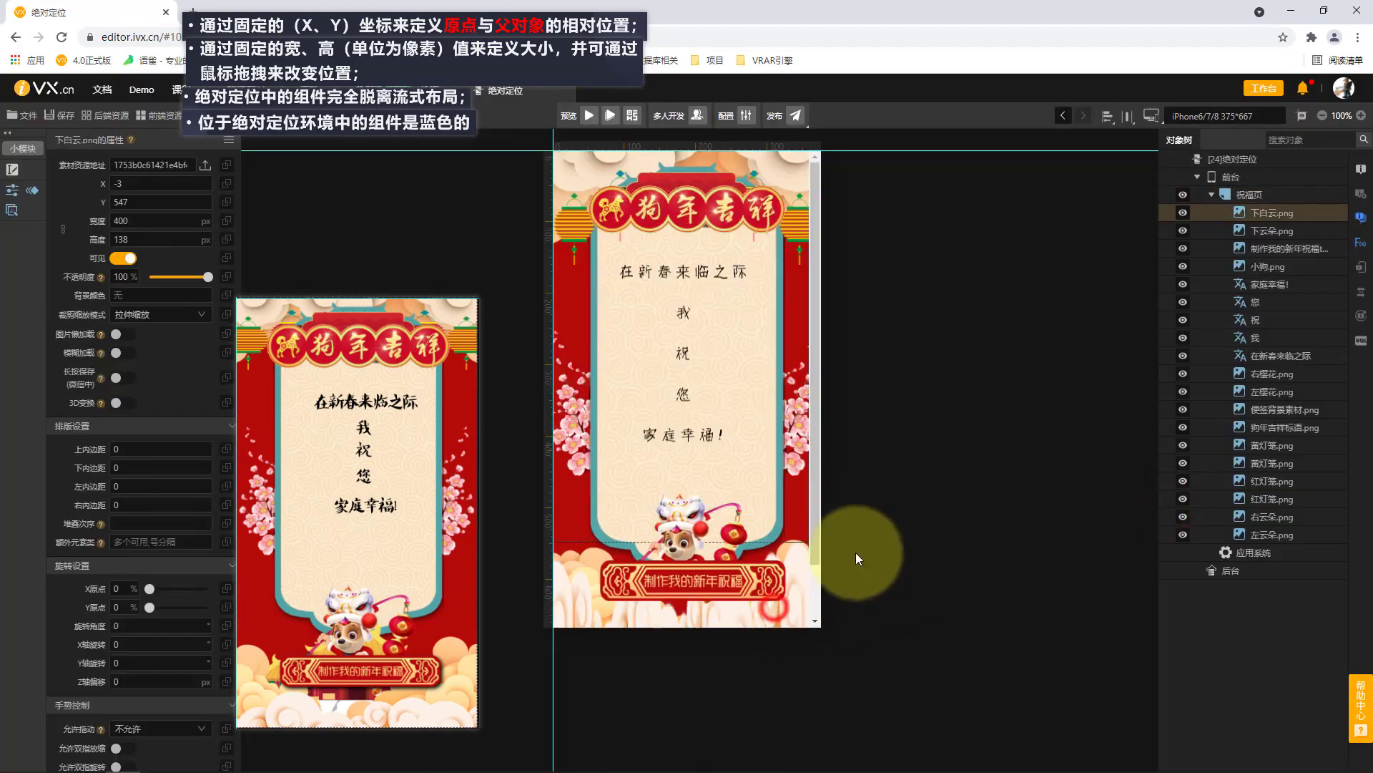
Set the 下白云.png image's width to 978 px and height to 93 px, then lock its proportions.
left_click(130, 221)
type("378")
left_click(162, 240)
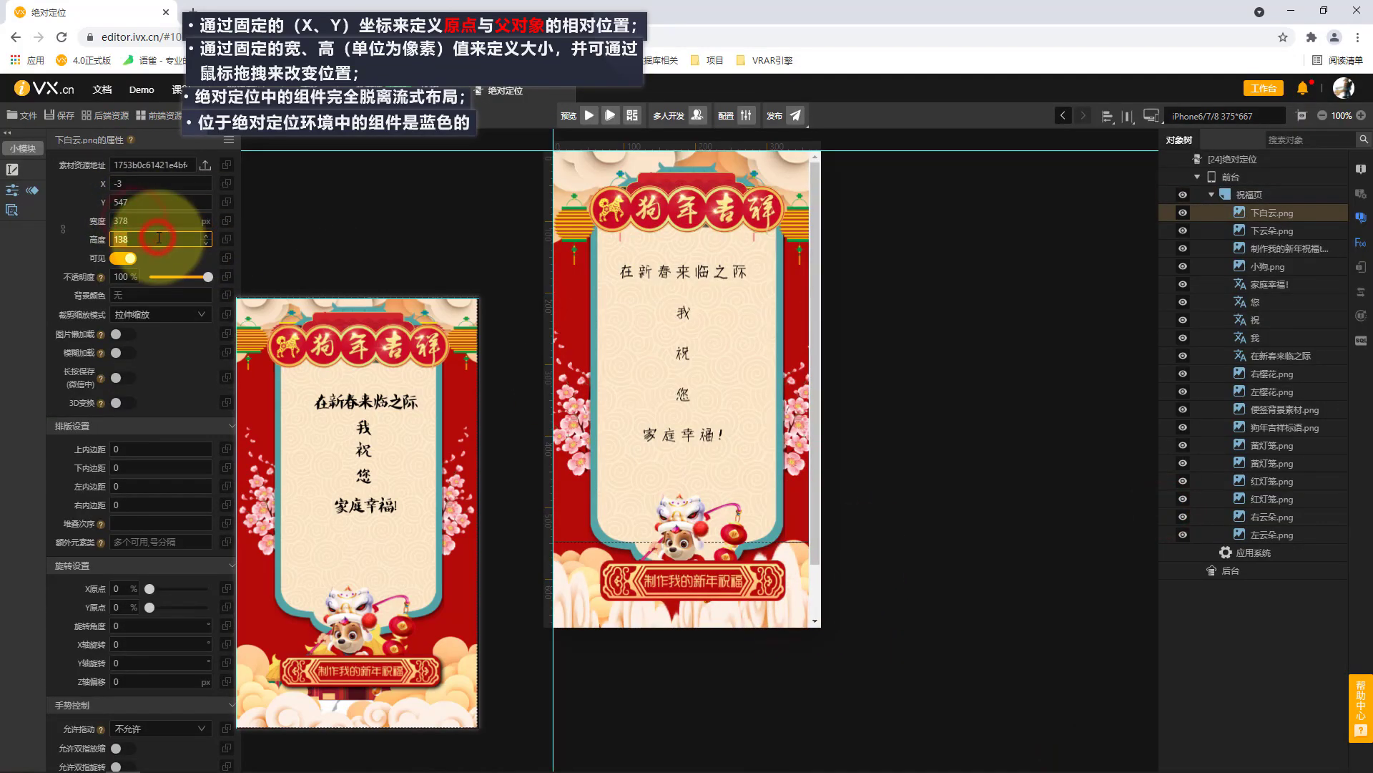
left_click(162, 220)
type("978")
left_click(161, 239)
type("93")
left_click(349, 229)
left_click(63, 227)
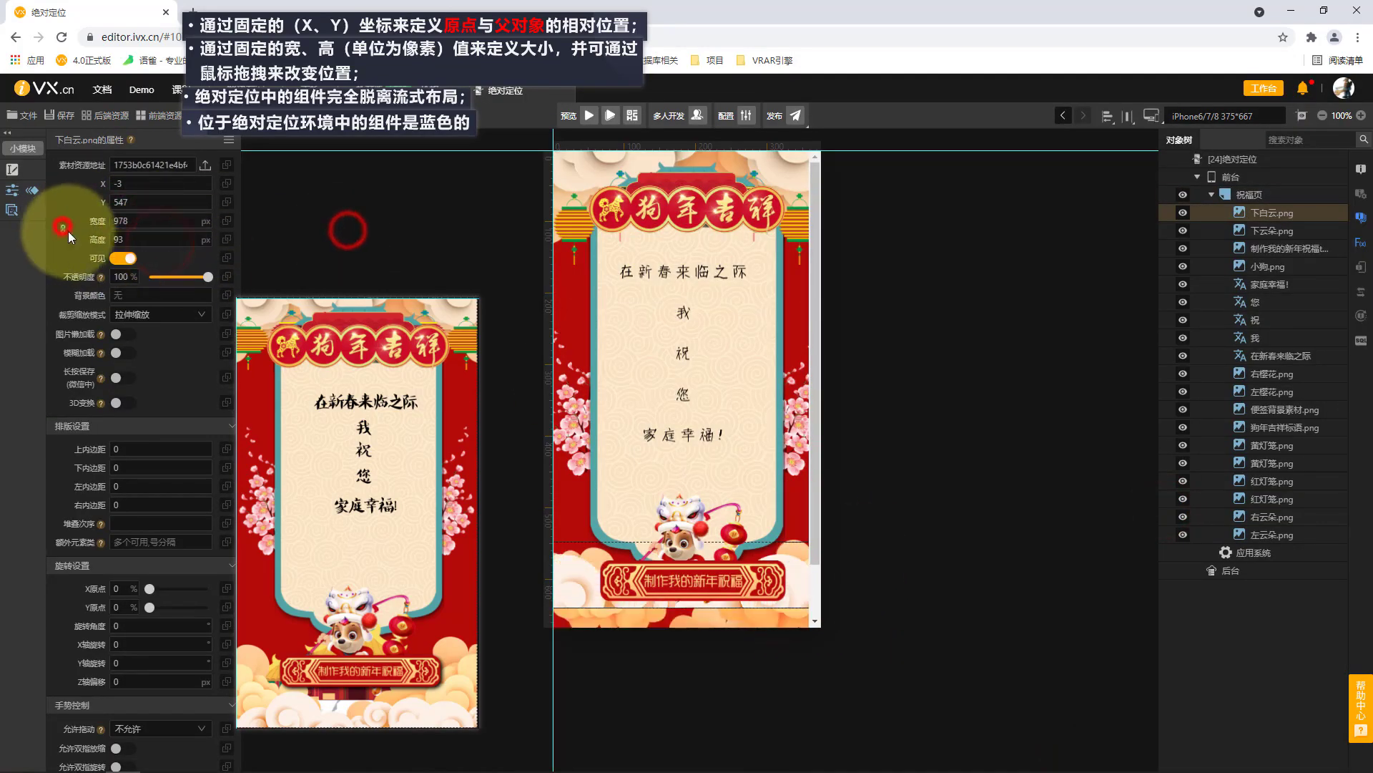
Move the 下白云.png image to about X -157, Y 598 so it spans the foot of the page.
key("Down")
key("Down")
key("Down")
scroll(162, 229, "down", 5)
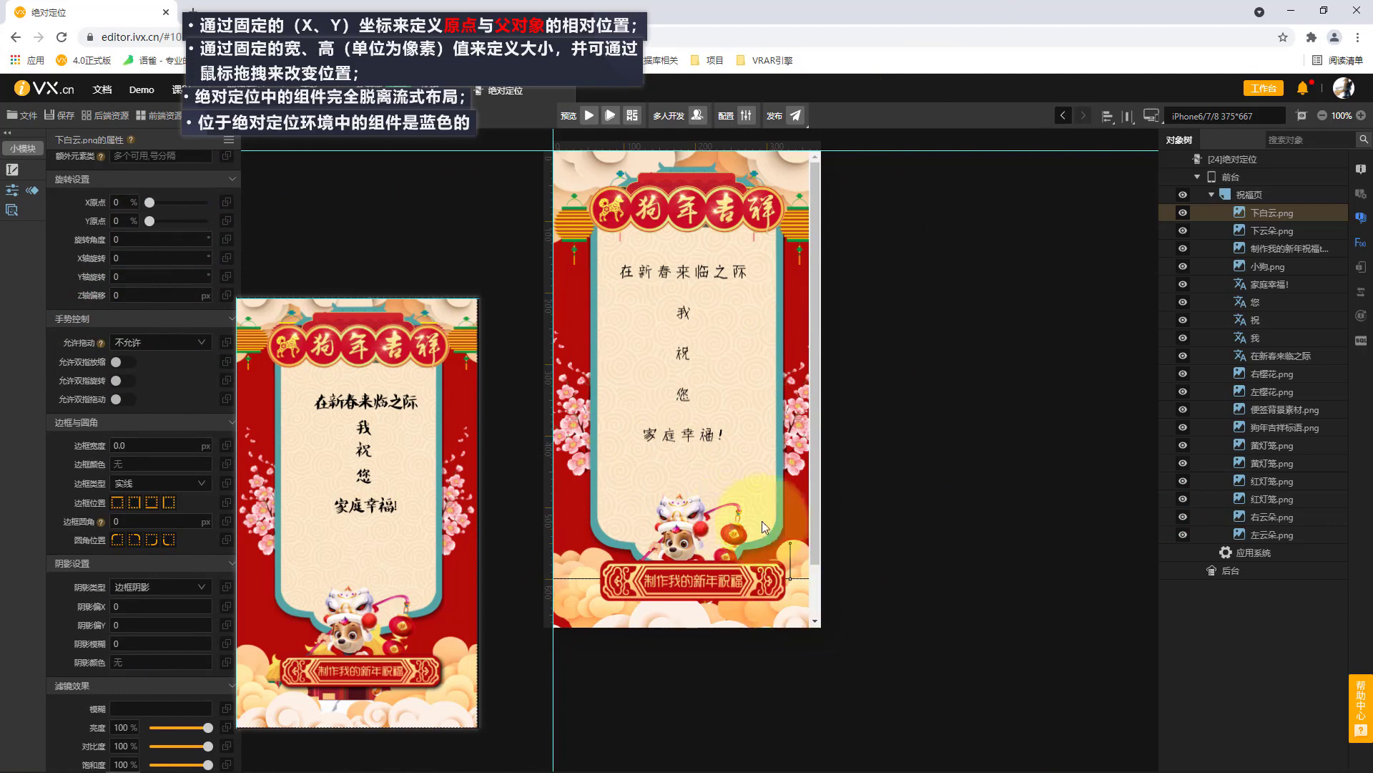
Check the page's overflow and set the 祝福页 page's clipping option (剪切) to 是.
scroll(814, 435, "down", 1)
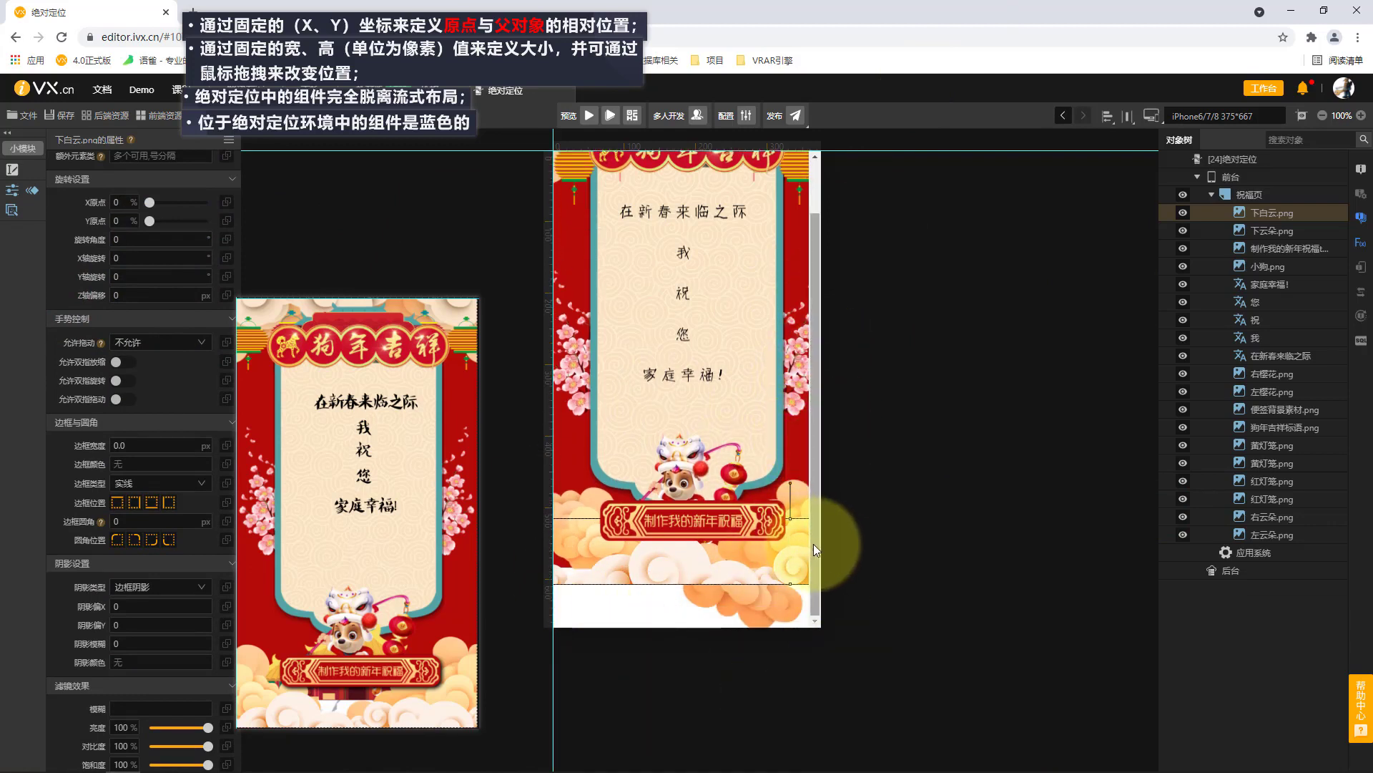
left_click_drag(818, 546, 828, 401)
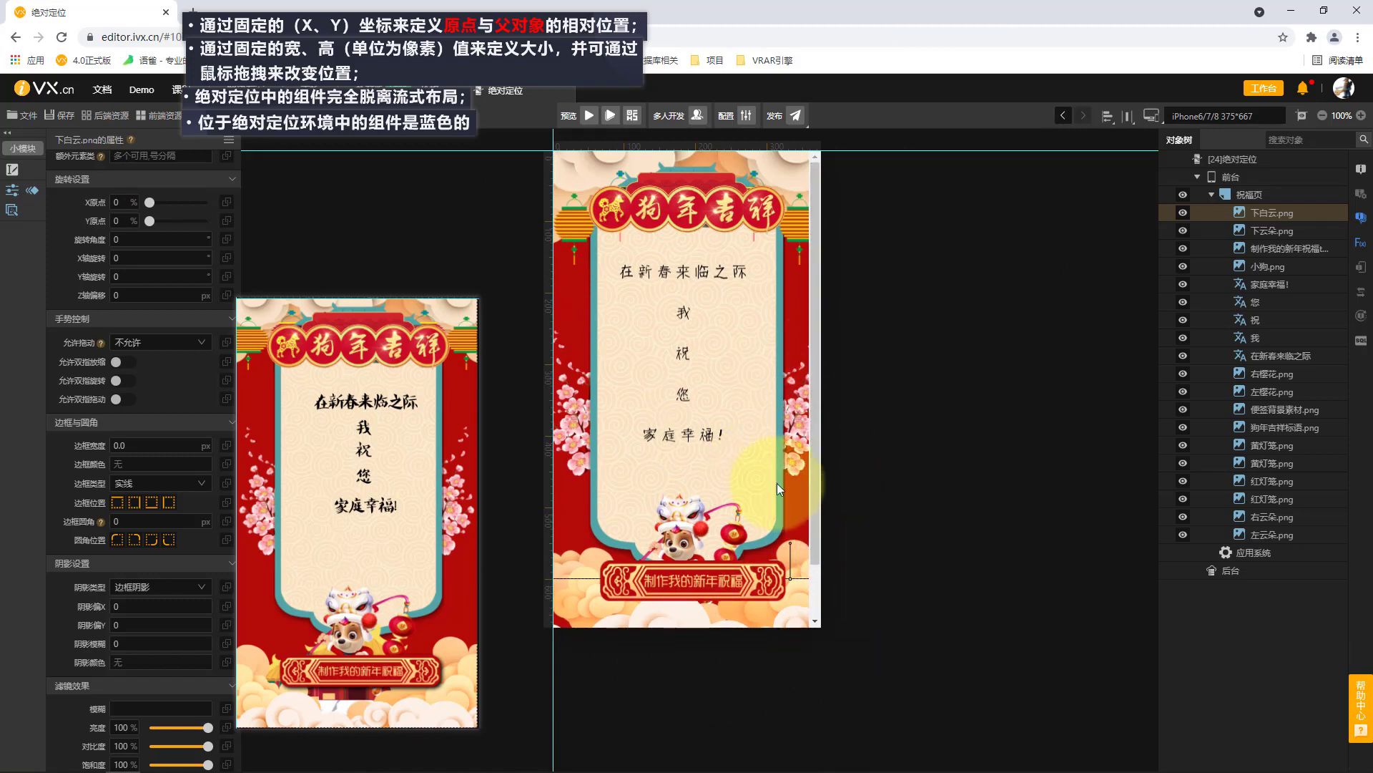
left_click_drag(817, 468, 810, 585)
left_click_drag(807, 501, 810, 329)
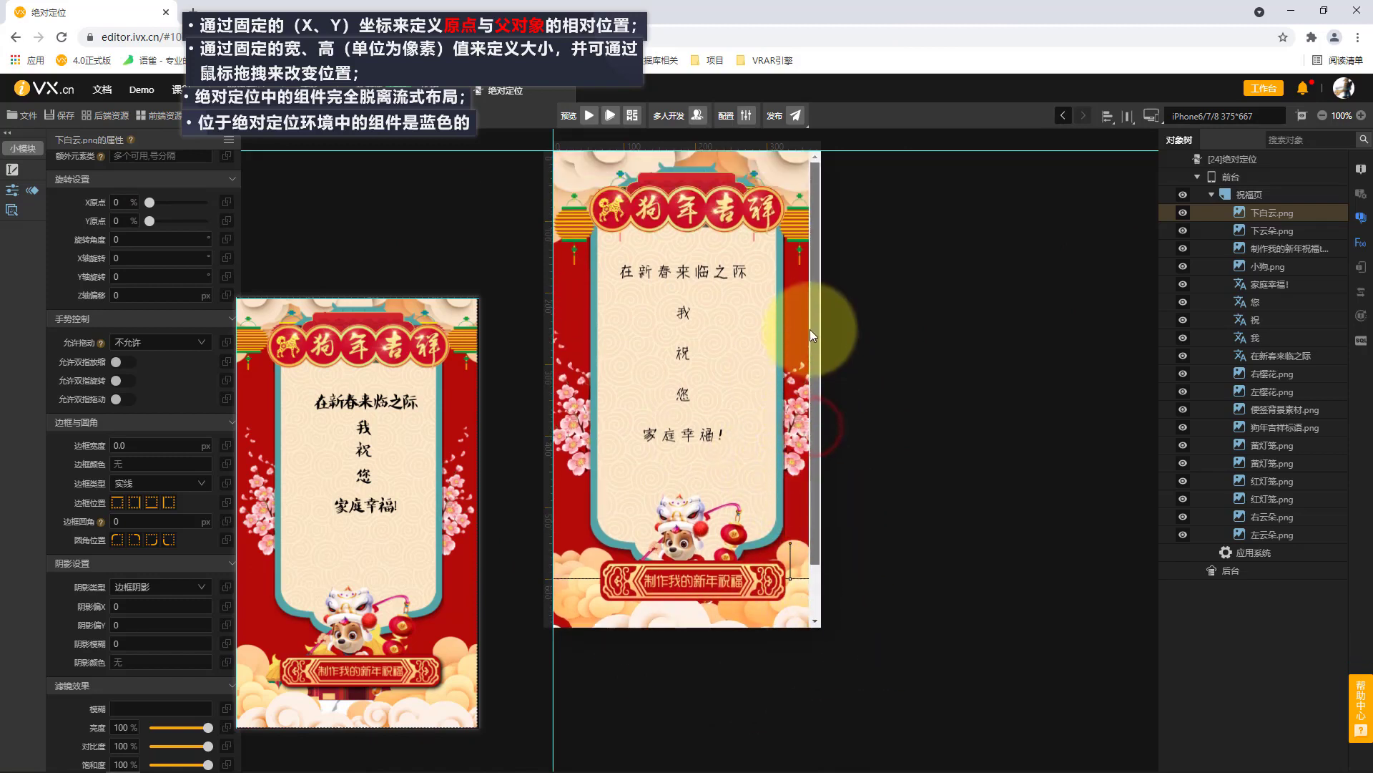
left_click(1259, 200)
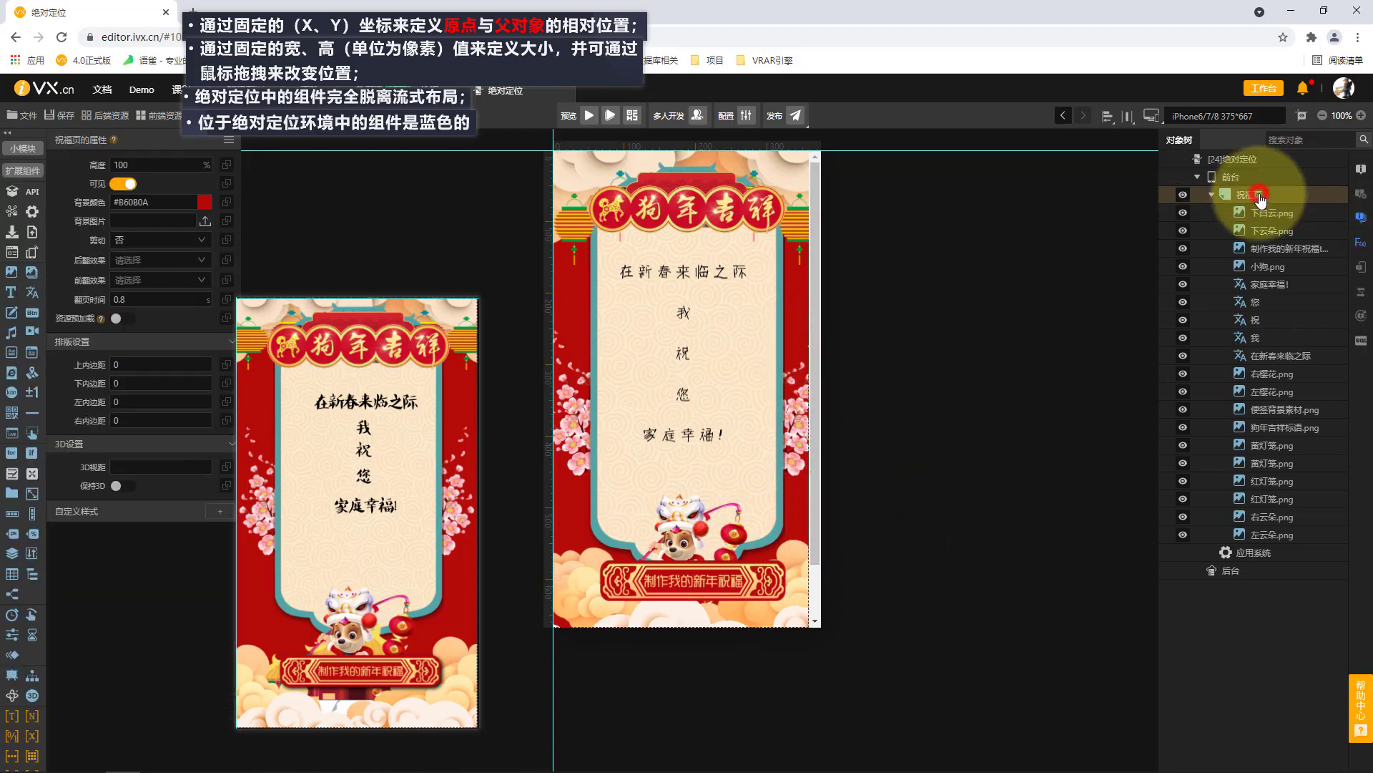
left_click(161, 247)
left_click(143, 261)
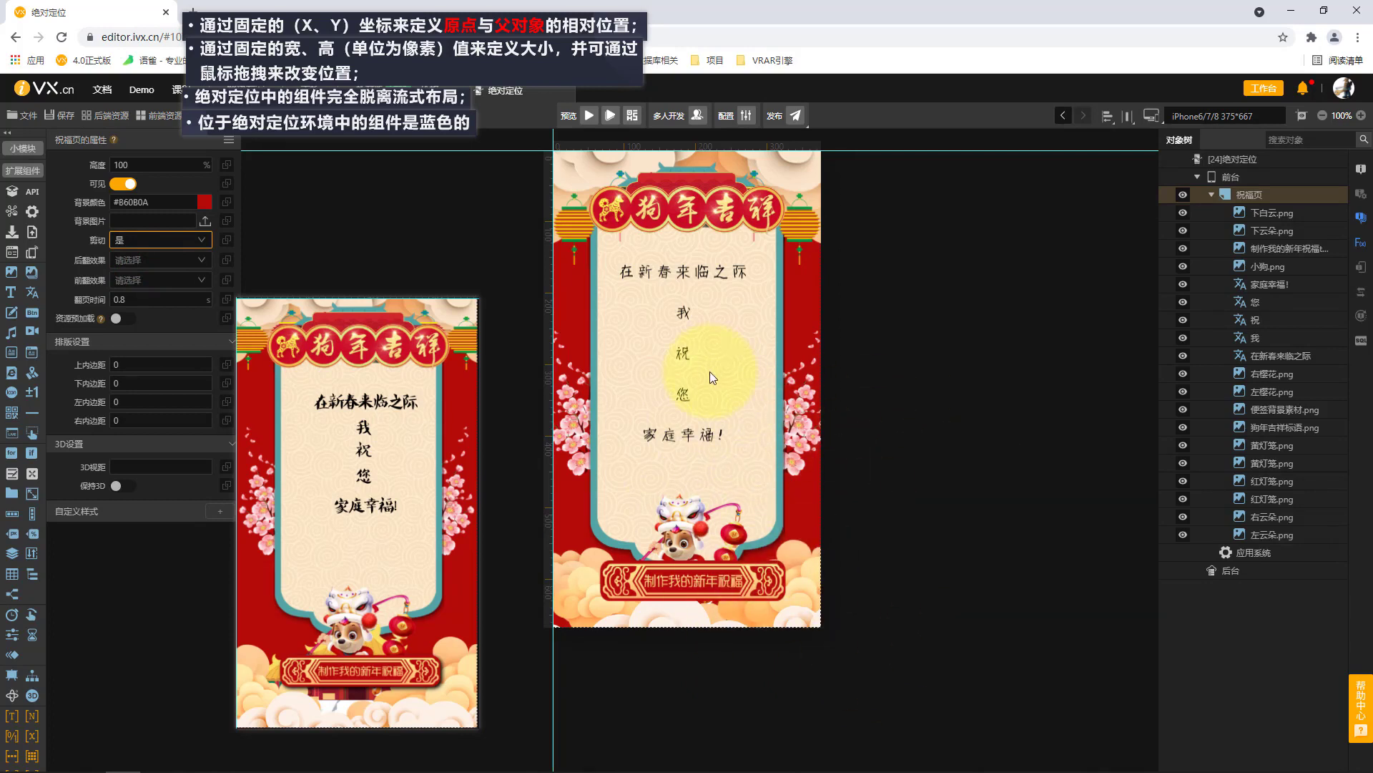
Preview the 祝福页 page, discard the pinned reference image, and open the preview in the developer tools' device emulation.
left_click(610, 119)
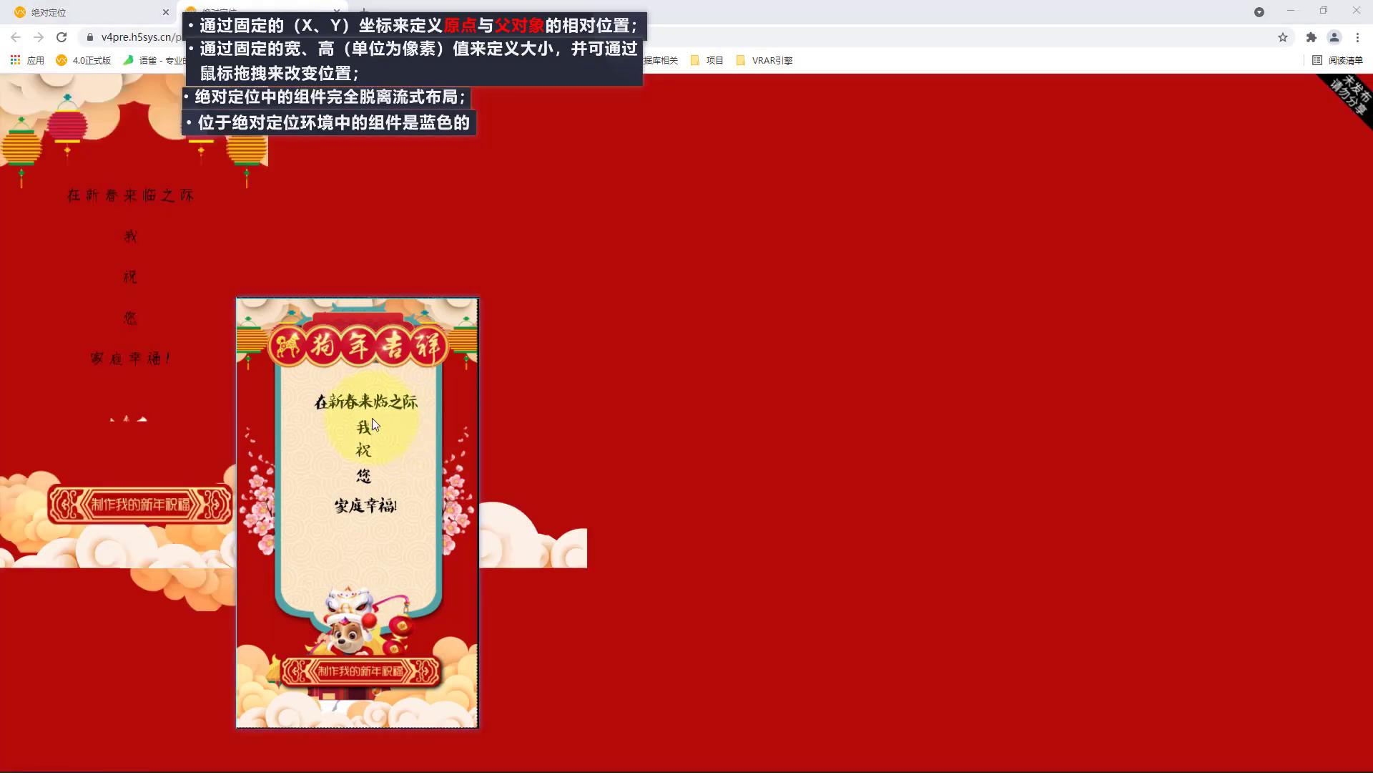
right_click(372, 418)
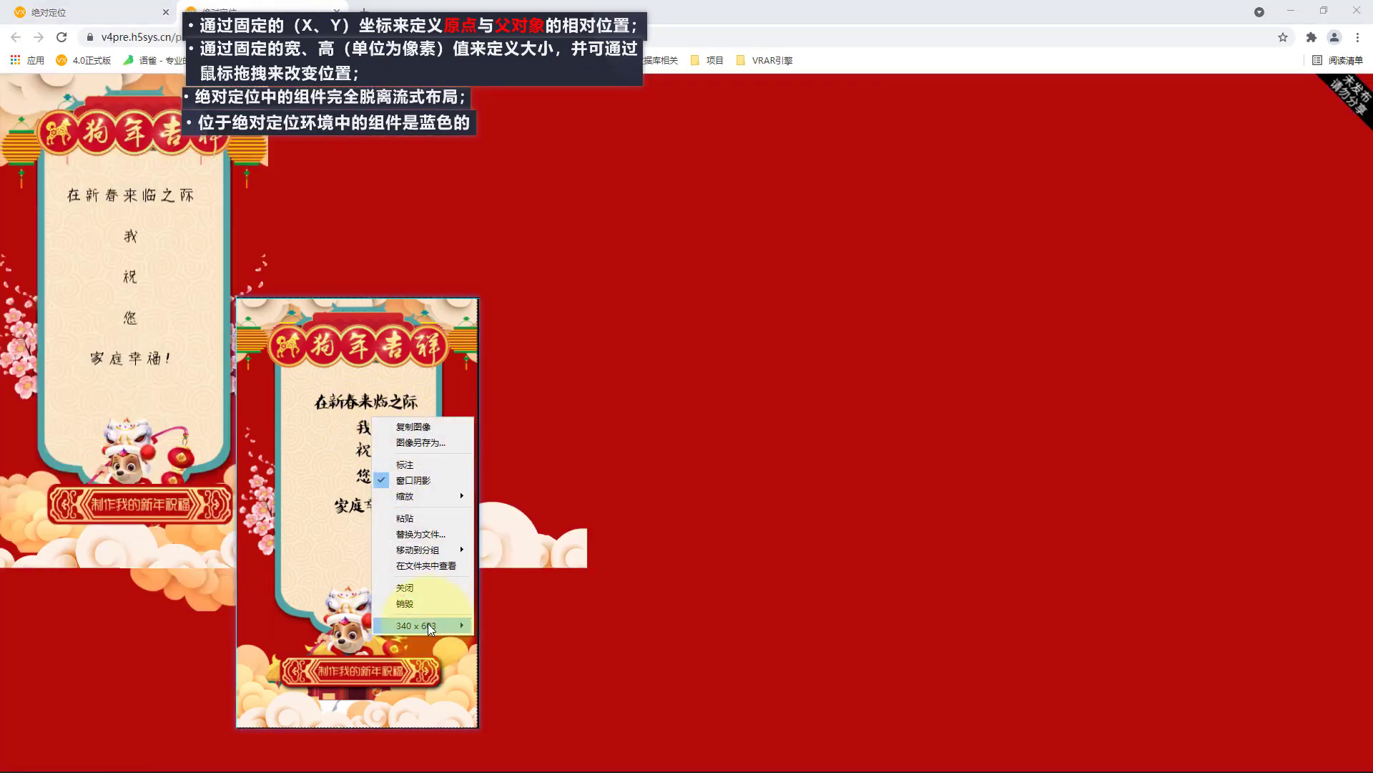
left_click(434, 601)
right_click(785, 334)
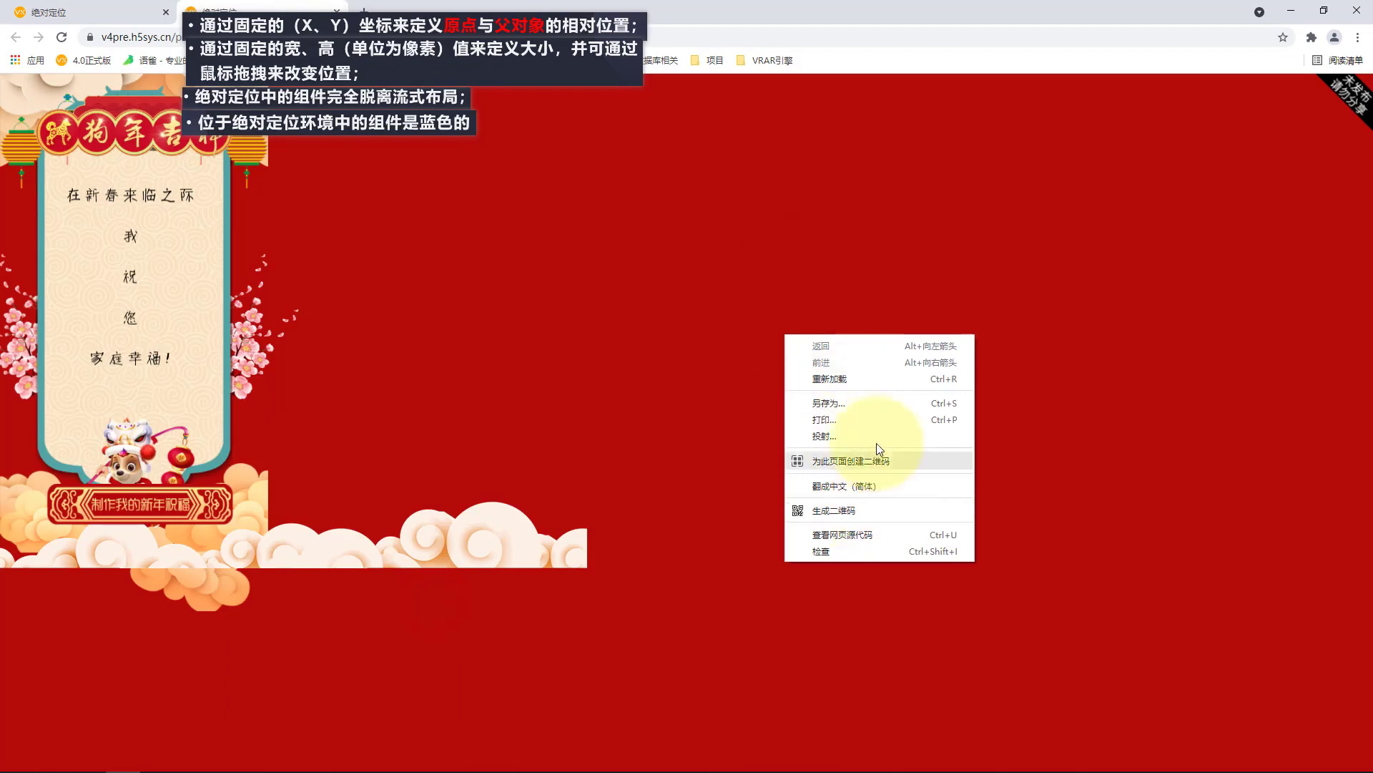
left_click(862, 553)
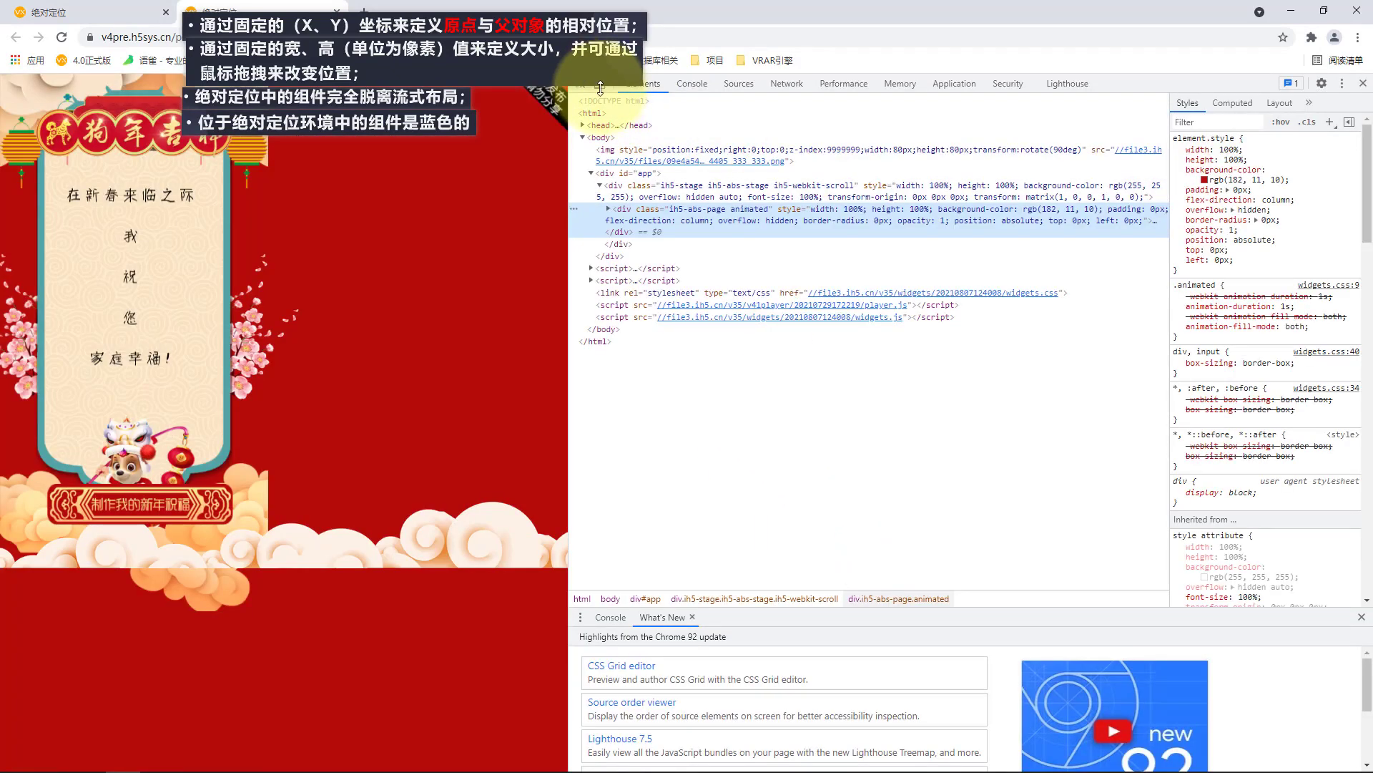
left_click(600, 83)
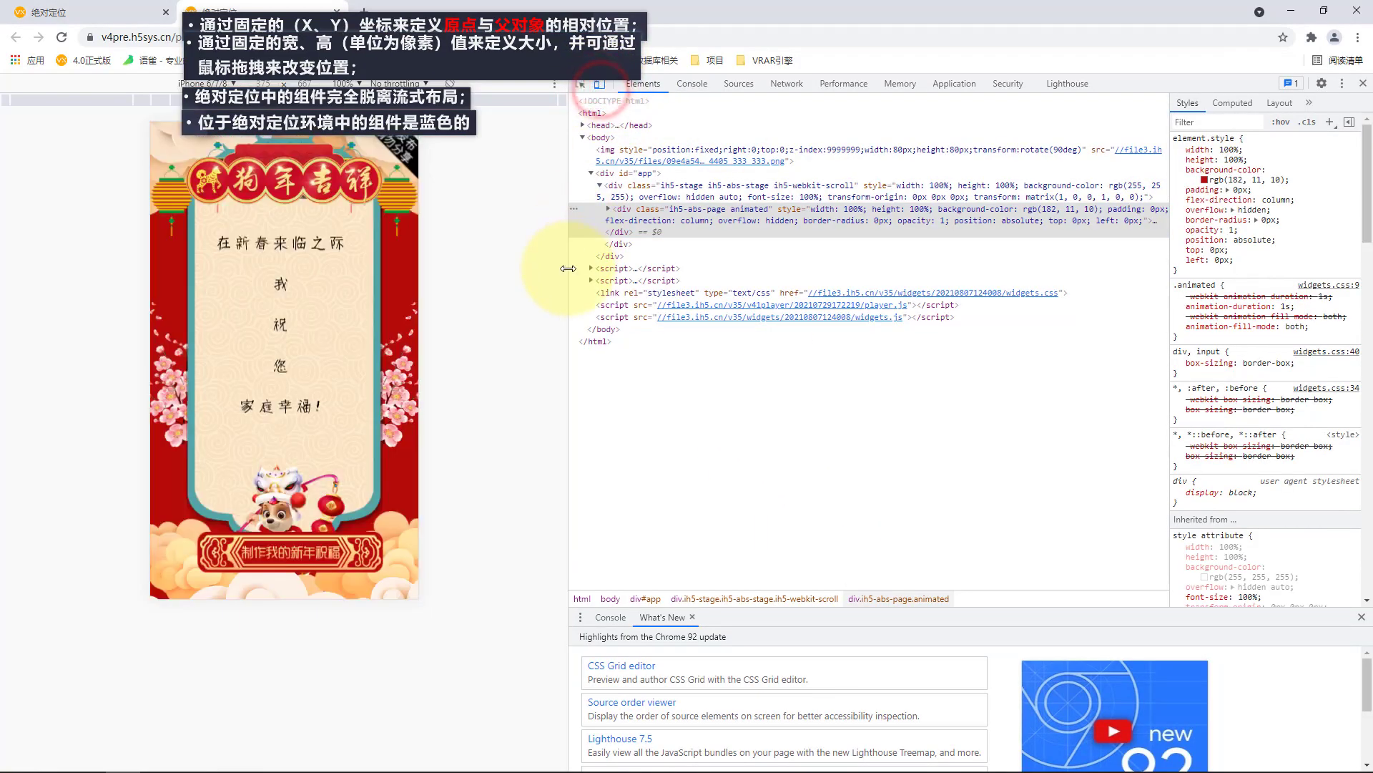
Discard the pinned text notes about absolute positioning that cover the preview.
right_click(415, 58)
left_click(472, 245)
right_click(404, 113)
left_click(457, 277)
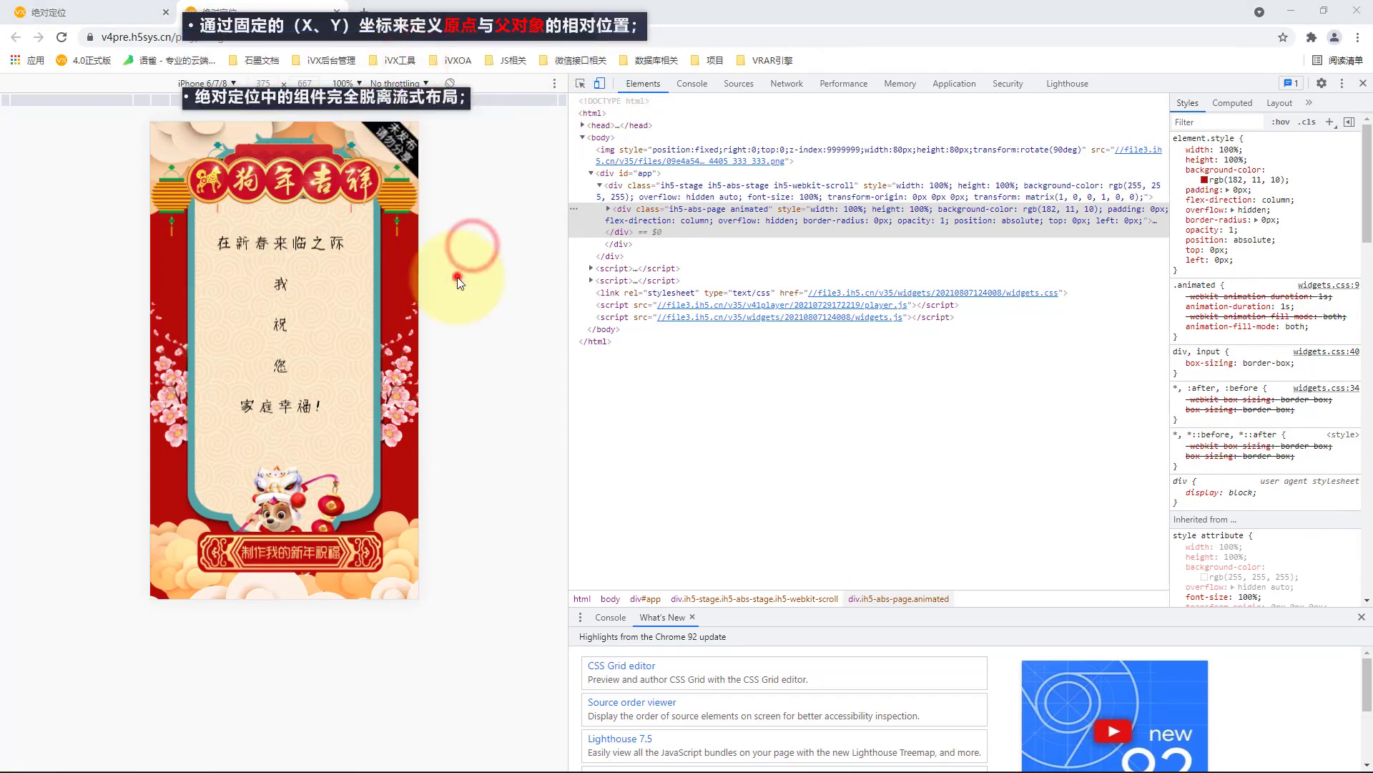
right_click(419, 98)
left_click(468, 273)
right_click(458, 28)
left_click(547, 218)
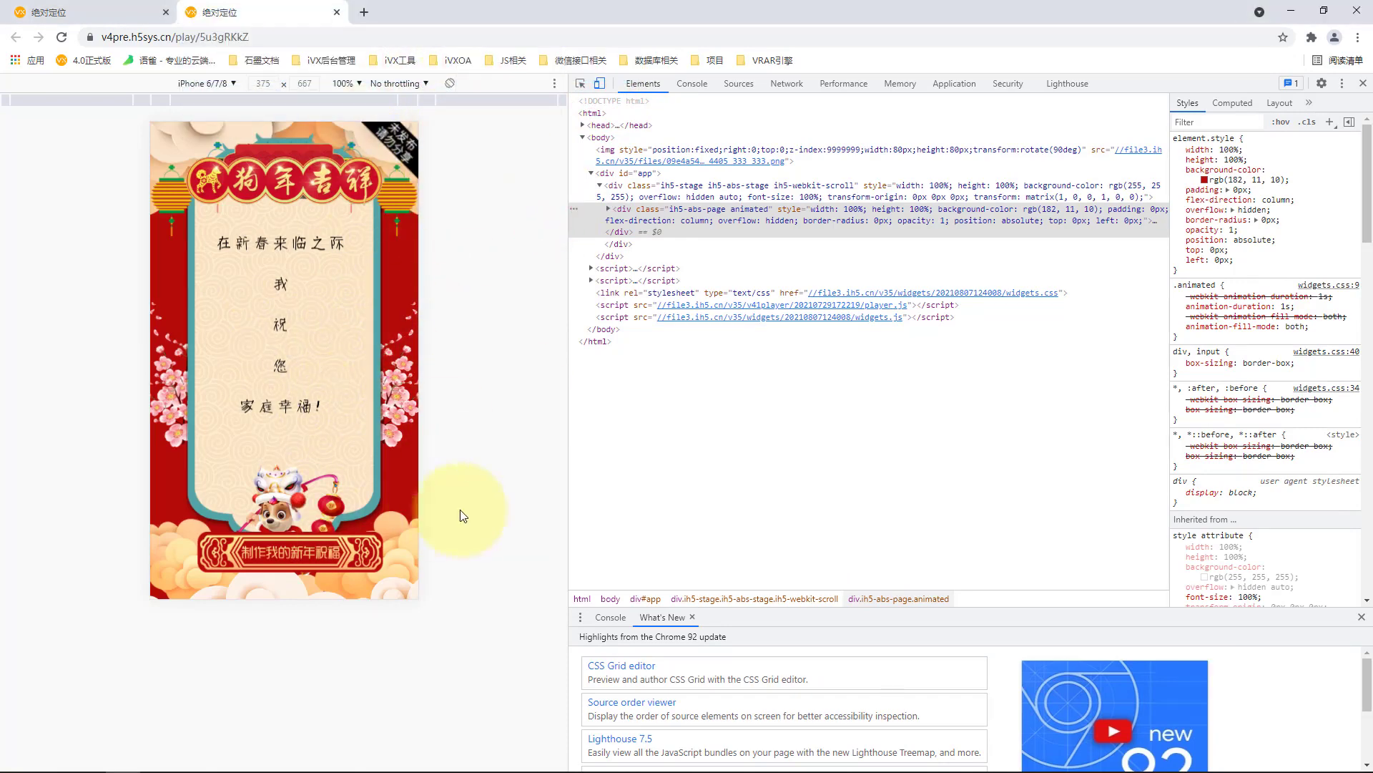
Check the poster preview at the iPhone X, iPad and Pixel 2 XL device sizes.
left_click(224, 83)
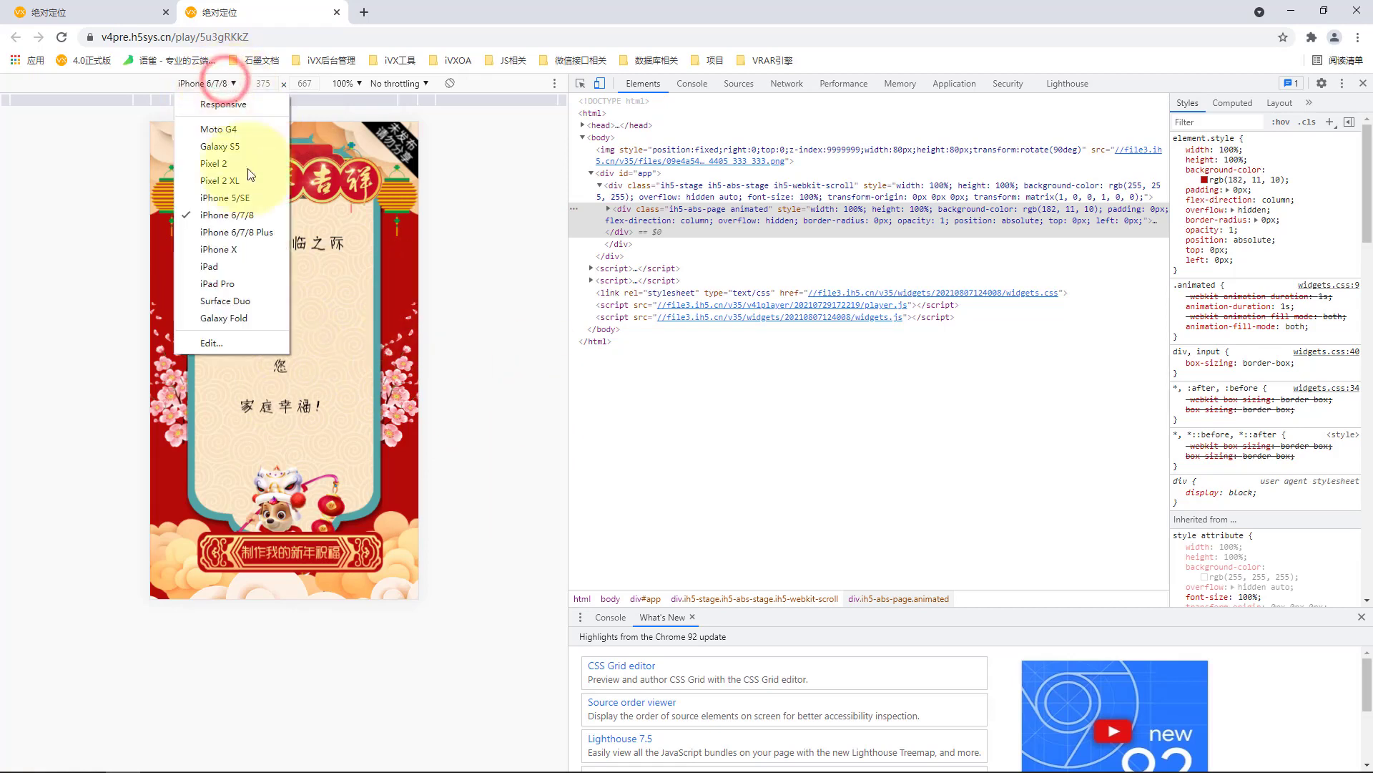
left_click(243, 252)
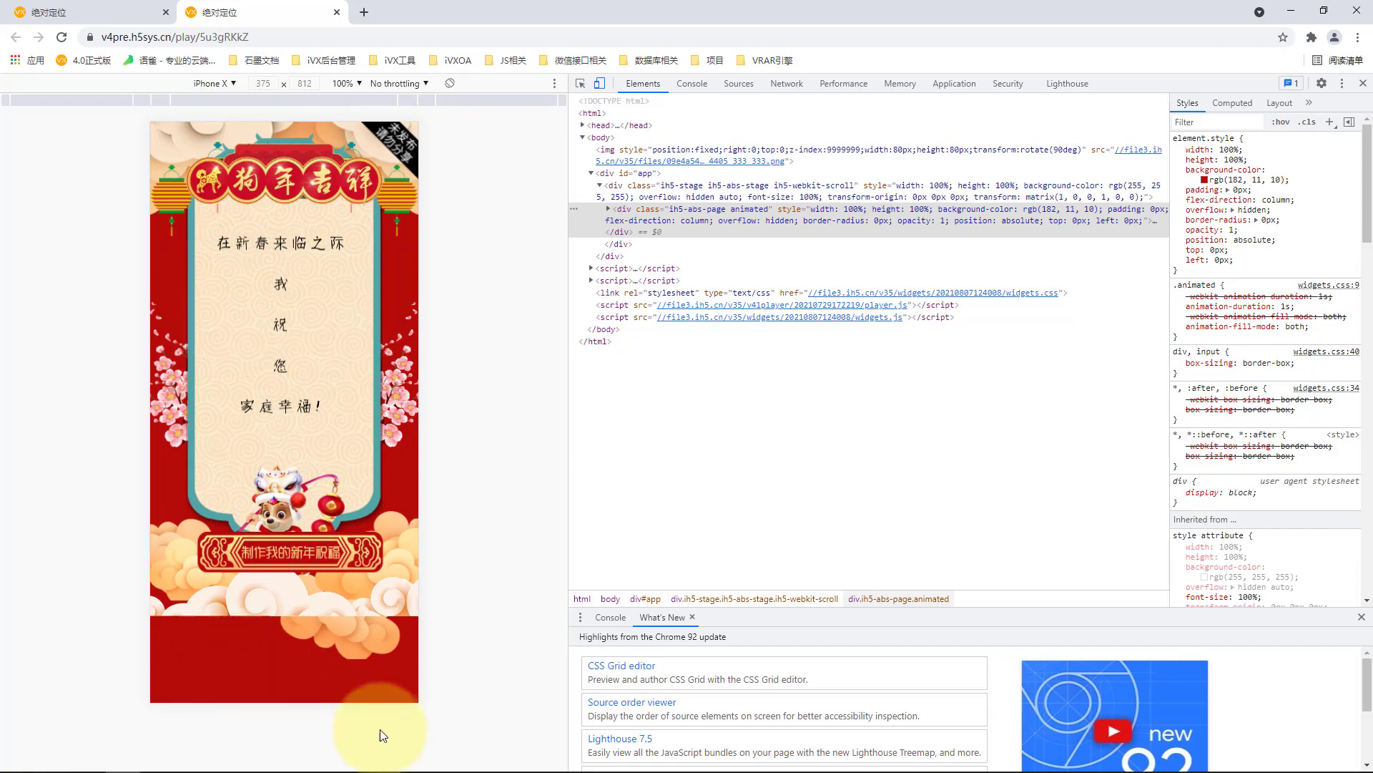
left_click(213, 84)
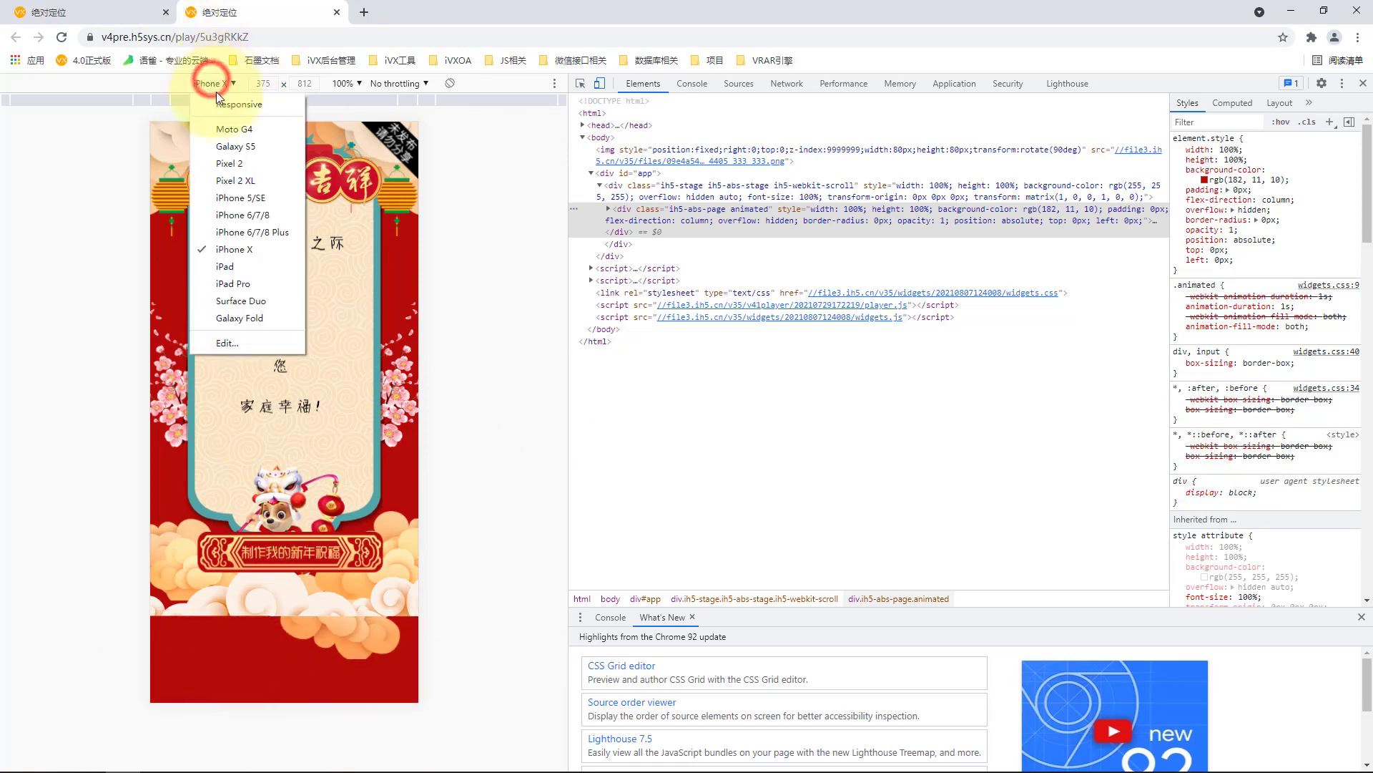
left_click(248, 269)
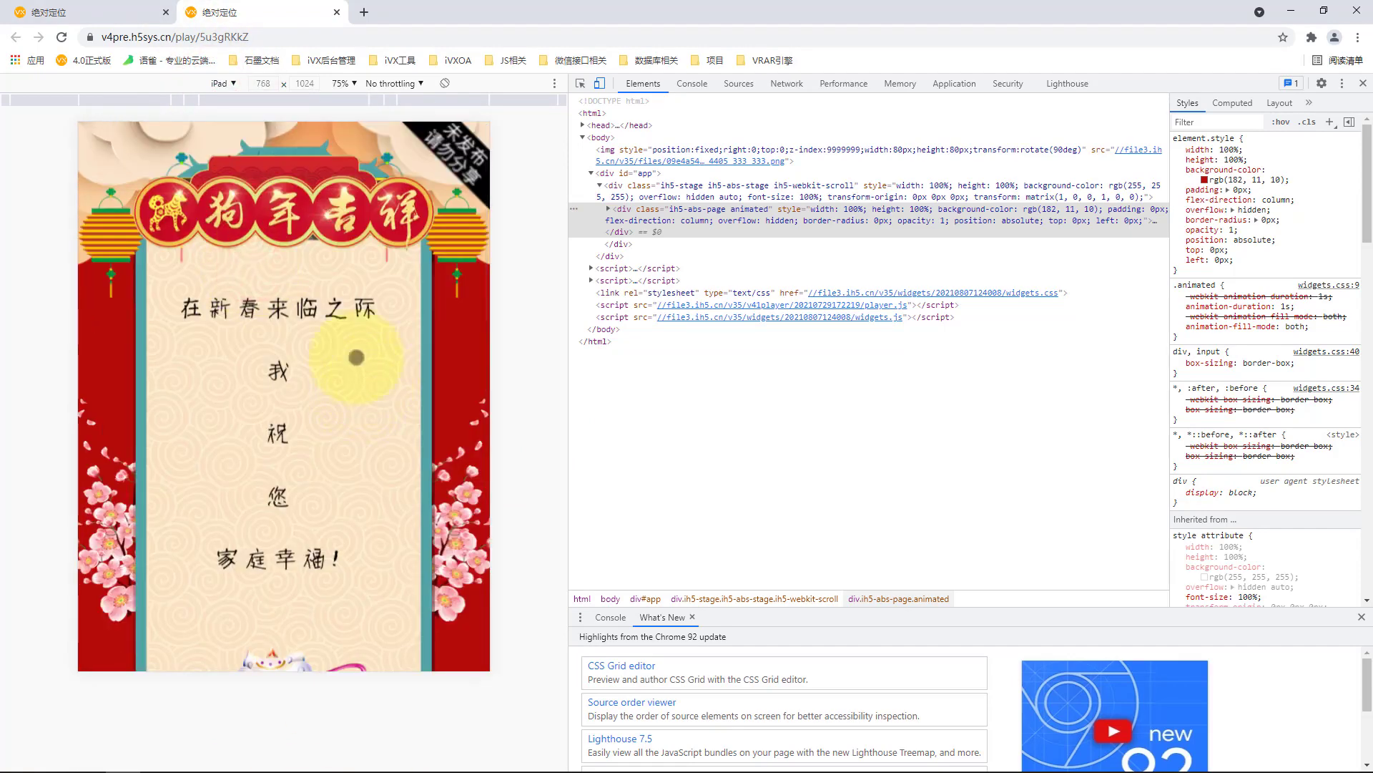
left_click(221, 84)
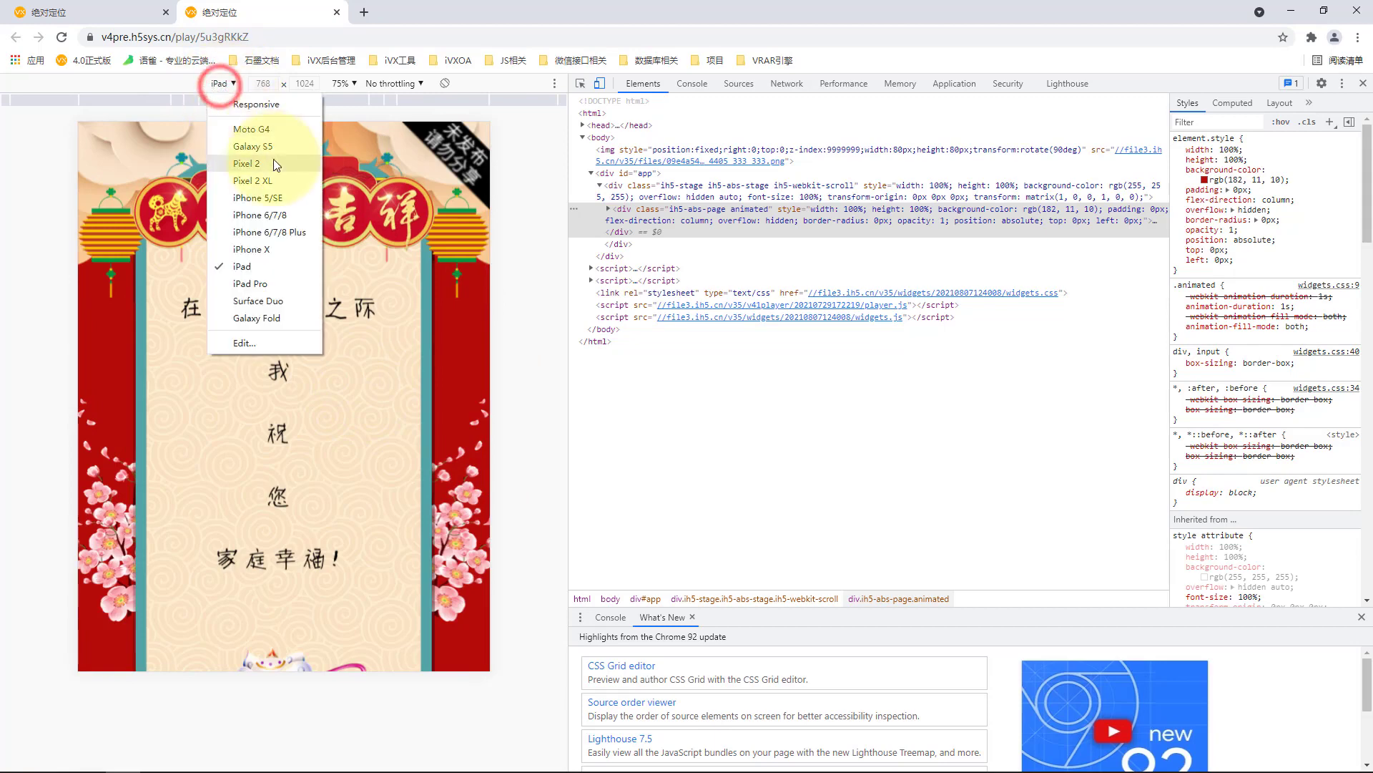
left_click(252, 180)
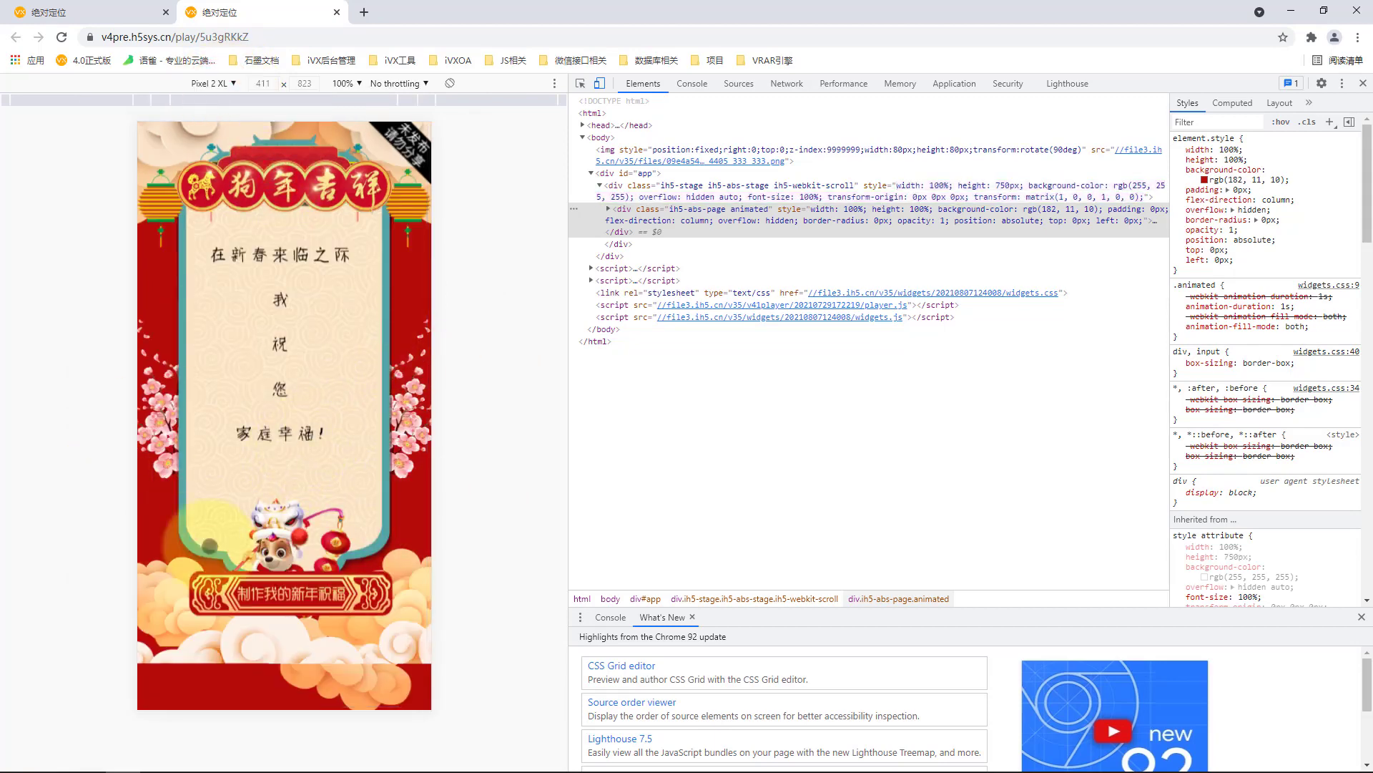
Return to the editor, rerun the 祝福页 preview and check the poster at the iPhone X size.
left_click(128, 4)
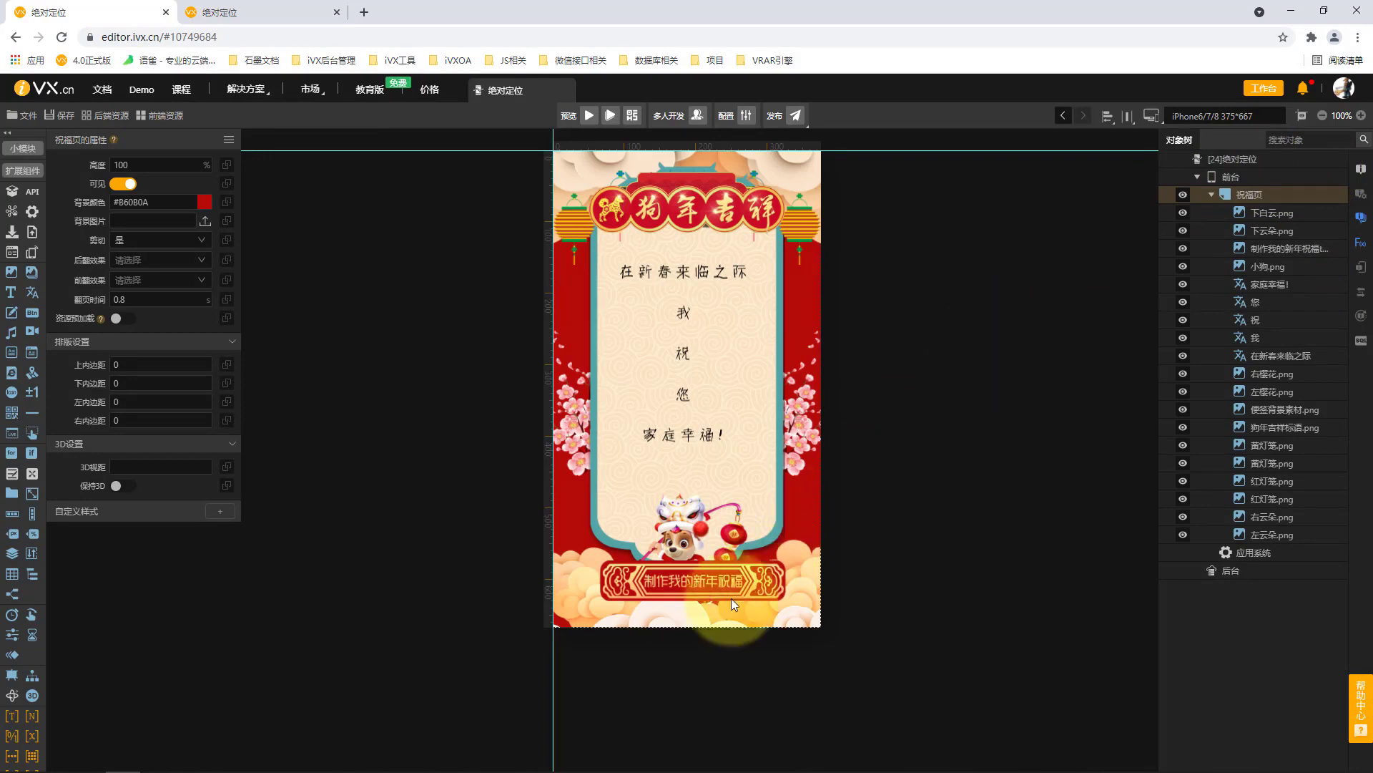
left_click(1266, 213)
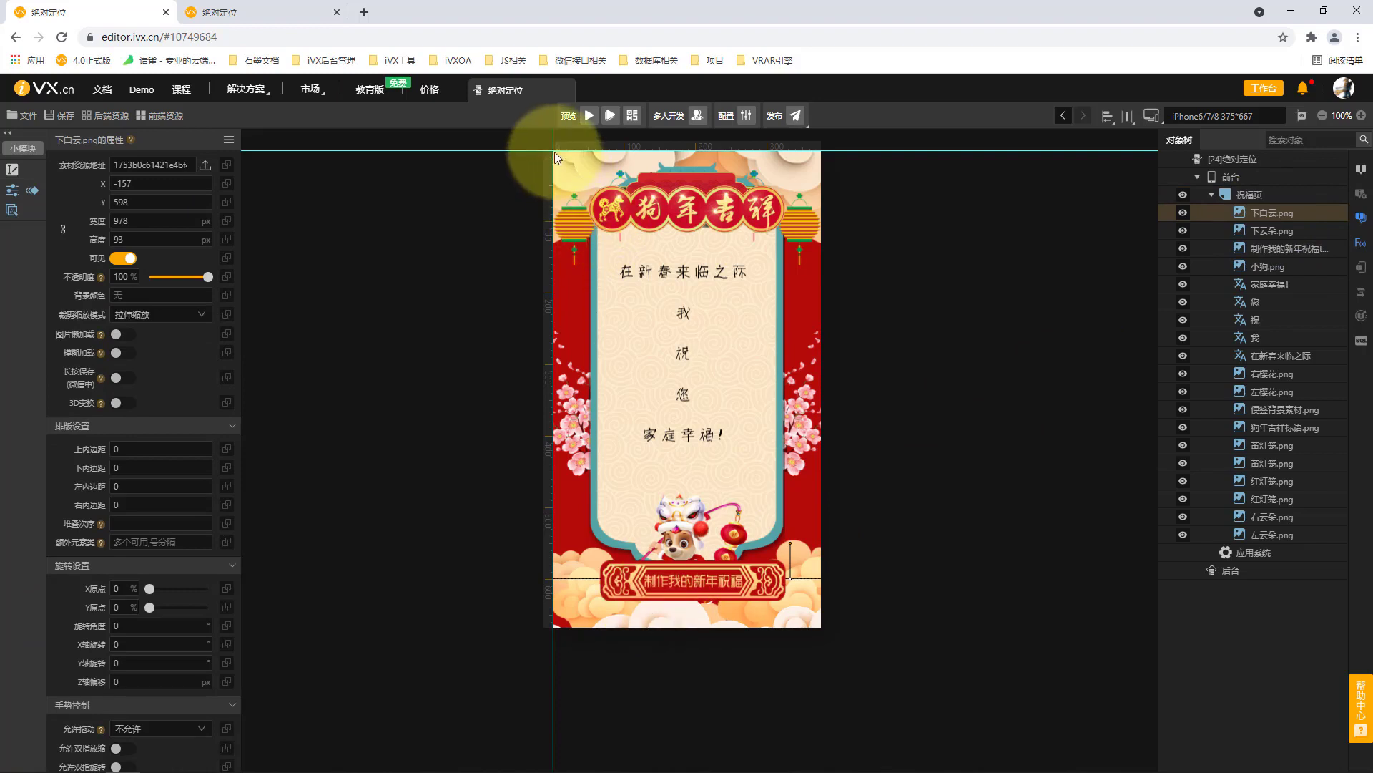
left_click(1280, 193)
left_click(1271, 214)
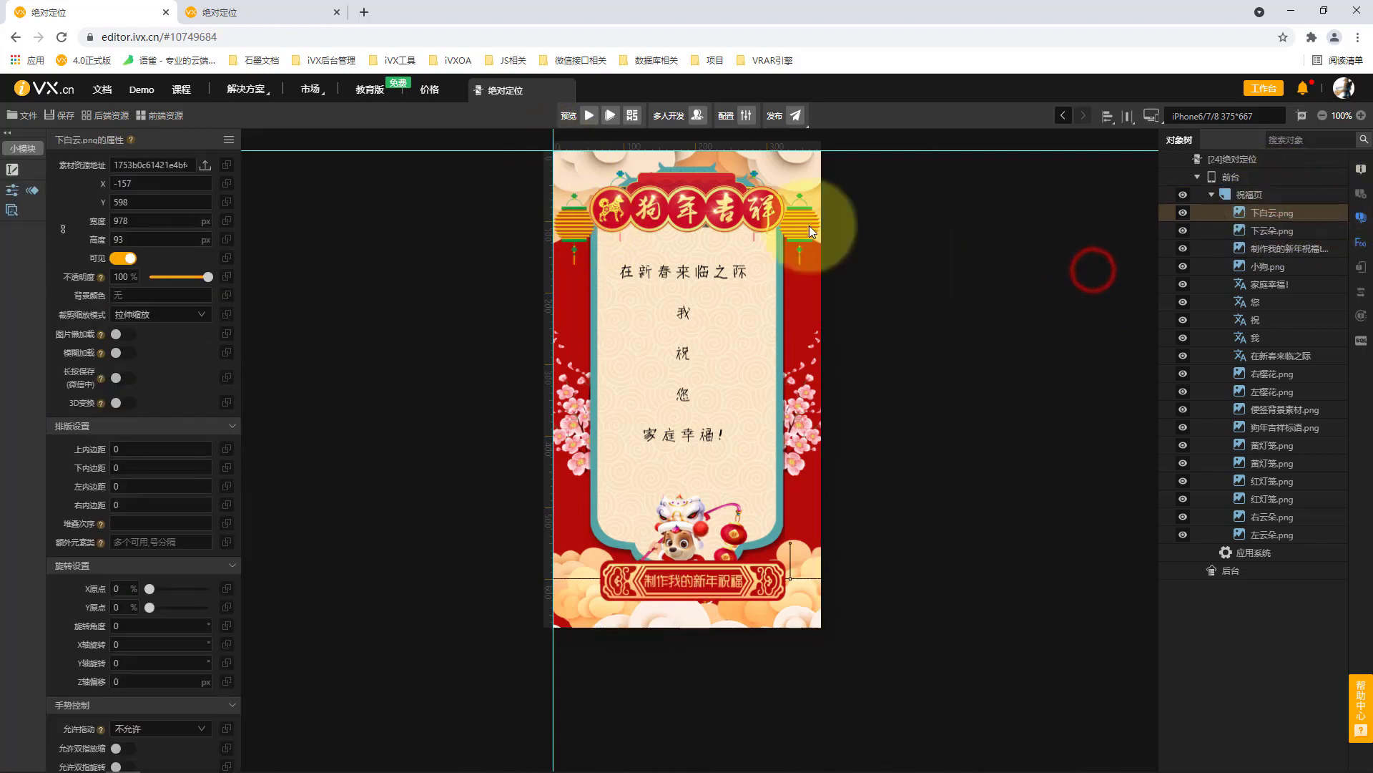
left_click(610, 115)
left_click(679, 459)
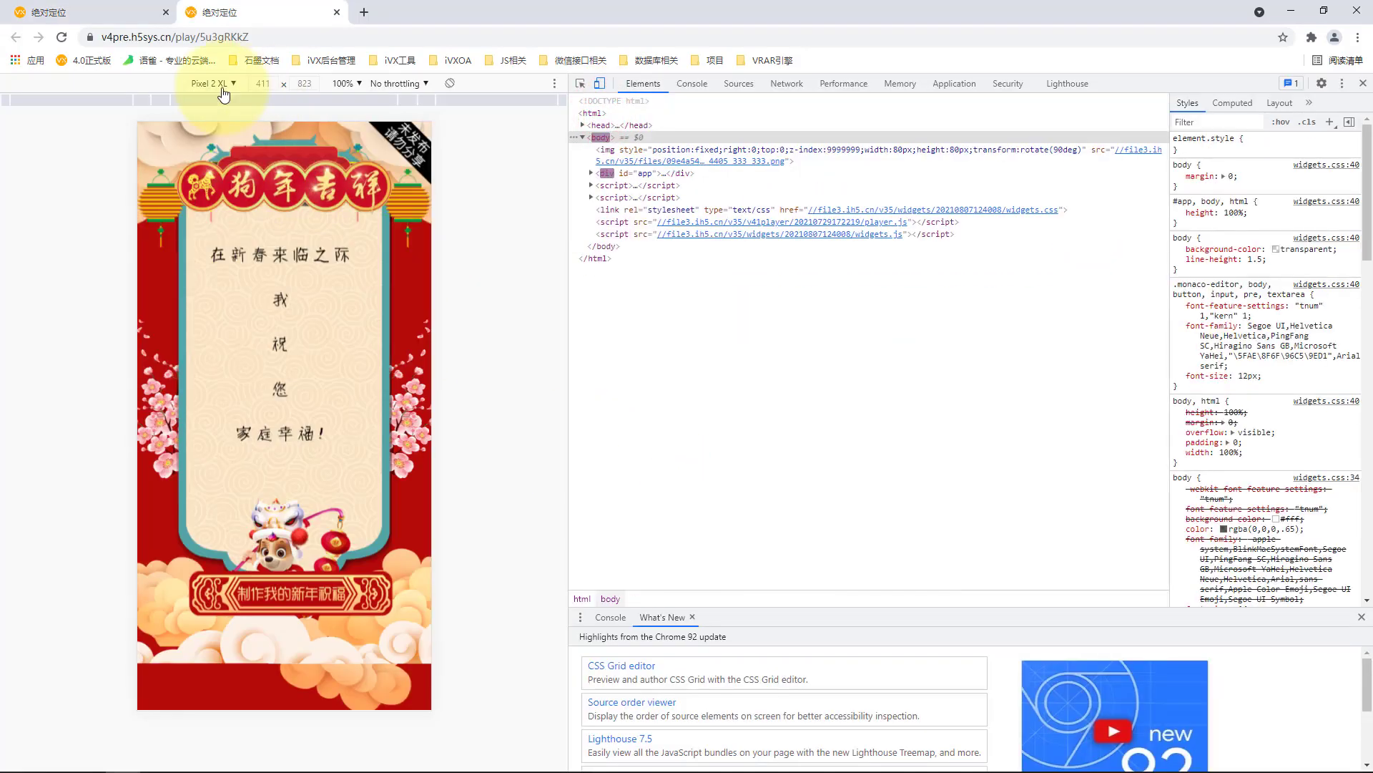
left_click(213, 83)
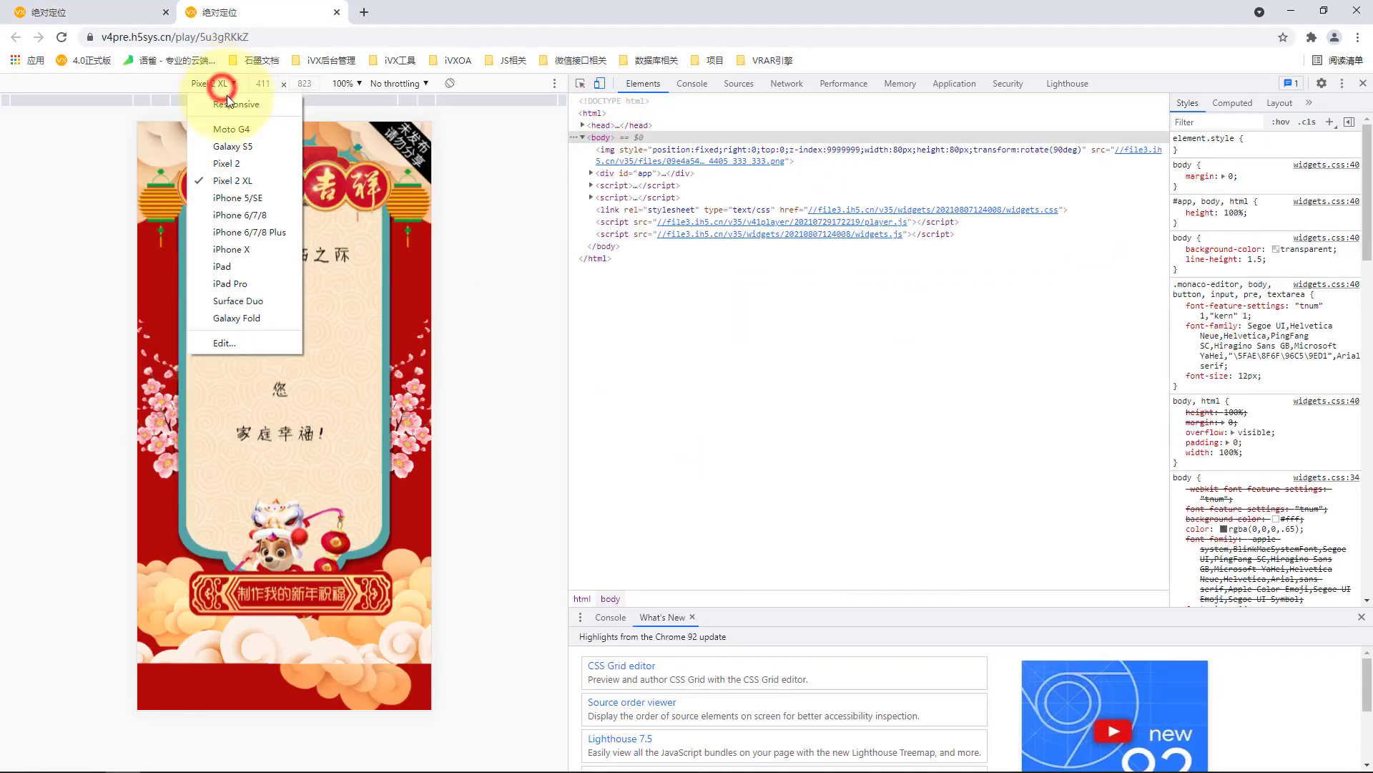
left_click(257, 250)
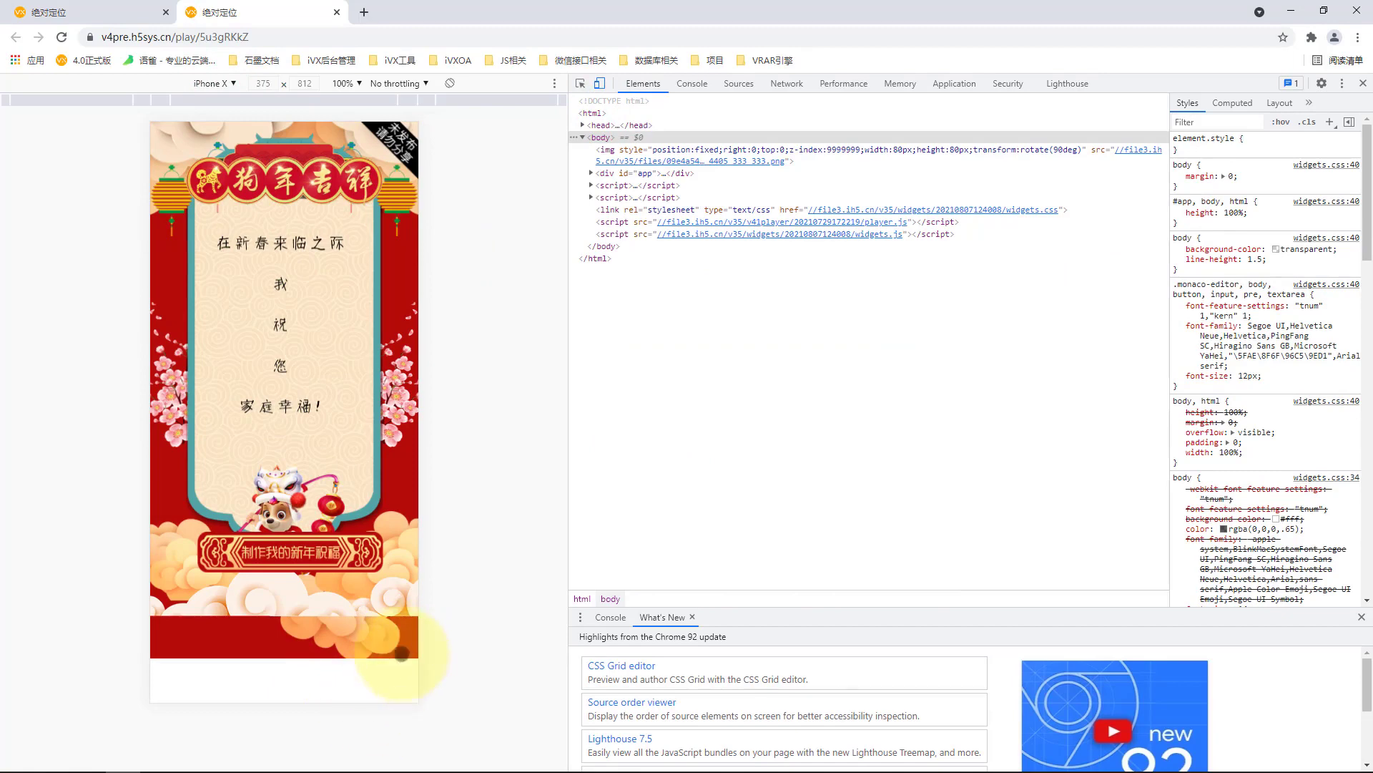
Back in the editor, add a new page under 前台 and insert an absolutely positioned banner (横幅) on it.
left_click(86, 10)
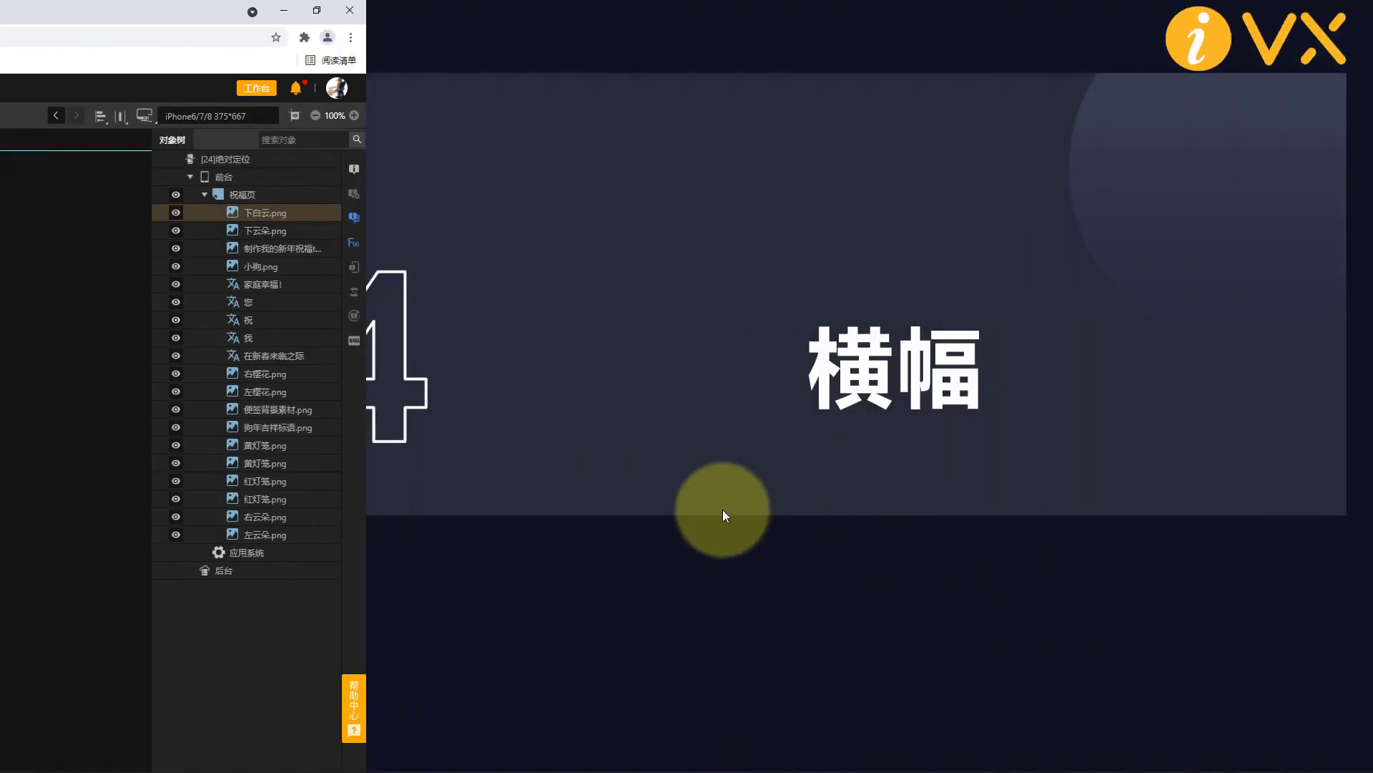
key("Right")
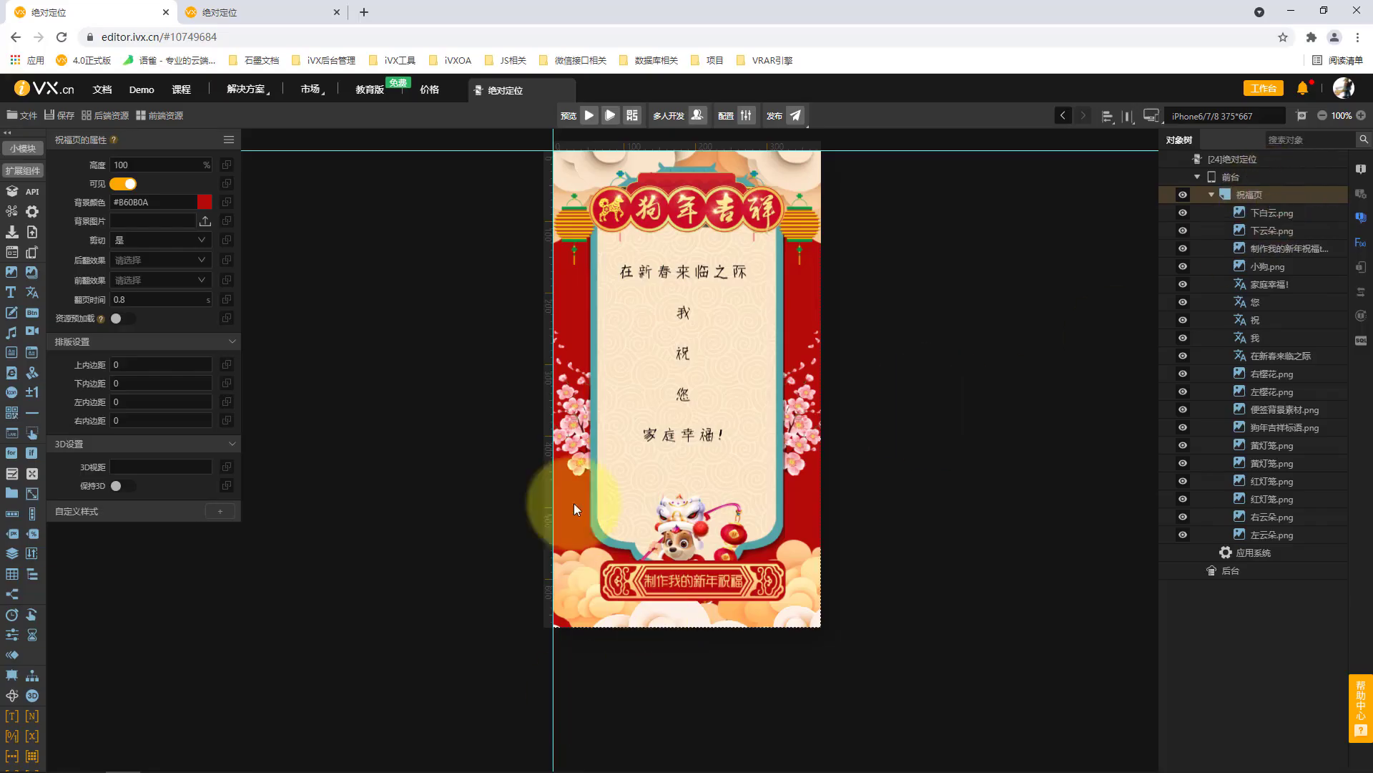
left_click(1234, 178)
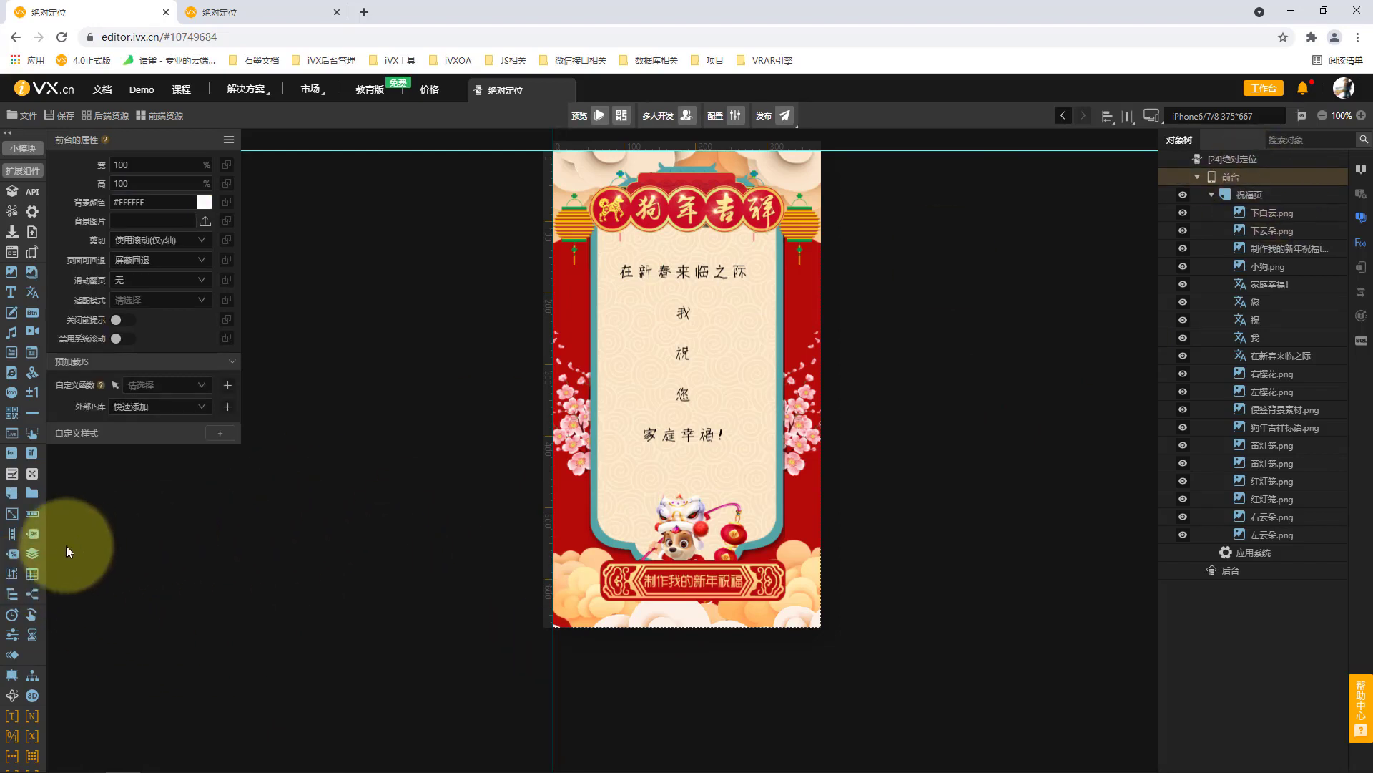
left_click(15, 492)
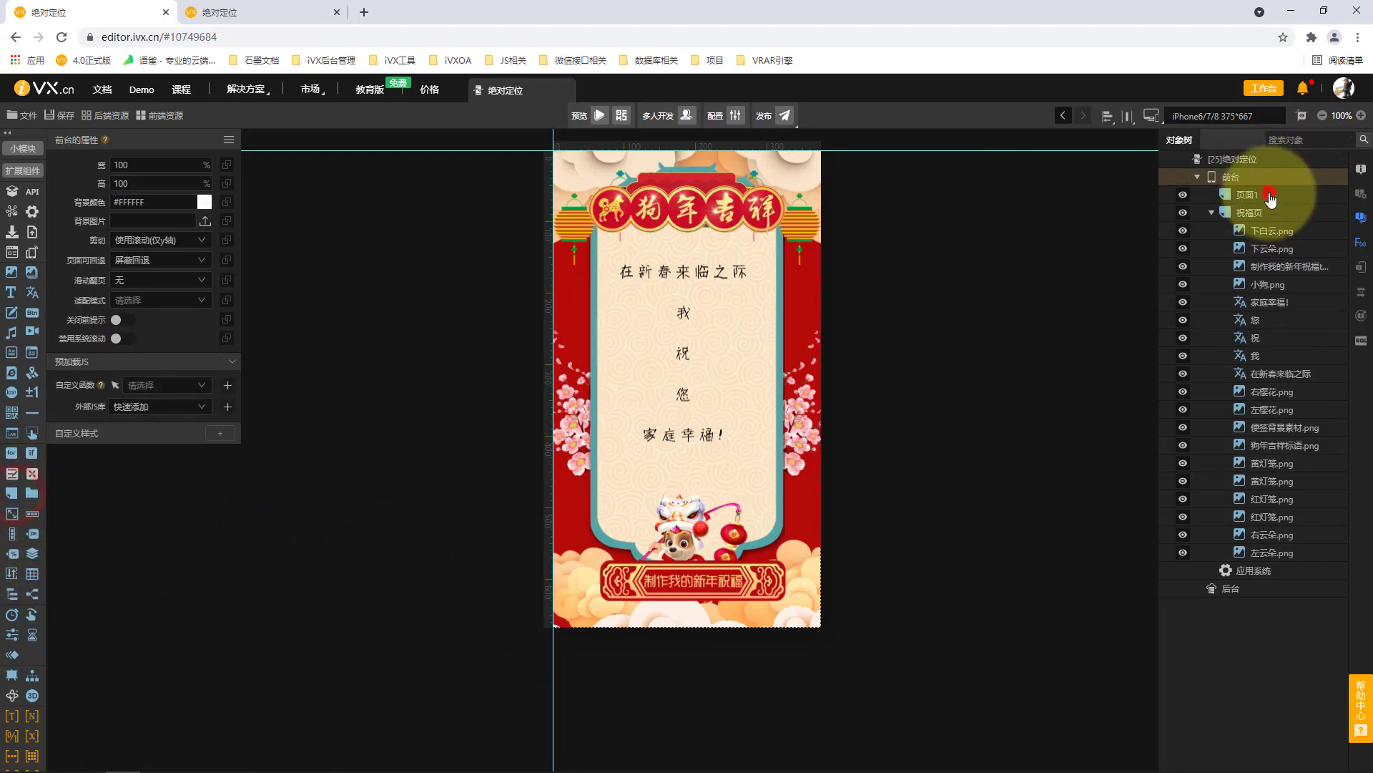
left_click(1269, 193)
left_click(19, 541)
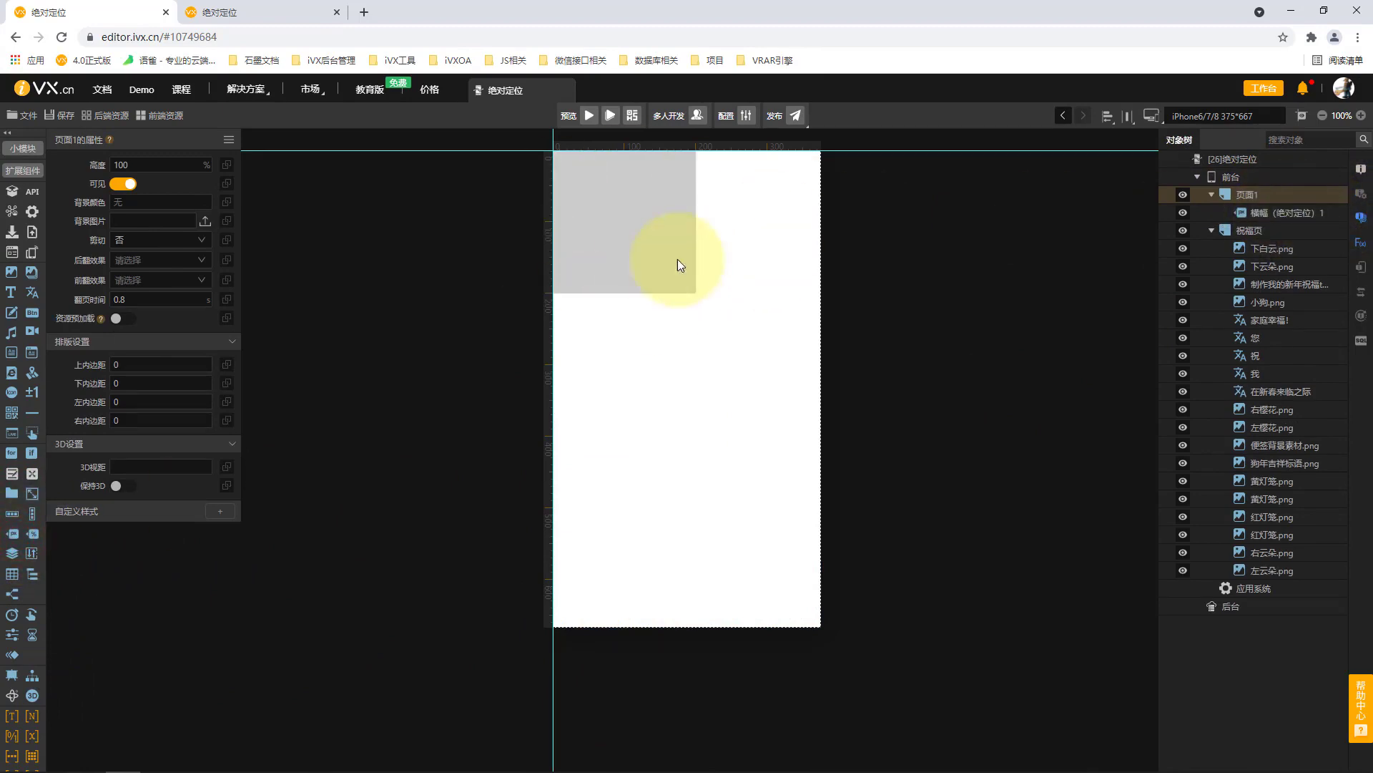
Set the grey banner's overall layout (整体布局) to 中上.
left_click(659, 257)
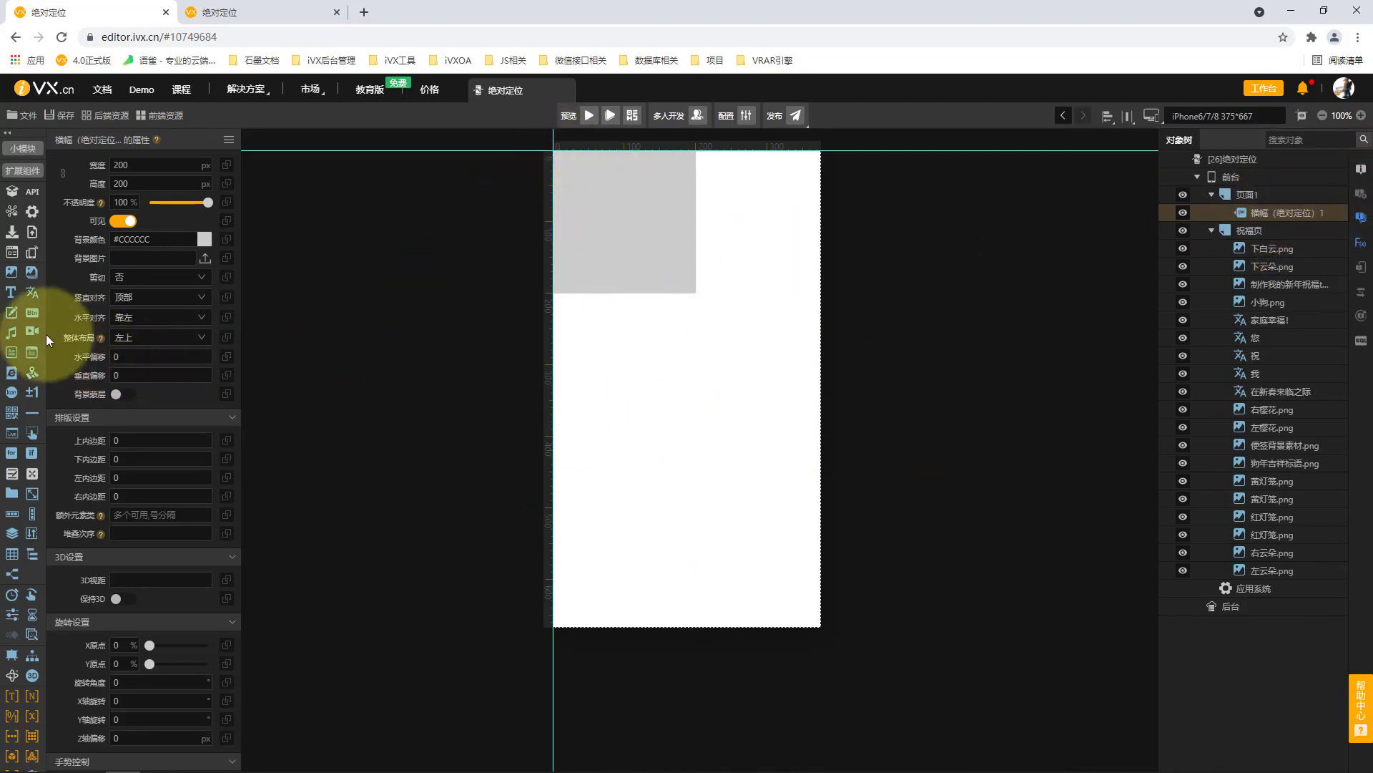
left_click(153, 338)
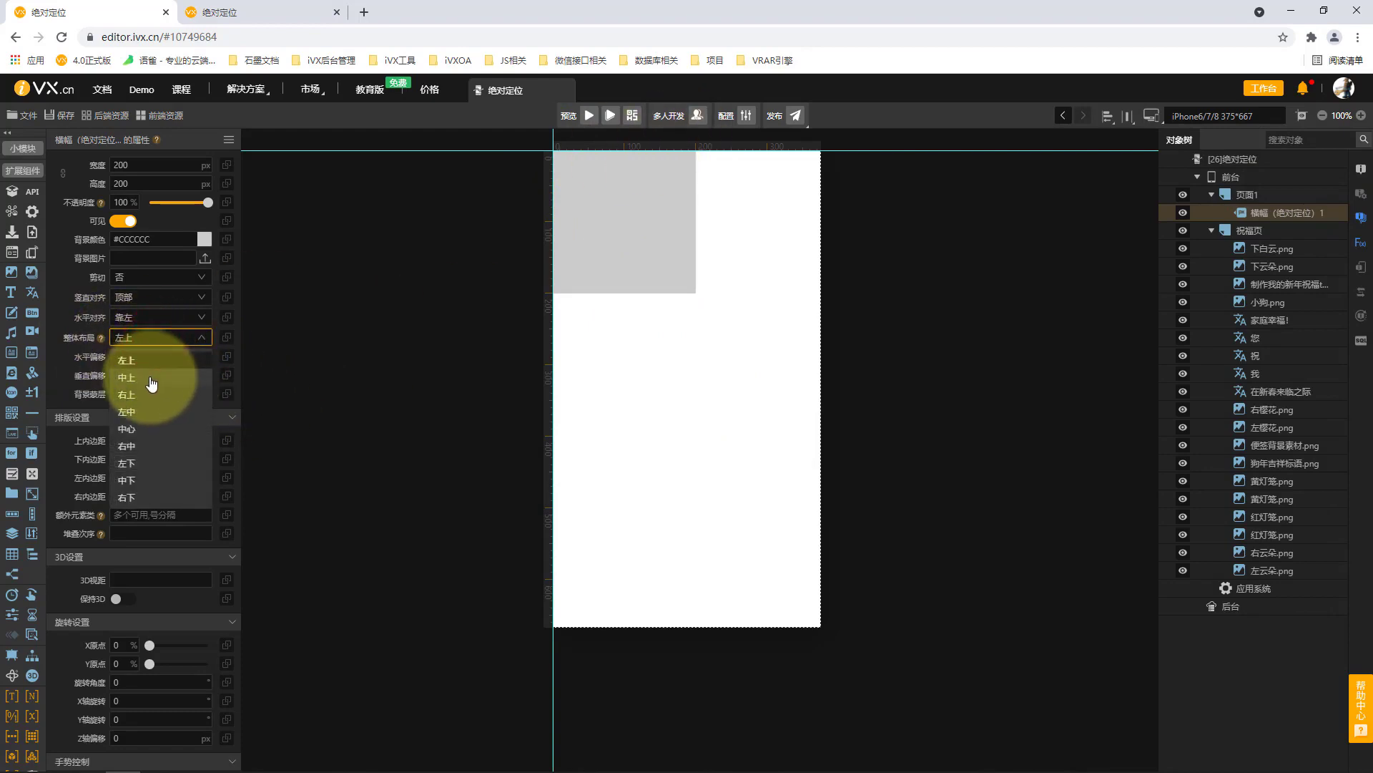
left_click(151, 379)
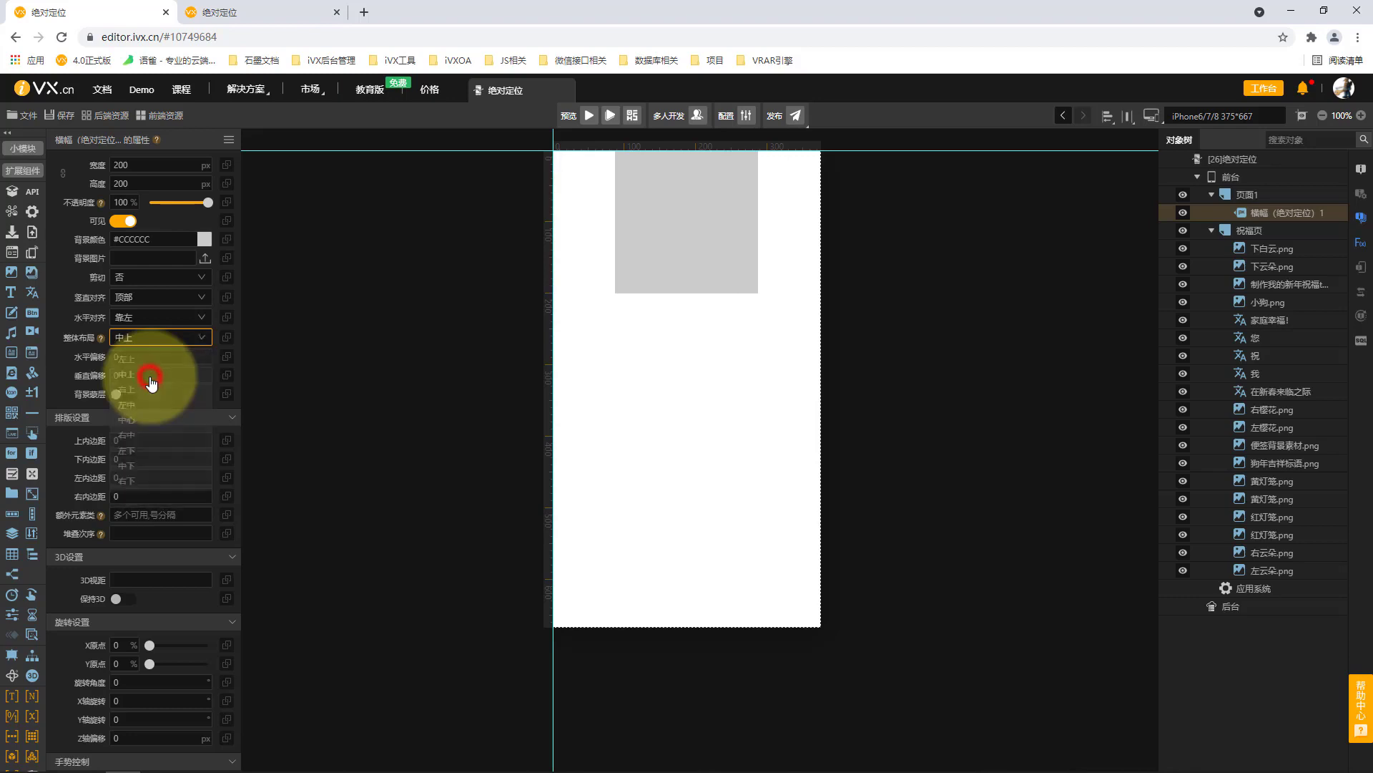
Try 右上 as the grey banner's overall layout (整体布局) and settle on 中心.
left_click(145, 340)
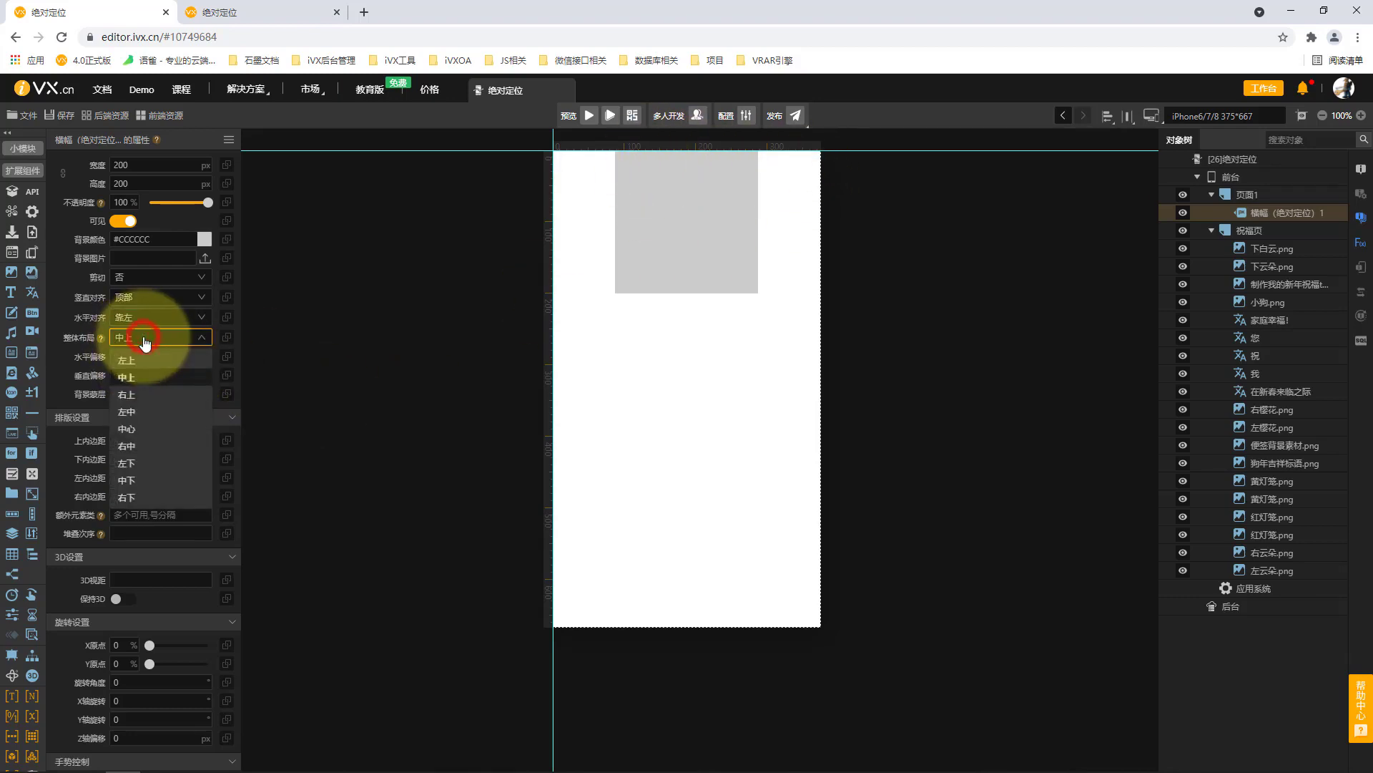
left_click(139, 397)
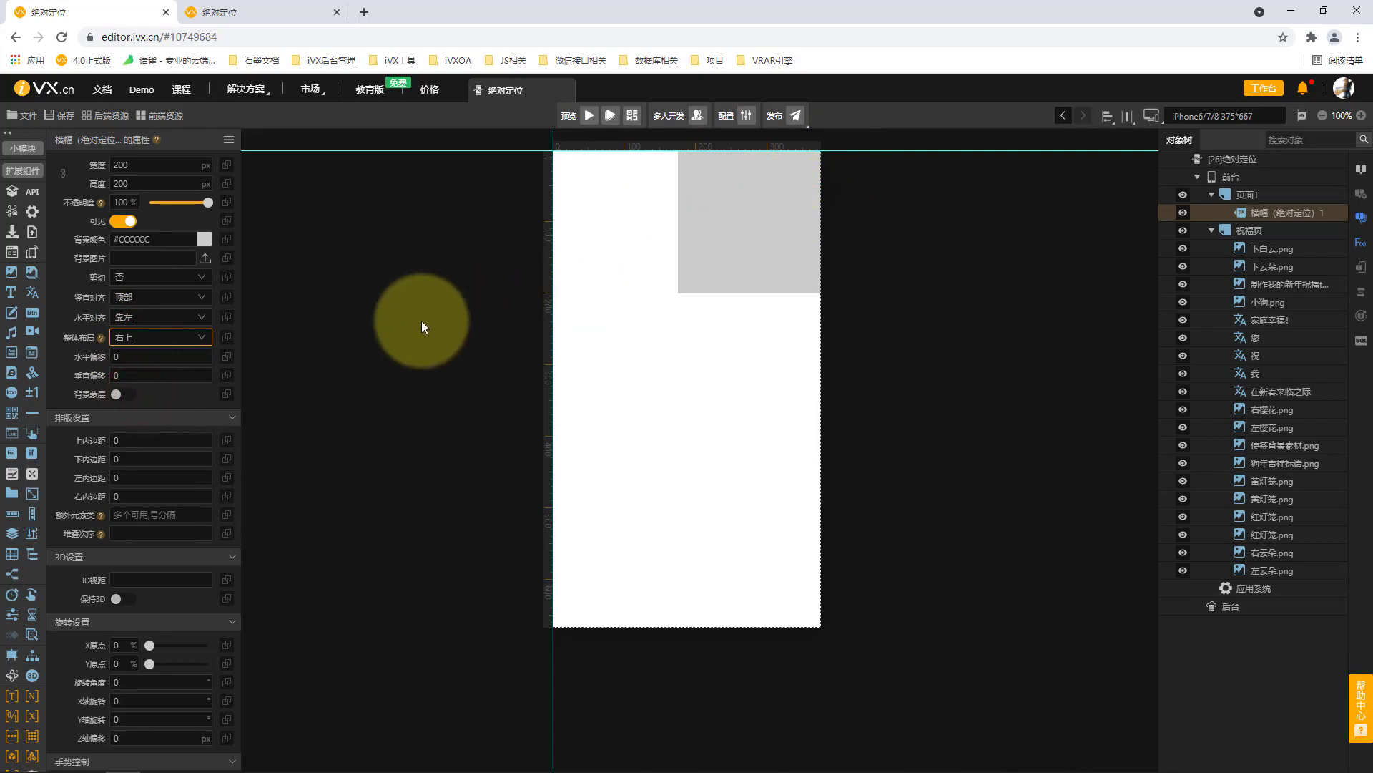
left_click(189, 339)
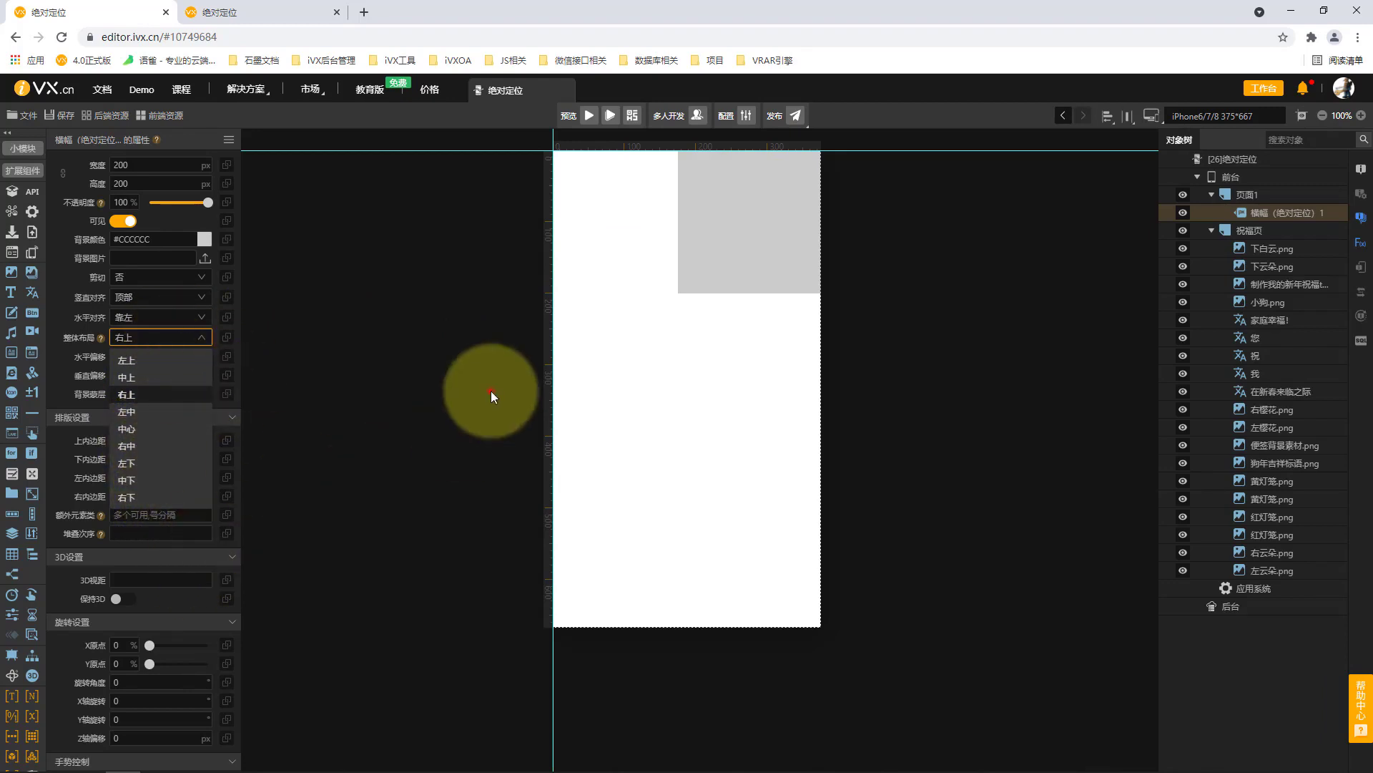
left_click(491, 391)
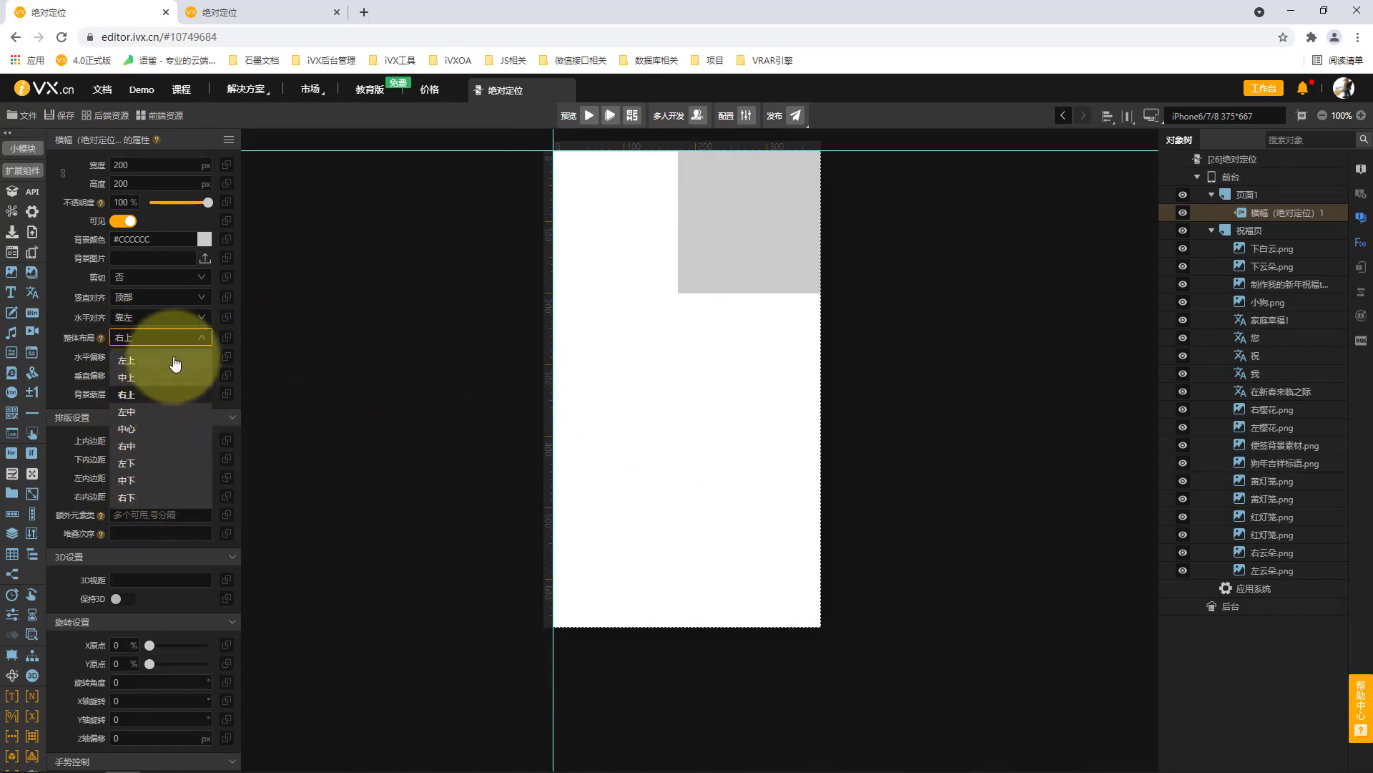
left_click(151, 433)
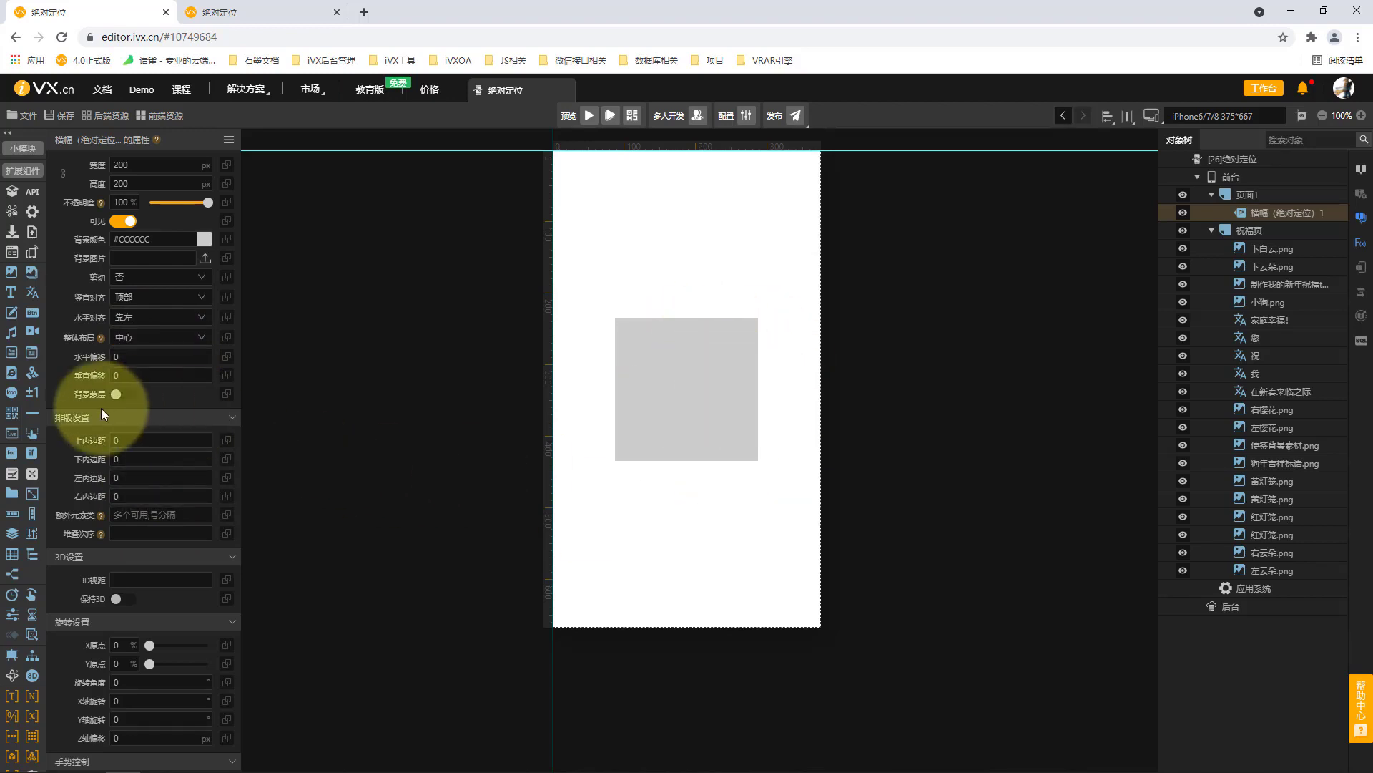
Enable the banner's background mask (背景蒙层) and set its black mask colour (蒙层颜色) to 30% alpha.
mouse_move(100, 337)
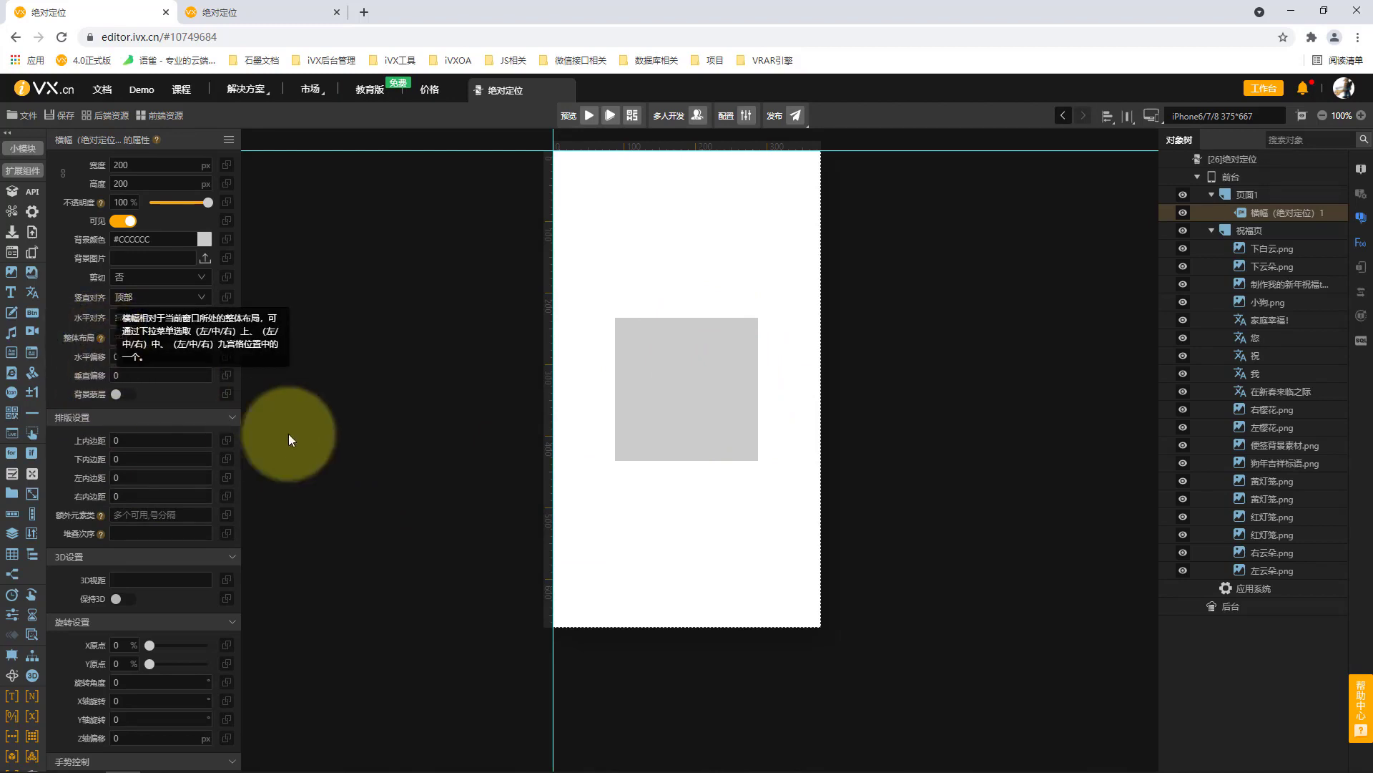
left_click(118, 394)
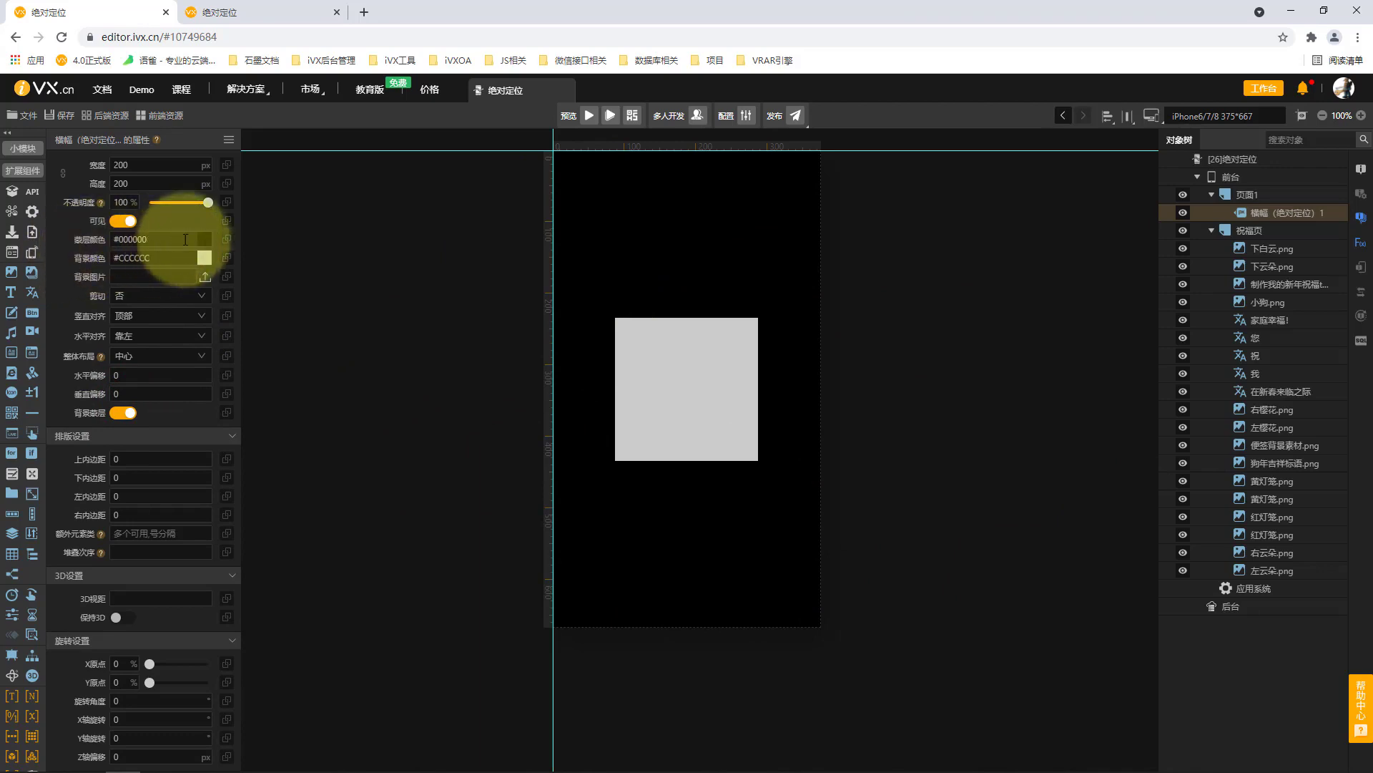
left_click(186, 238)
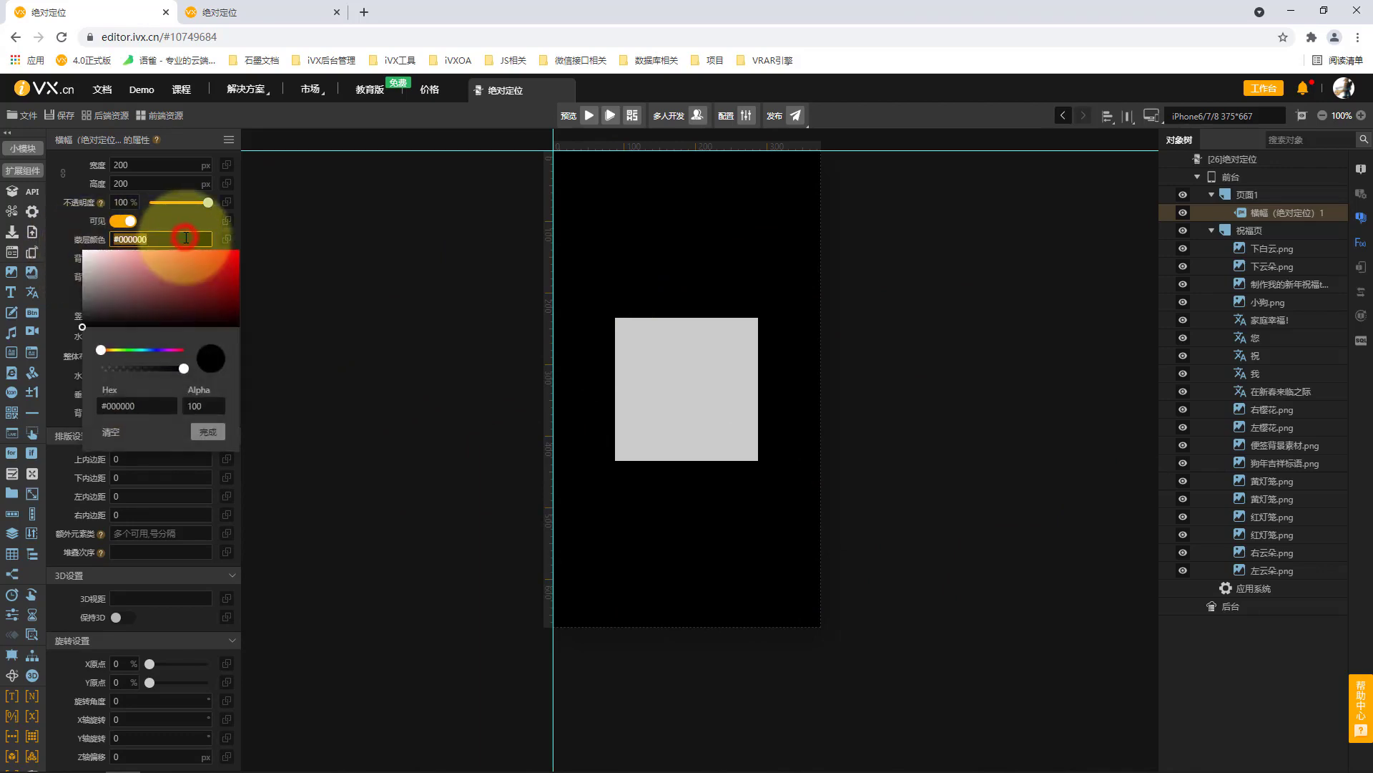
left_click(214, 406)
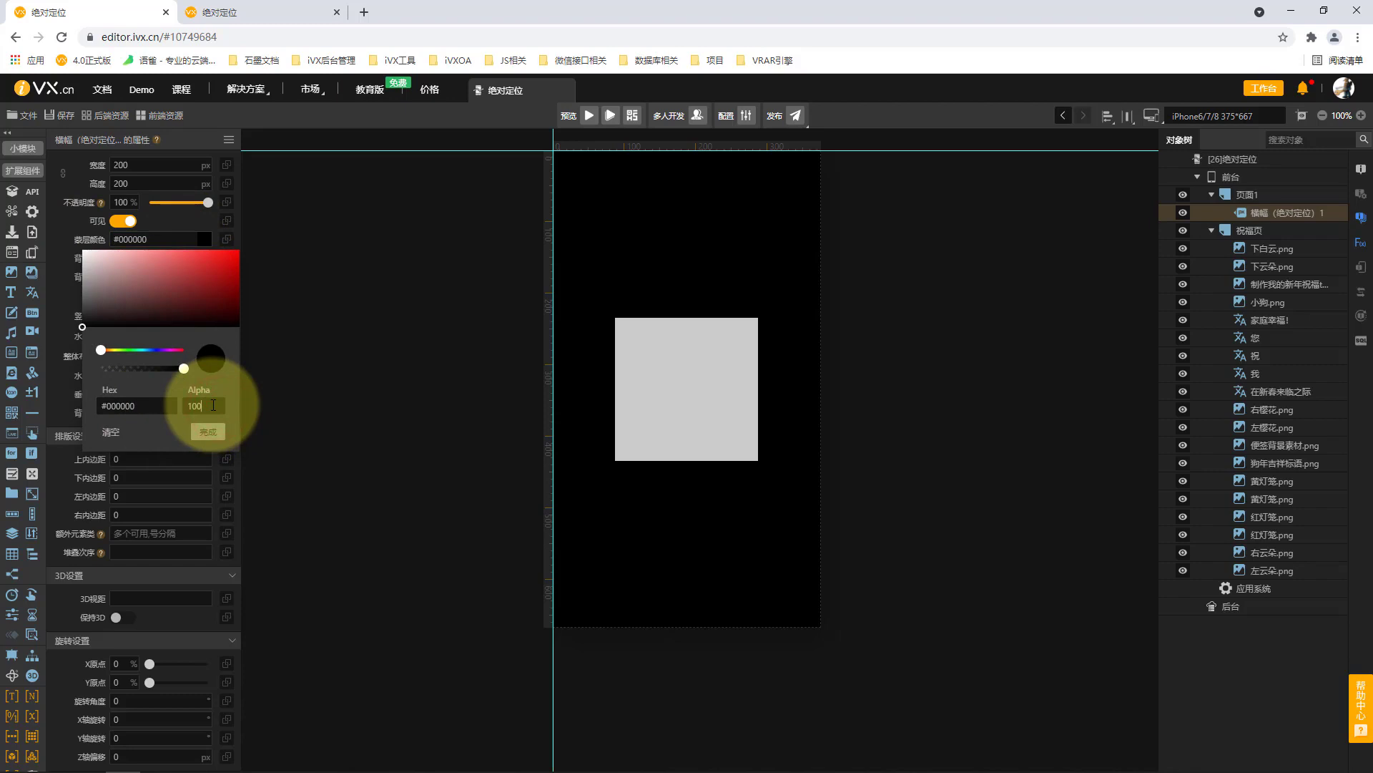
left_click_drag(213, 405, 142, 405)
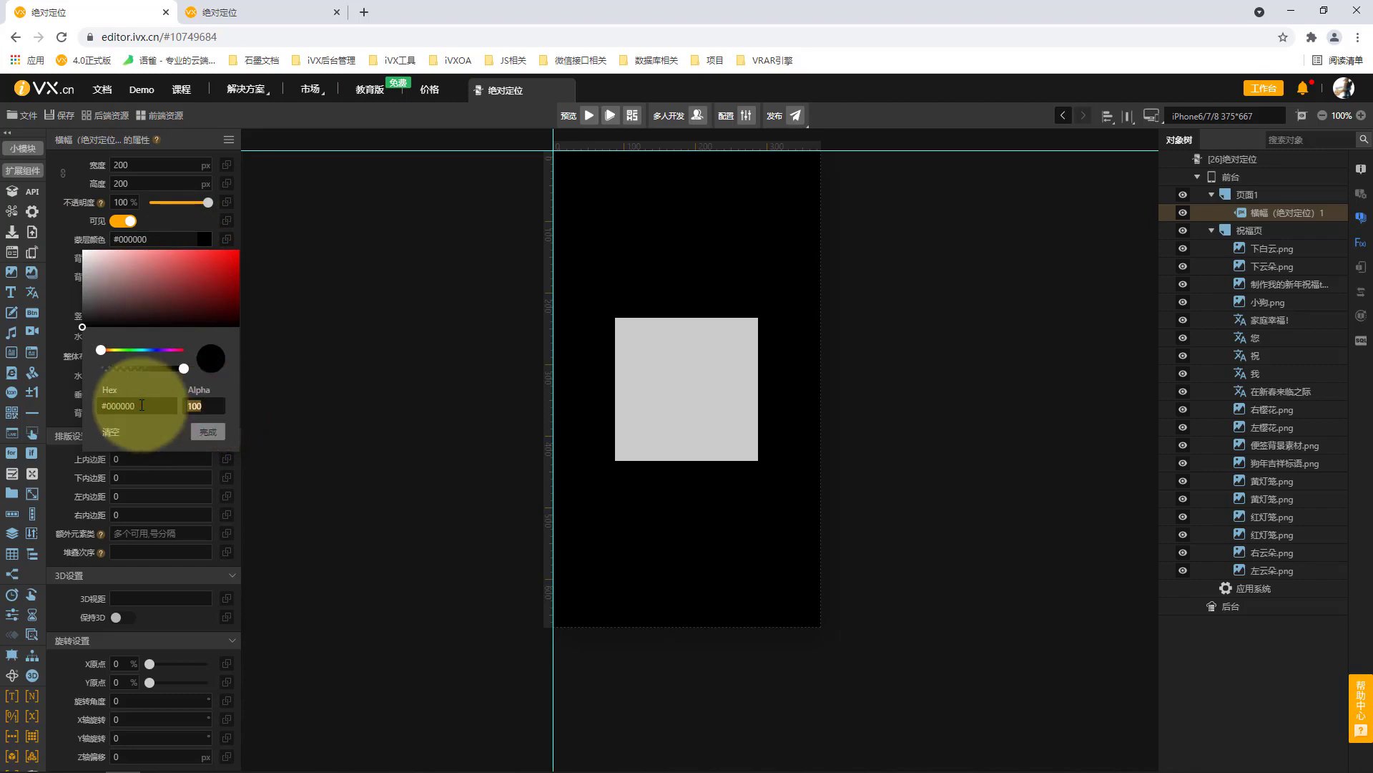
left_click(209, 432)
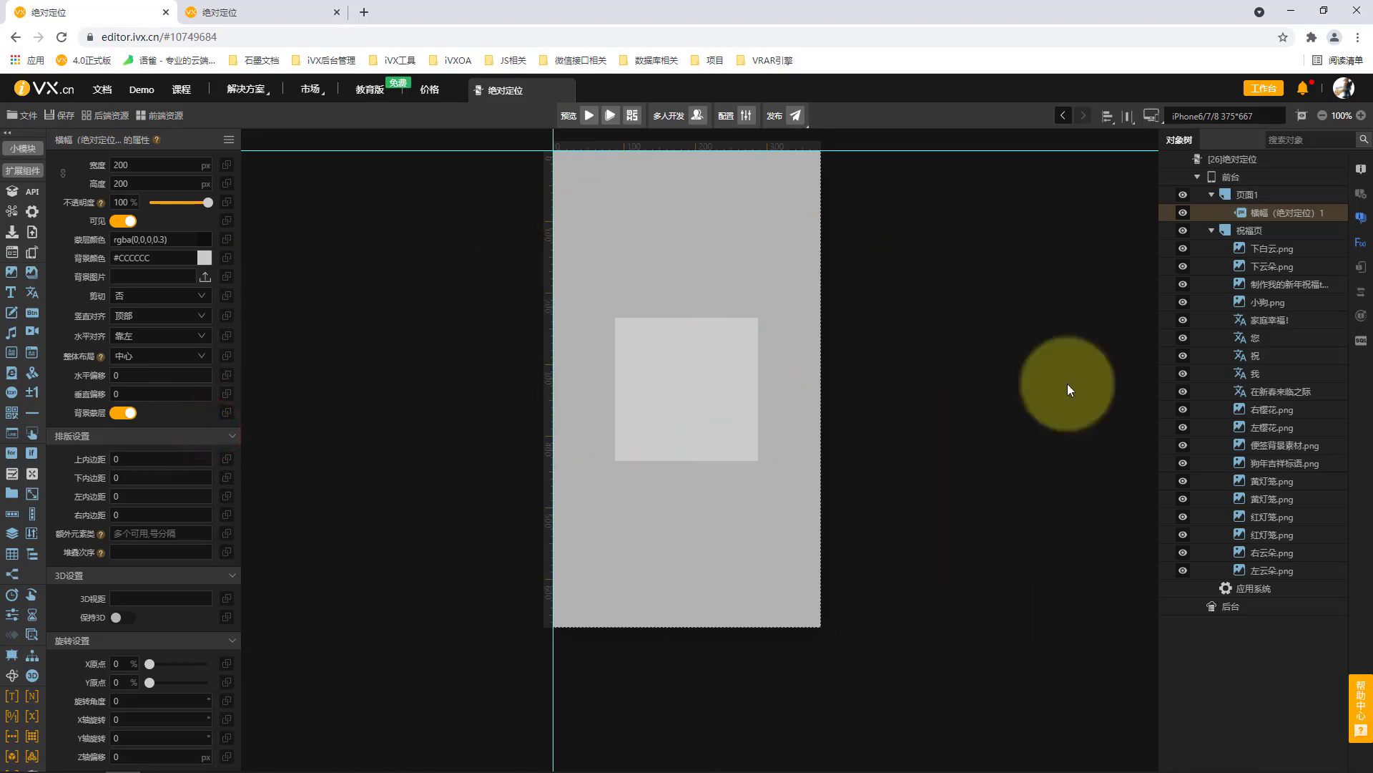
Hide the banner and place the 小狗 image on 页面1 at about 274 × 271 px in the upper half.
left_click(1253, 211)
left_click(1185, 213)
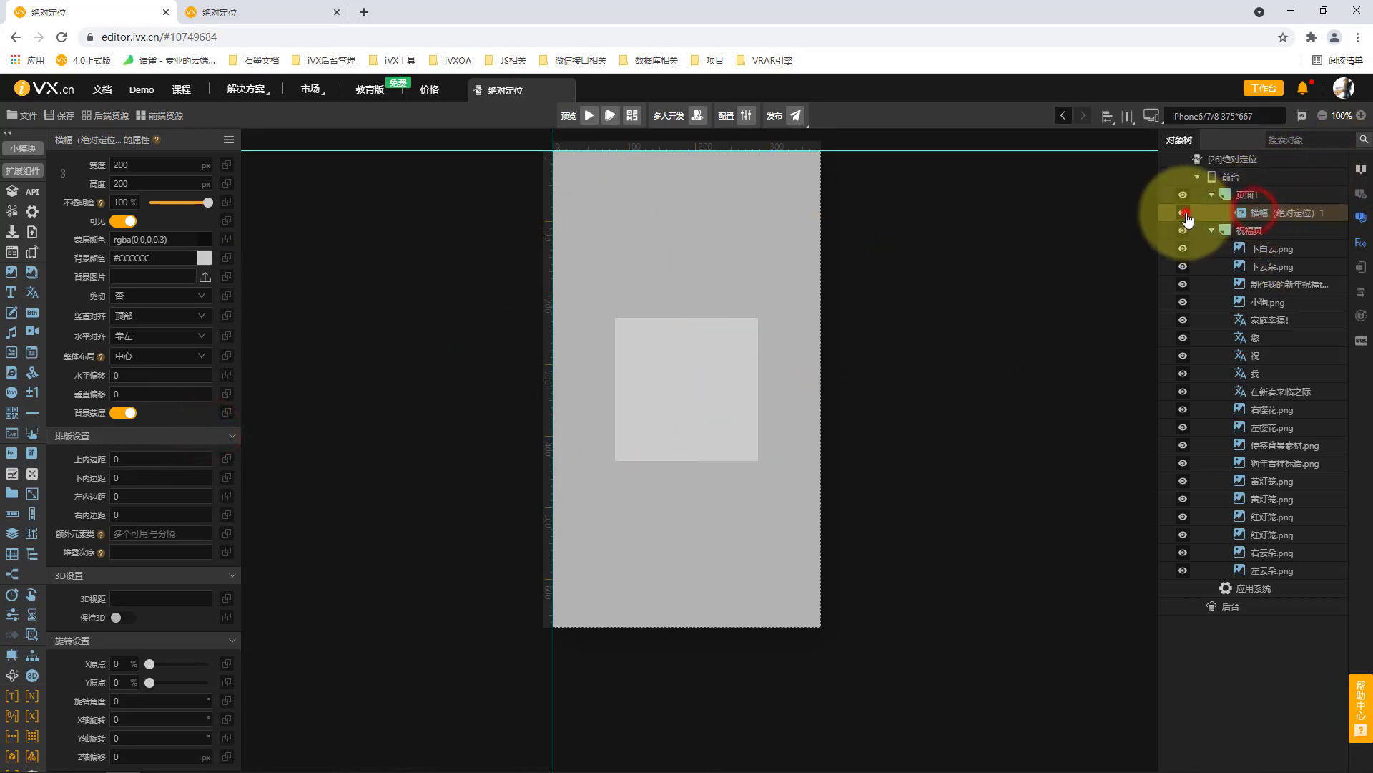
left_click(1281, 196)
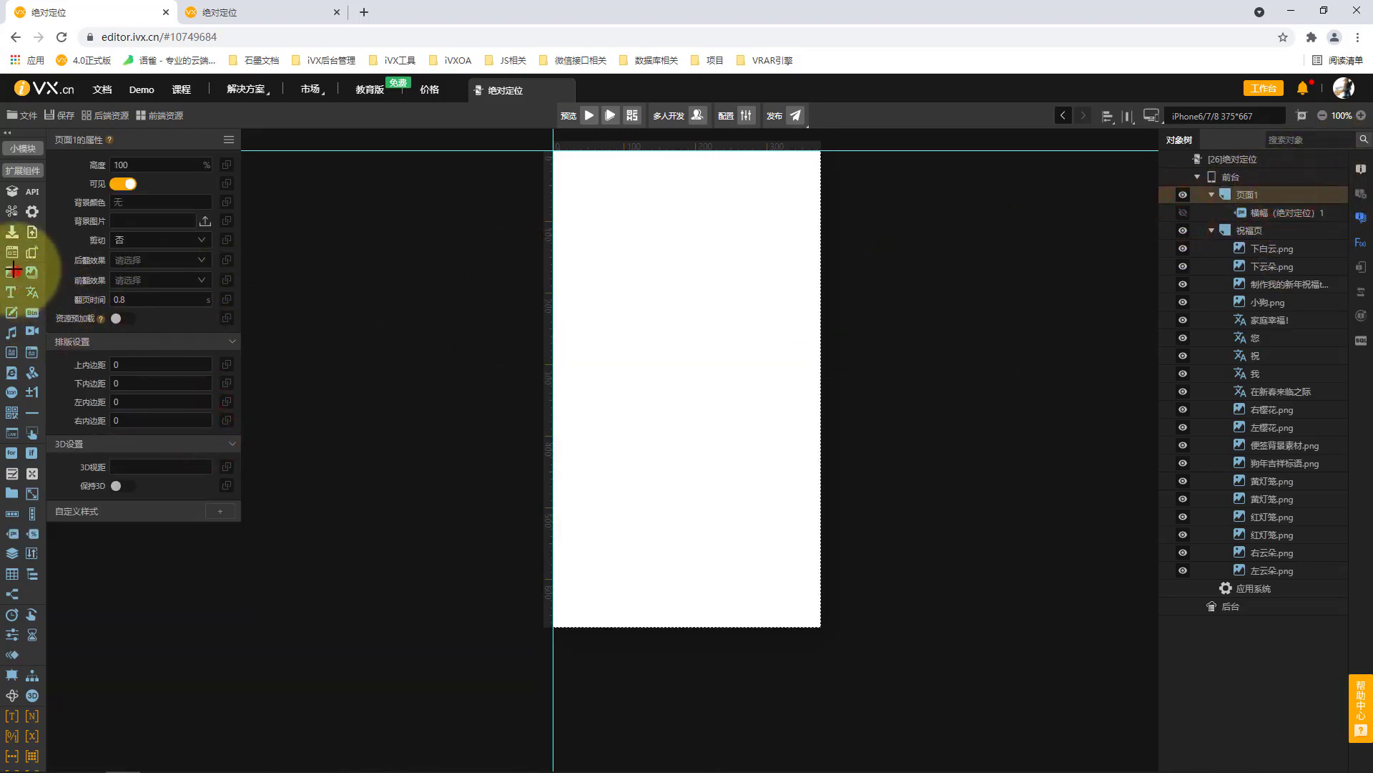
left_click_drag(590, 208, 790, 400)
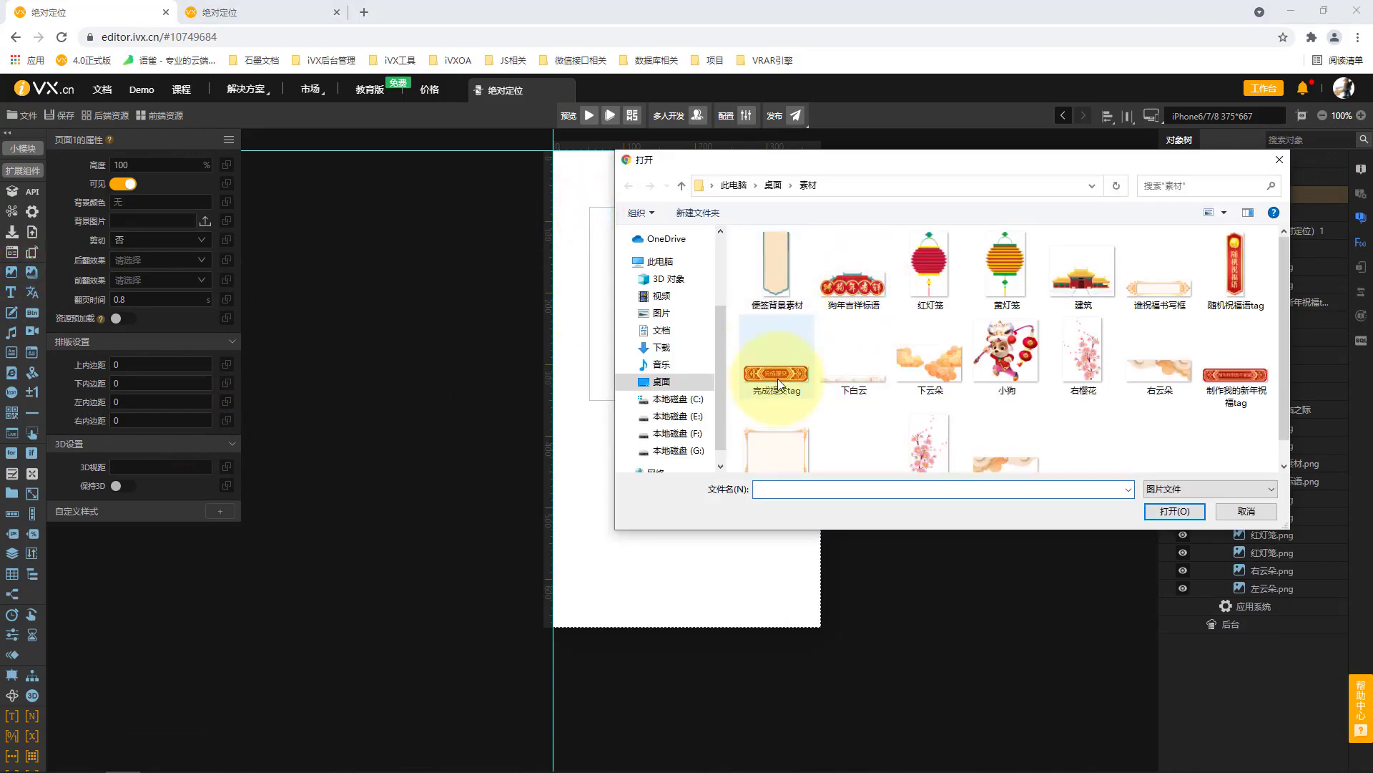
double_click(1000, 359)
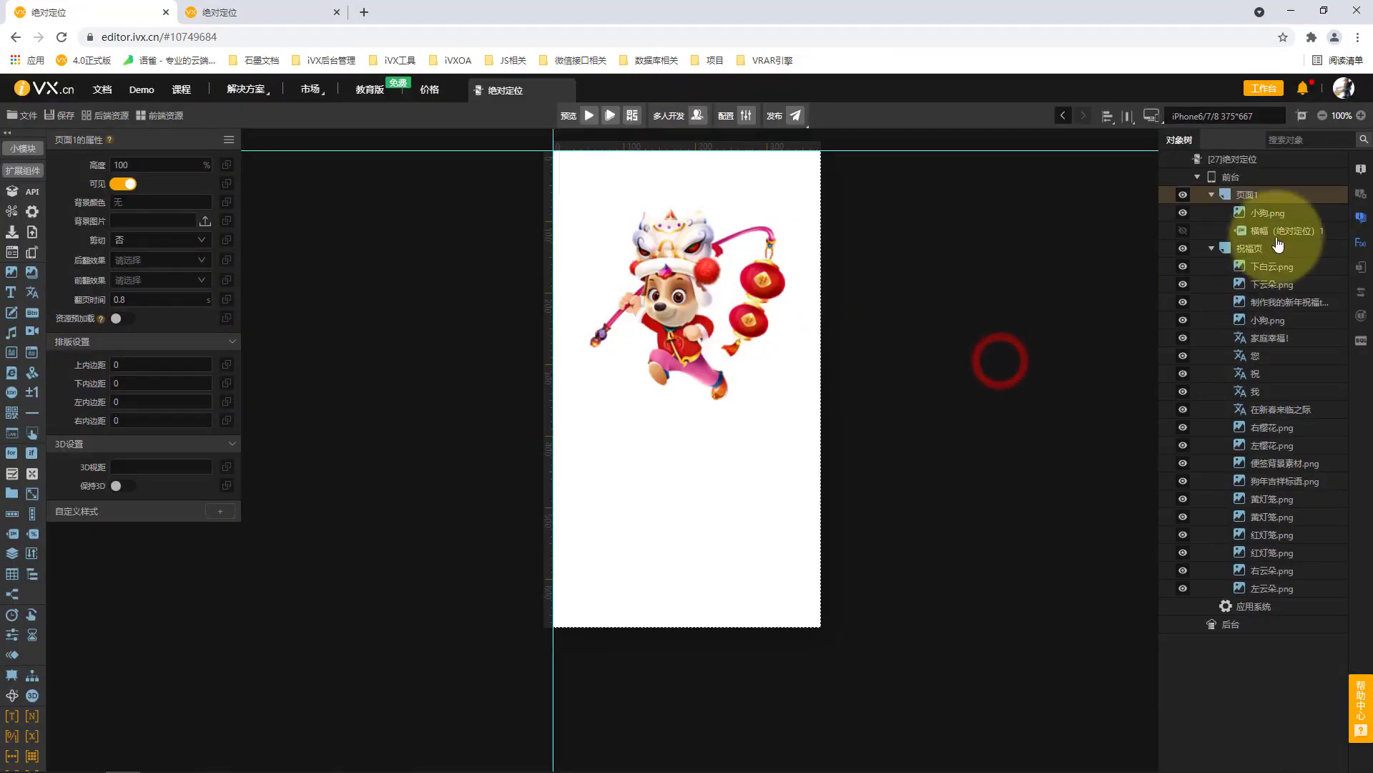
Show the banner again, move it above 小狗.png in 页面1's object order, and select the banner.
left_click(1283, 229)
left_click(1183, 231)
left_click_drag(1278, 232, 1281, 203)
left_click(1281, 230)
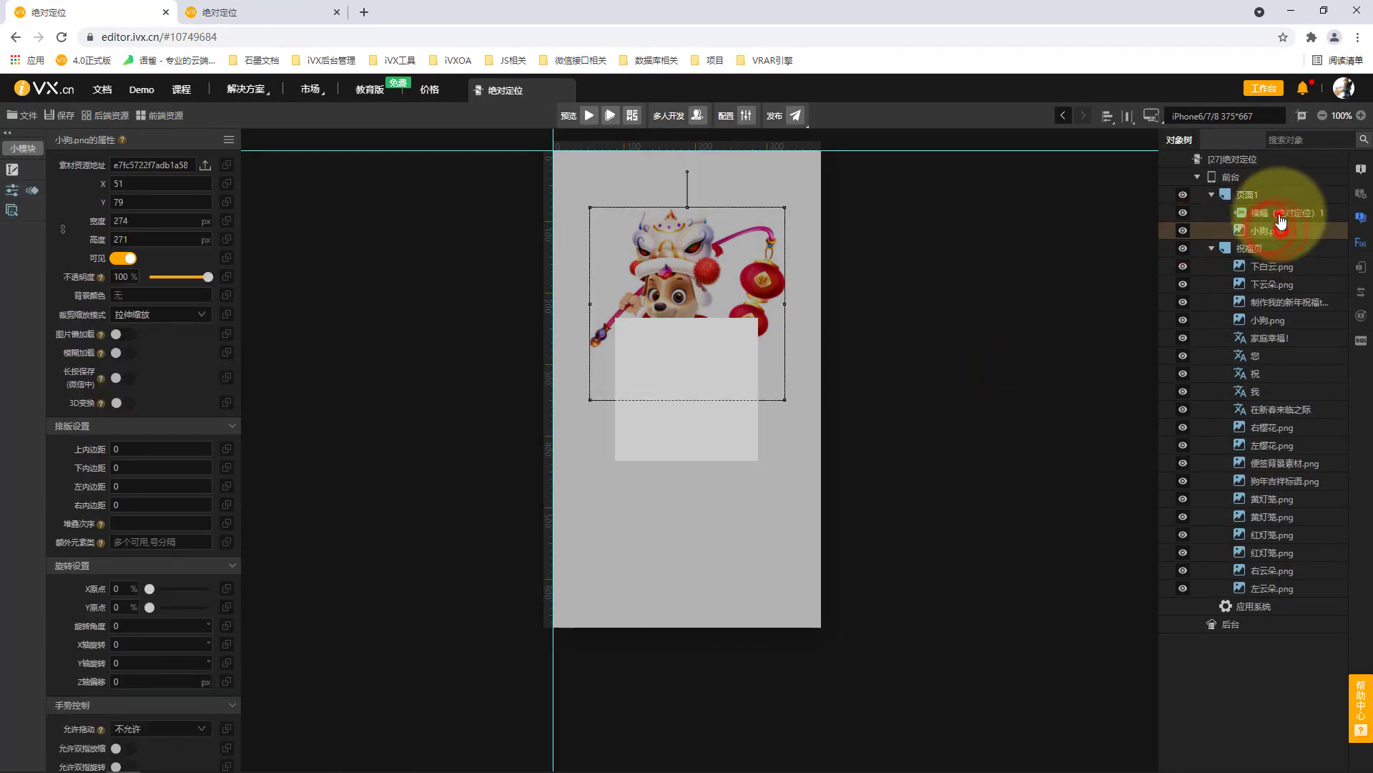
left_click(1280, 213)
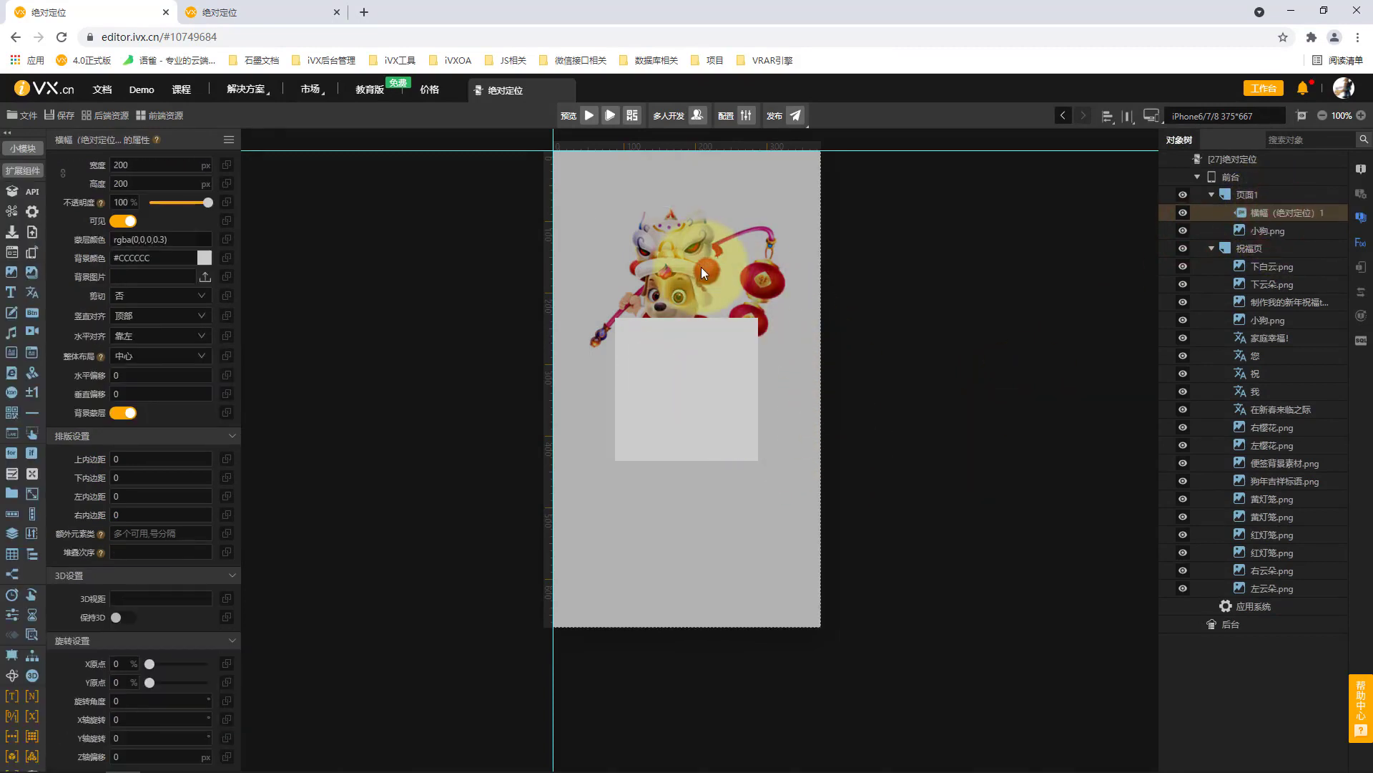
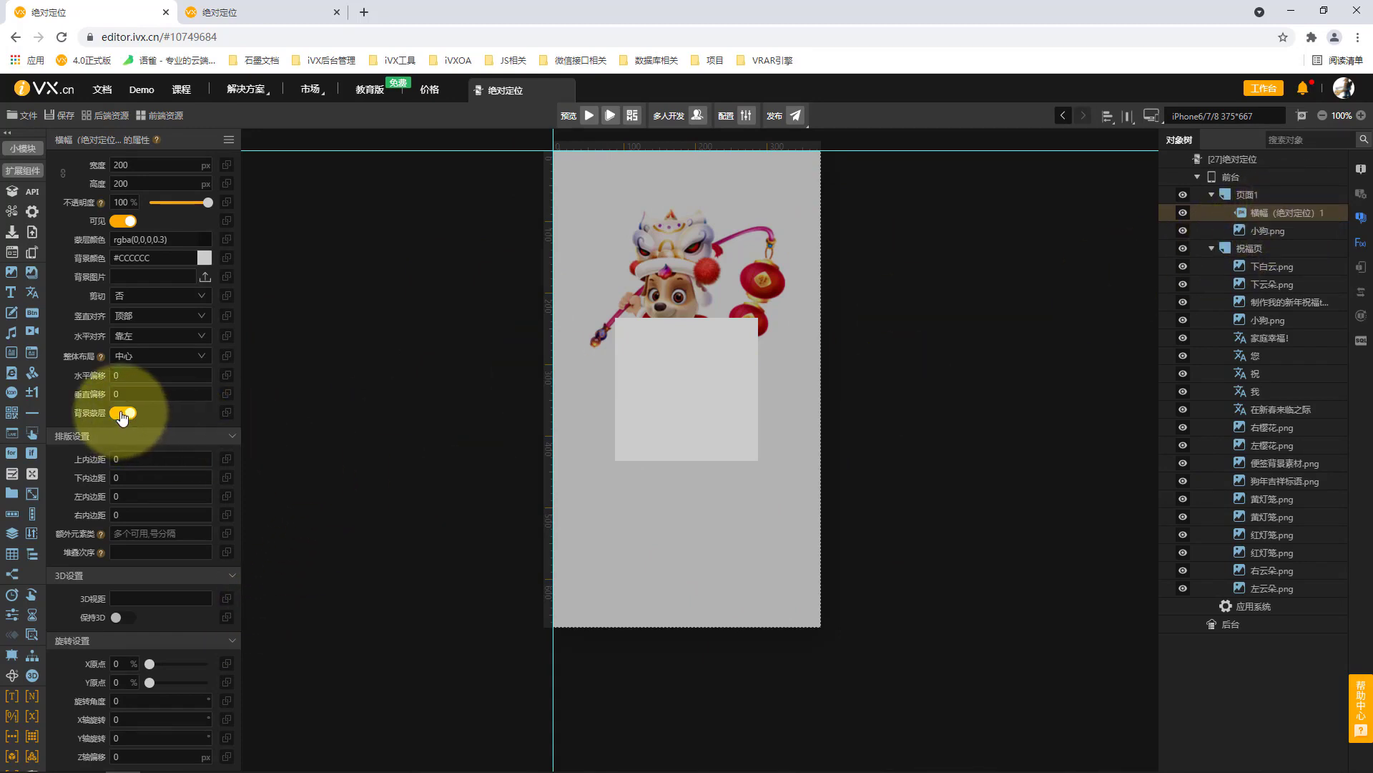
Examine the banner's mask colour (蒙层颜色) and alpha settings.
left_click(192, 236)
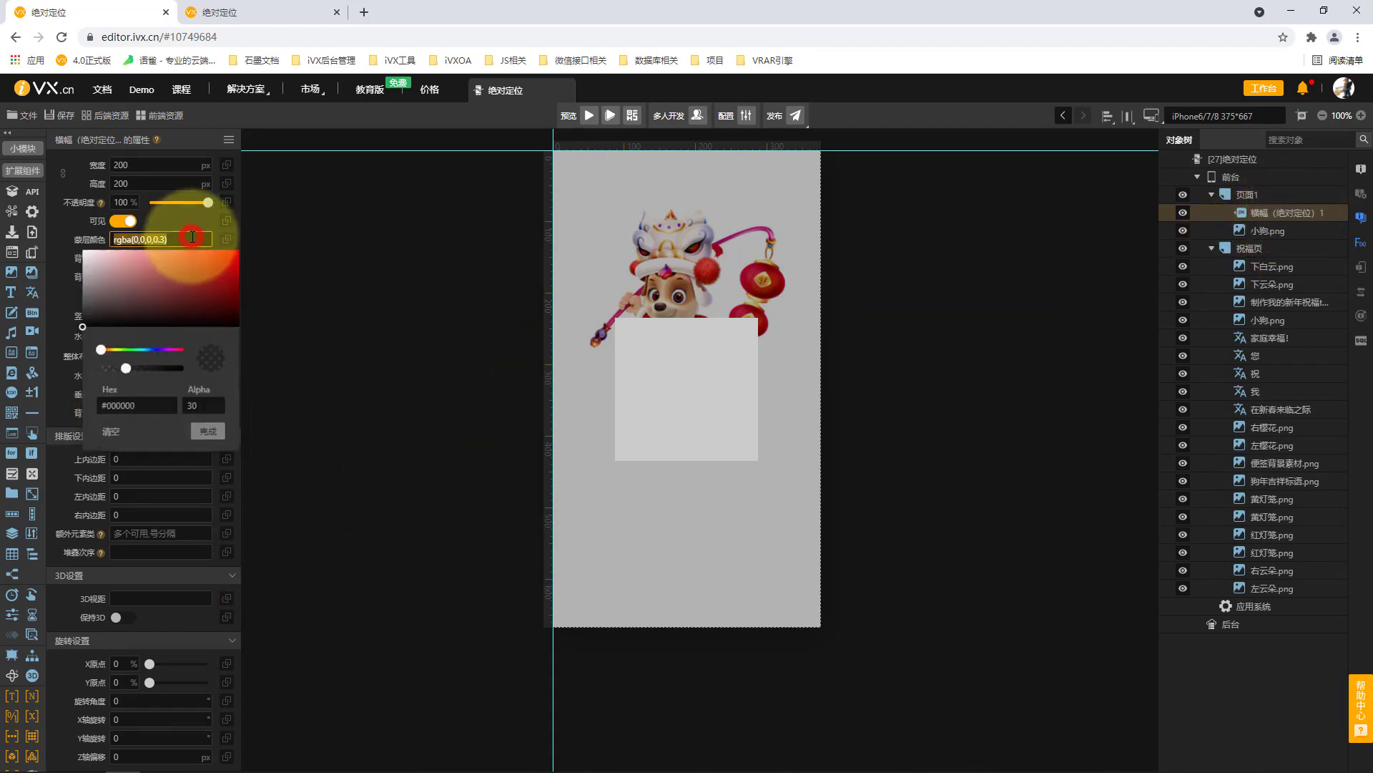
left_click(207, 406)
left_click(207, 434)
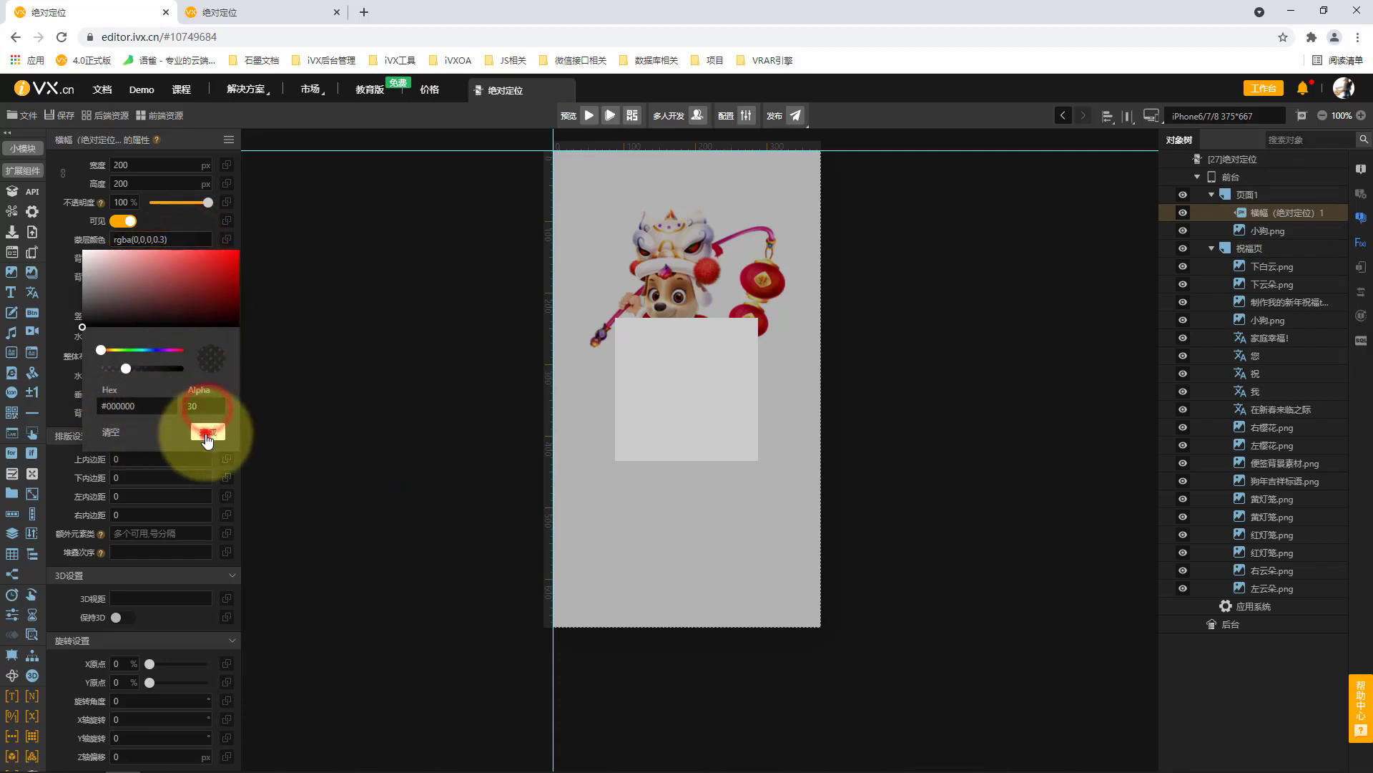
Delete 页面1 together with its banner and 小狗.png.
left_click(741, 276)
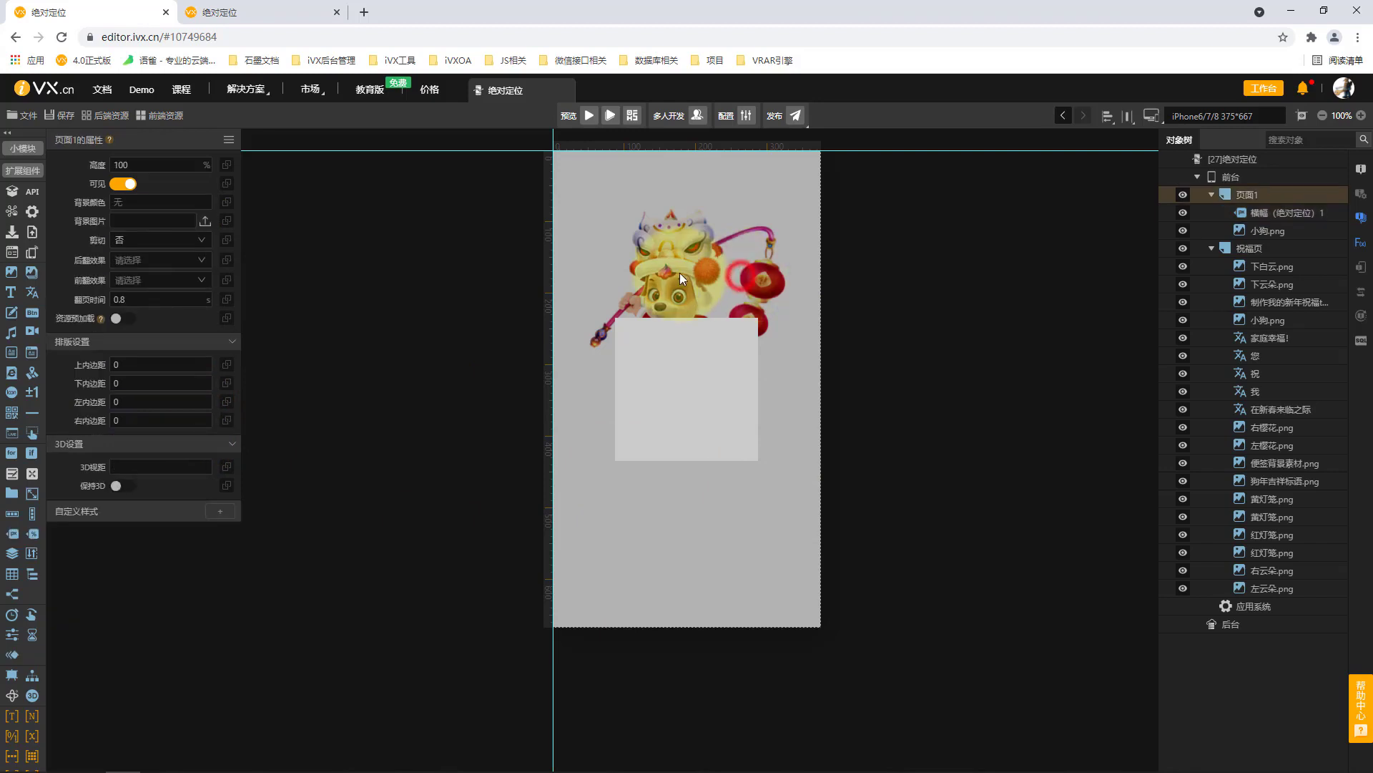
left_click(1291, 217)
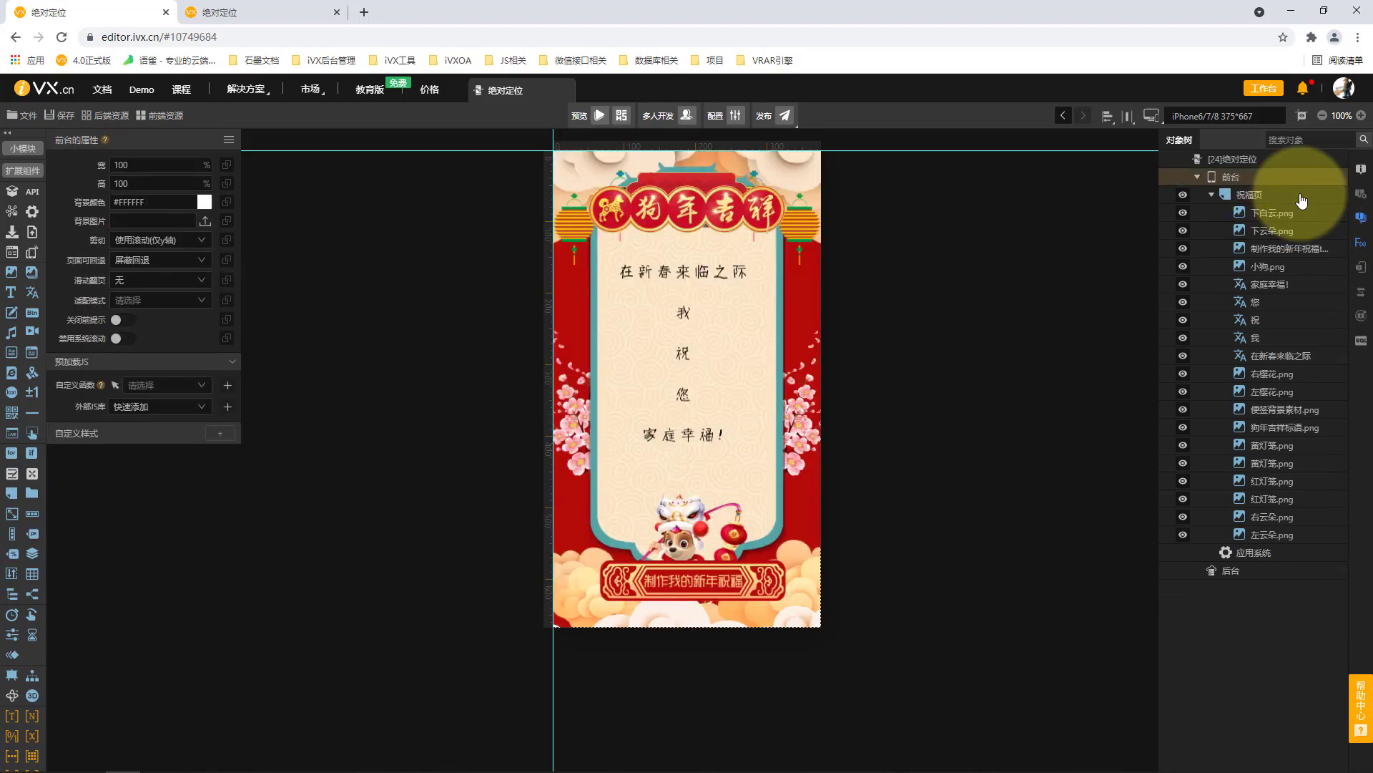
Add an absolutely positioned banner (横幅) to 祝福页 and give it the background colour #588DFF.
left_click(1299, 191)
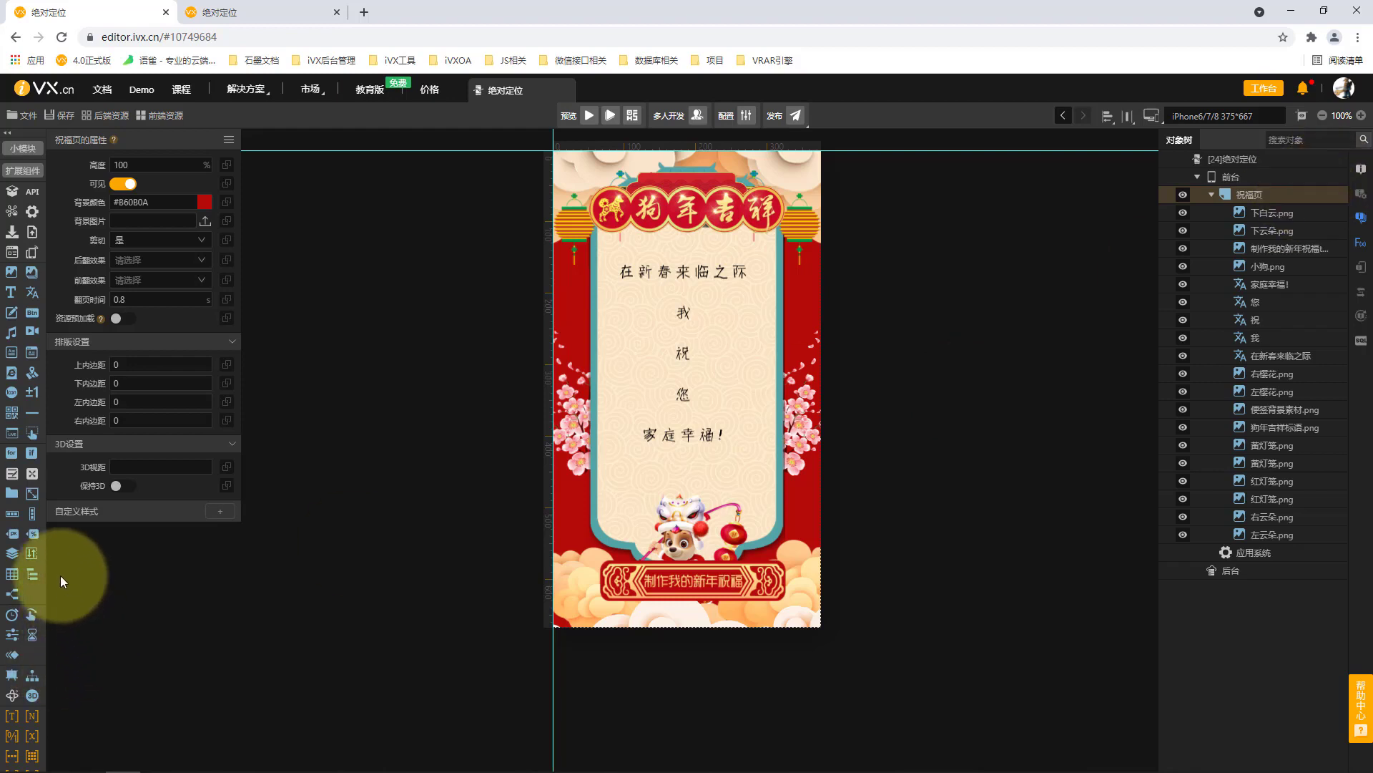
left_click_drag(17, 543, 1299, 211)
left_click(169, 232)
mouse_move(136, 262)
left_mouse_down()
mouse_move(142, 247)
mouse_move(186, 249)
left_mouse_up()
left_click(152, 350)
left_click(204, 435)
Set the banner's stacking order (堆叠次序) to 10 and change its background colour to #0F5AFF.
left_click(161, 534)
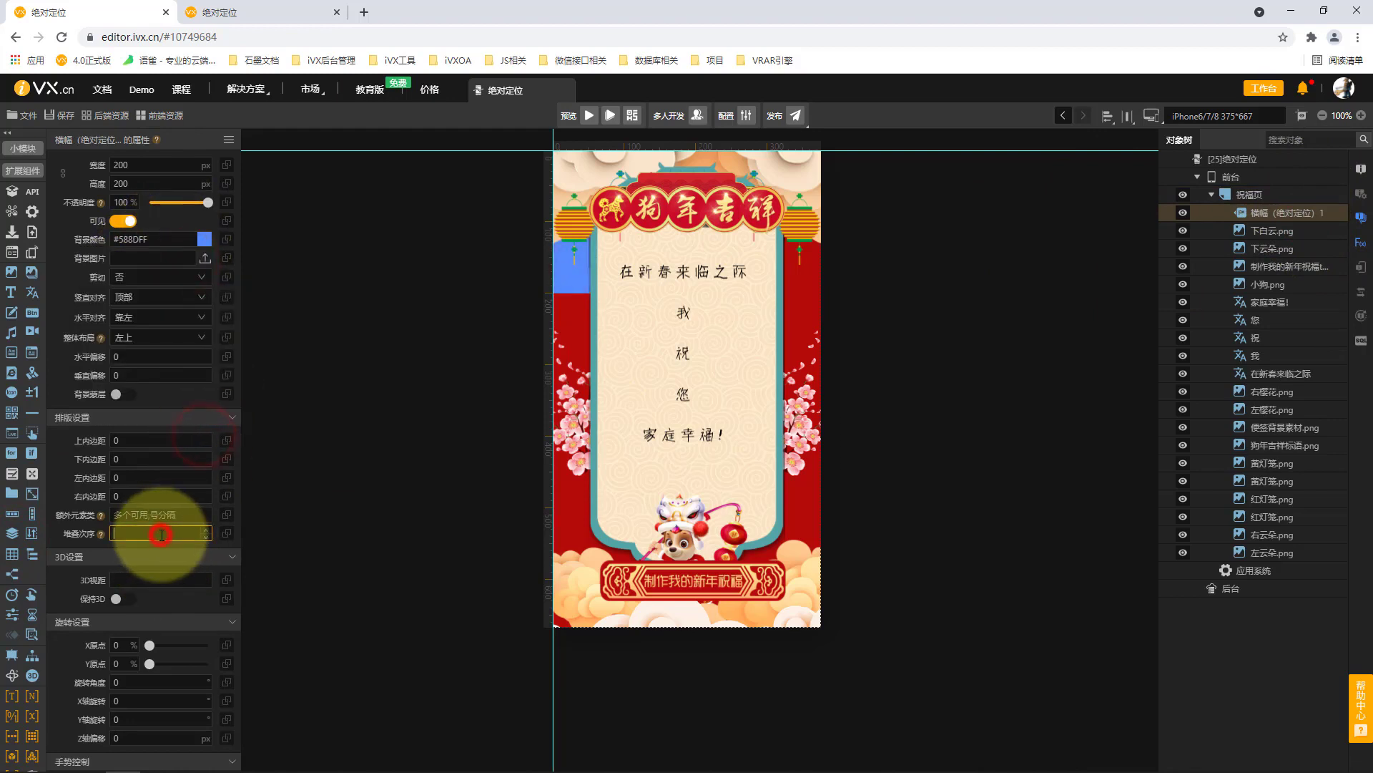
type("0")
left_click(377, 478)
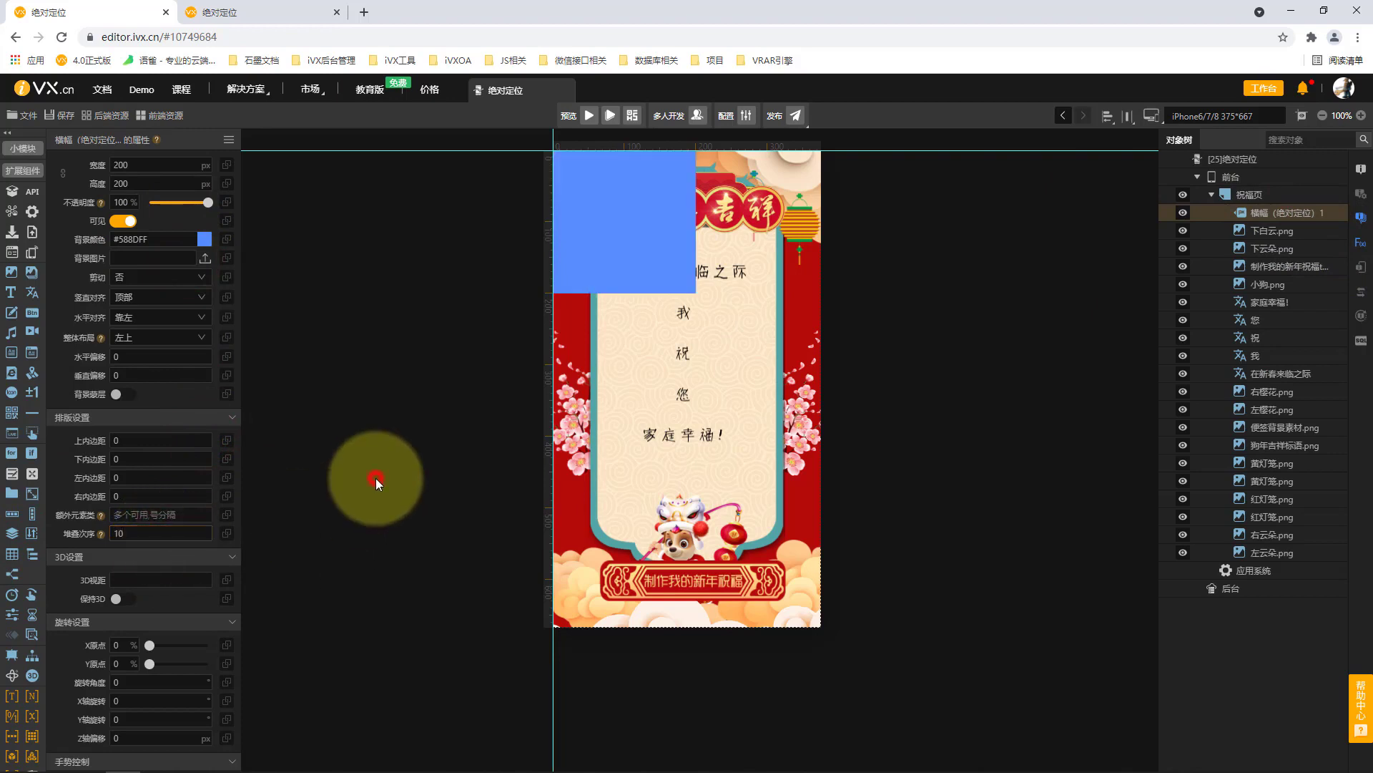
left_click(608, 232)
left_click(204, 239)
left_click(225, 246)
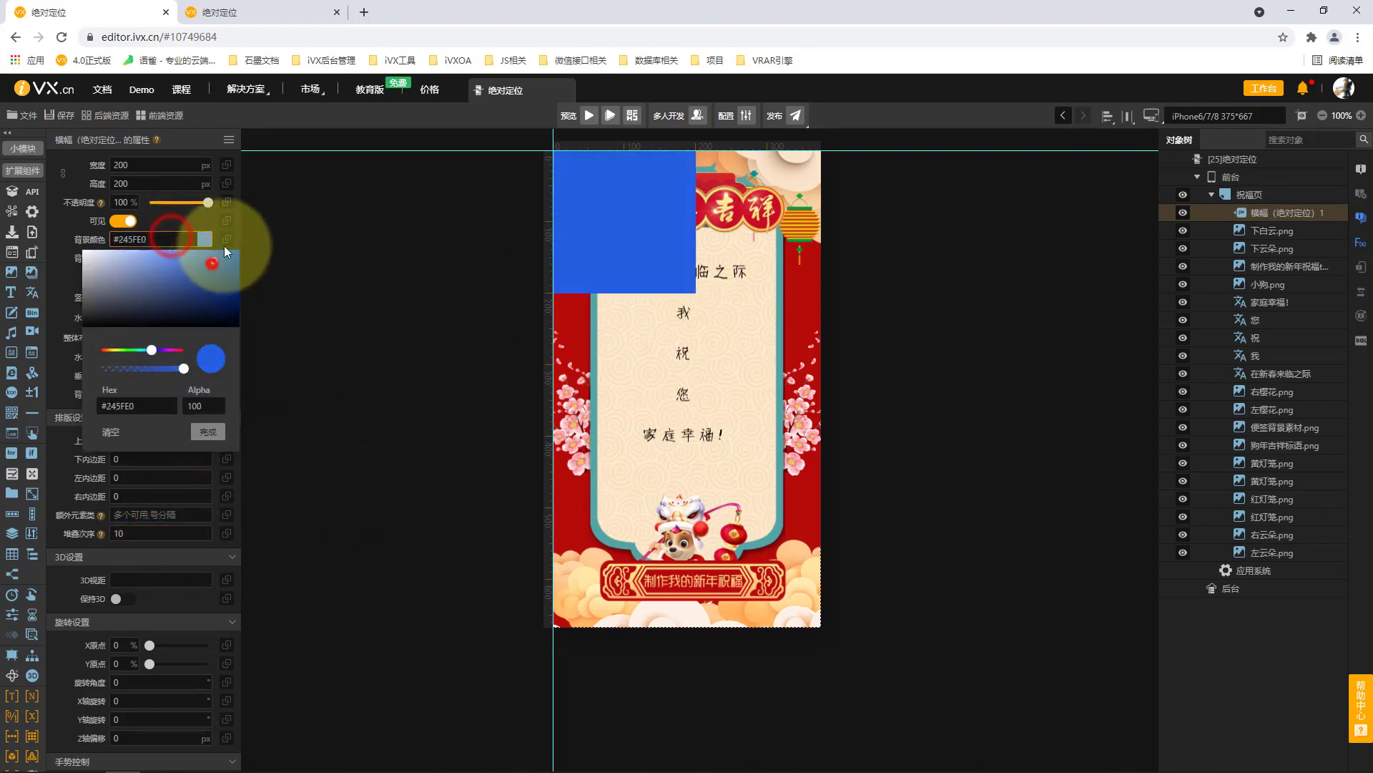
left_click(214, 435)
left_click(384, 359)
Set the blue banner's width and height to 50 px each.
double_click(159, 166)
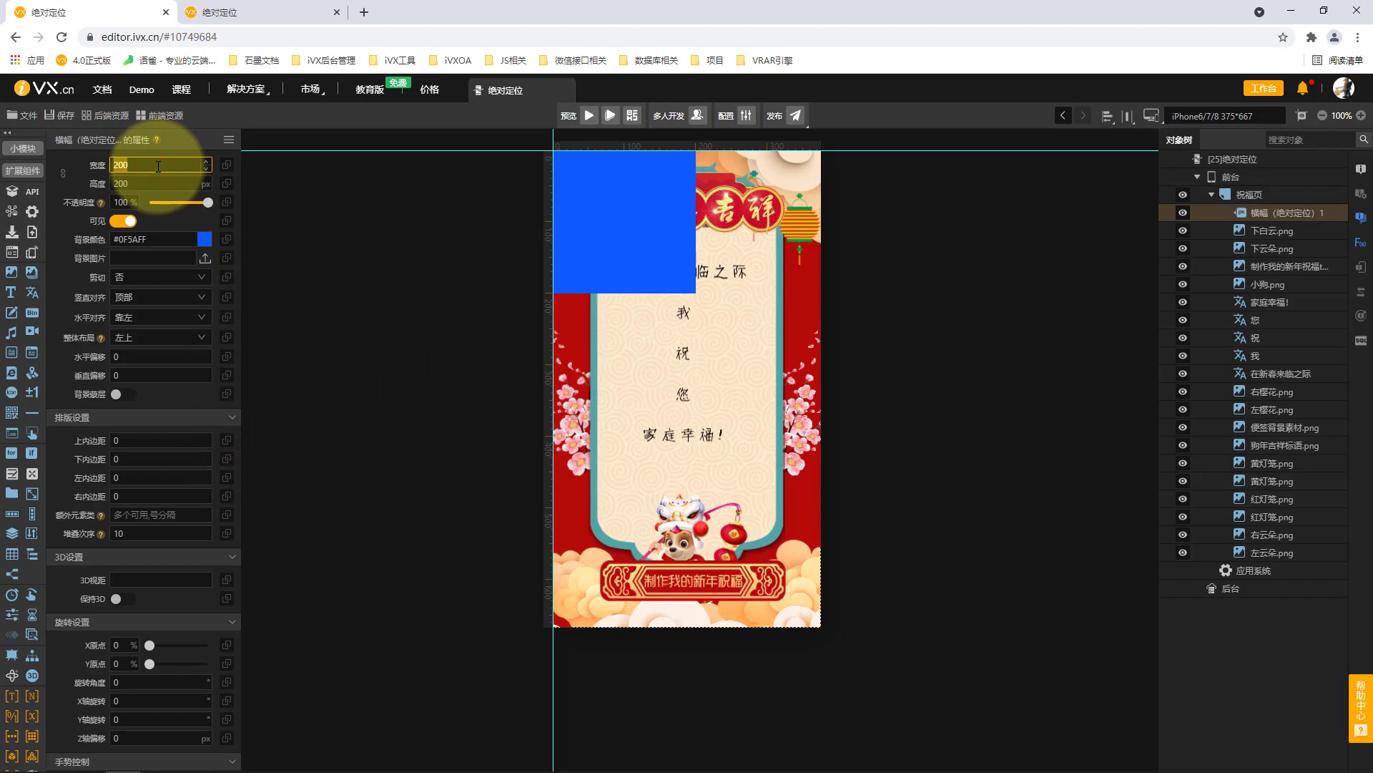
type("50")
key("Tab")
type("50")
left_click(313, 238)
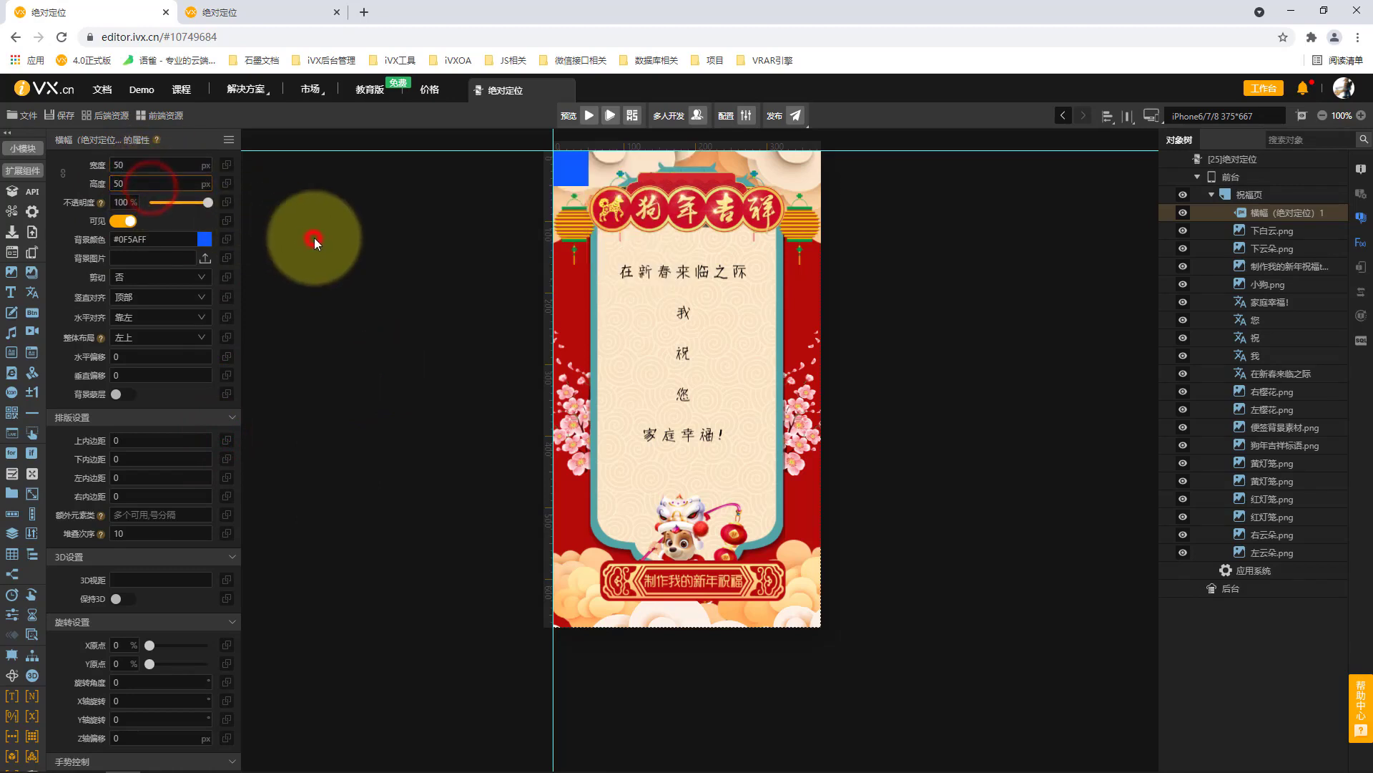
Rename the blue banner as 上侧.
double_click(1280, 213)
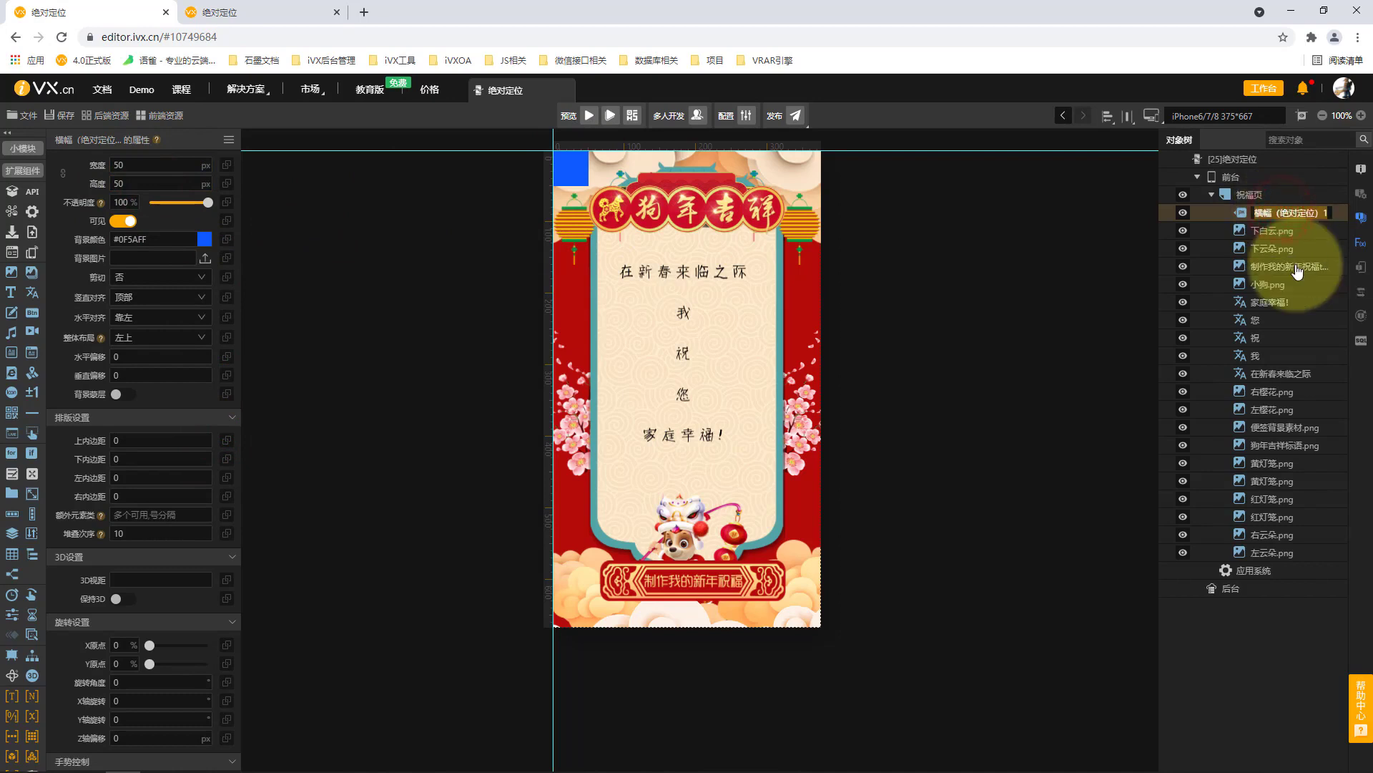
type("shangce")
key("space")
key("Return")
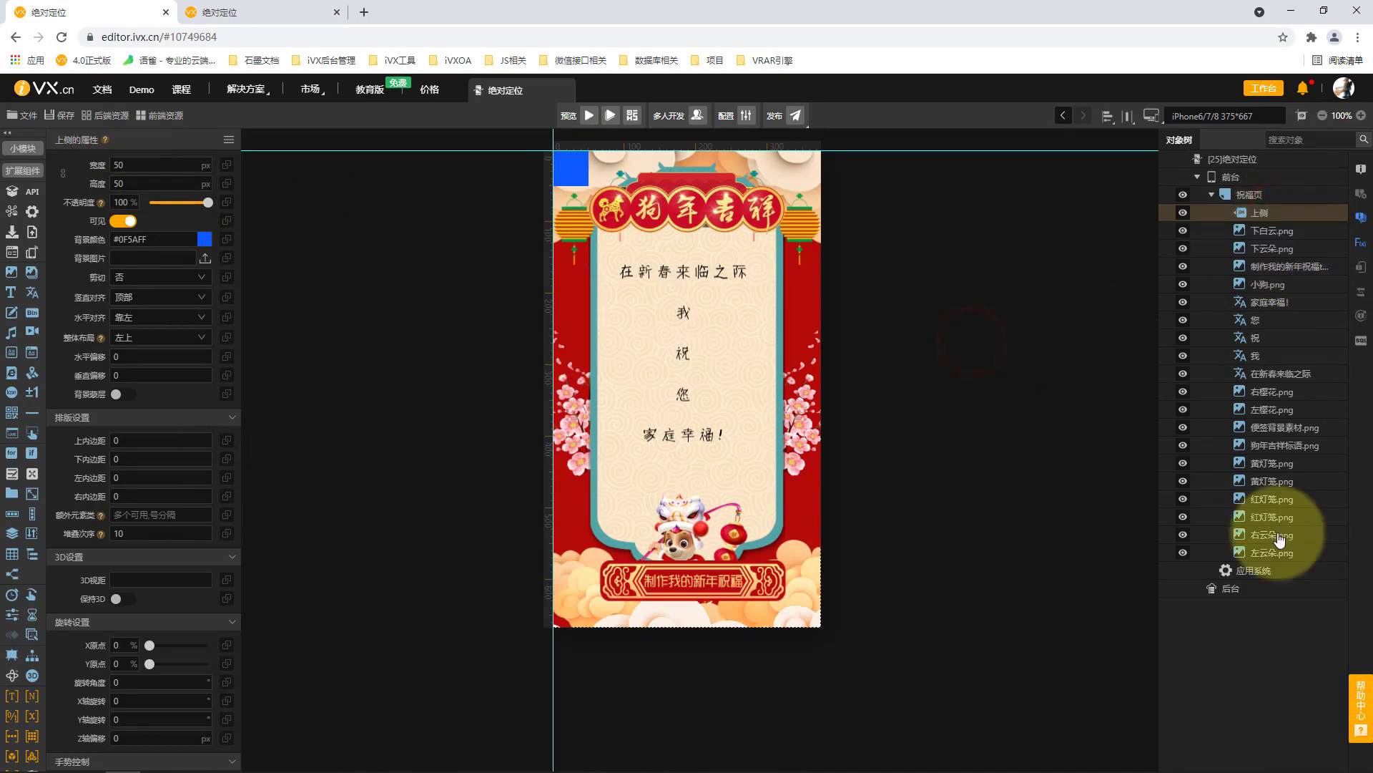
Move 狗年吉祥标语.png, the four lantern images, 右云朵.png and 左云朵.png into the 上侧 banner, and collapse its group.
left_click(767, 216)
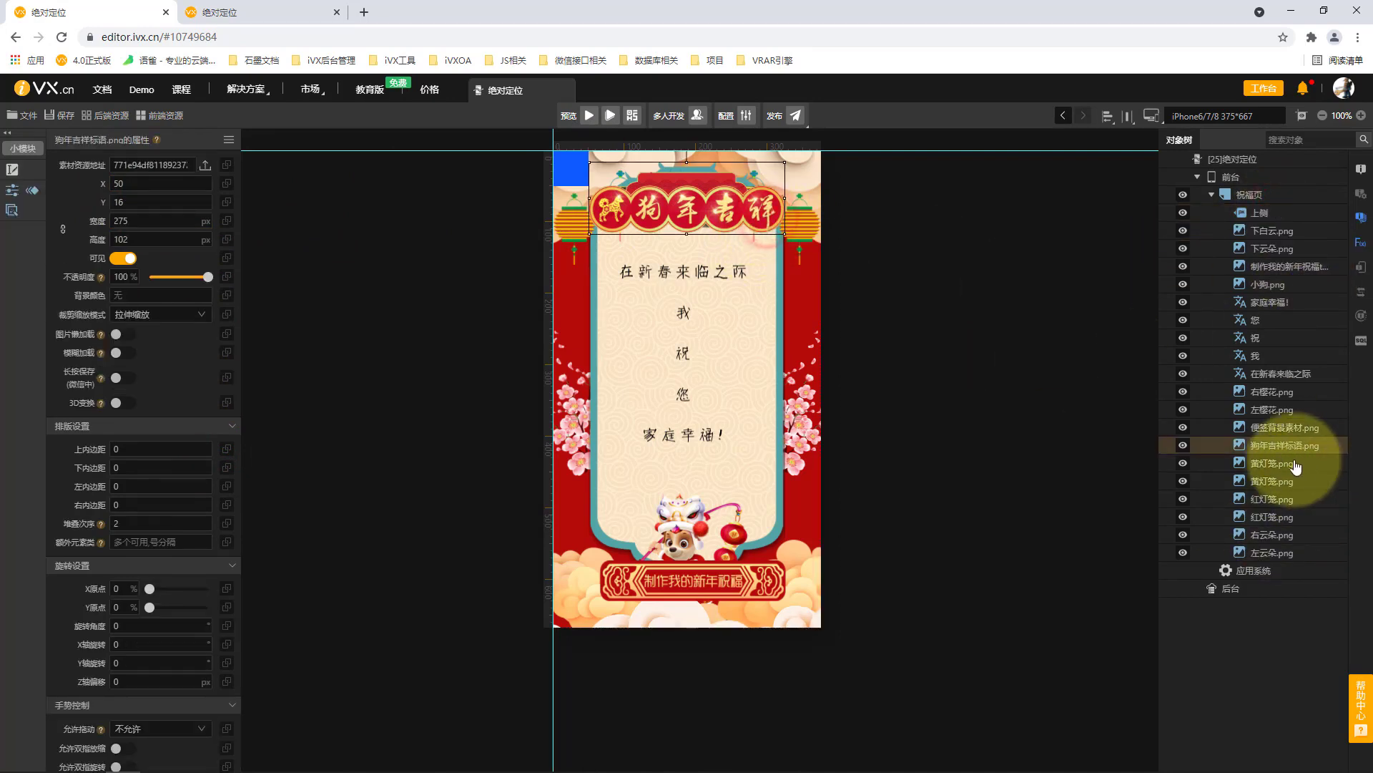
left_click(1285, 554, "shift")
left_click_drag(1271, 447, 1278, 214)
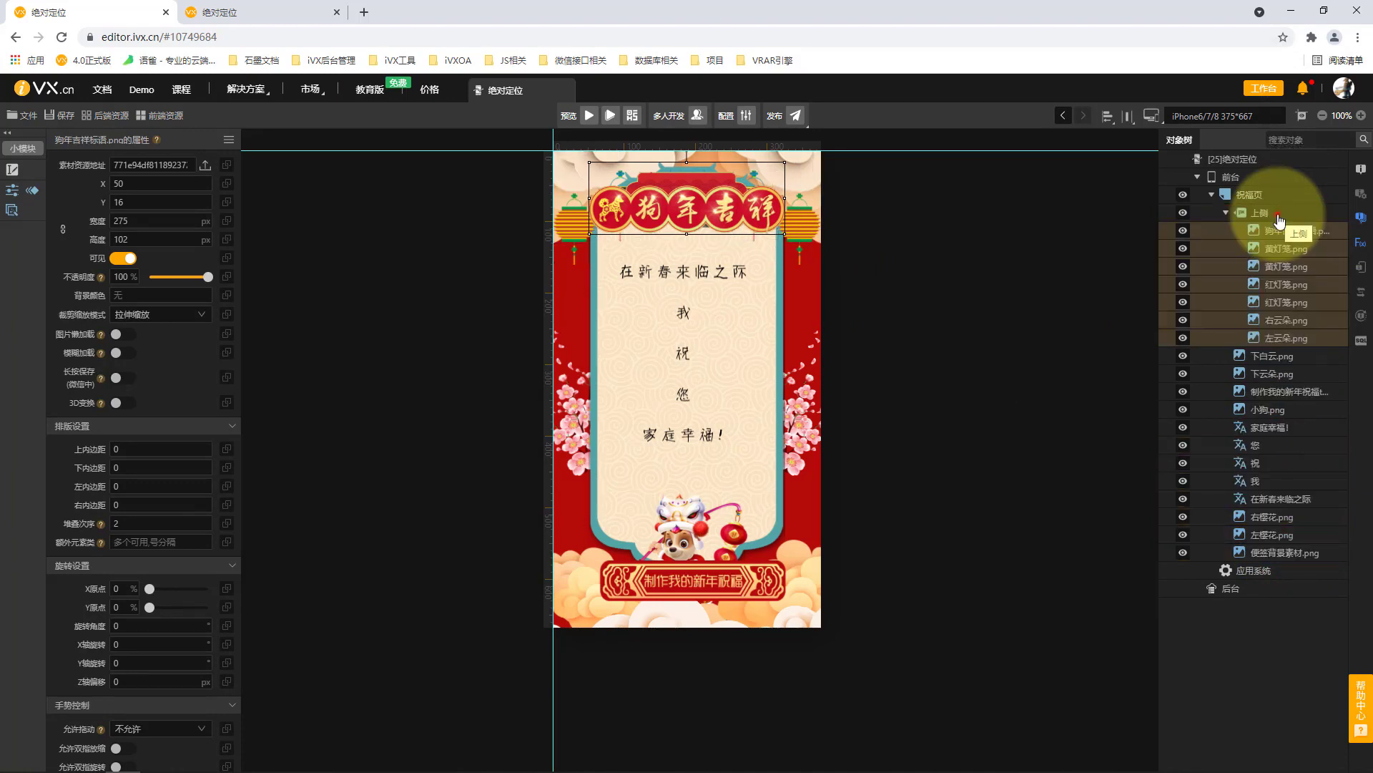
left_click(1280, 219)
left_click(1225, 213)
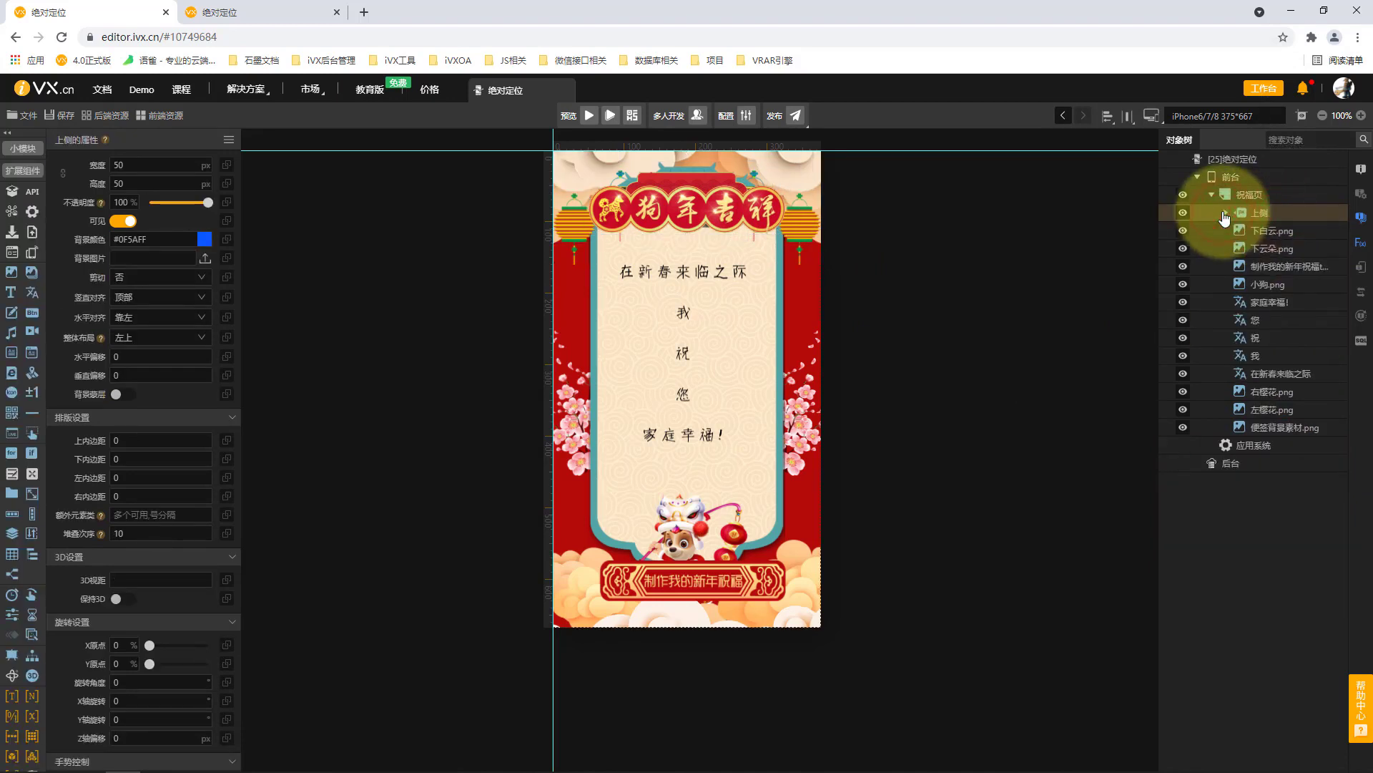
left_click(1226, 213)
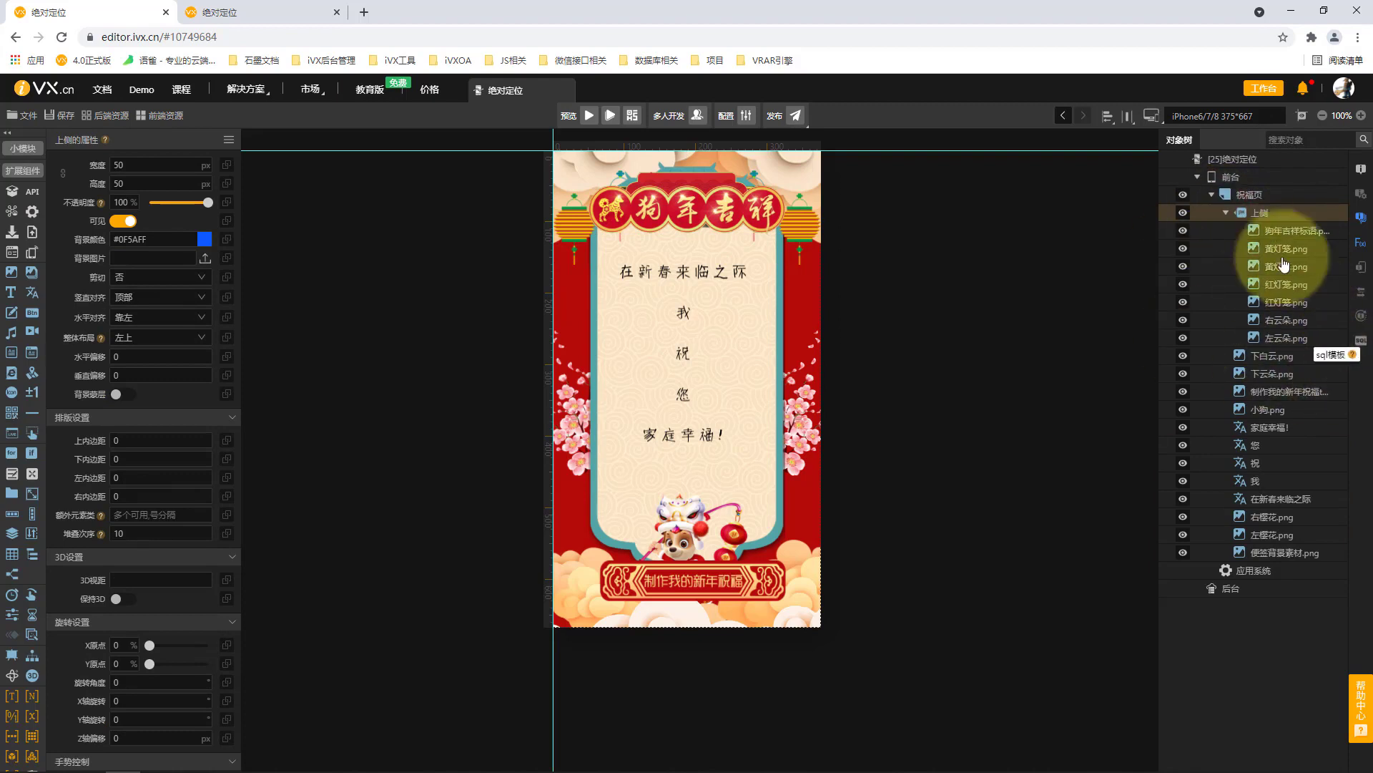
left_click(1225, 213)
Add a second absolutely positioned banner to 祝福页 and set its width and height to 50 px.
left_click(1264, 201)
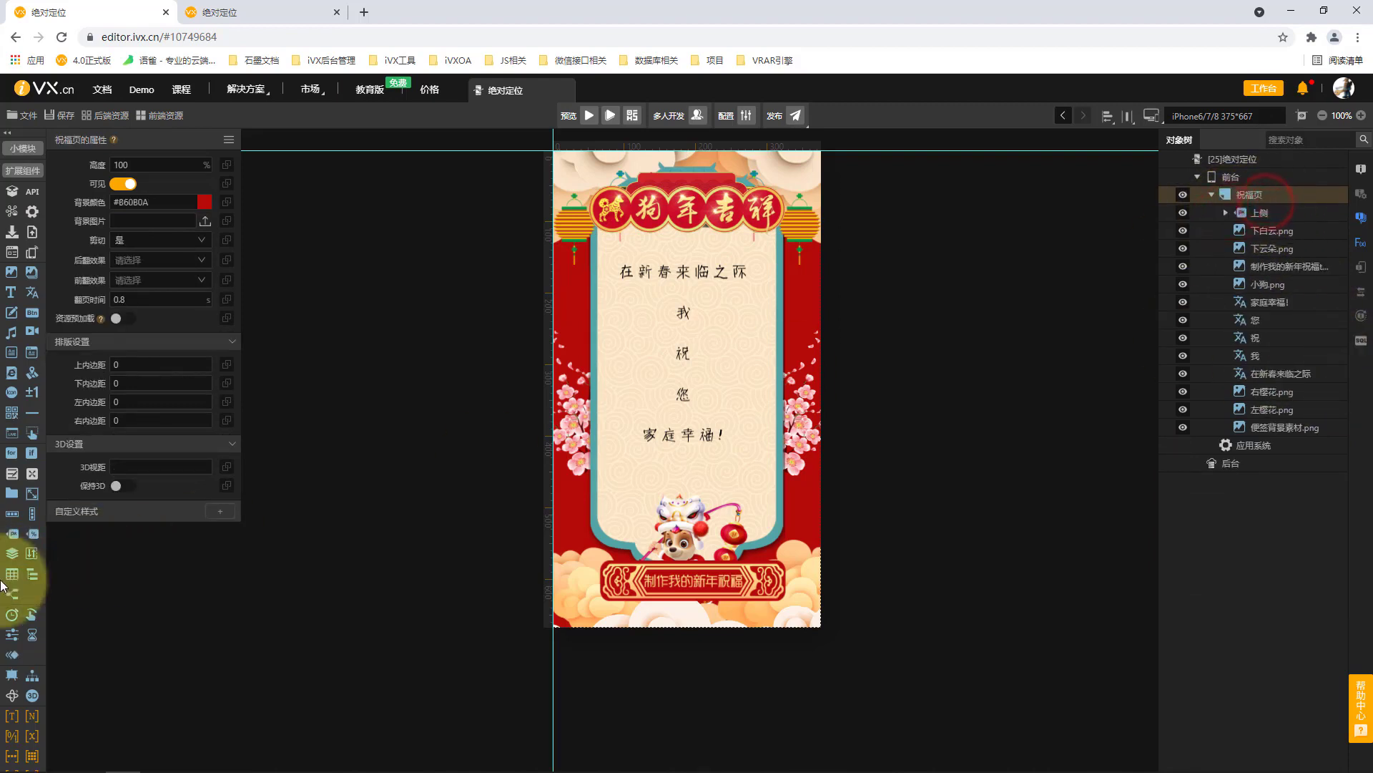
left_click(13, 533)
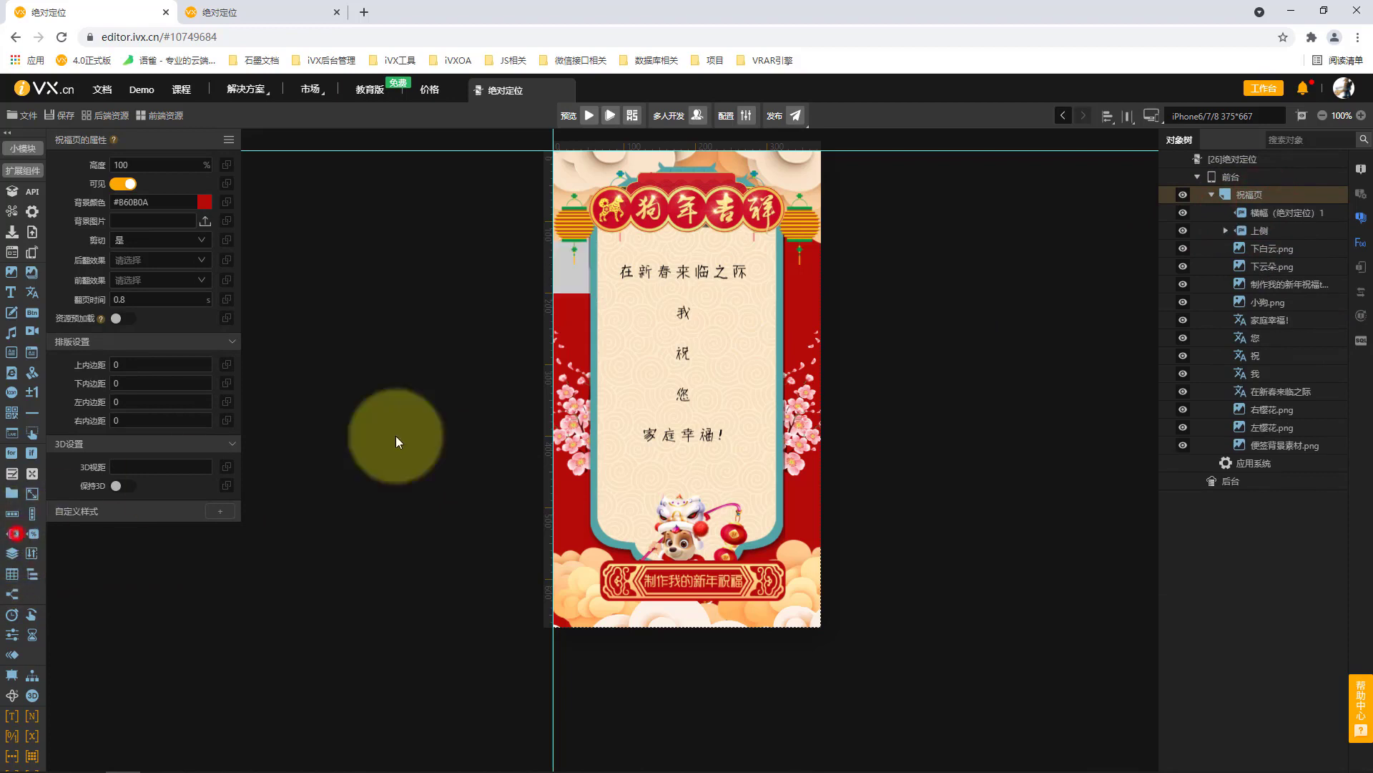
left_click(1298, 212)
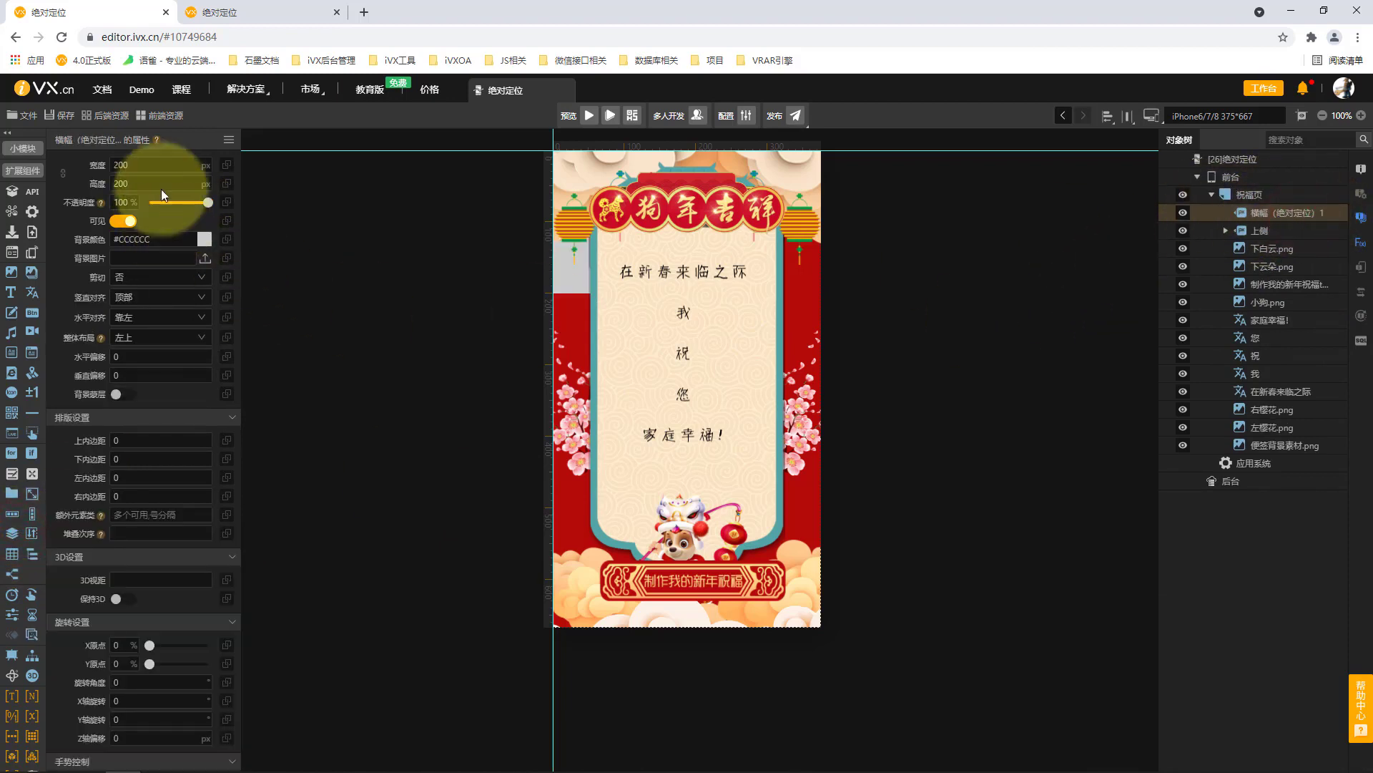
left_click(156, 163)
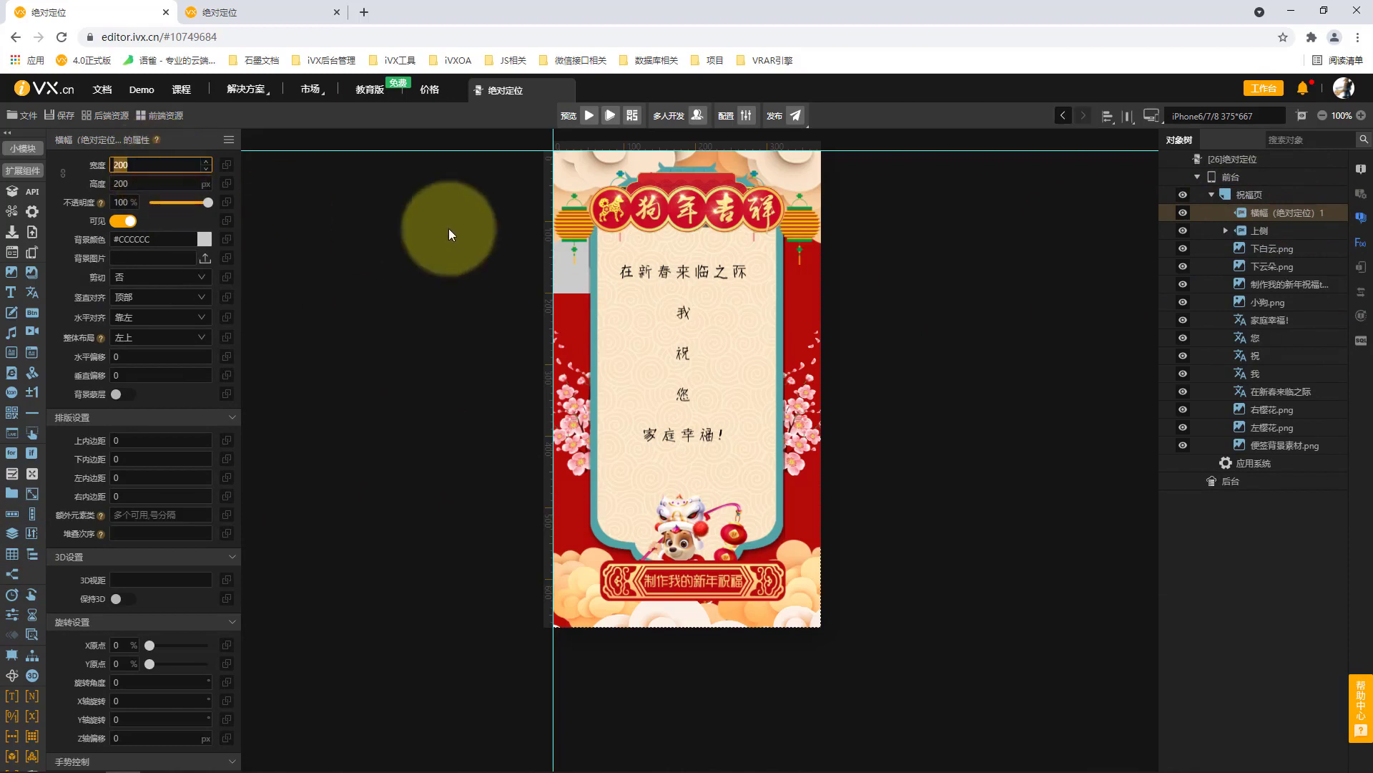
left_click(1282, 215)
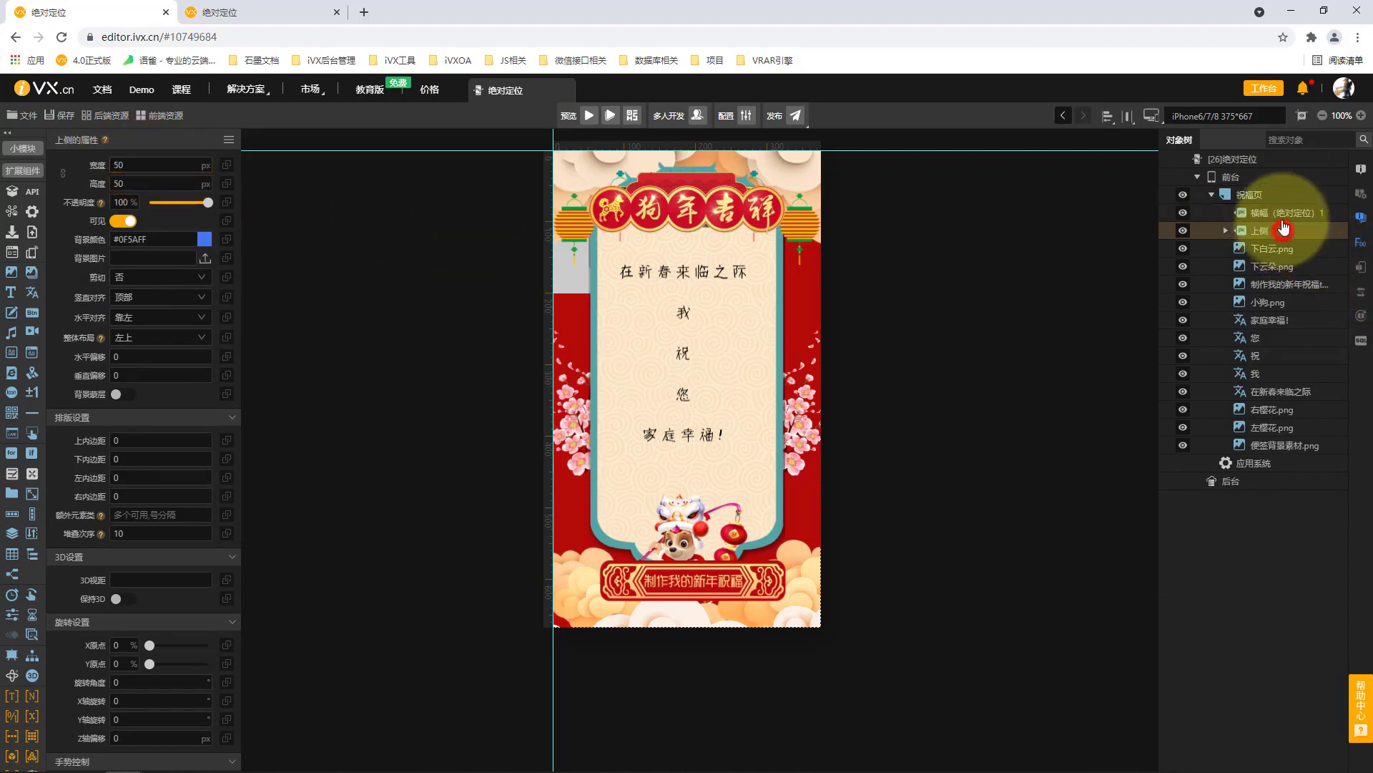
left_click(138, 164)
type("50")
left_click(144, 183)
type("50")
Set the second banner's background colour to #1900FF.
left_click(163, 242)
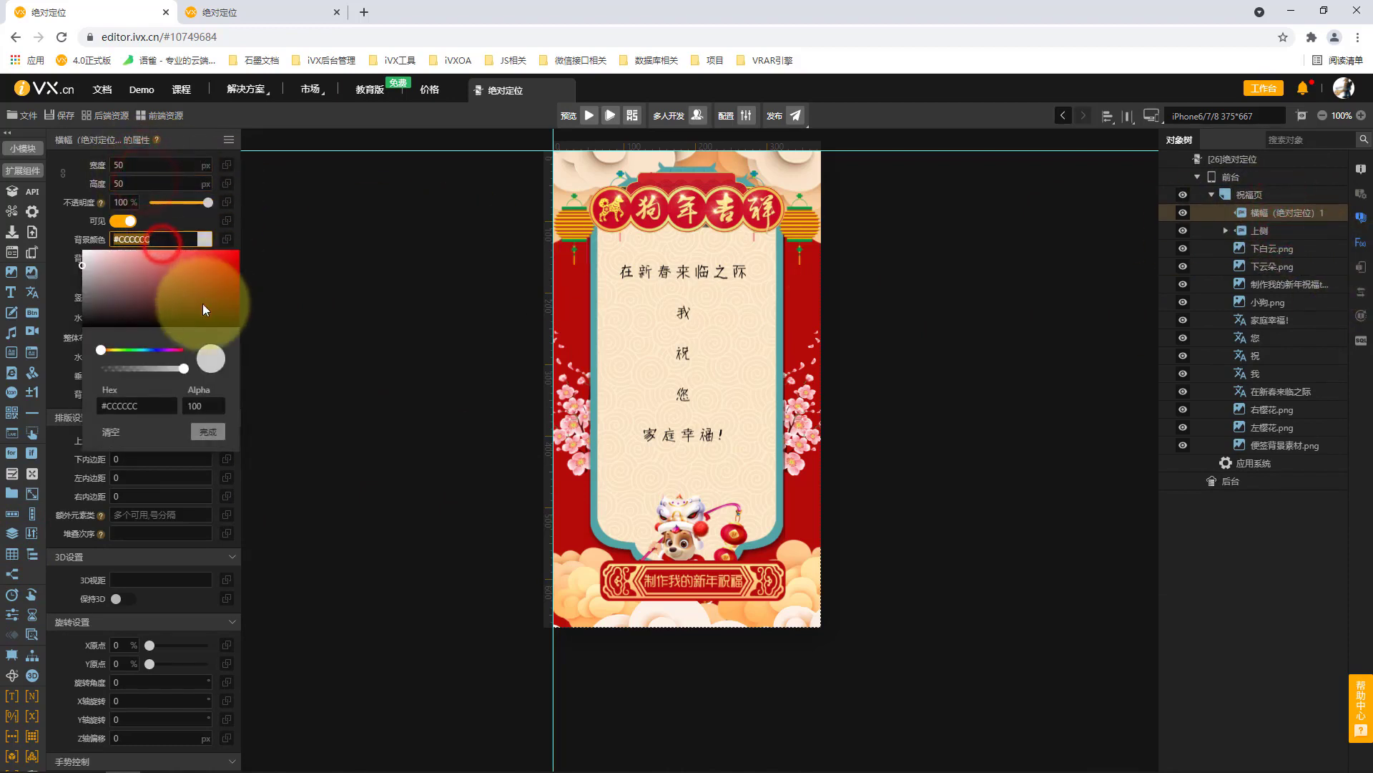
left_click(230, 255)
left_click(157, 349)
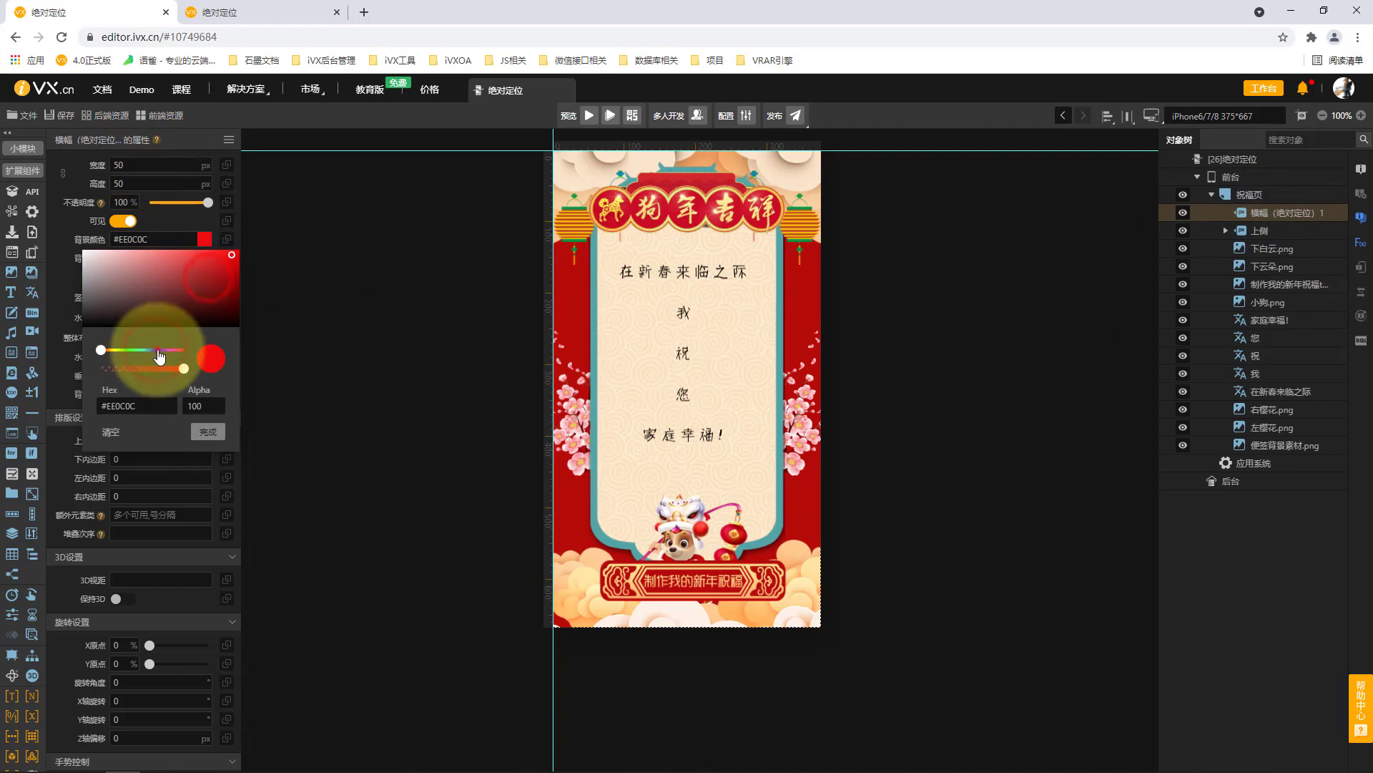
left_click(207, 432)
Set the second banner's stacking order (堆叠次序) to 9 and its overall layout (整体布局) to 左中.
left_click(160, 533)
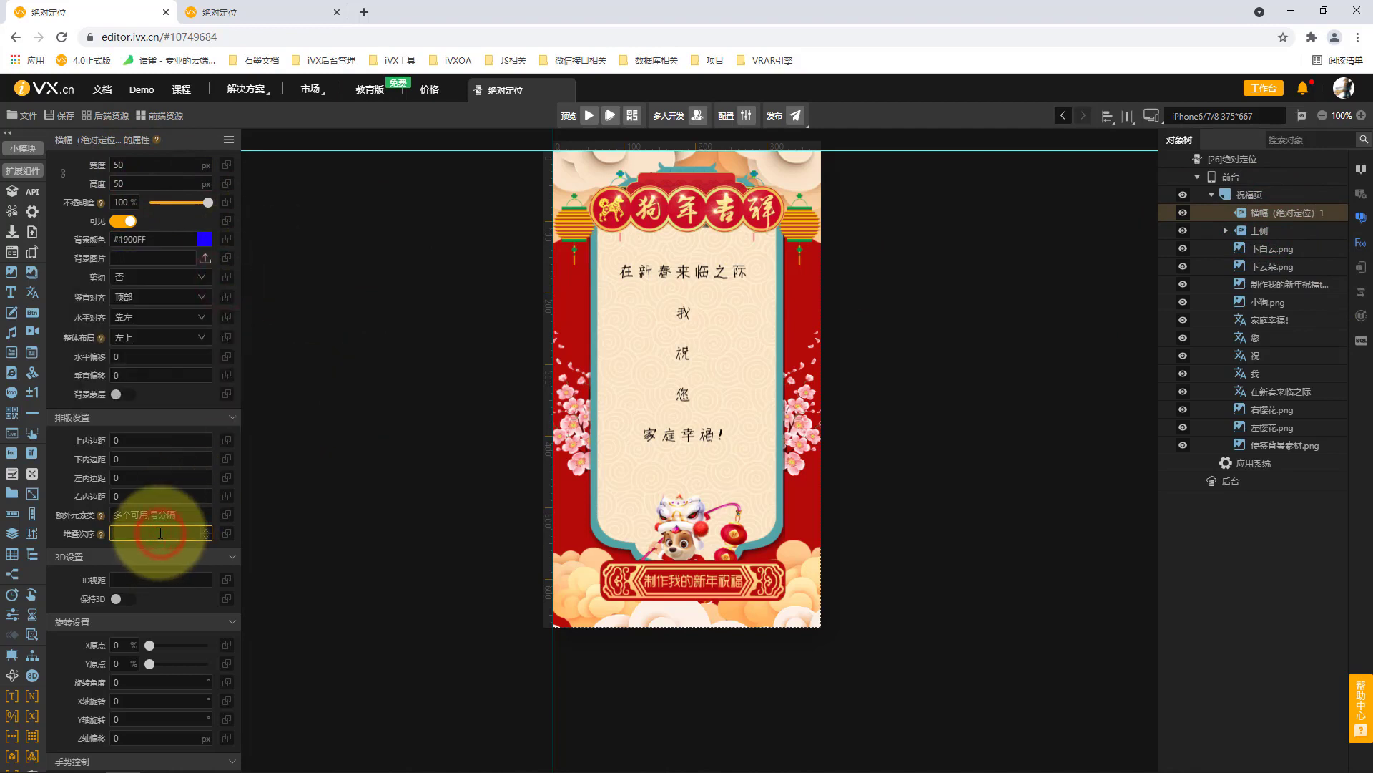
type("9")
left_click(159, 334)
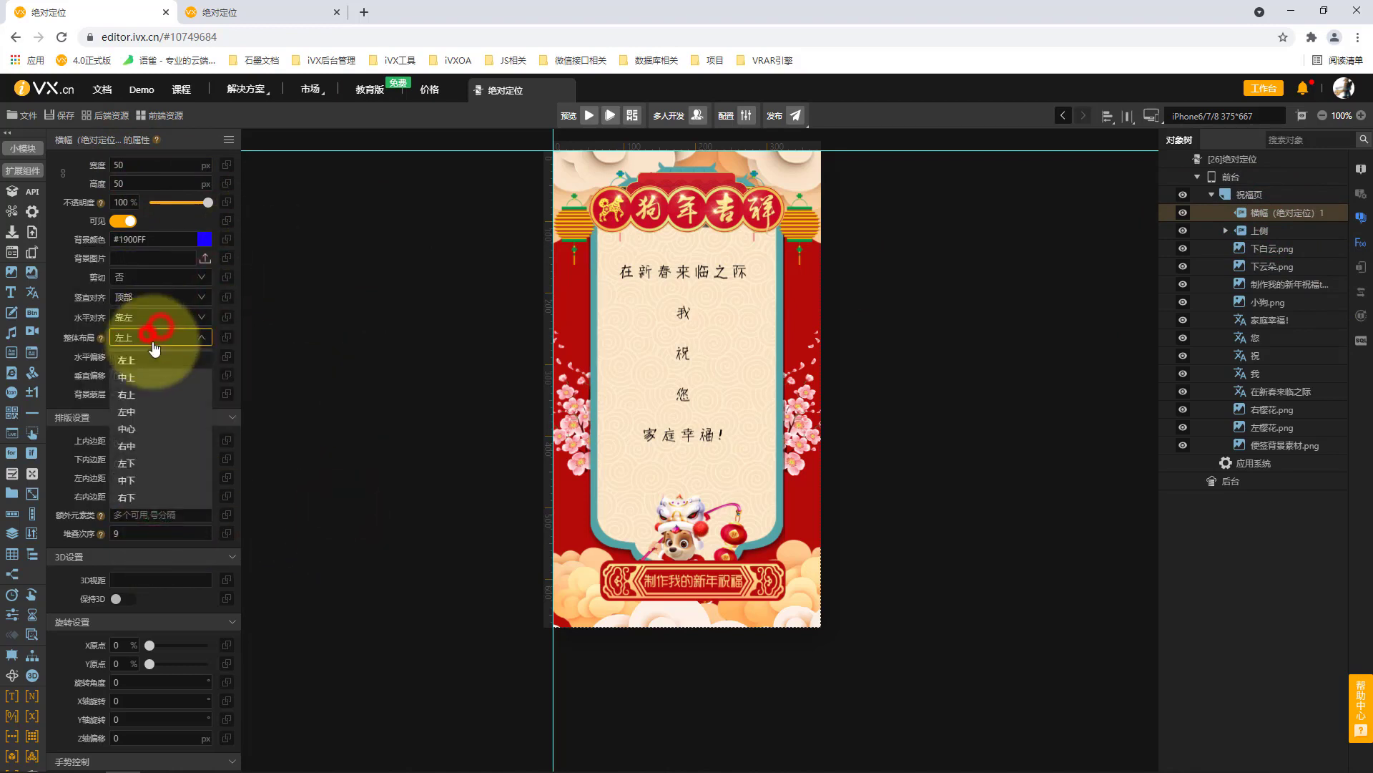
left_click(158, 415)
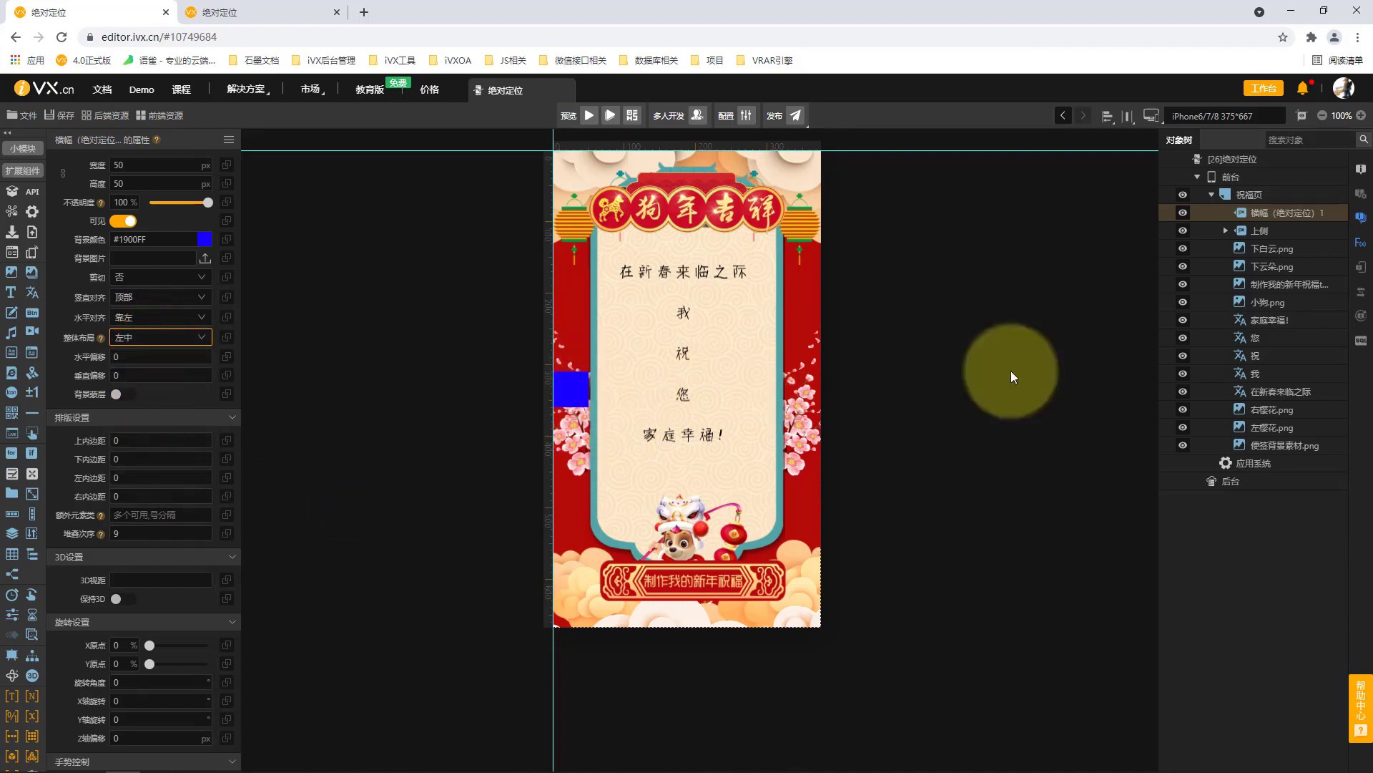
Move the five greeting texts, 右樱花.png, 左樱花.png and 便签背景素材.png into the second banner.
left_click(1310, 445)
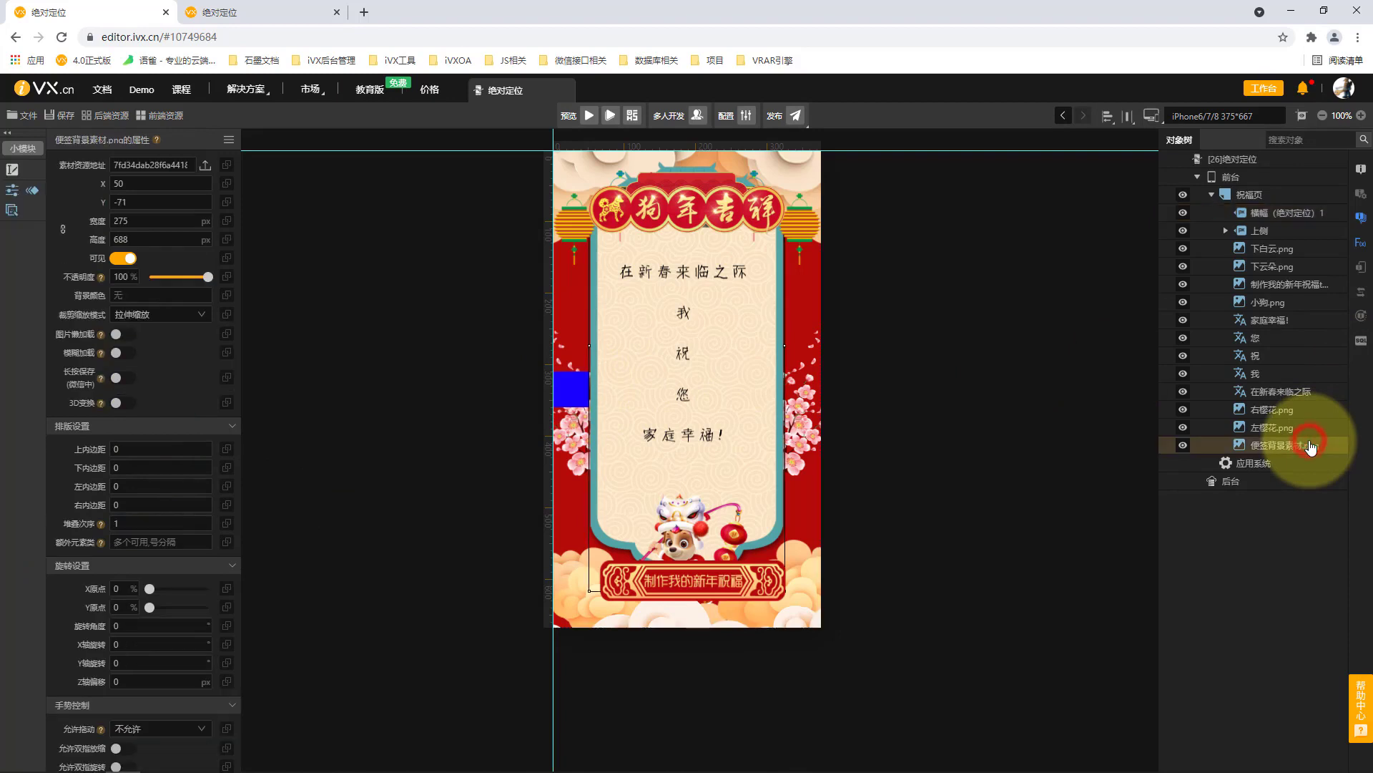
left_click(1261, 319, "shift")
left_click_drag(1261, 319, 1274, 215)
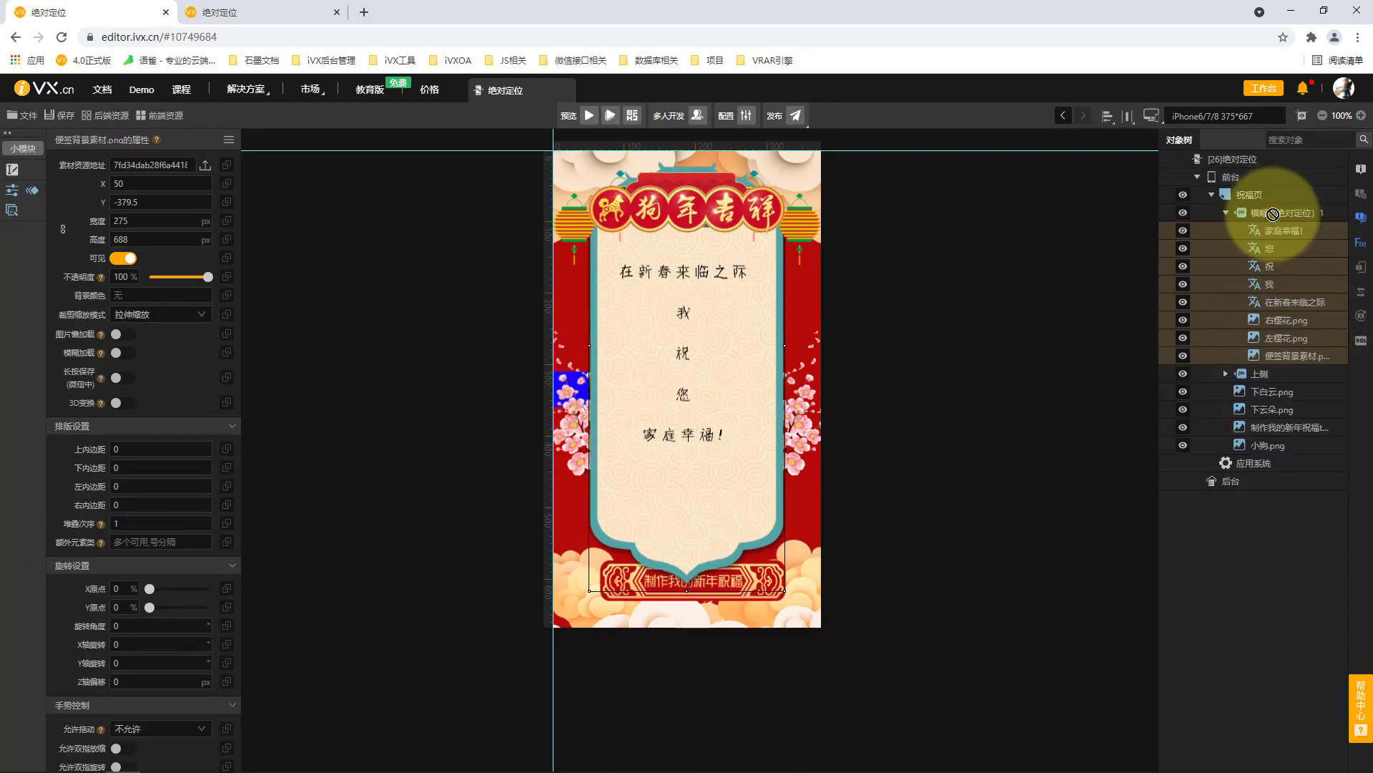
Rename the second banner as 左中.
left_click(1274, 221)
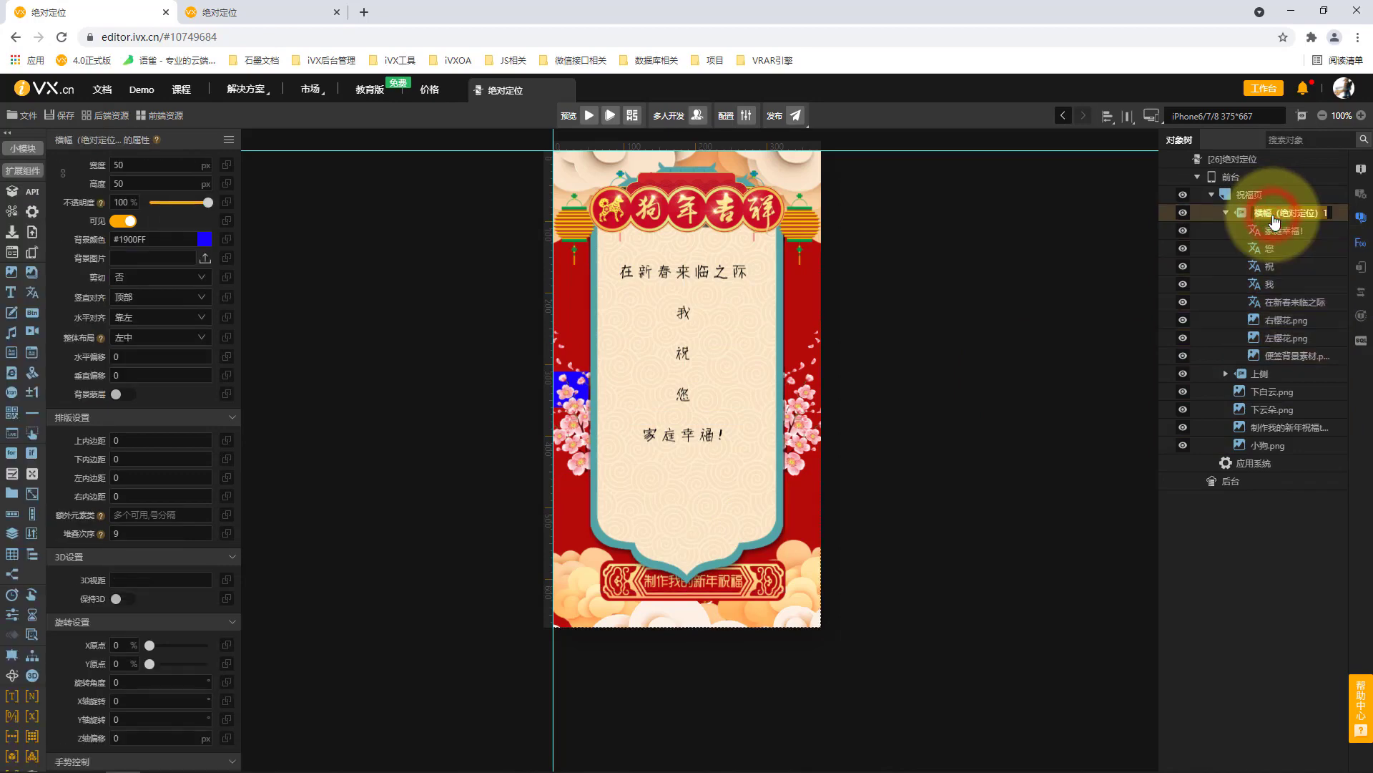
type("左中")
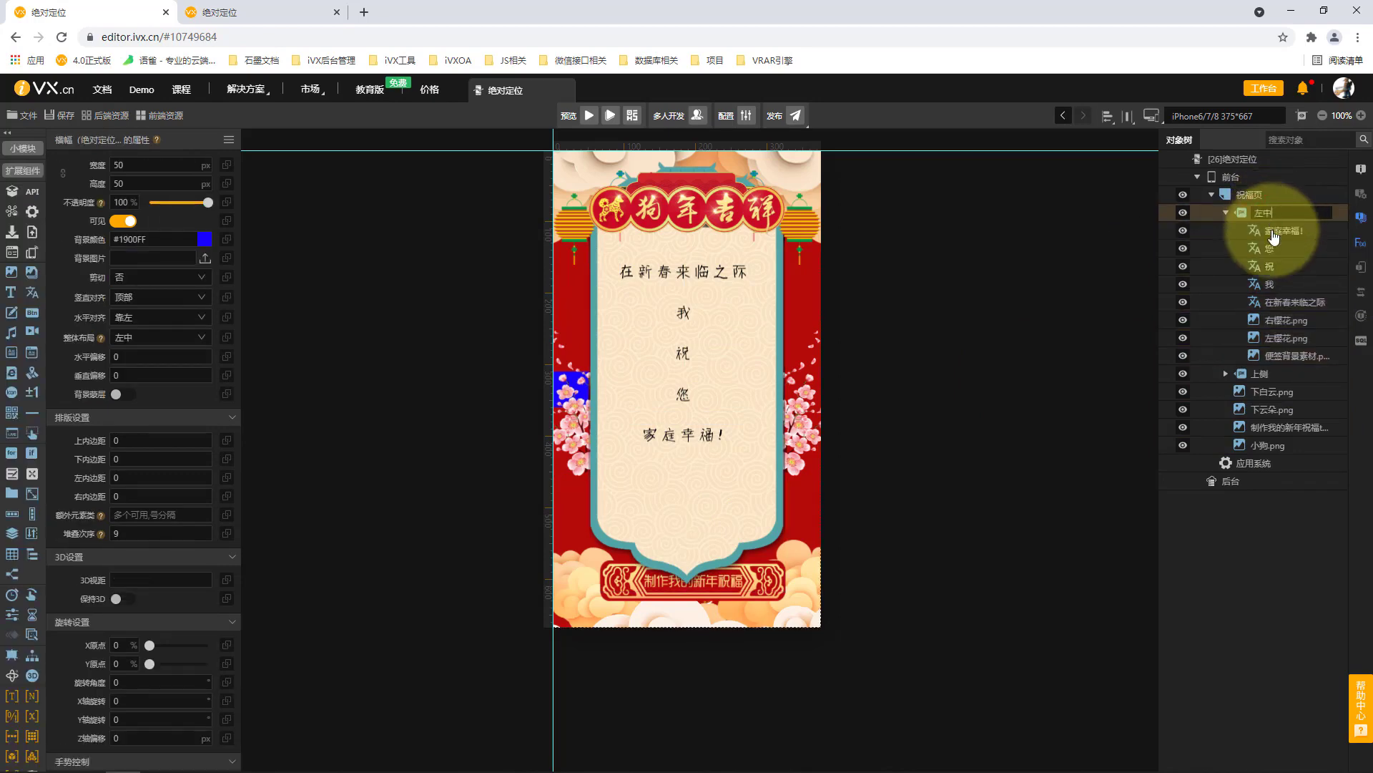
key("Return")
Add a third absolutely positioned banner to 祝福页 and set its overall layout (整体布局) to 左下.
left_click(1266, 194)
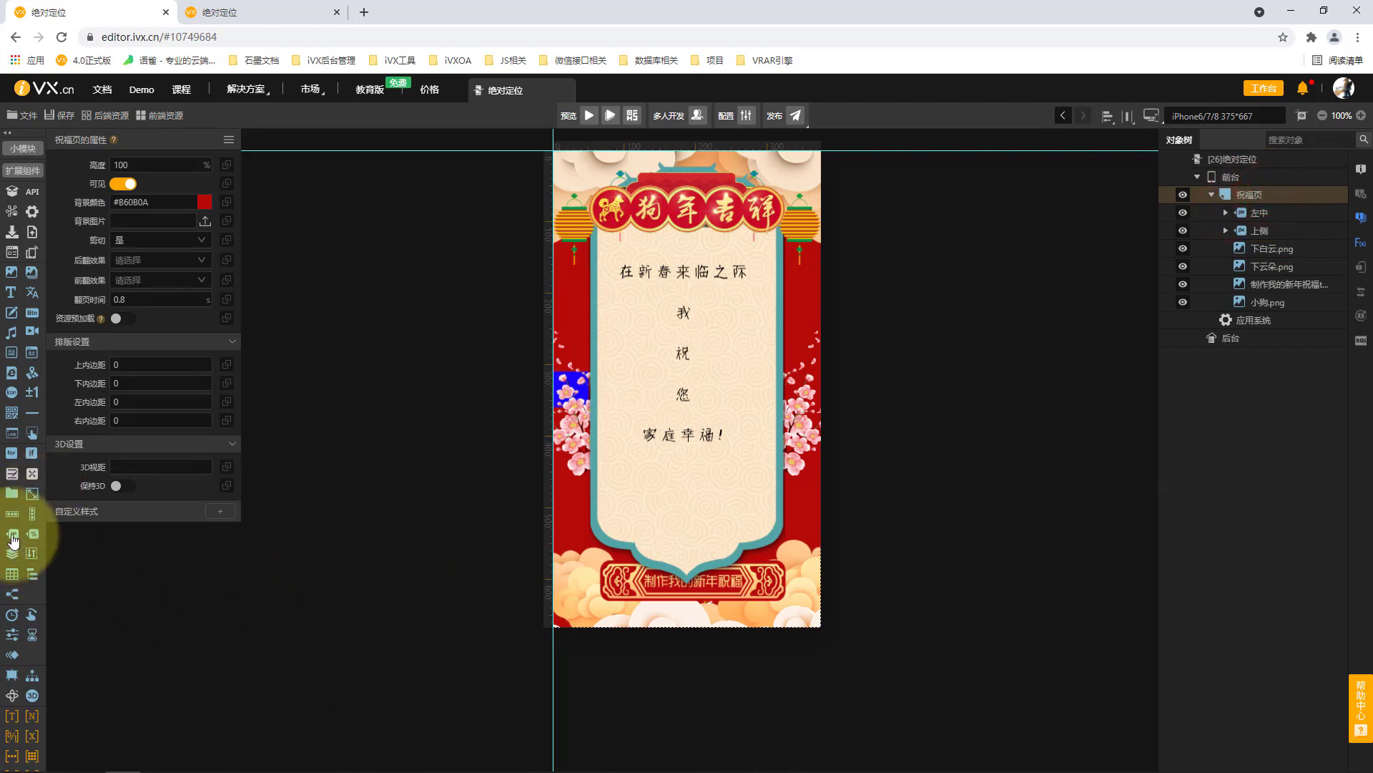
left_click(12, 541)
left_click(1291, 212)
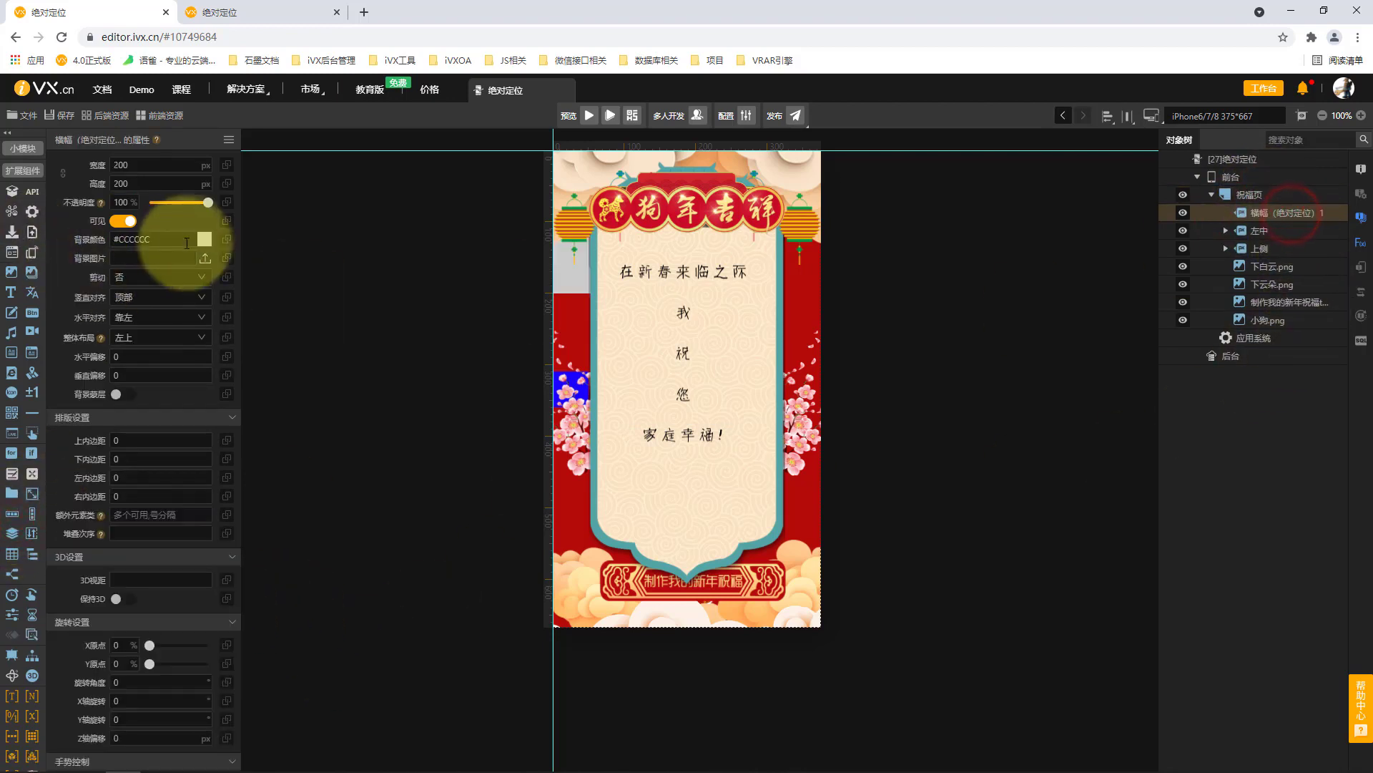
left_click(154, 337)
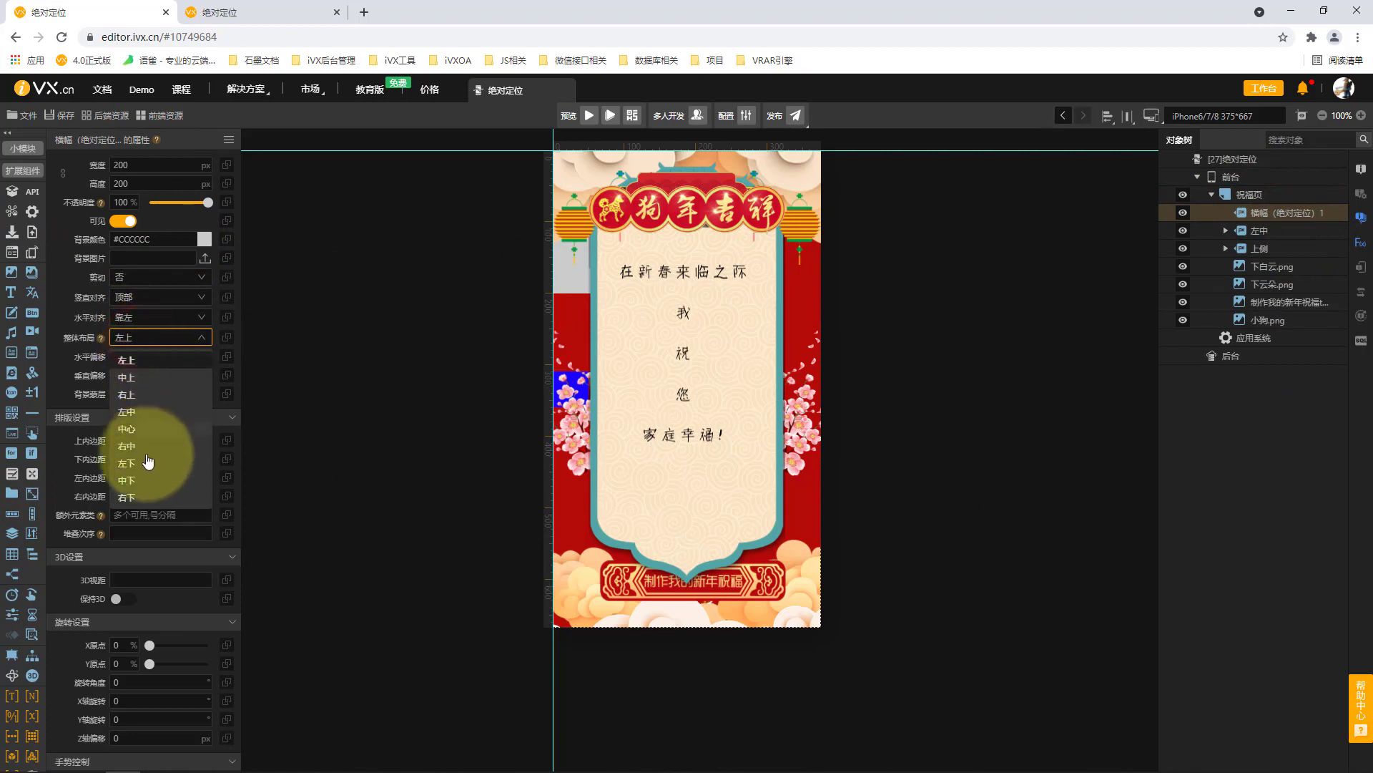
left_click(148, 461)
Set the third banner's width and height to 50 px and its background color (背景颜色) to #0051FF.
left_click(161, 166)
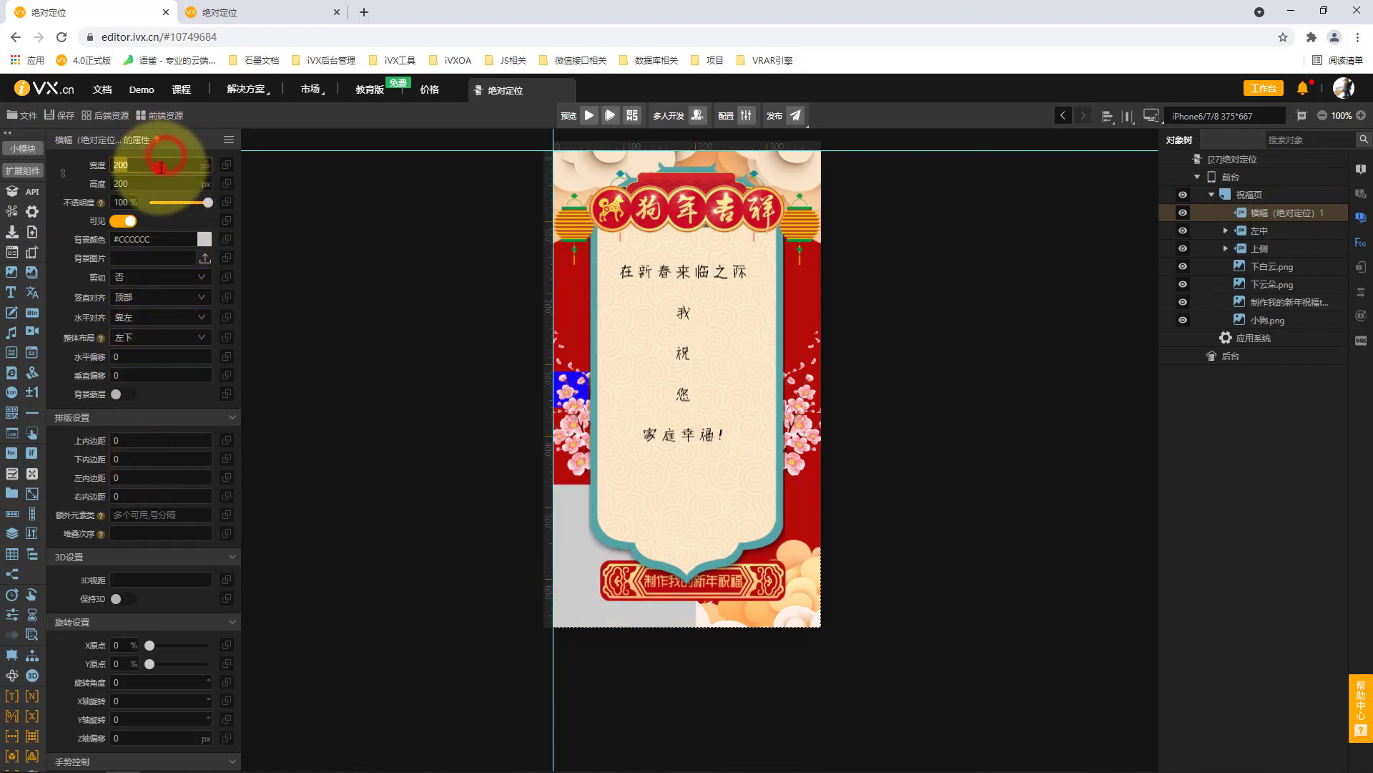
type("50")
left_click(302, 218)
left_click(173, 239)
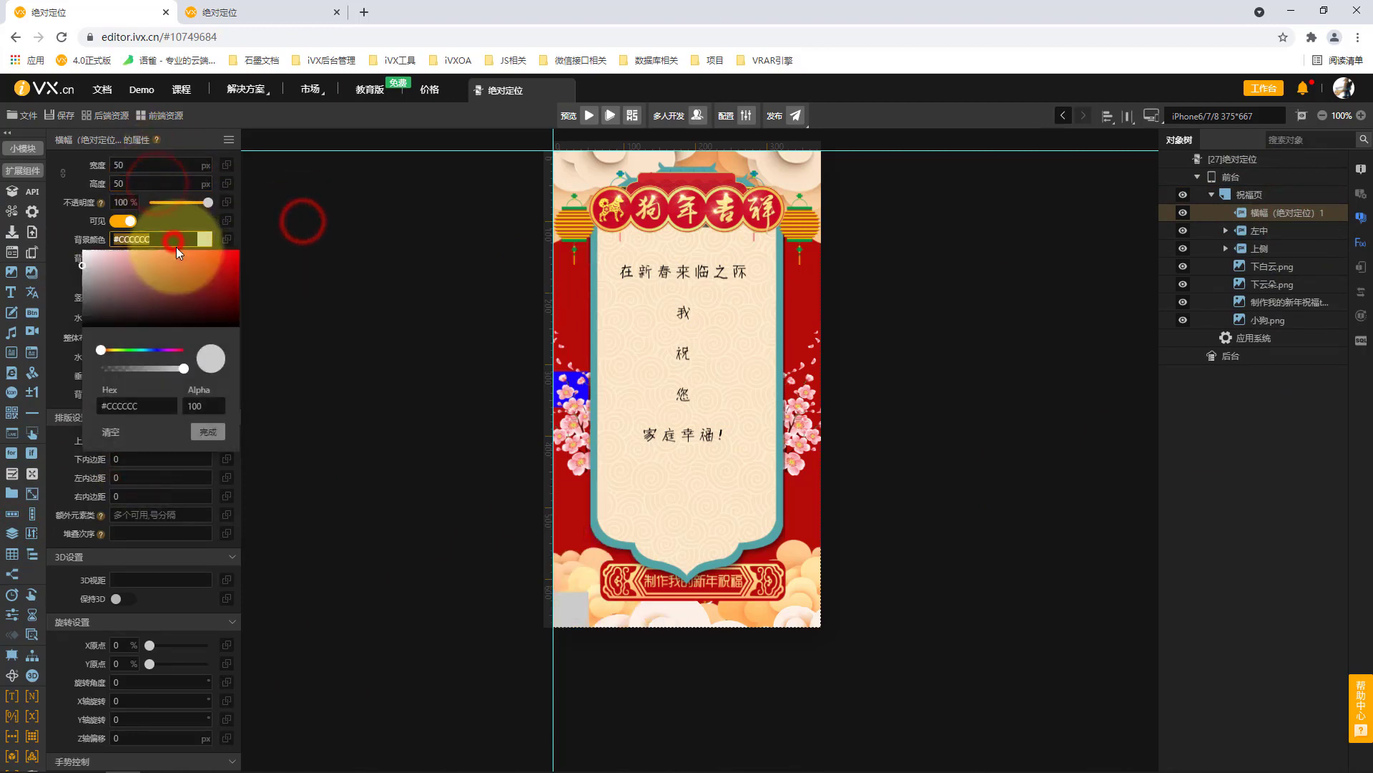
left_click(151, 349)
left_click_drag(199, 288, 261, 244)
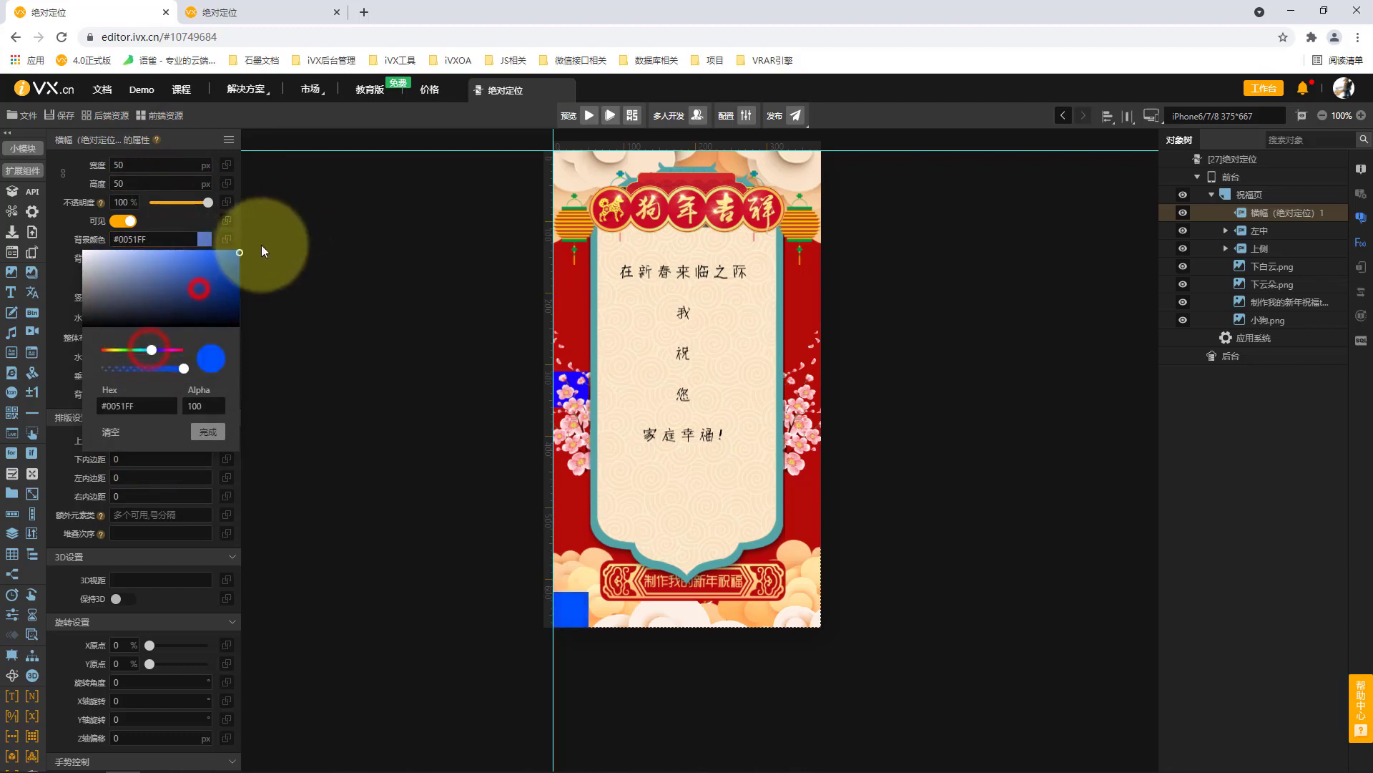
left_click(208, 432)
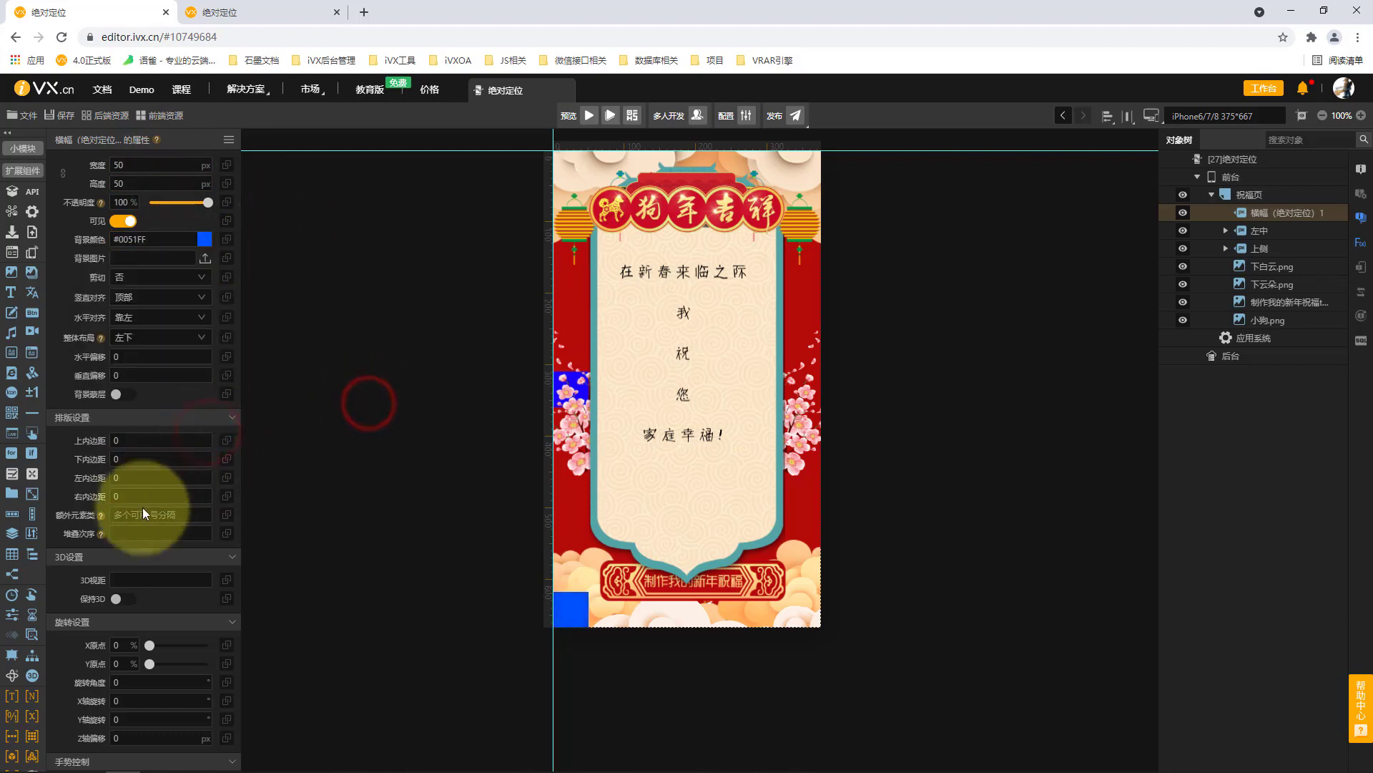
Set the third banner's stacking order (堆叠次序) to 10 and rename the banner as 左下.
left_click(154, 532)
type("10")
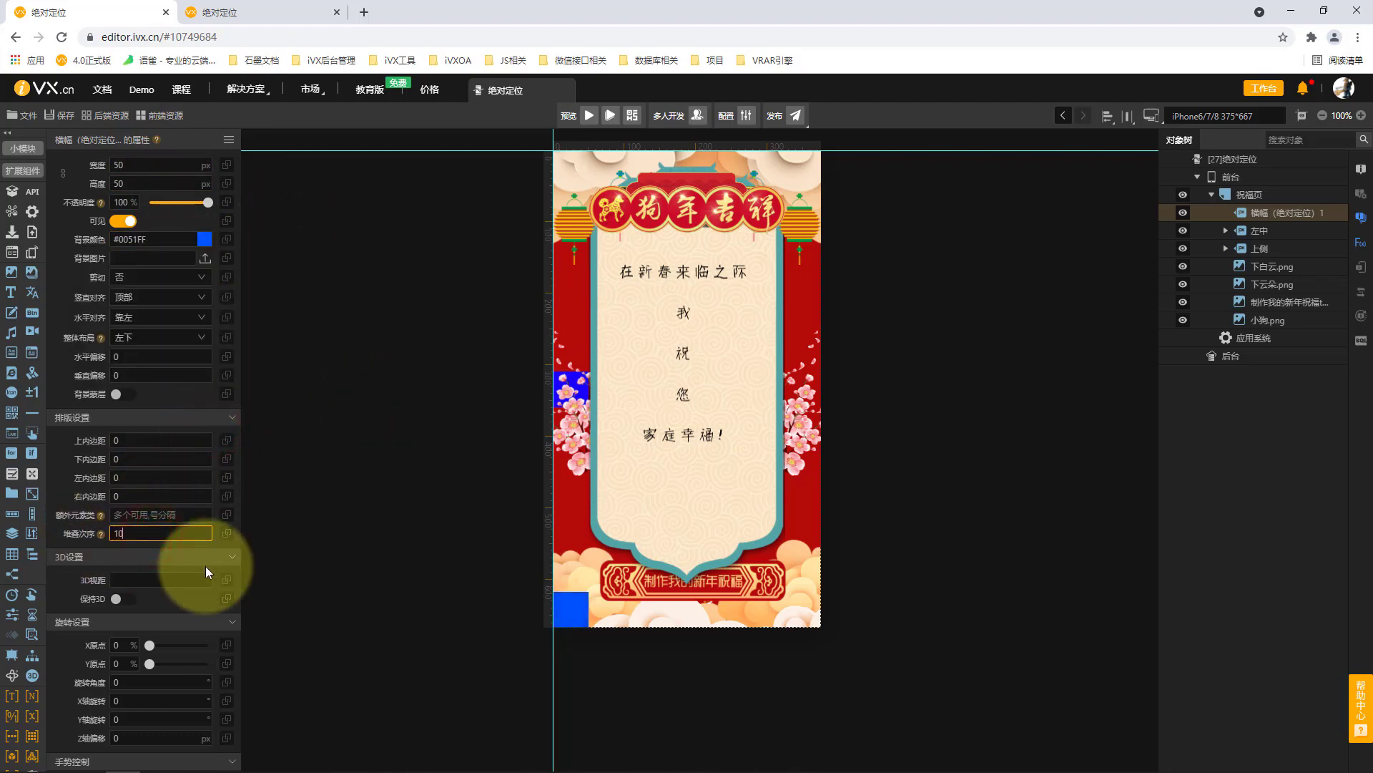
left_click(386, 527)
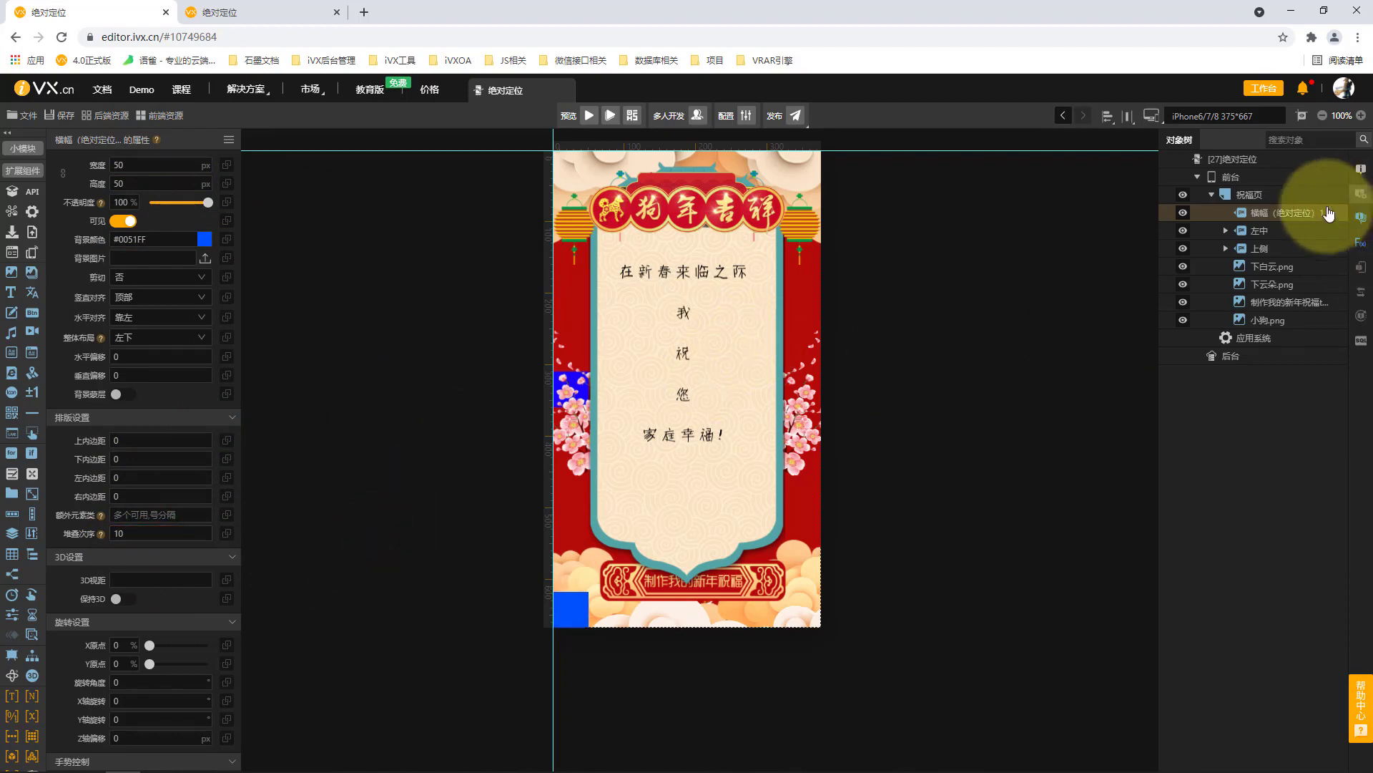
double_click(1300, 214)
type("zuo")
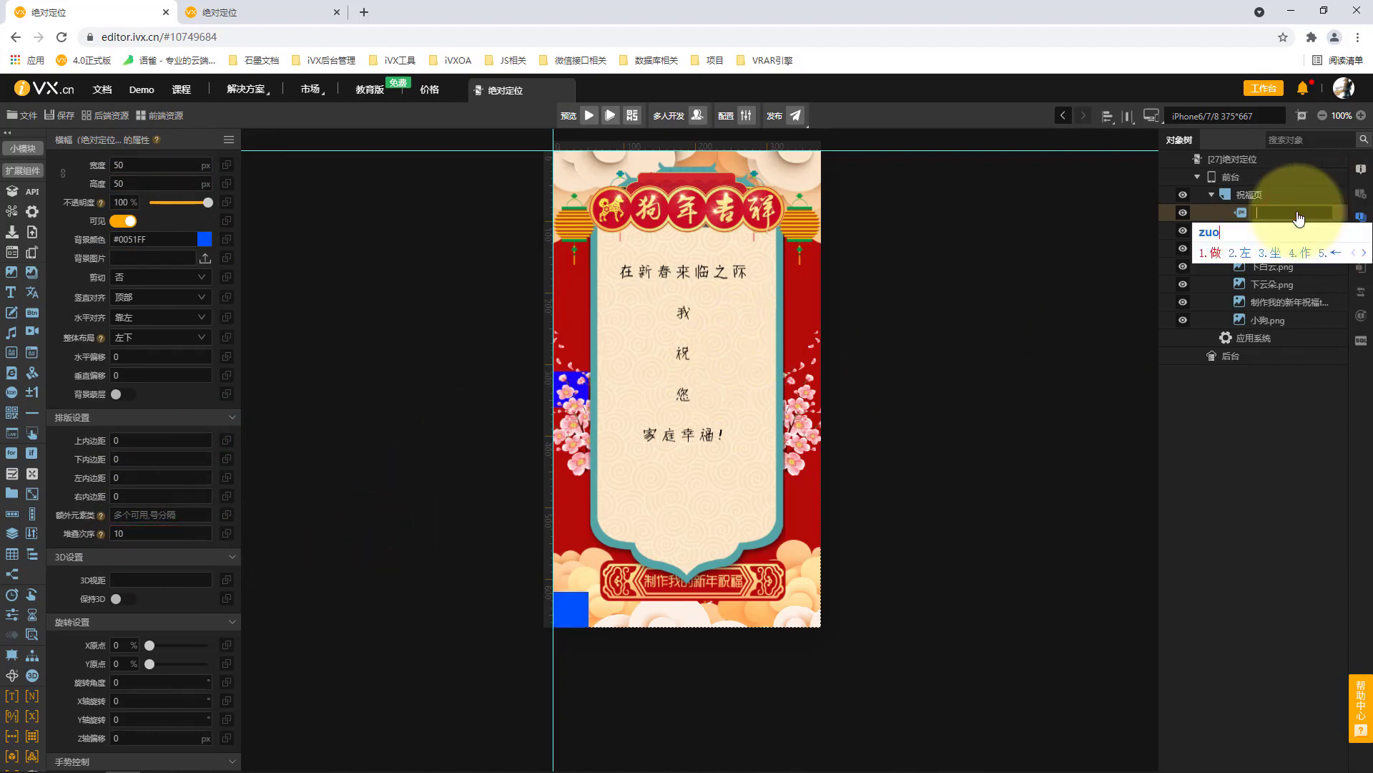
type("xia3")
Move 下白云.png, 下云朵.png, the 制作我的新年祝福 image and 小狗.png into the 左下 banner.
left_click(1288, 267)
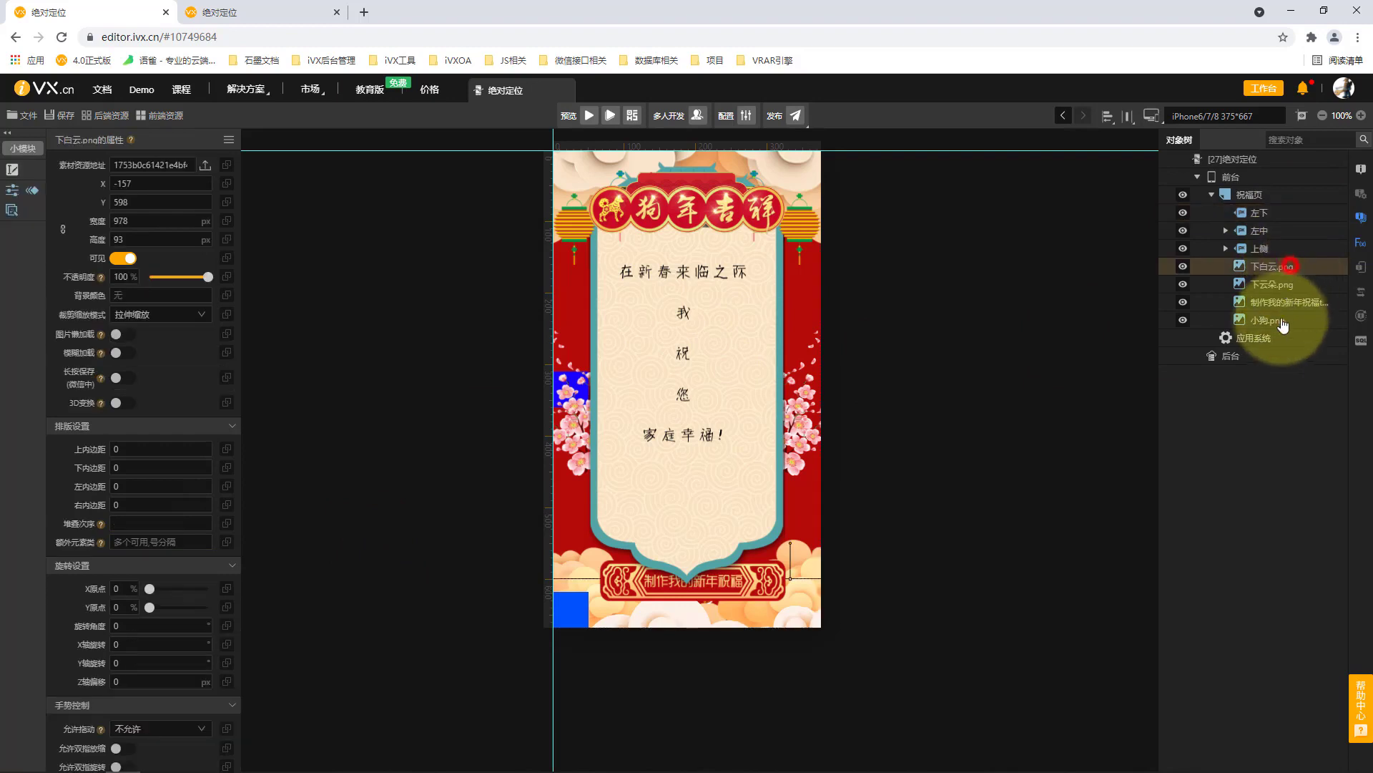
left_click(1282, 322, "shift")
left_click_drag(1260, 264, 1275, 213)
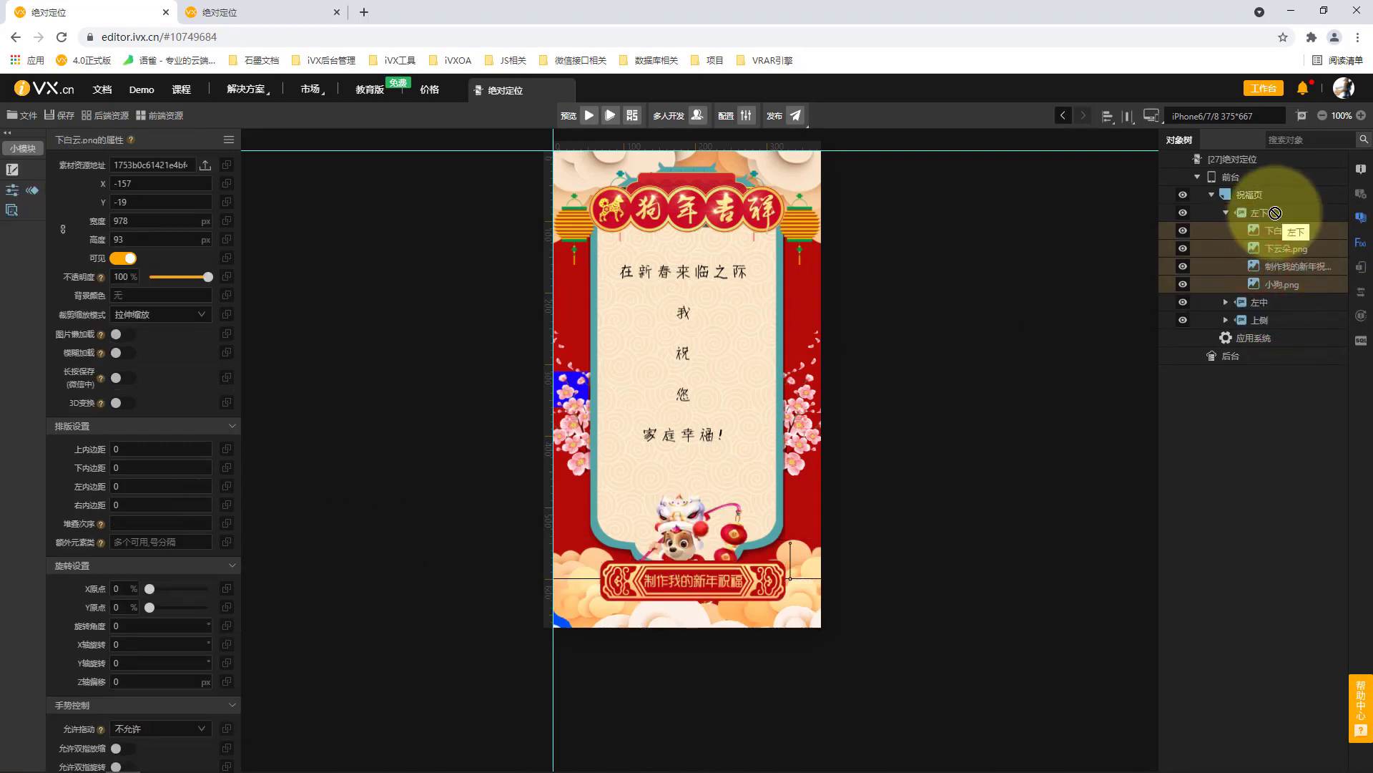
left_click(1270, 212)
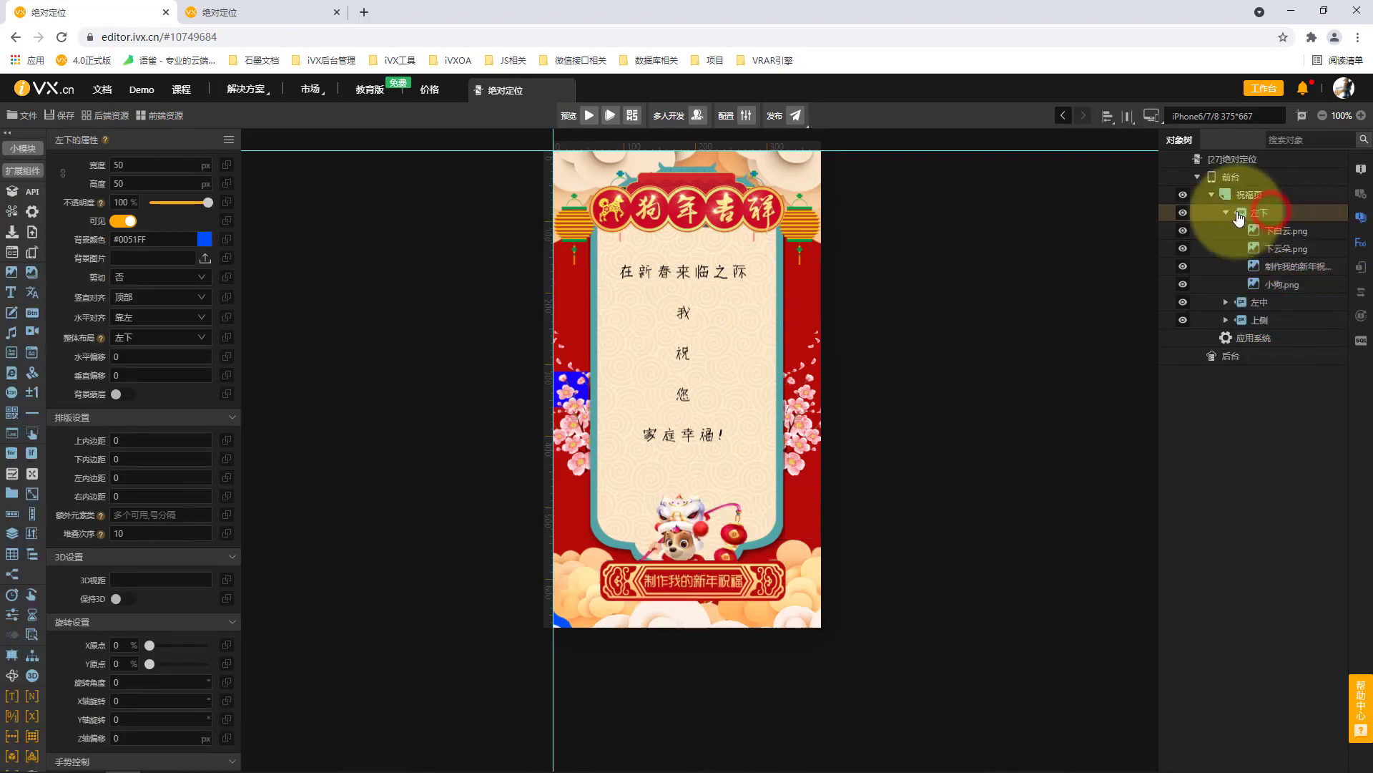
left_click(1227, 212)
Preview the poster in the browser's device emulation as iPhone X, iPhone 6/7/8, Pixel 2 and iPhone 5/SE.
left_click(610, 116)
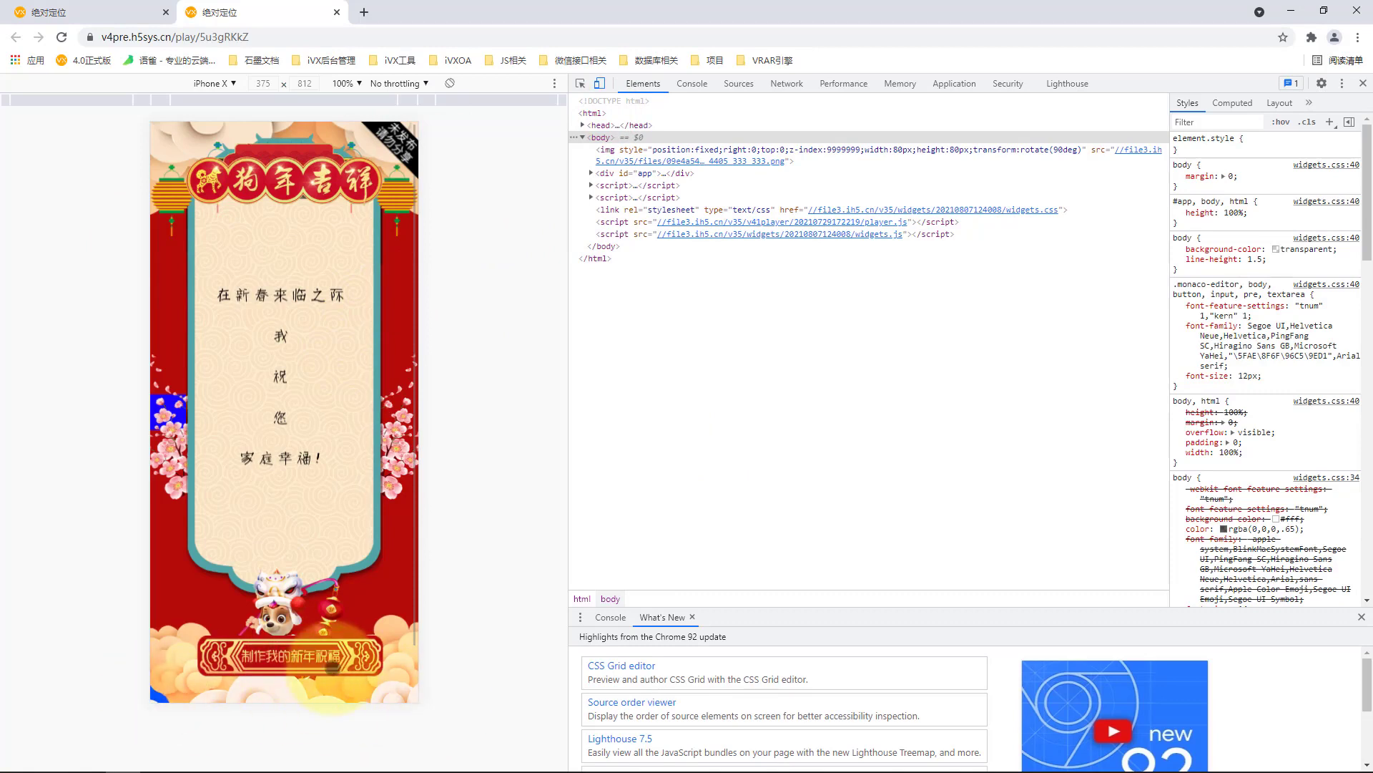
left_click(214, 84)
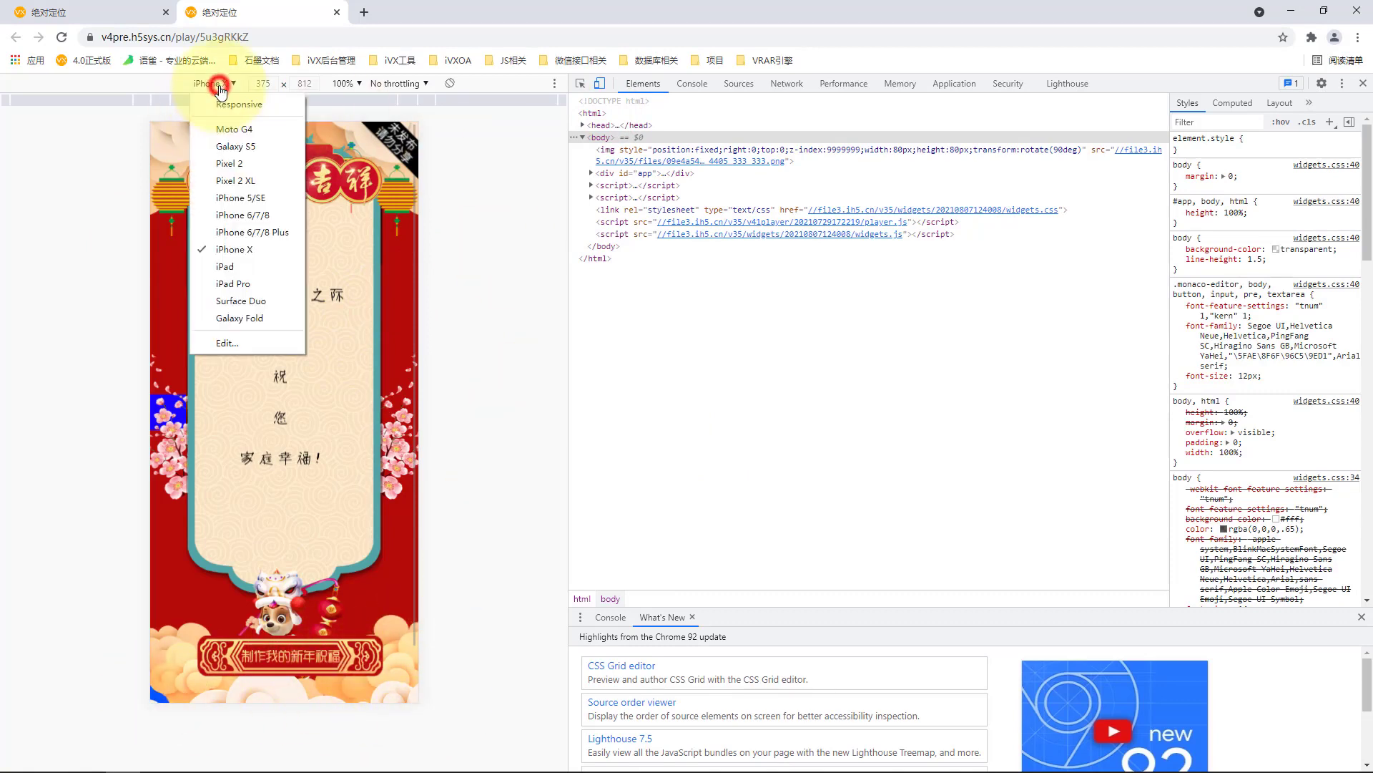
left_click(265, 215)
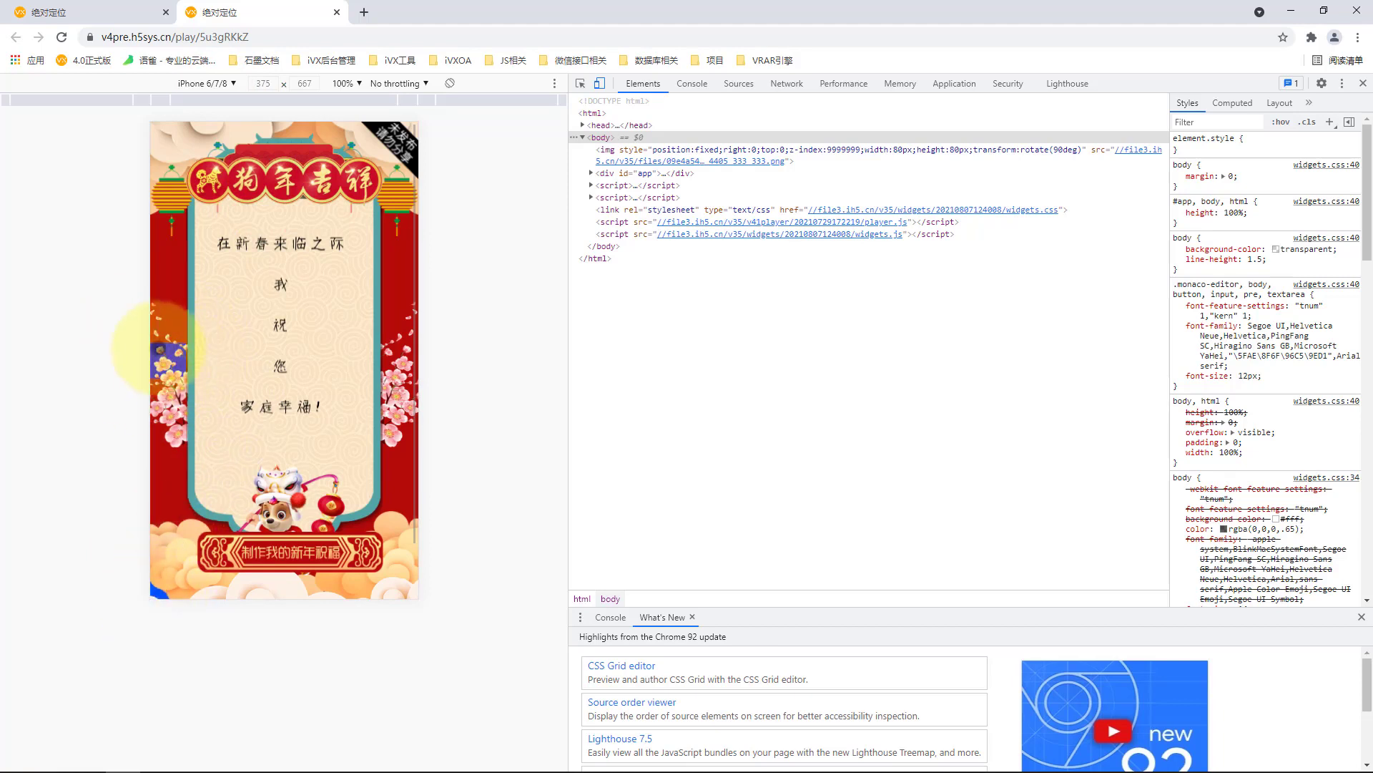
left_click(216, 82)
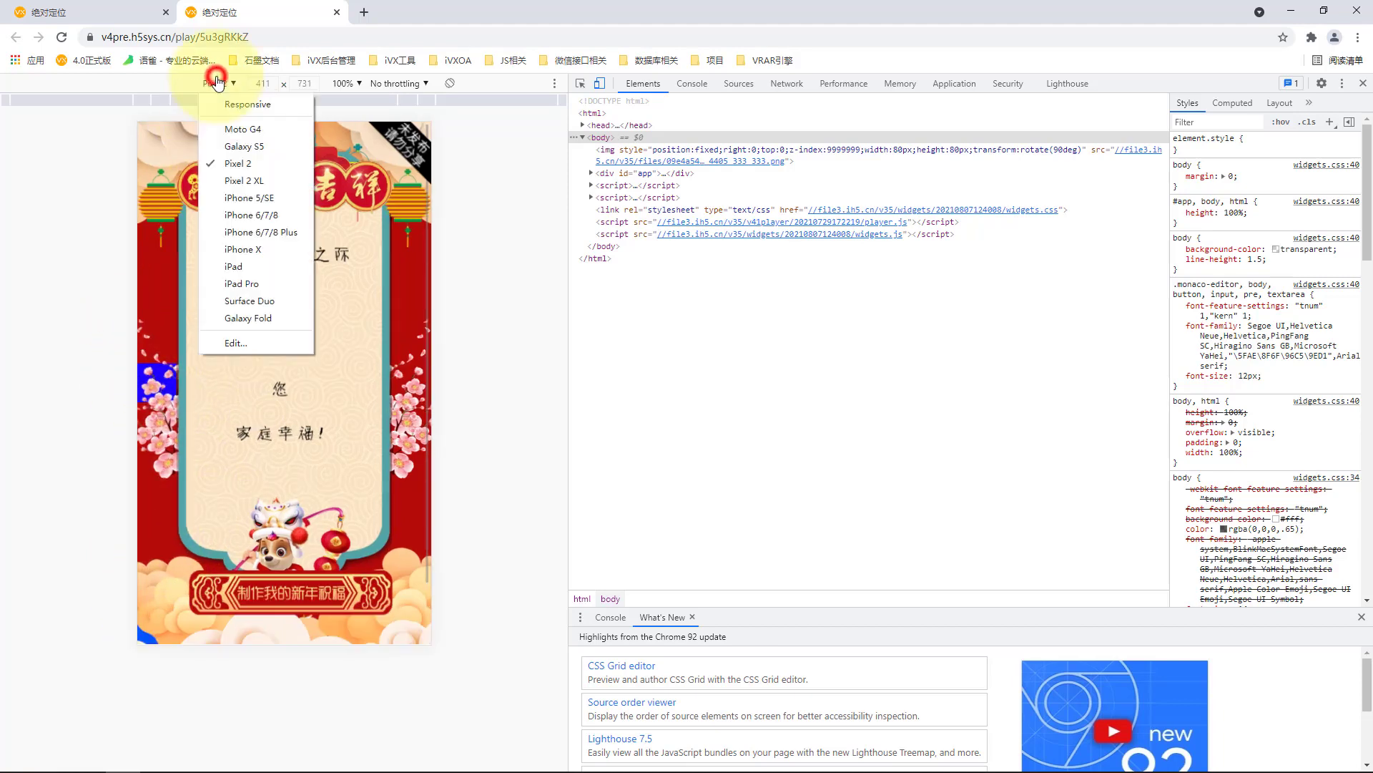
left_click(291, 197)
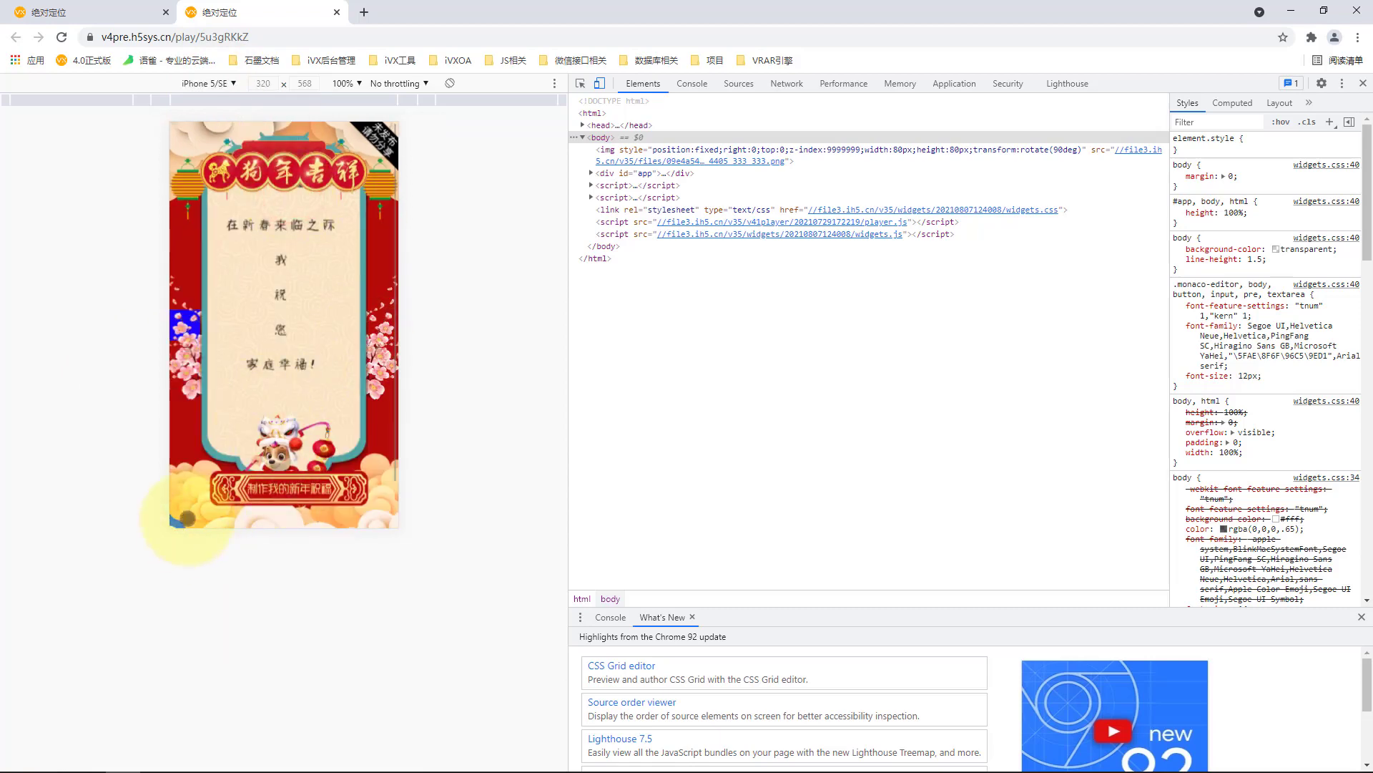
left_click(208, 84)
left_click(201, 247)
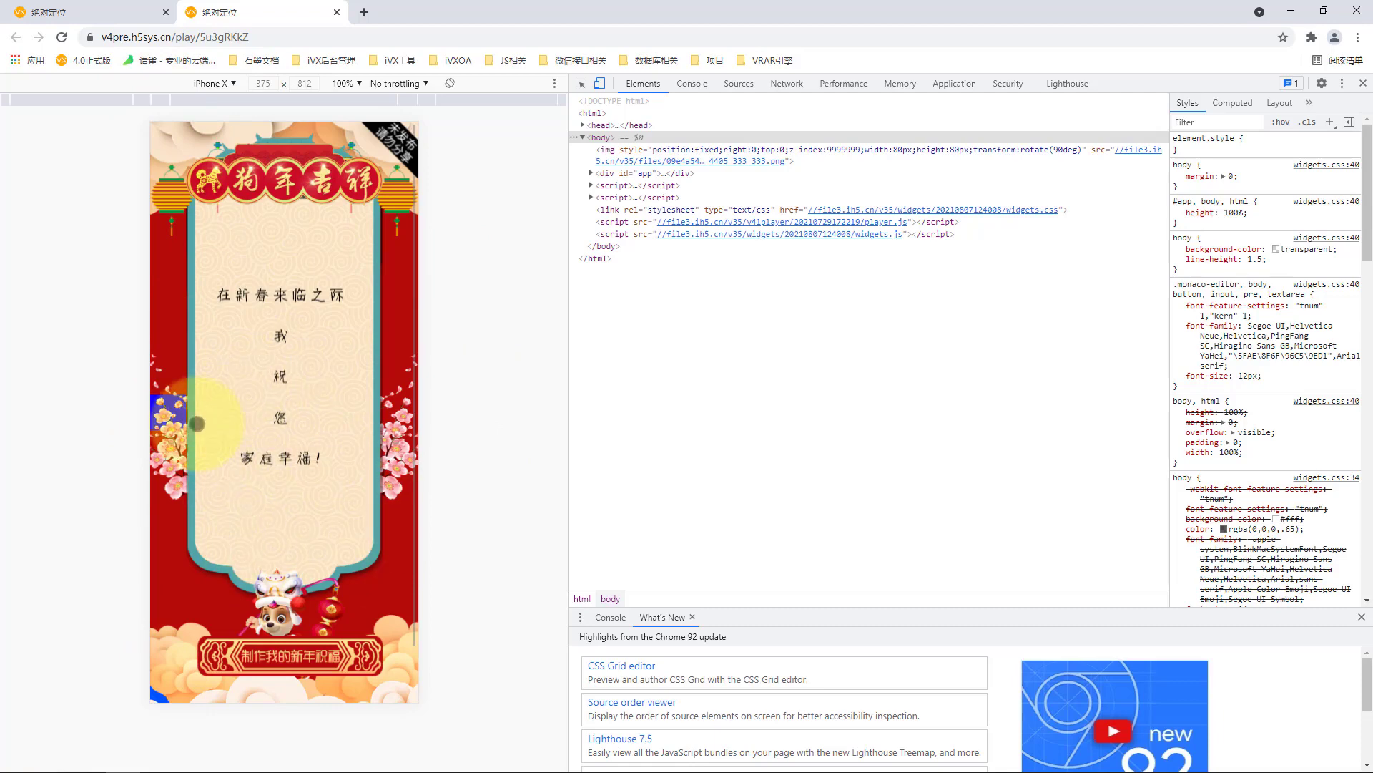
Return to the editor and examine the properties of the 左中 banner and its contents, including 家庭幸福! and 便签背景素材.png.
left_click(107, 12)
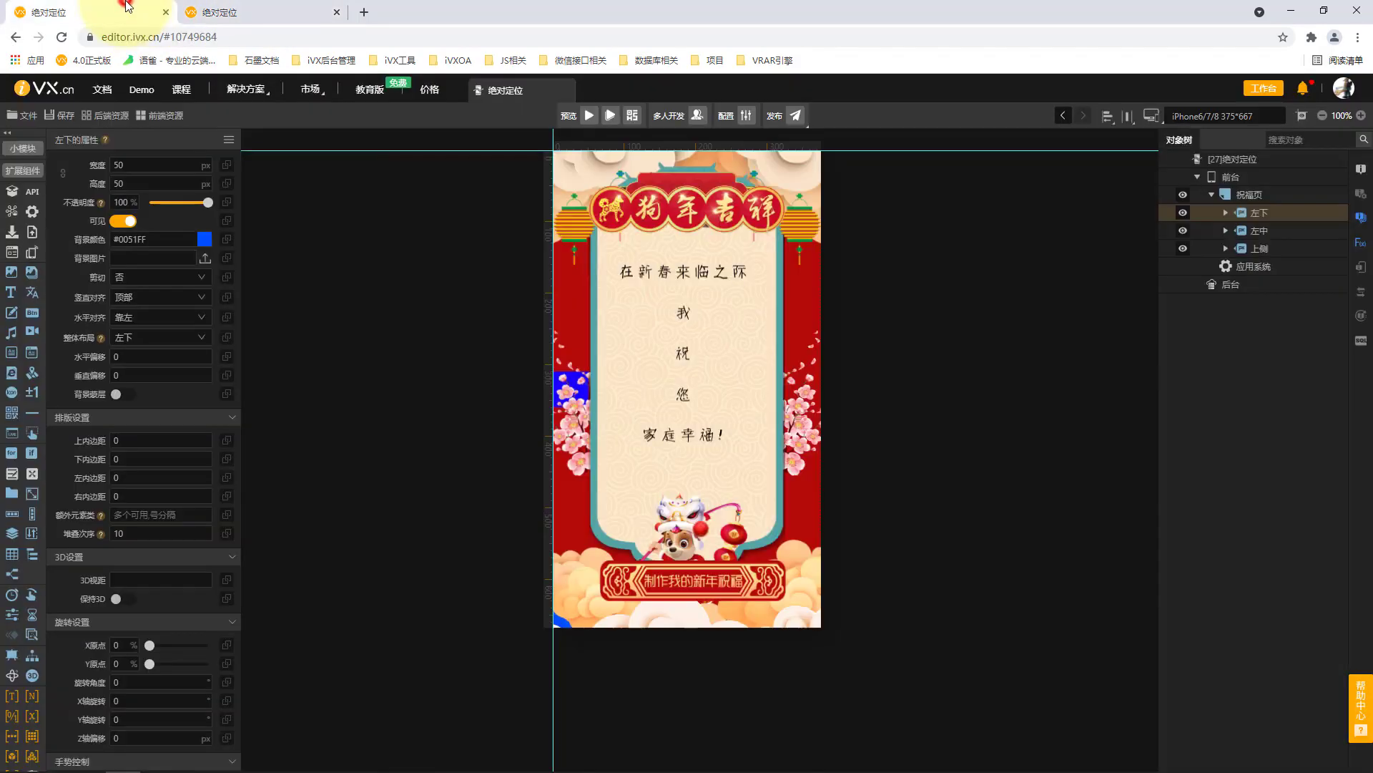
left_click(1226, 230)
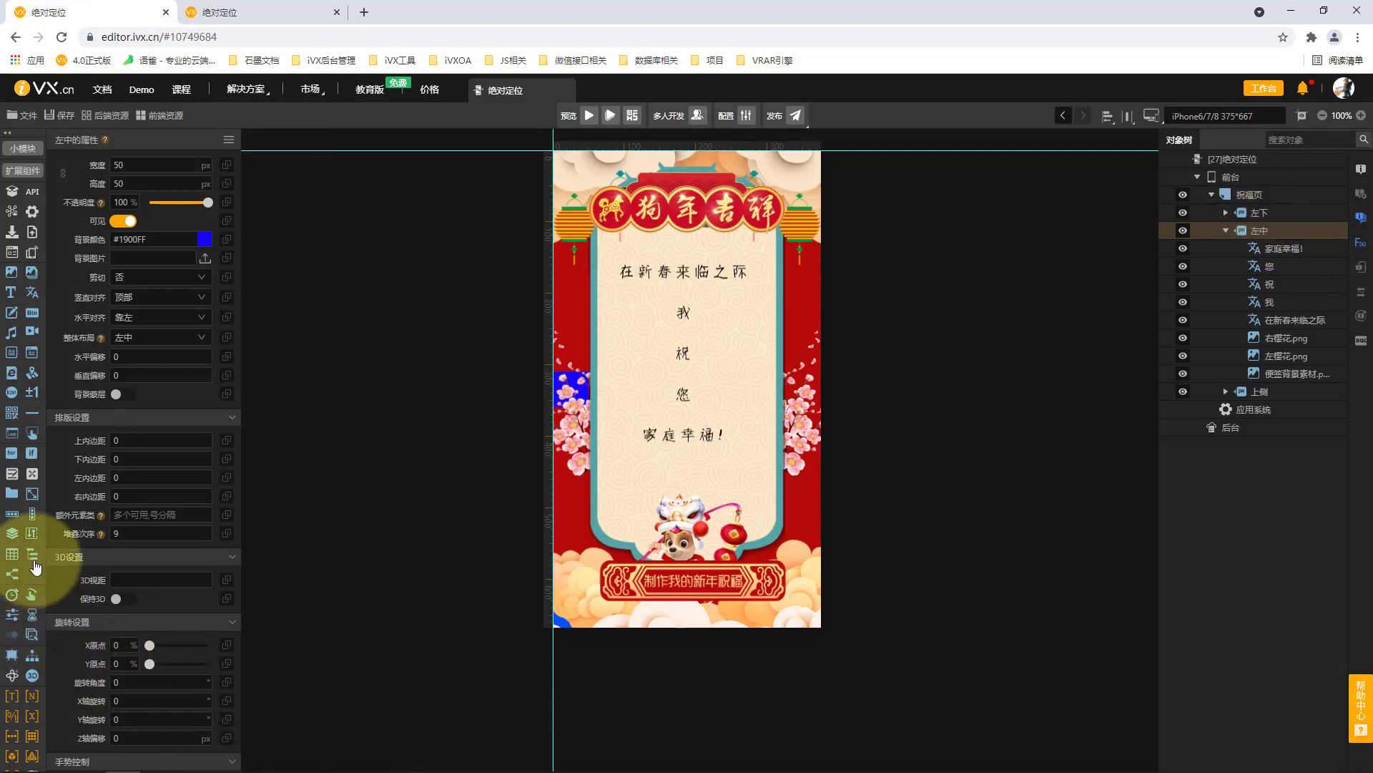
left_click(1279, 249)
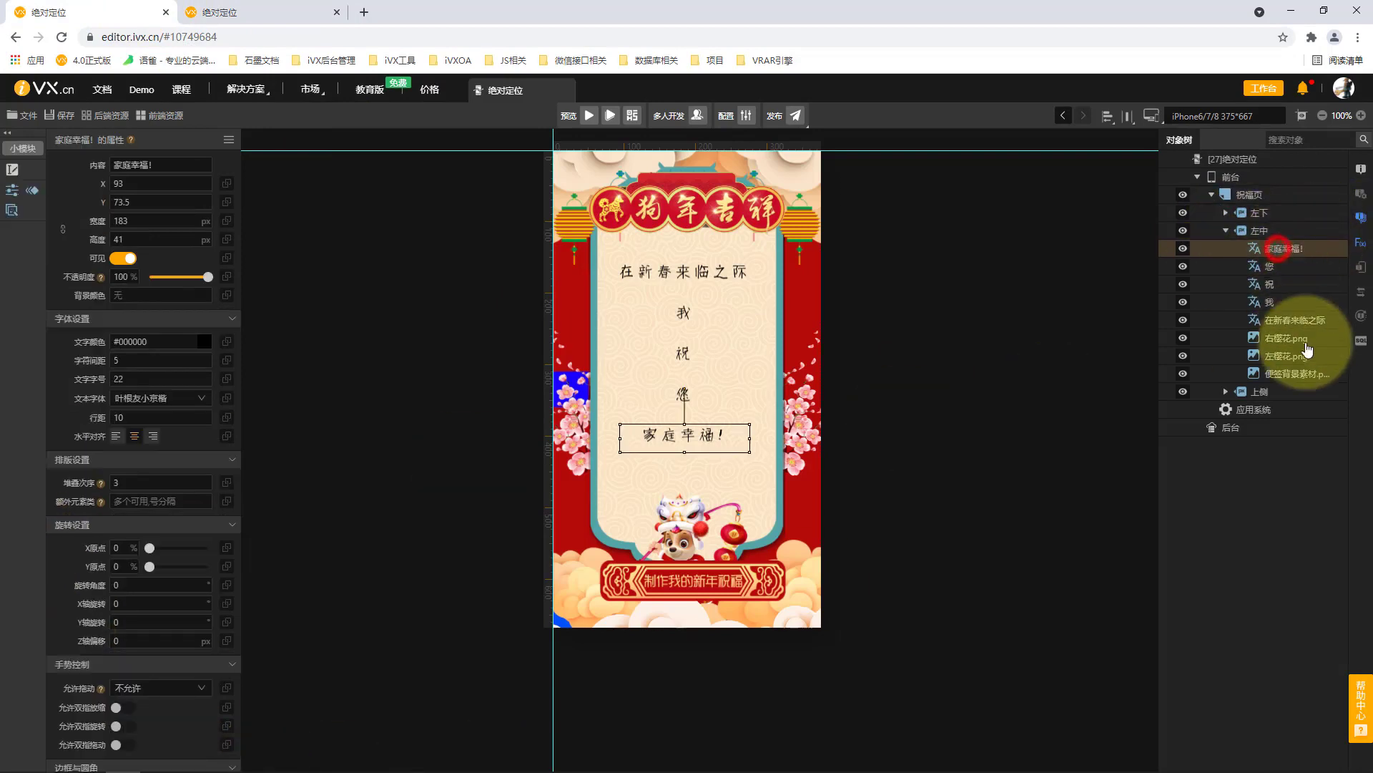
left_click(1302, 373)
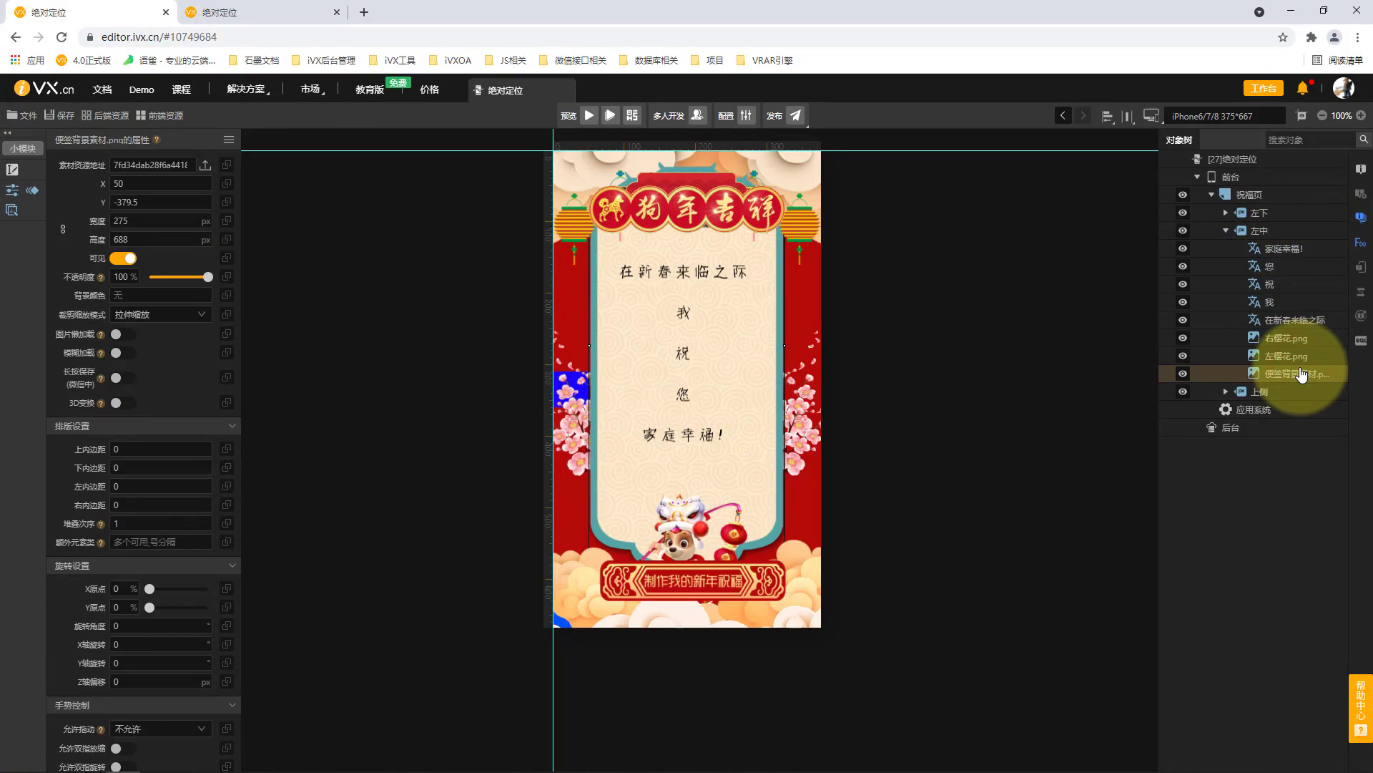
left_click(1271, 266)
left_click(1280, 248)
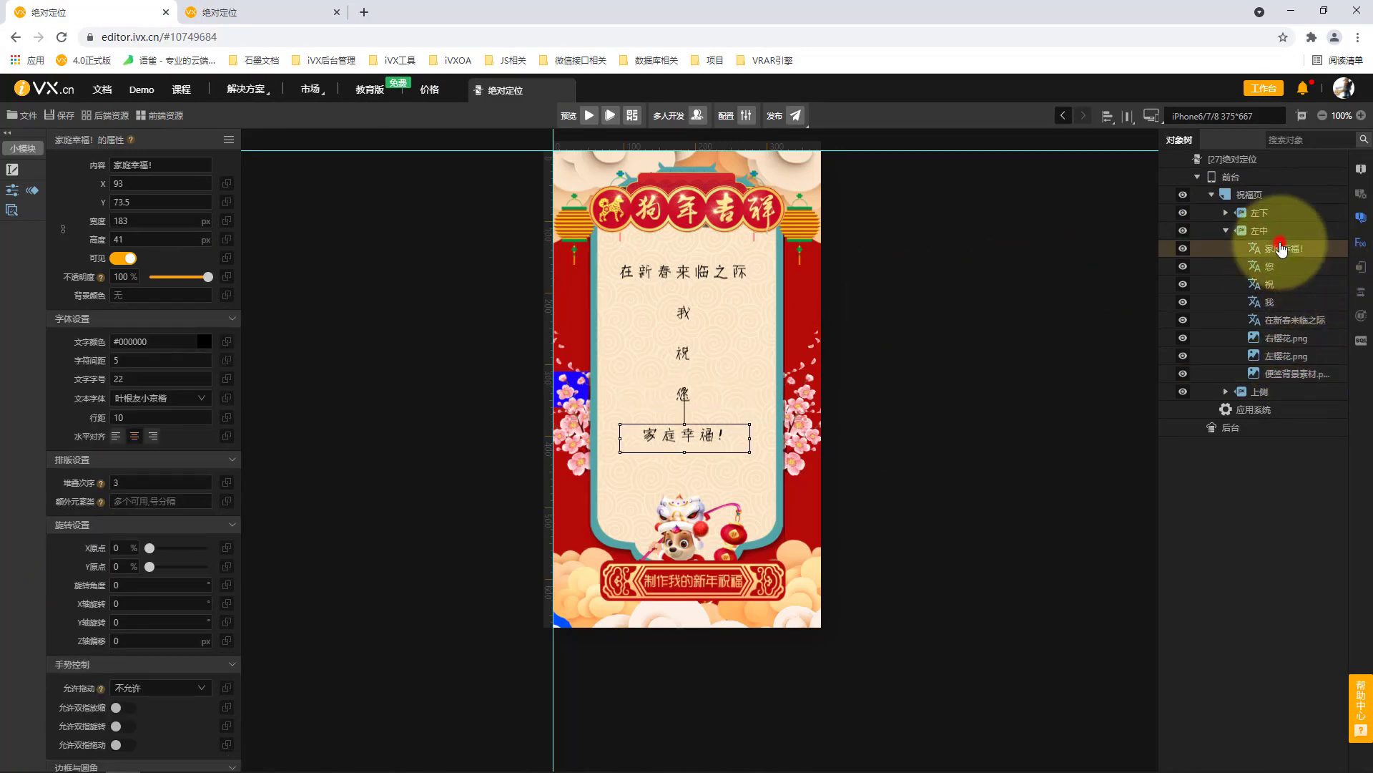
left_click(1287, 233)
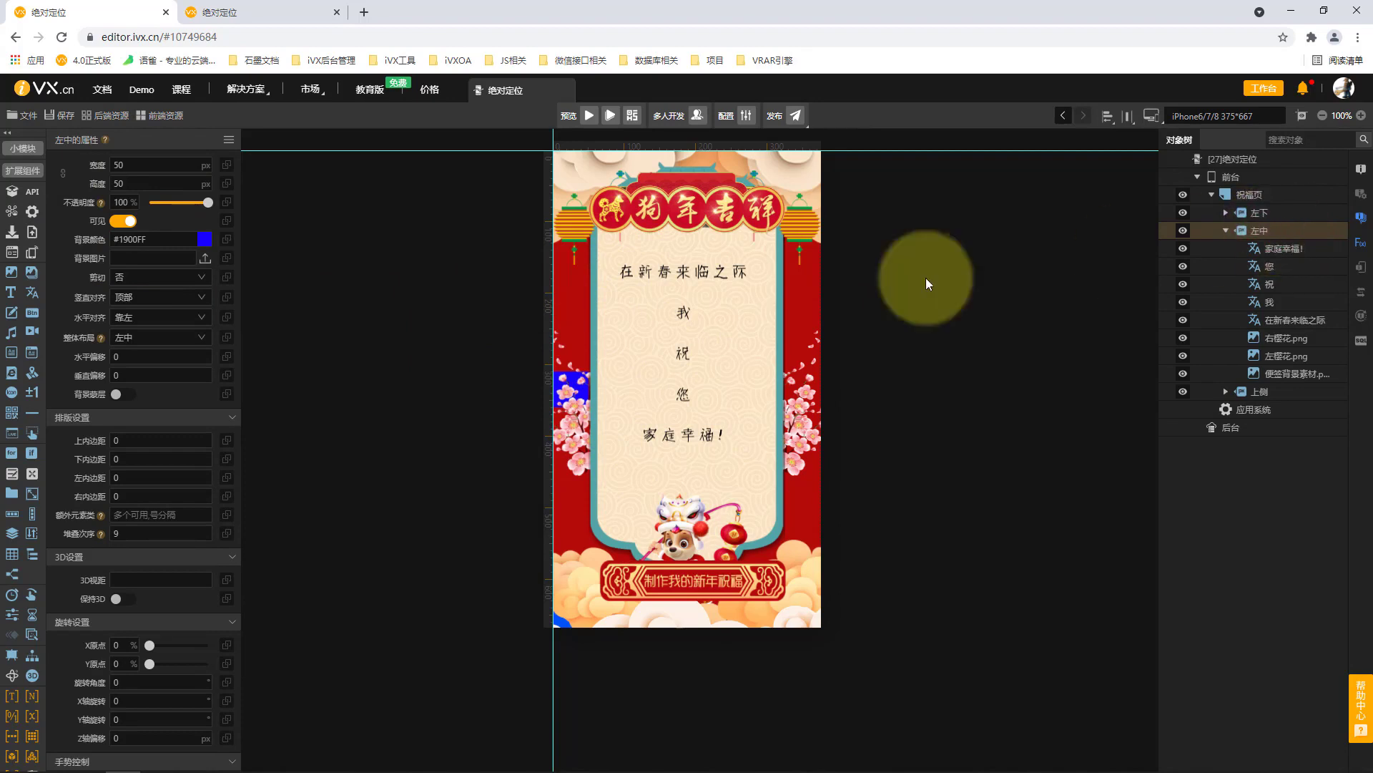
Try the overall layouts (整体布局) 左上 and 左下 on the 左中 banner, and restore it to 左中.
left_click(179, 337)
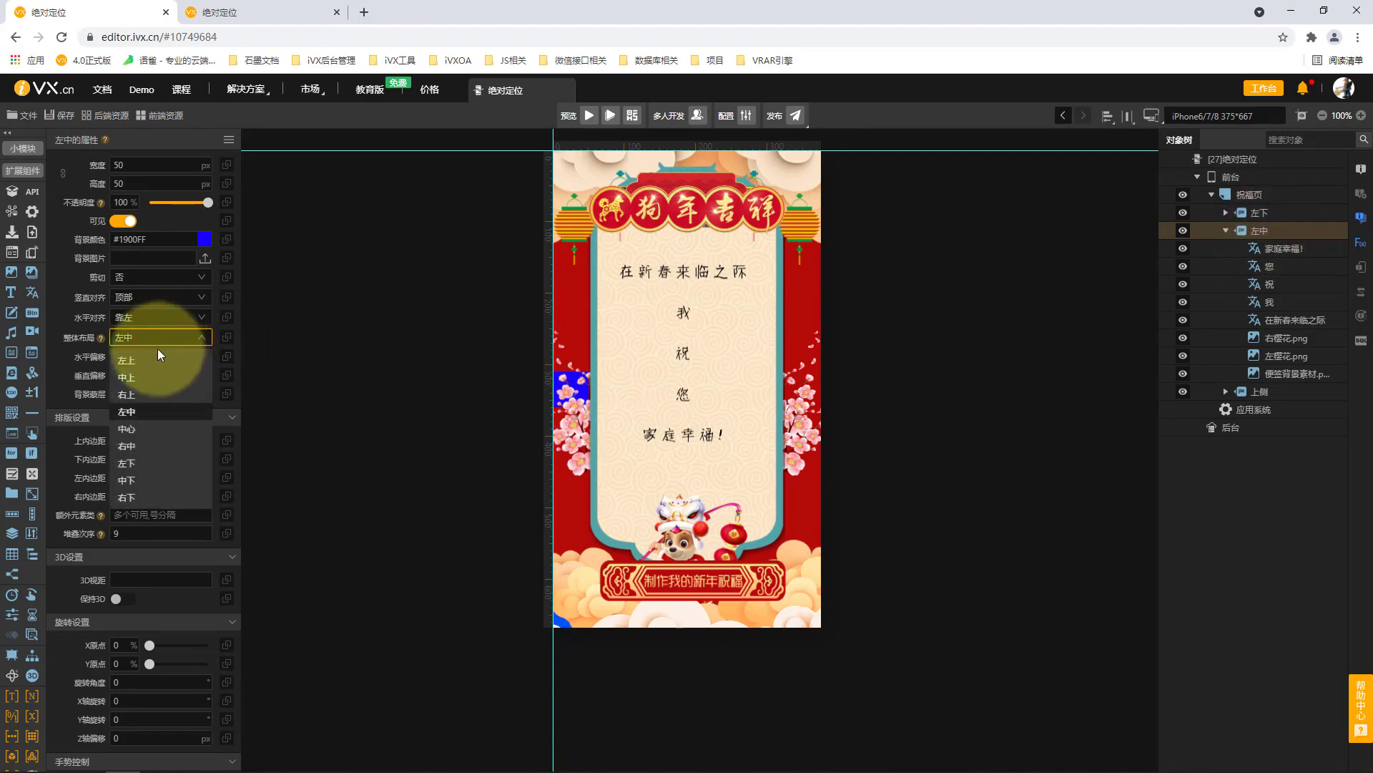
left_click(143, 360)
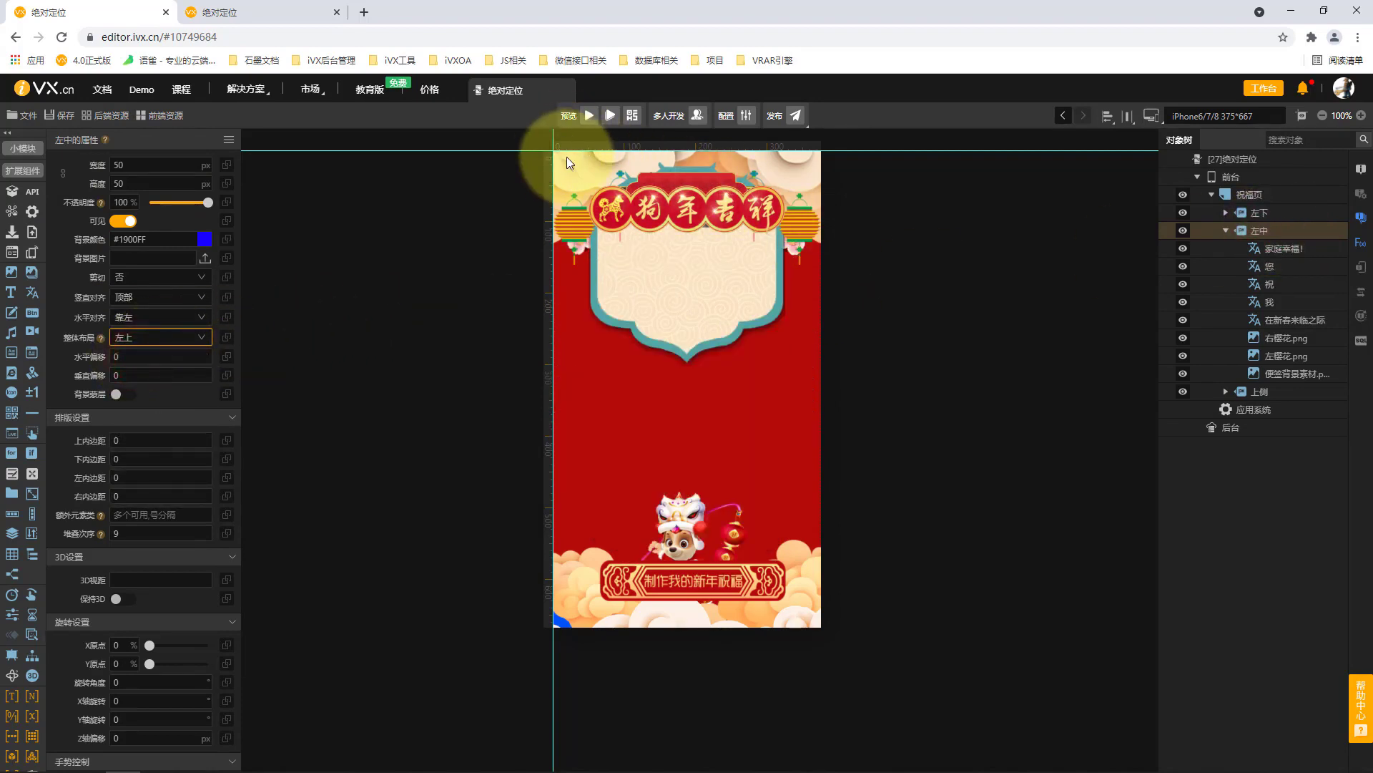
left_click(170, 338)
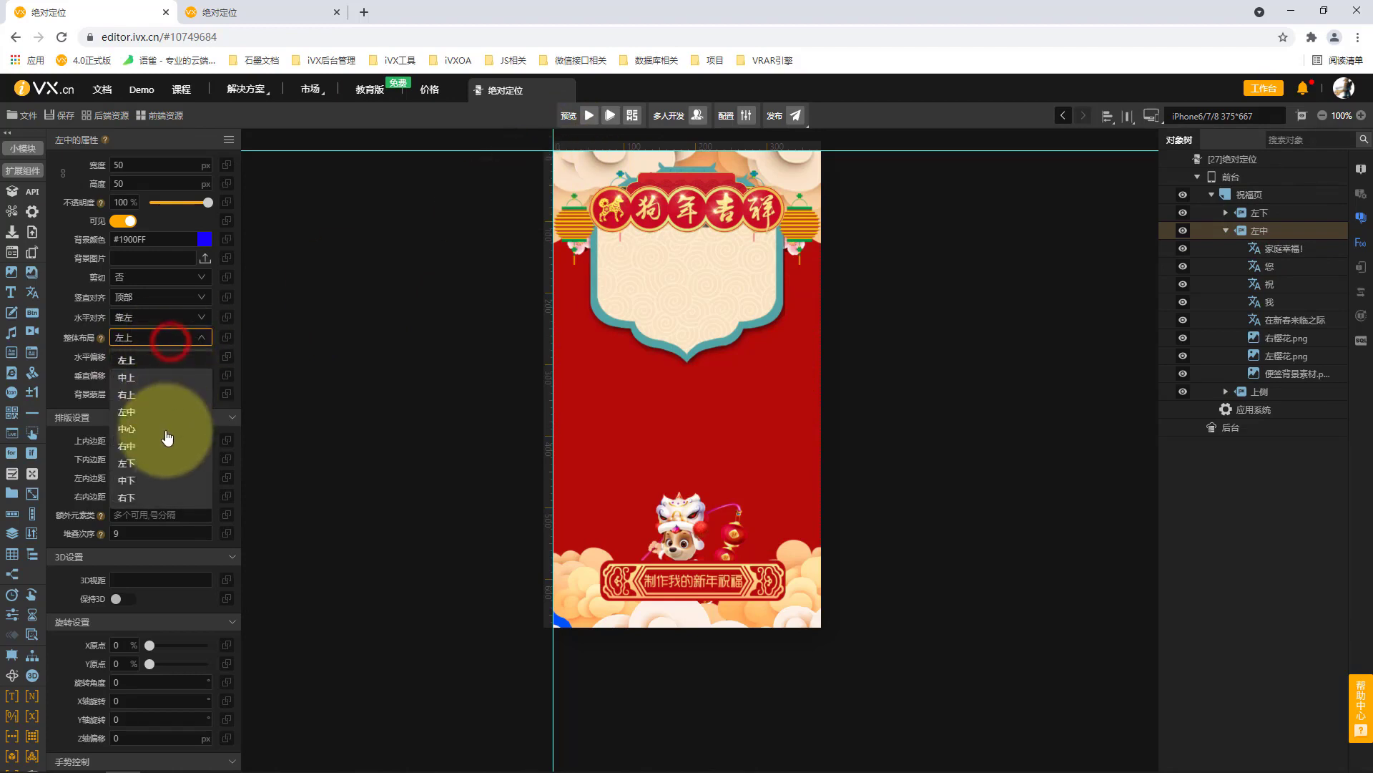
left_click(127, 463)
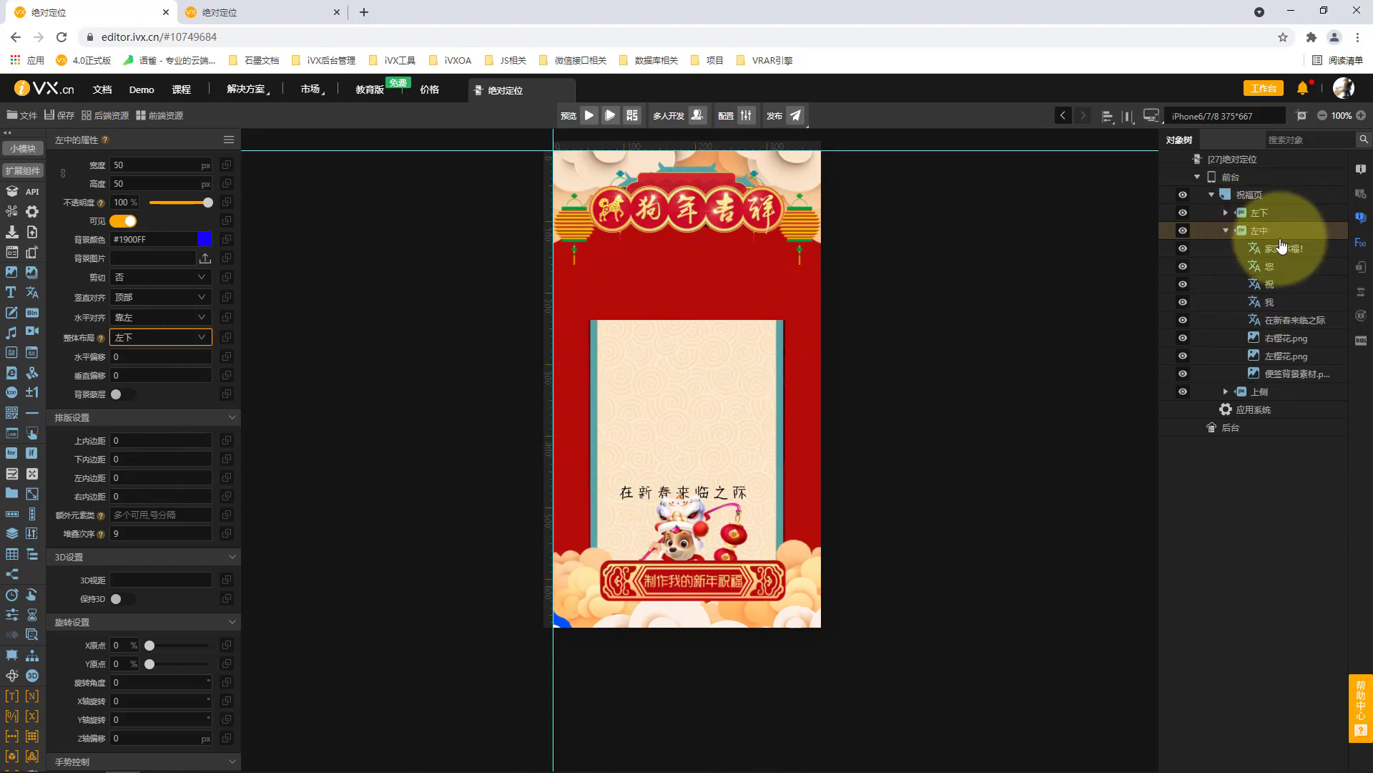
left_click(130, 345)
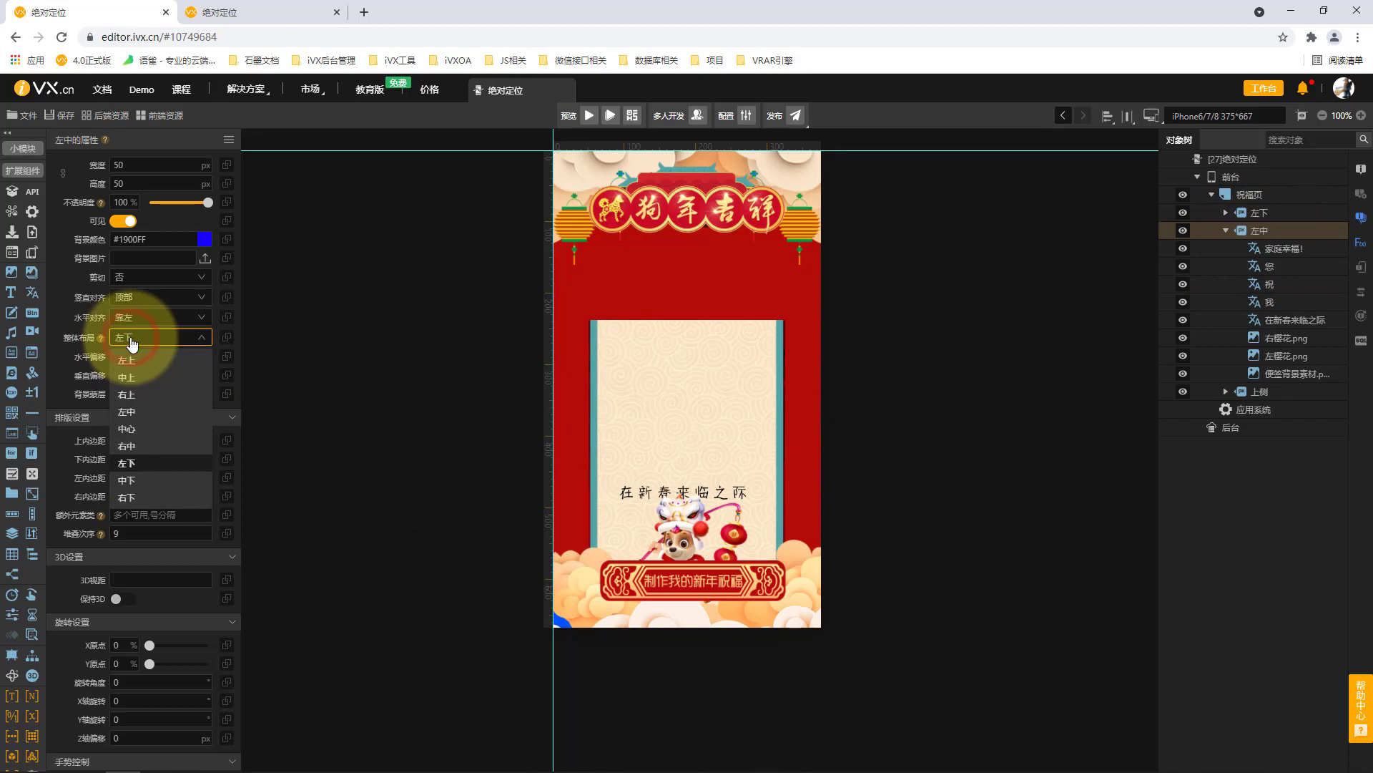
left_click(166, 409)
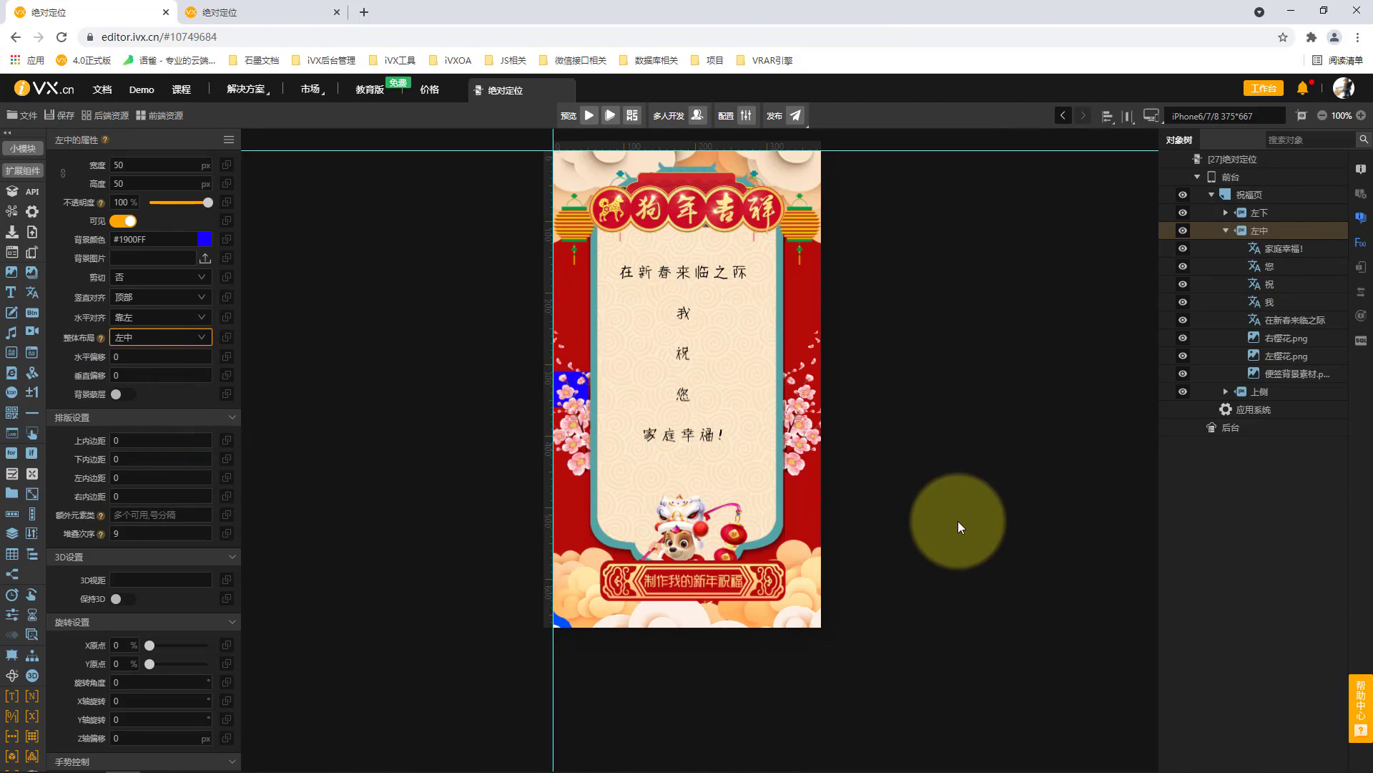
Set the 左中 banner's width and height to 0 px.
left_click(141, 165)
type("0")
left_click(142, 182)
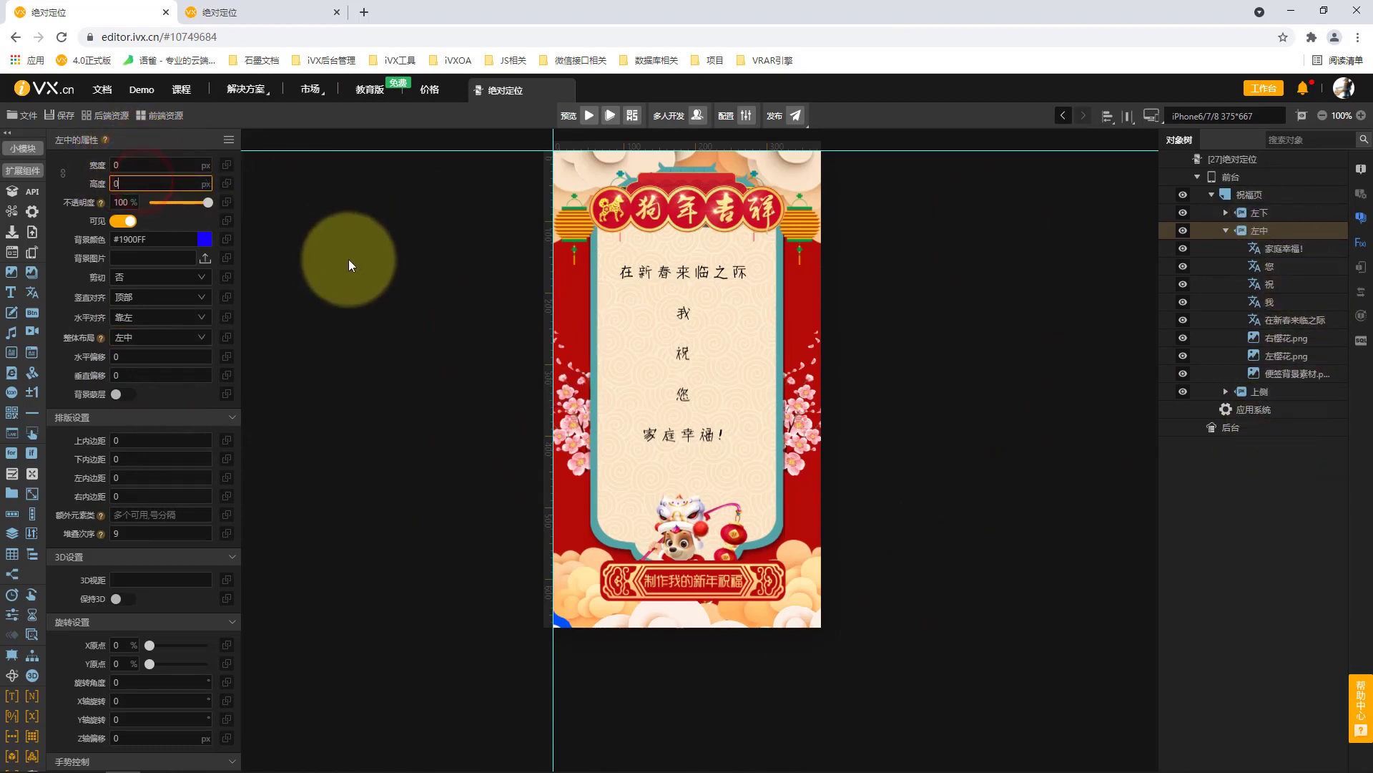
left_click(349, 258)
Set the 左下 banner's width and height to 0 px.
left_click(1273, 213)
left_click(159, 164)
type("0")
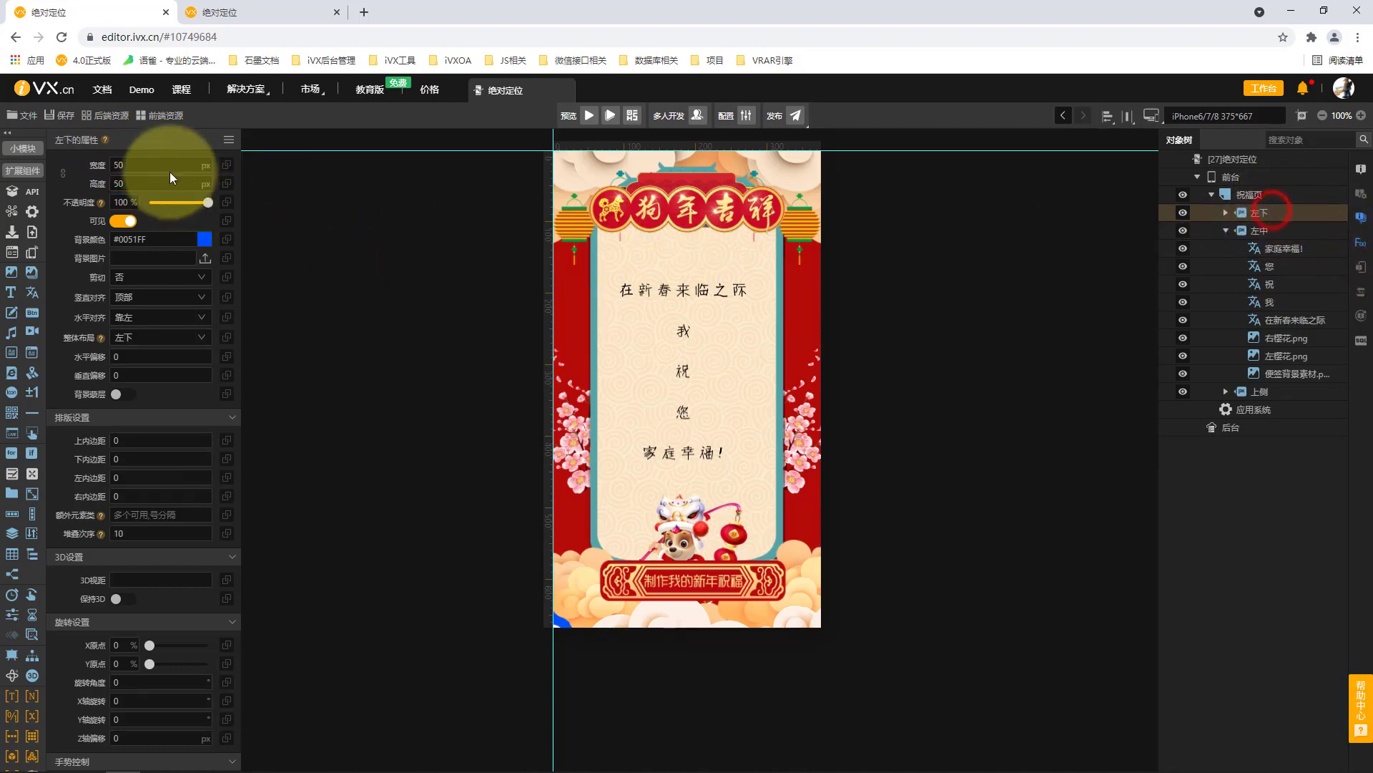
left_click(159, 183)
type("0")
left_click(372, 257)
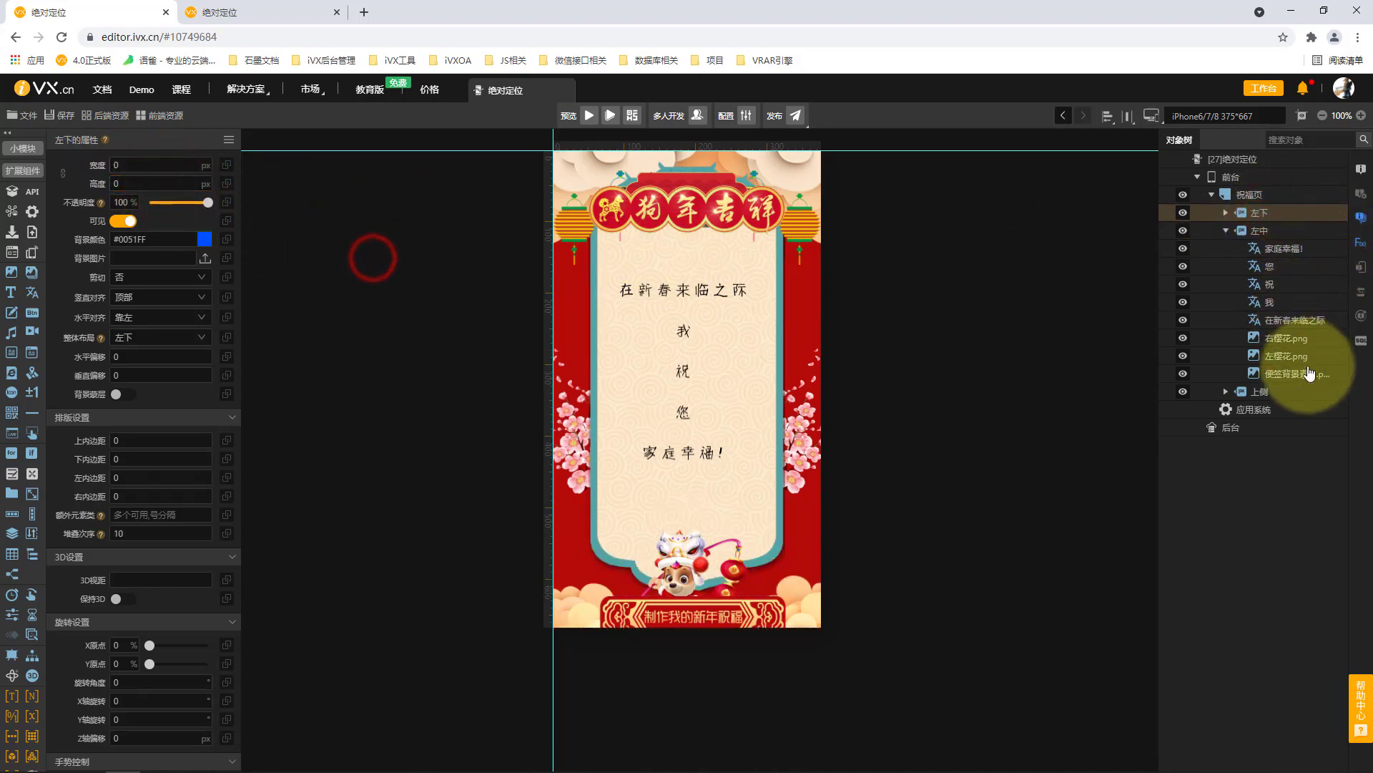
Set the 上侧 banner's width and height to 0 px and collapse the 左中 banner's contents.
left_click(1284, 393)
left_click(150, 166)
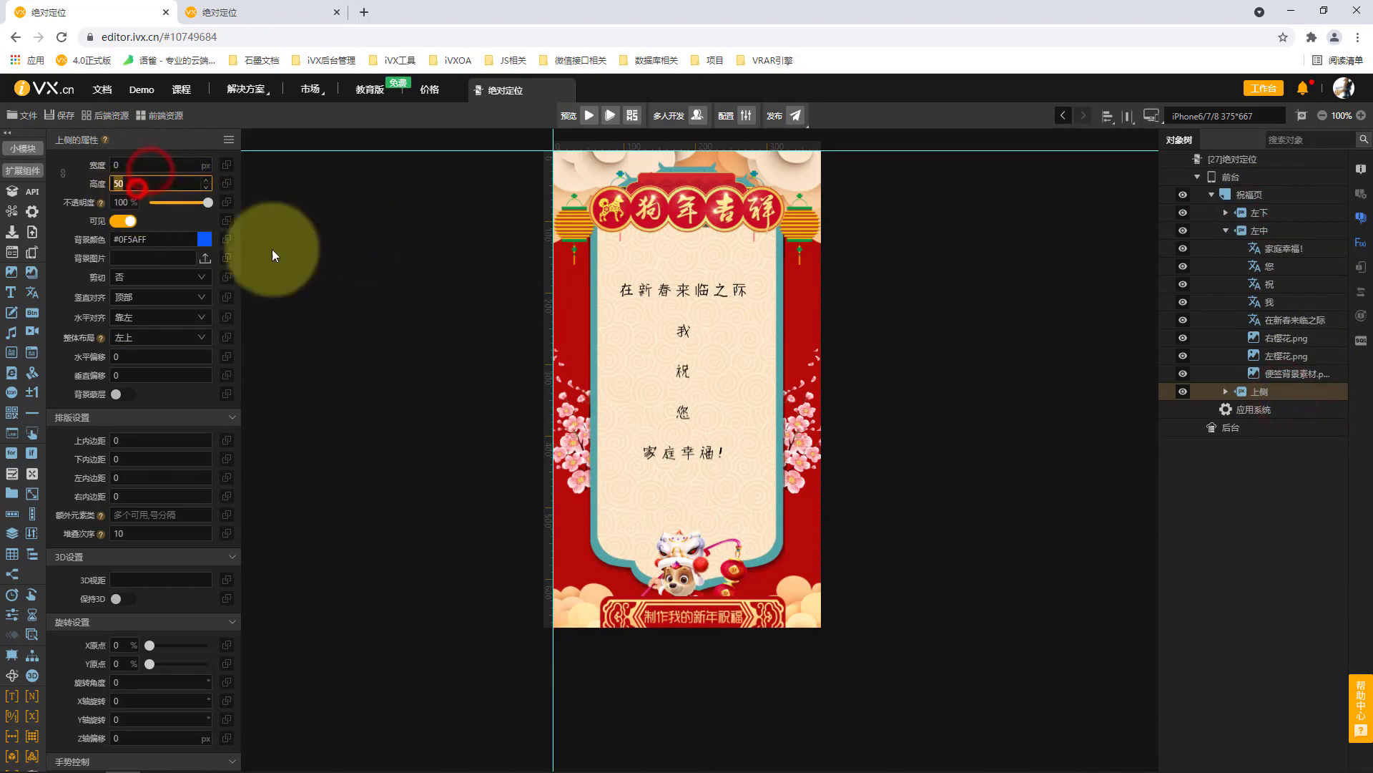
left_click(1225, 231)
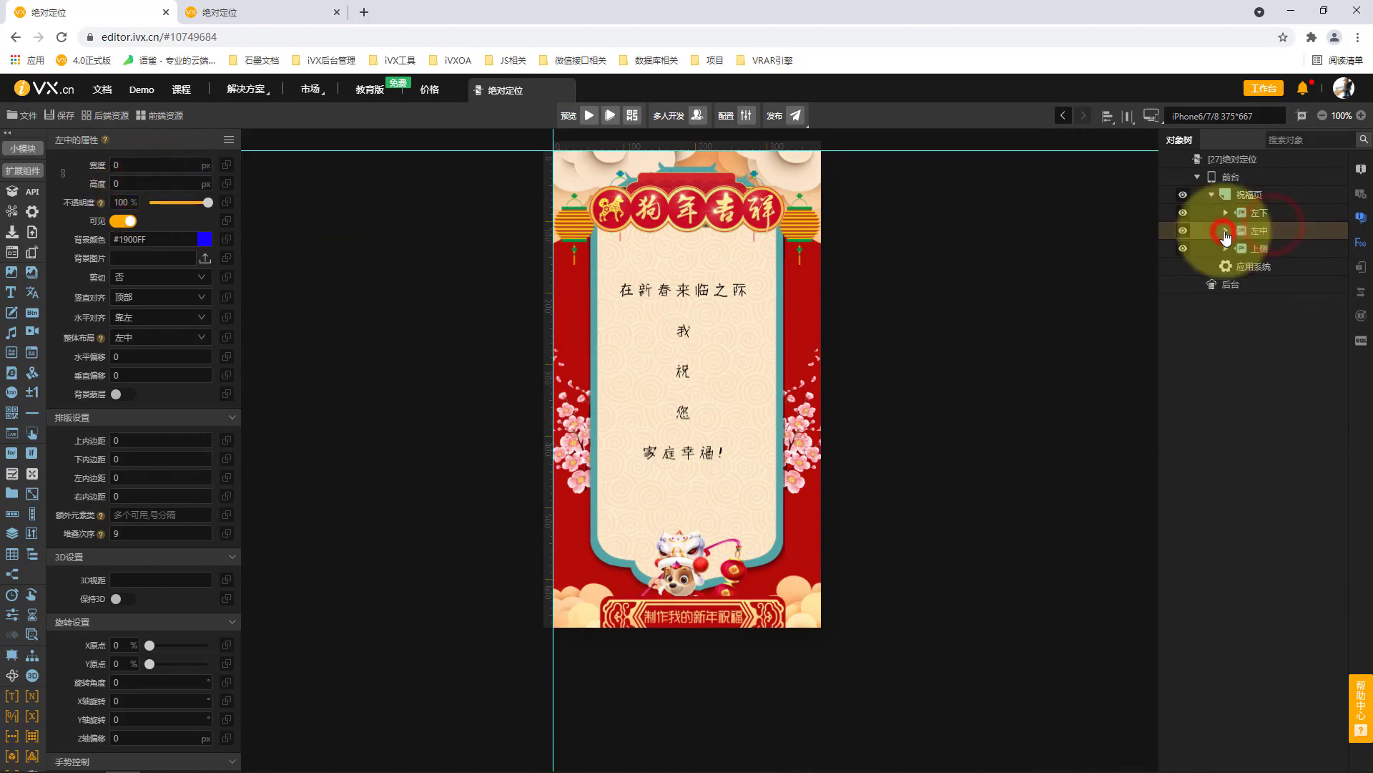
Expand the 上侧 banner and examine the properties of its 狗年吉祥标语 image and 左云朵.png.
left_click(1292, 251)
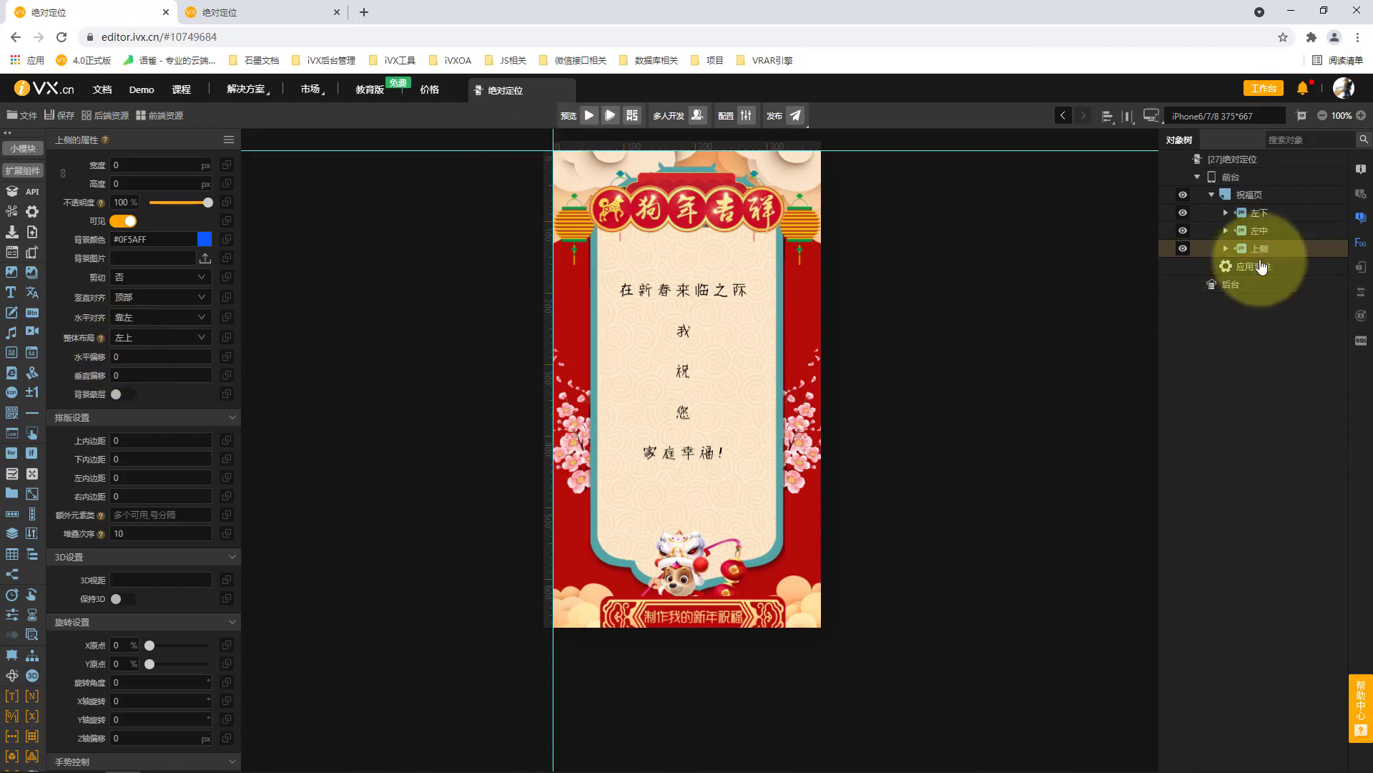
left_click(1226, 248)
left_click(1299, 268)
left_click(1287, 373)
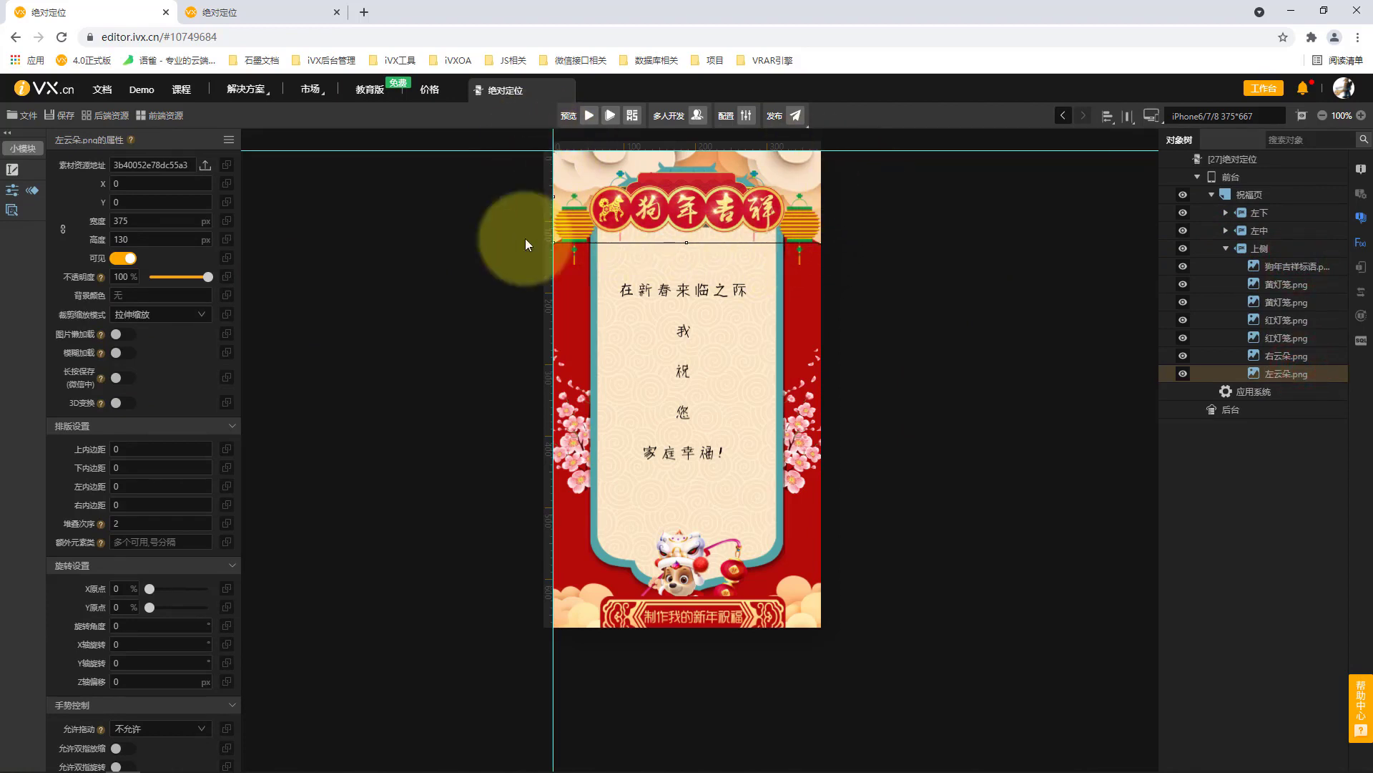
Collapse the 上侧 banner and review the elements grouped inside the 左中 and 左下 banners.
left_click(1226, 249)
left_click(1280, 231)
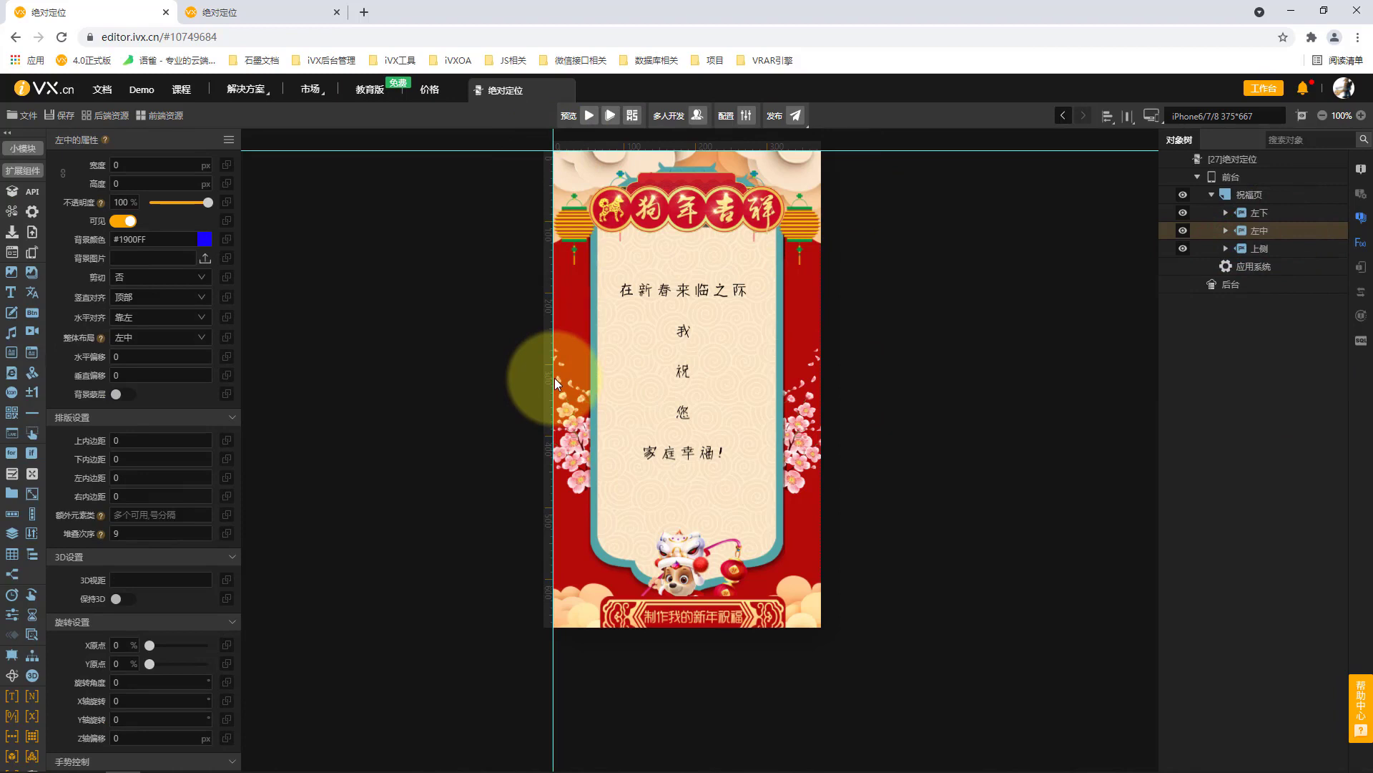
left_click(1226, 231)
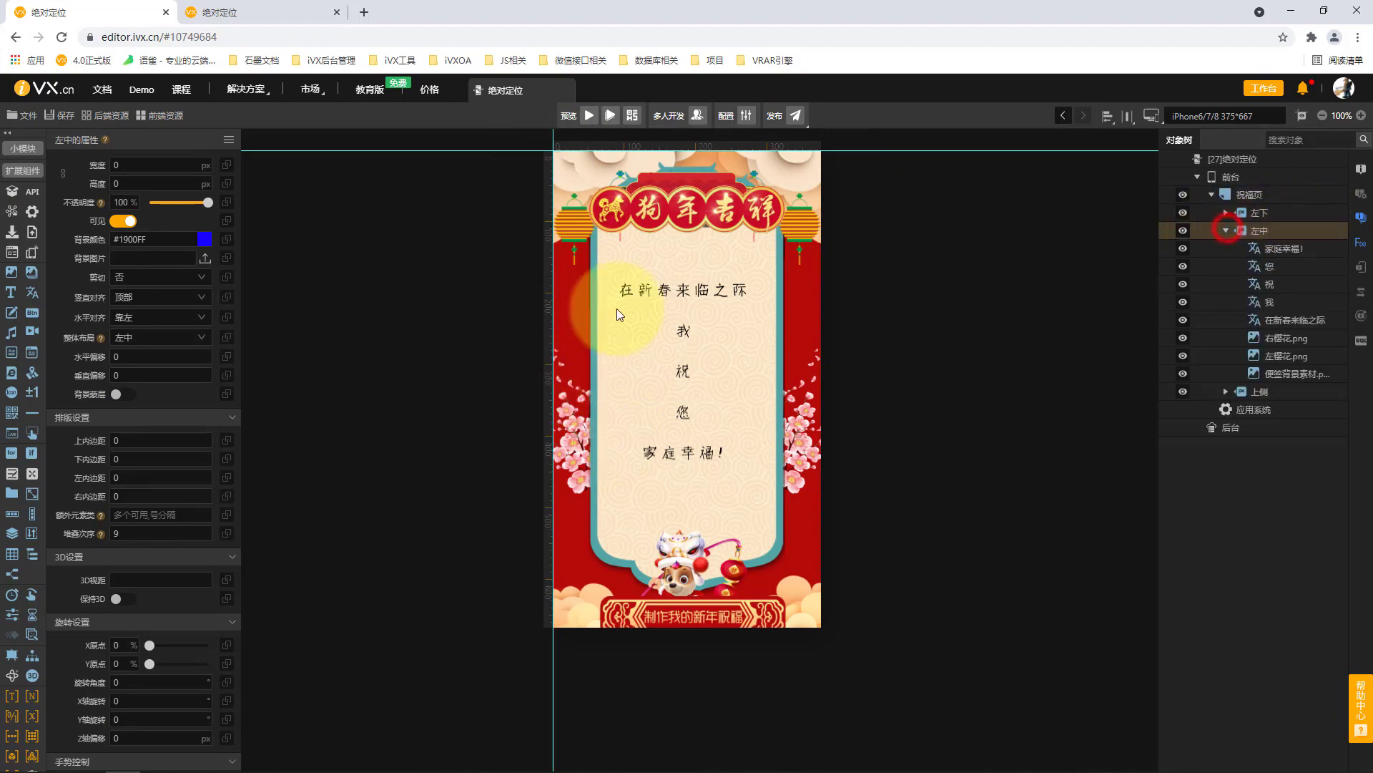
left_click(1226, 230)
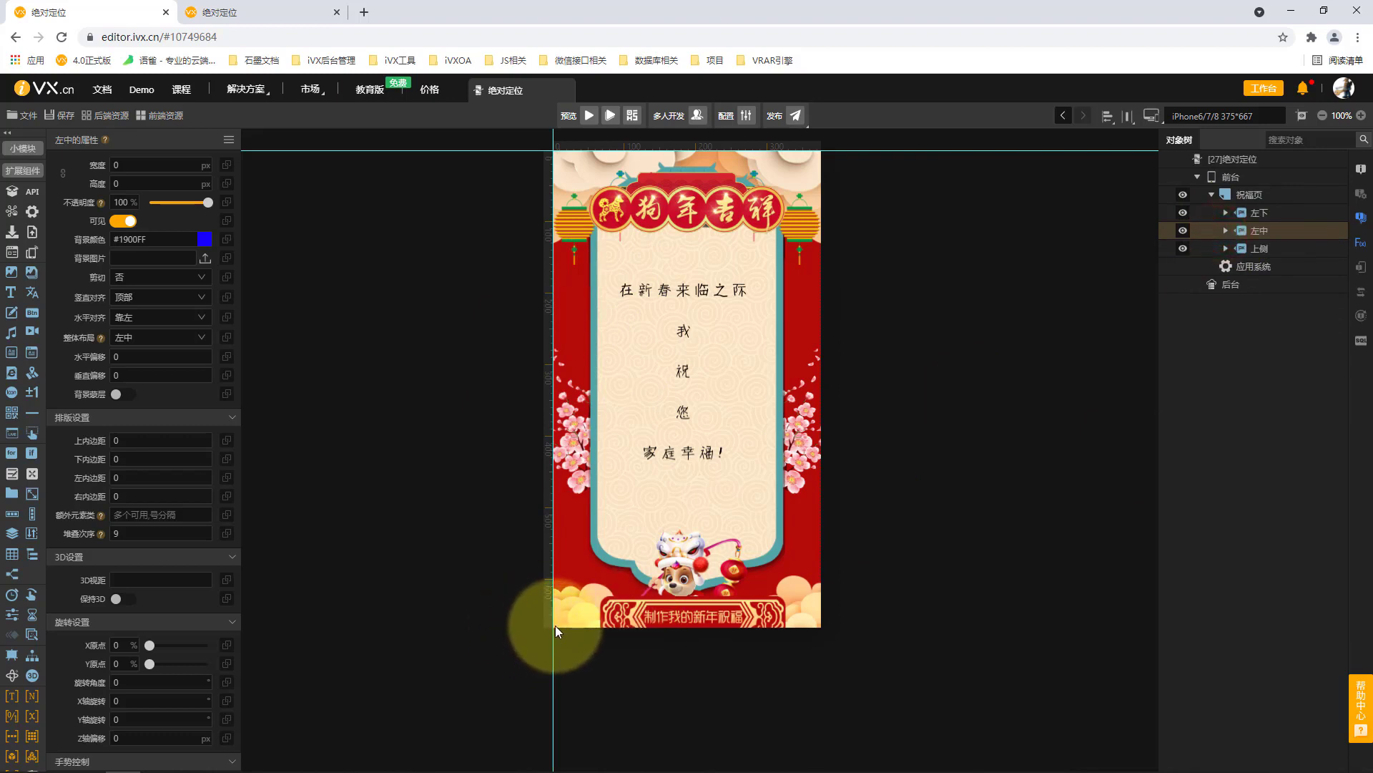
left_click(1225, 212)
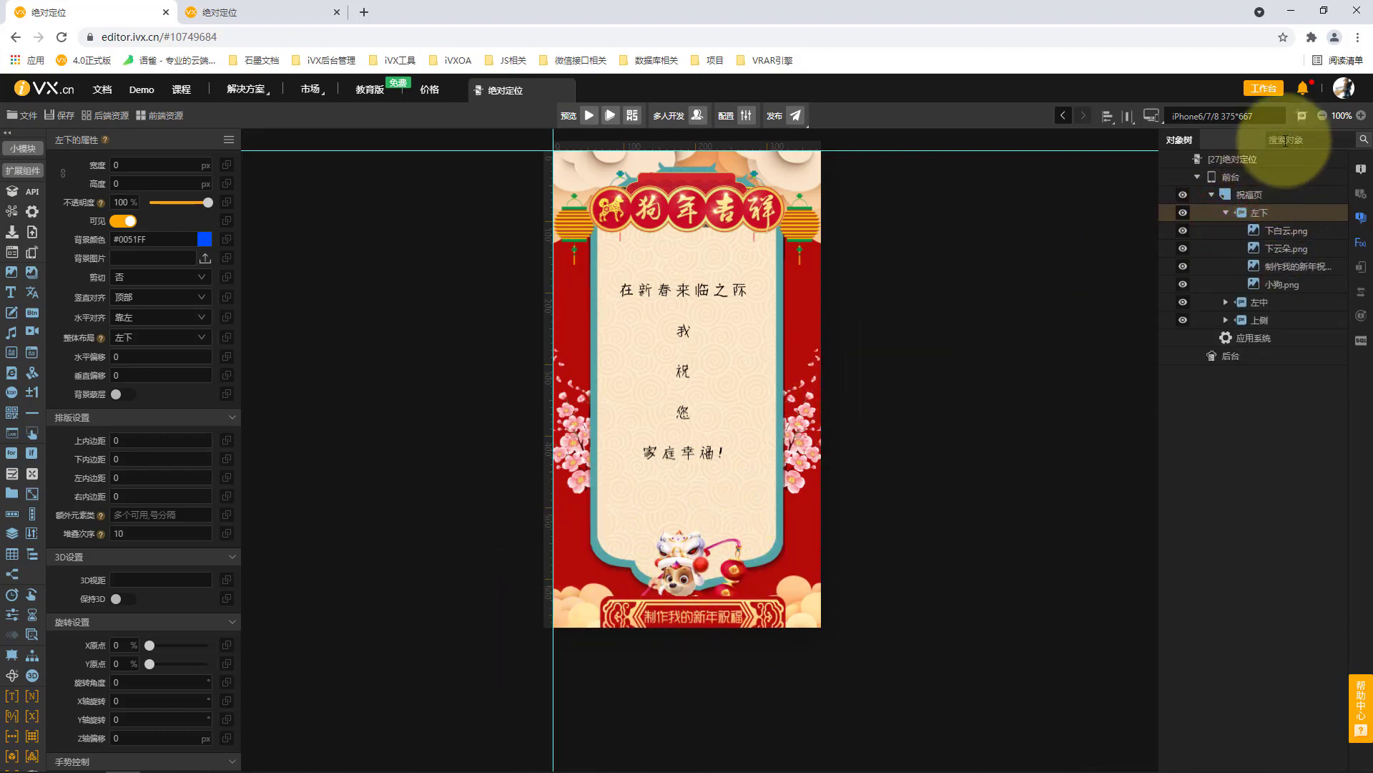
Switch the canvas device size to iPhone X 375*812.
left_click(1225, 117)
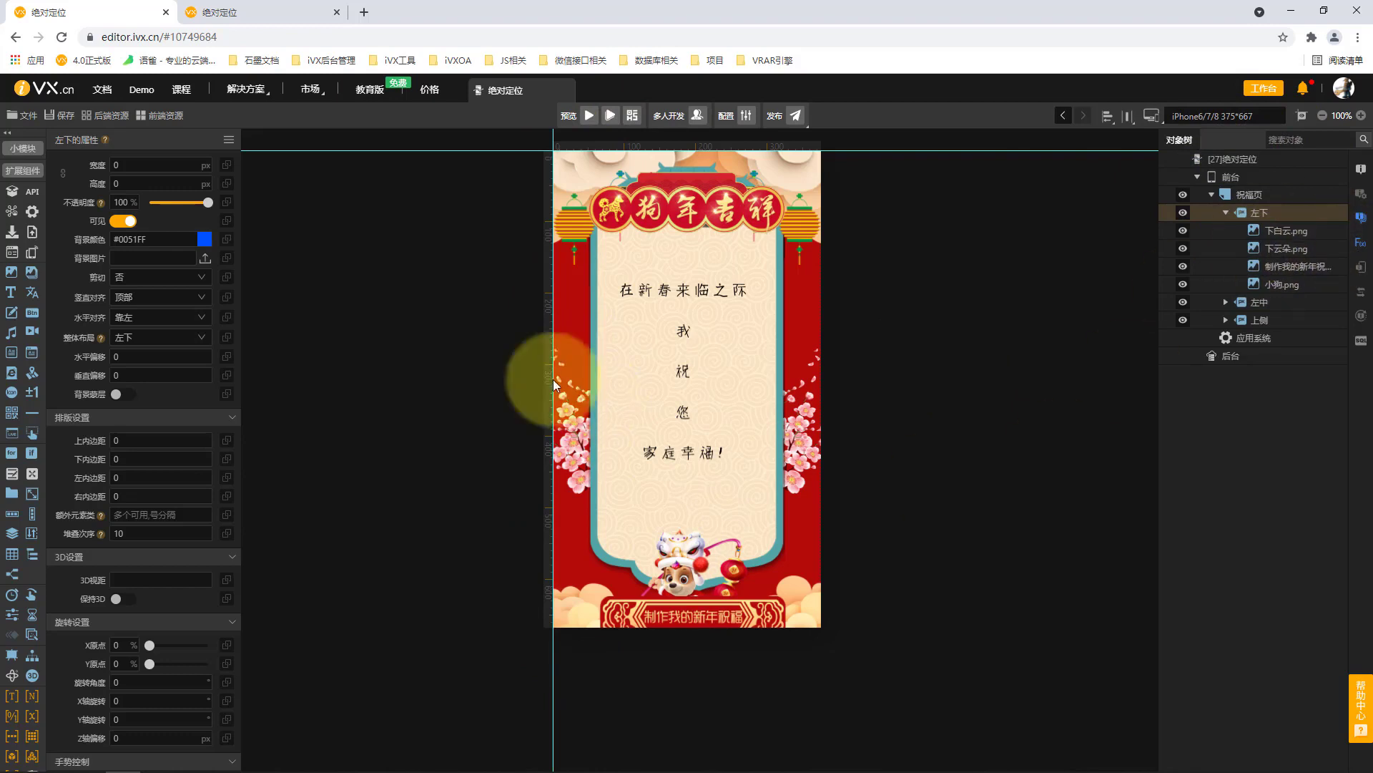
left_click(1225, 116)
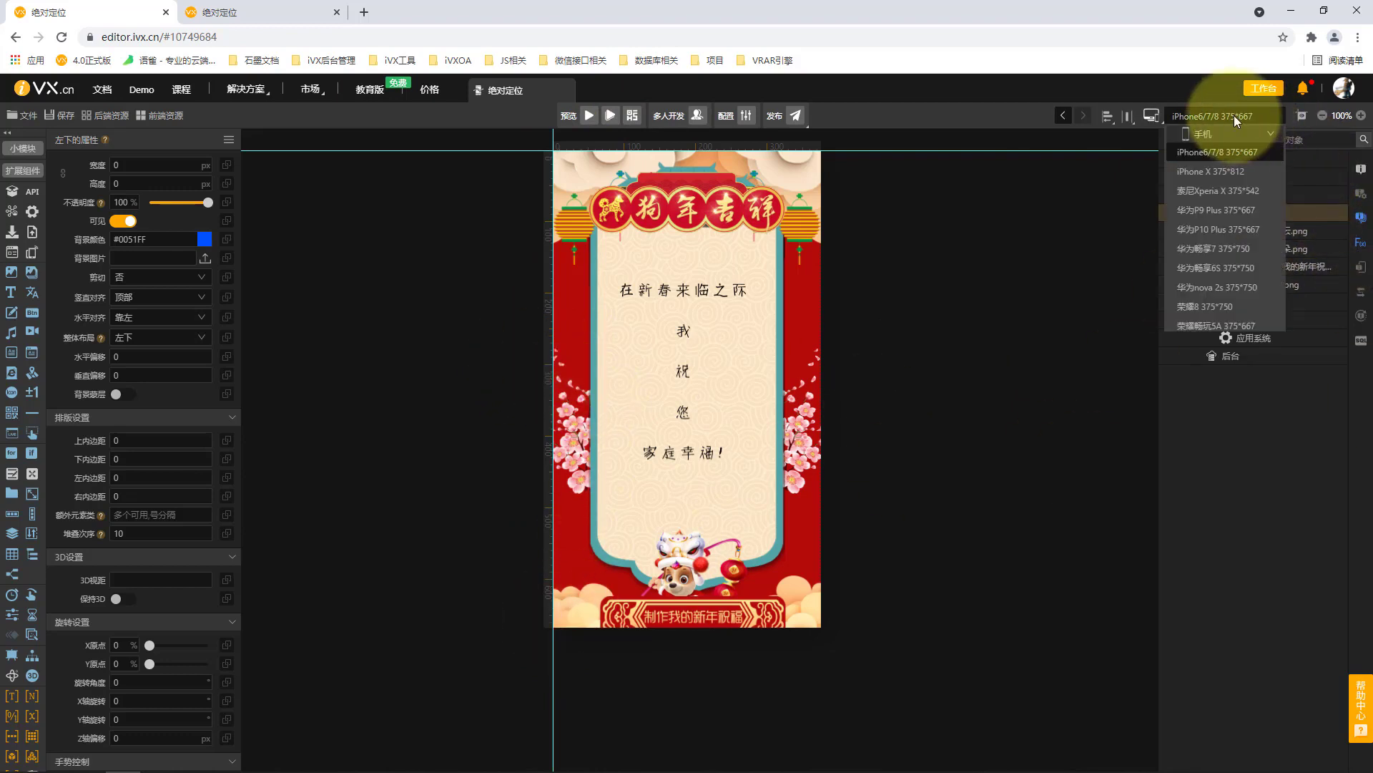
left_click(1220, 171)
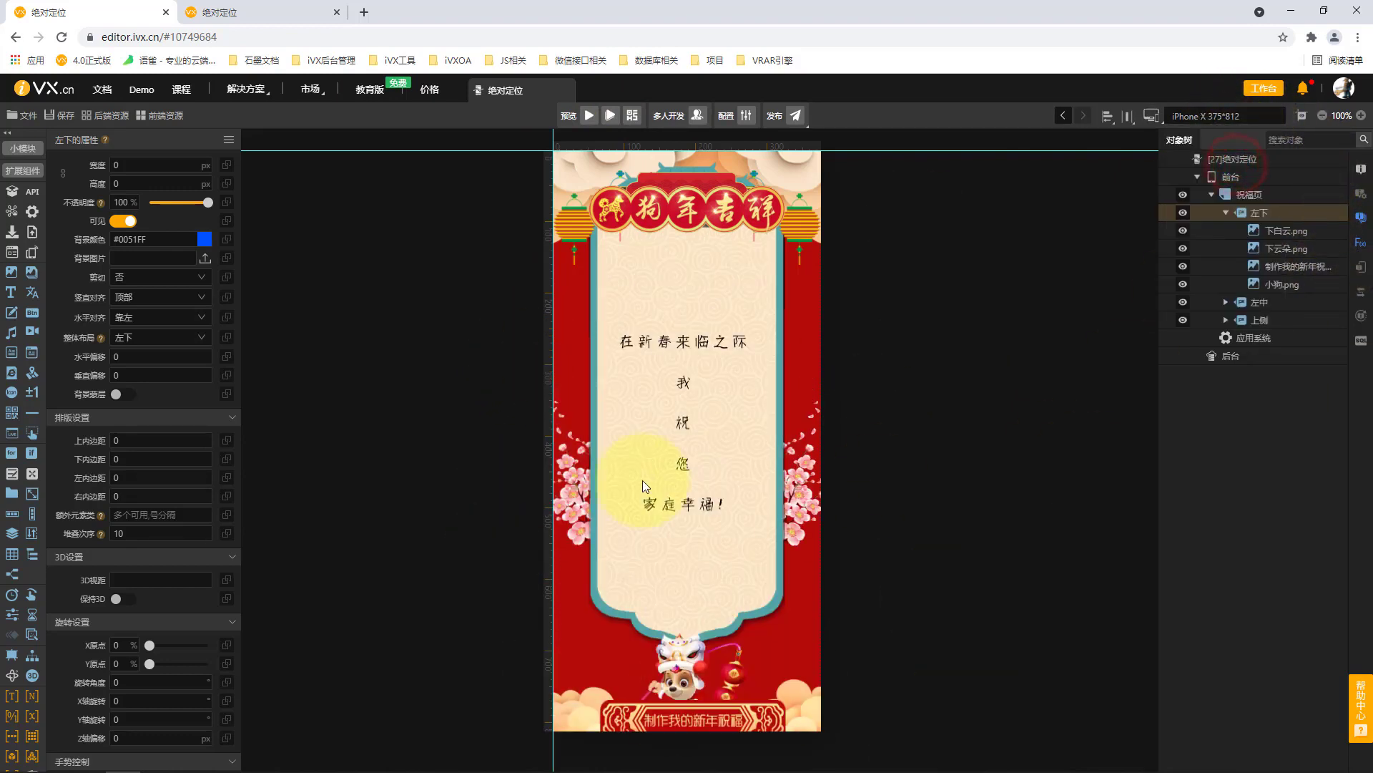
Collapse the 左下 banner and try a vertical offset (垂直偏移) of -100 on it before settling on -50.
left_click(1227, 213)
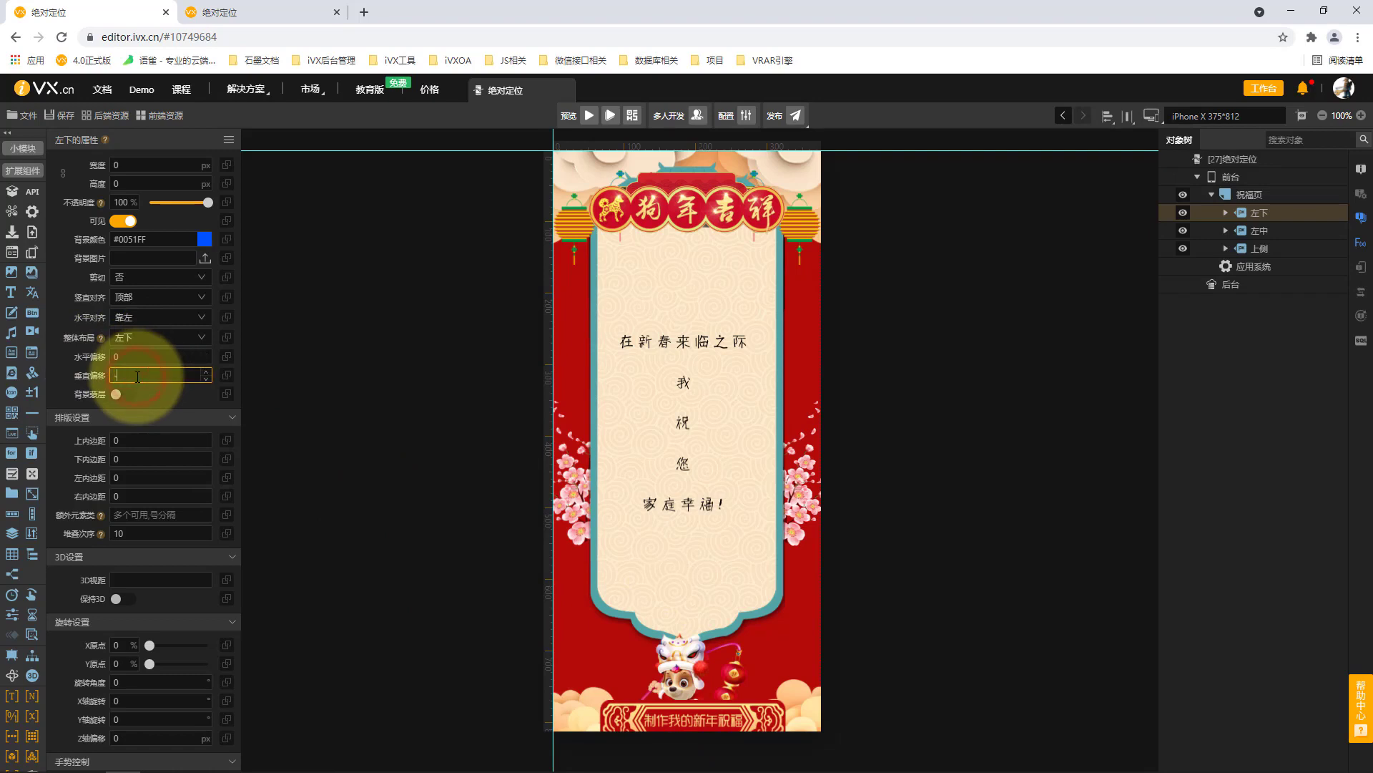
left_click(286, 442)
double_click(150, 371)
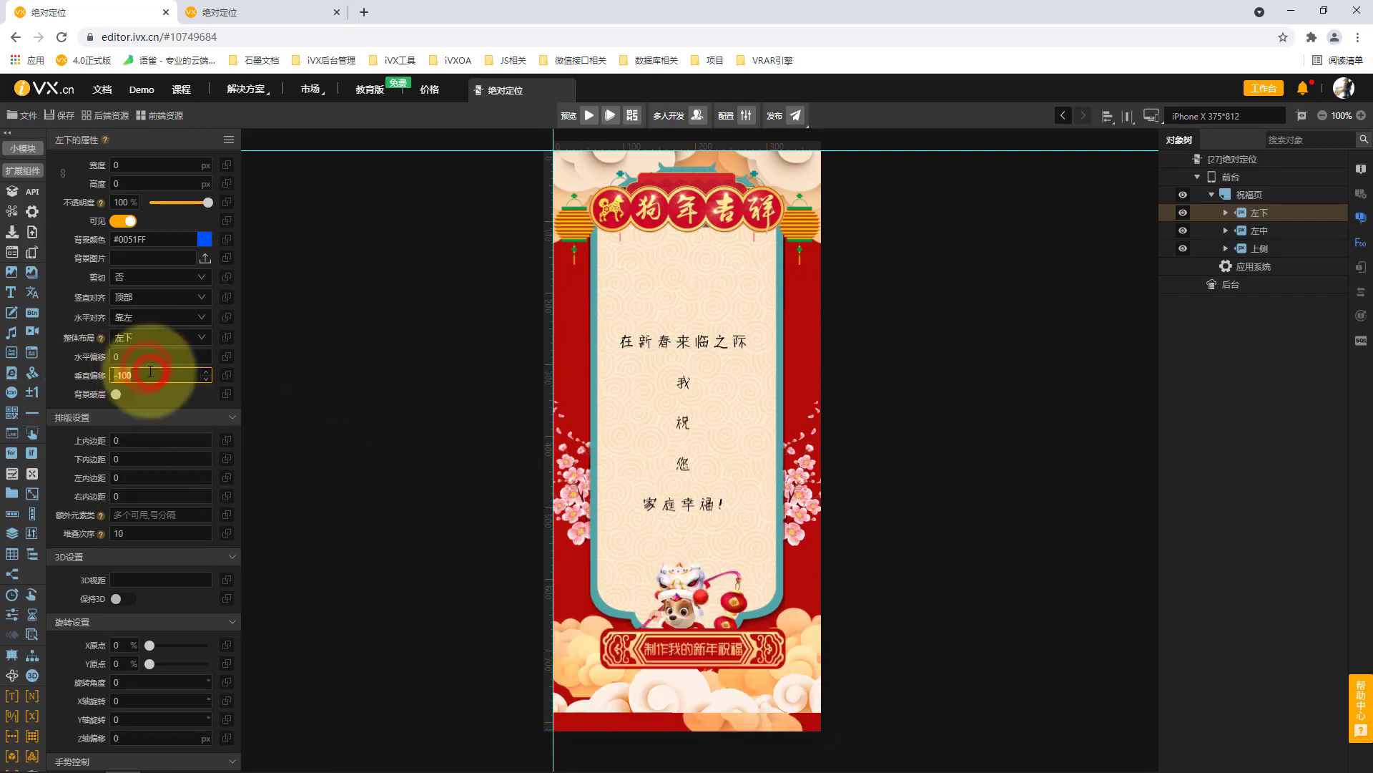
left_click(319, 458)
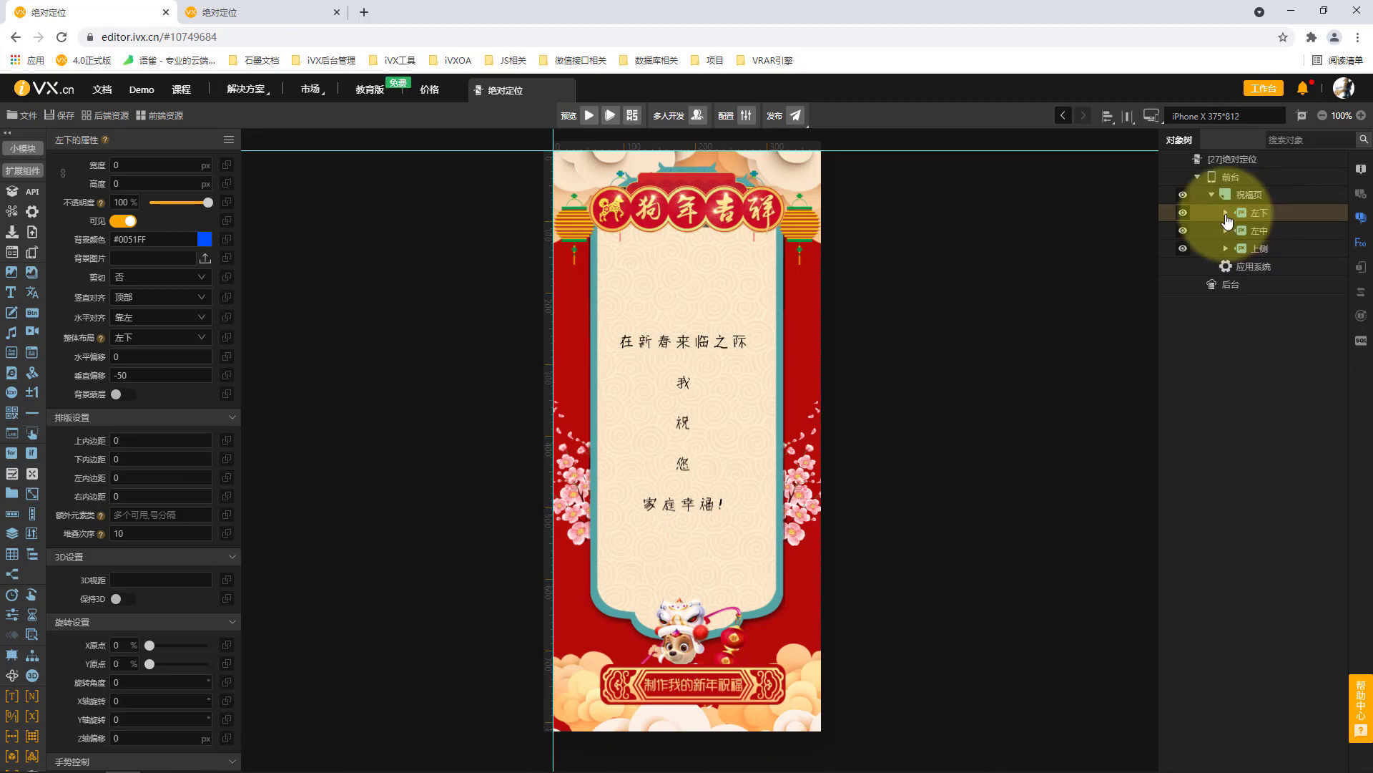
Expand the 左下 banner and examine the position and size of its dog, 制作我的新年祝福, 下云朵.png and 下白云.png images.
left_click(1225, 212)
left_click(1281, 267)
left_click(1282, 286)
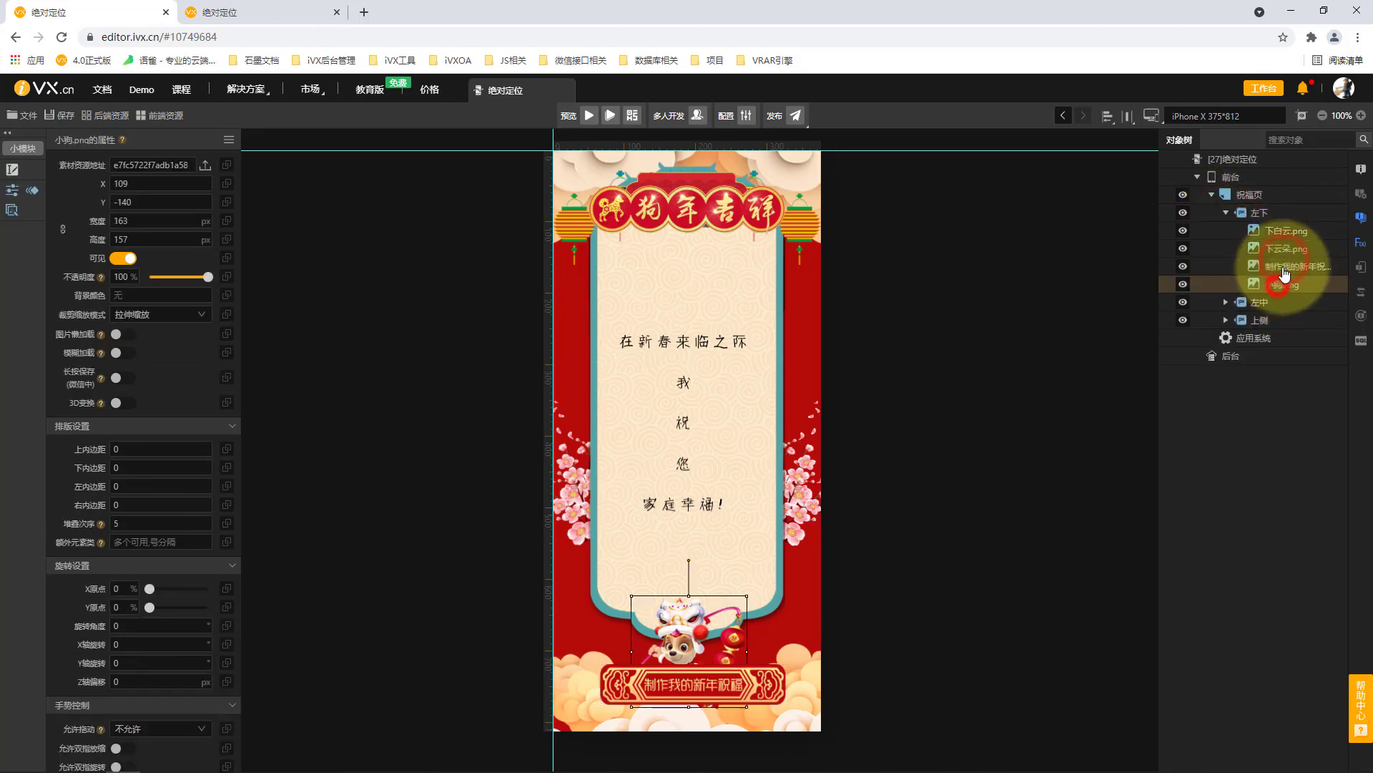
left_click(1285, 271)
left_click(1286, 248)
left_click(1286, 228)
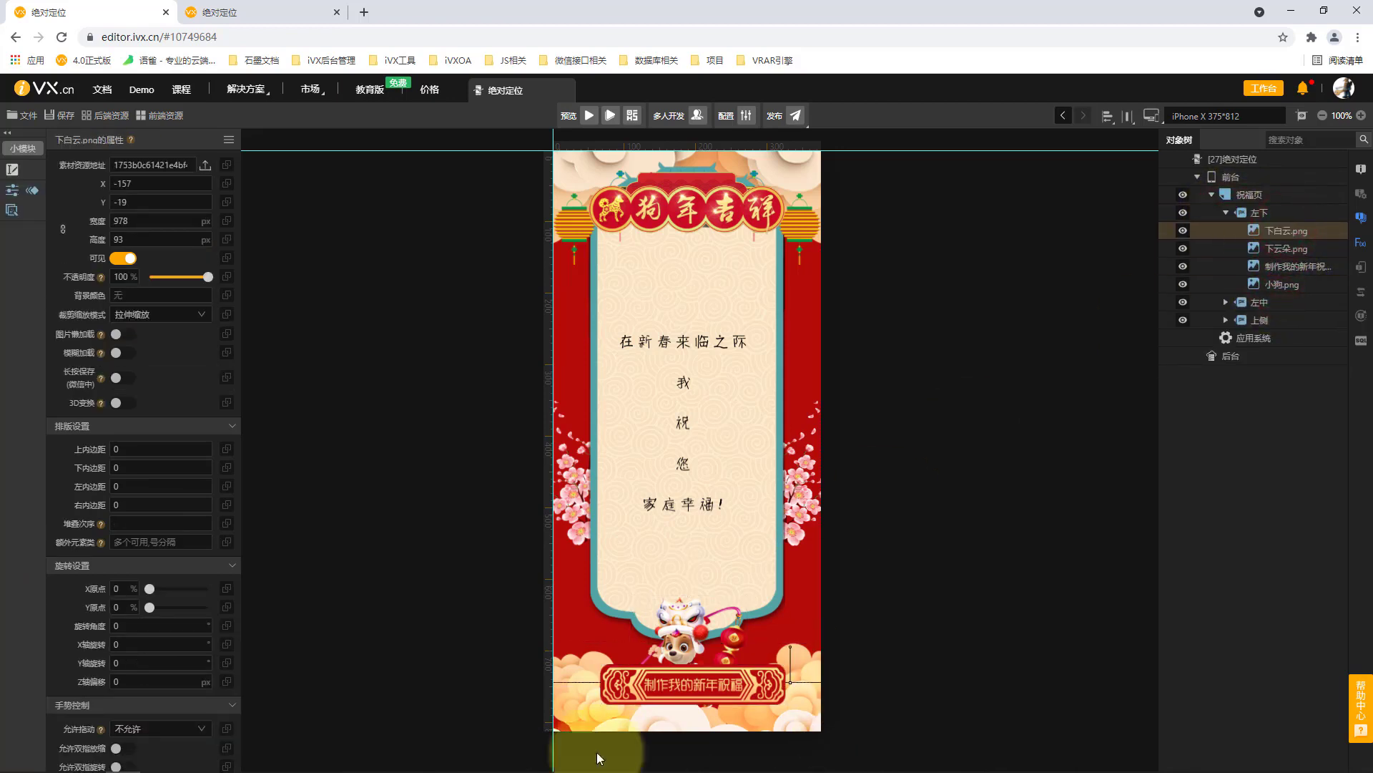
Compare the 左下 banner's layout and offset settings with the coordinates of its child images, and collapse the banner.
left_click(1277, 213)
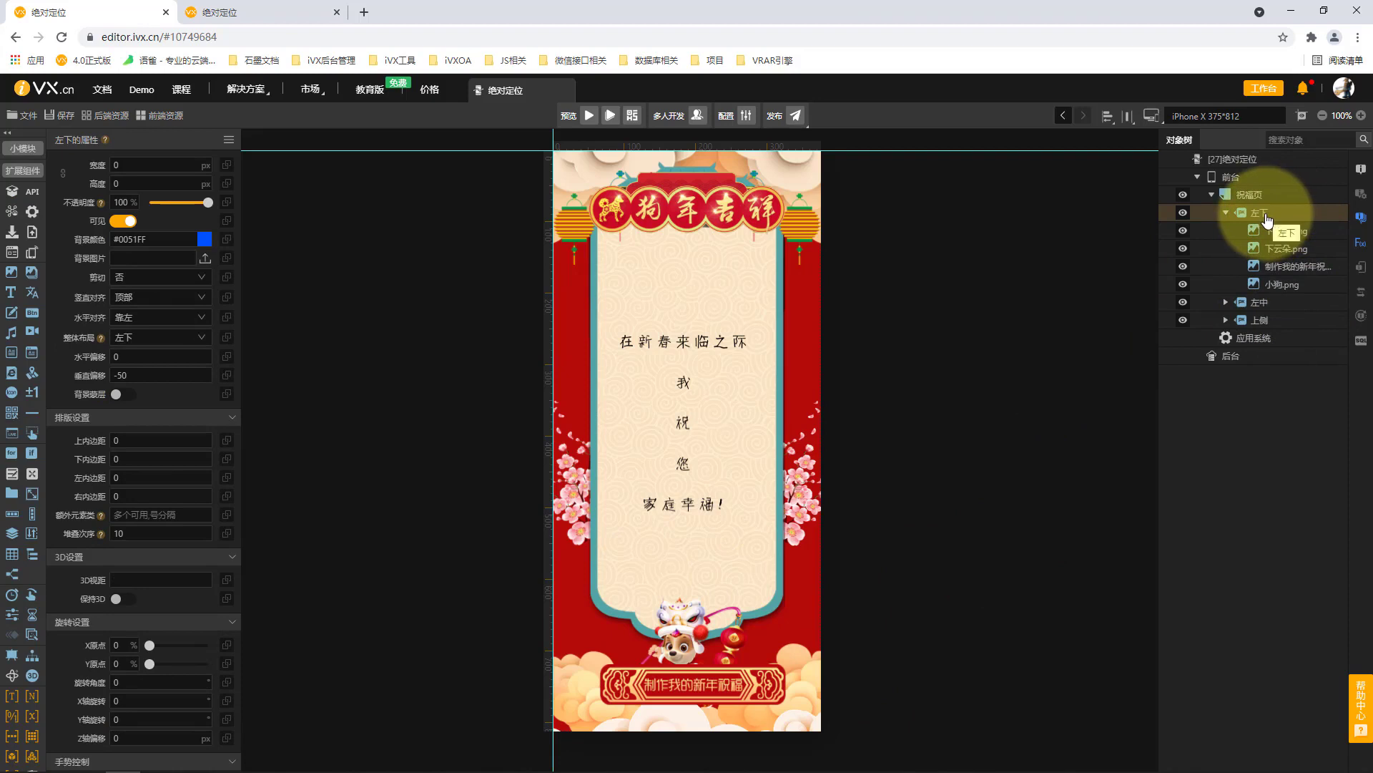
left_click(1279, 266)
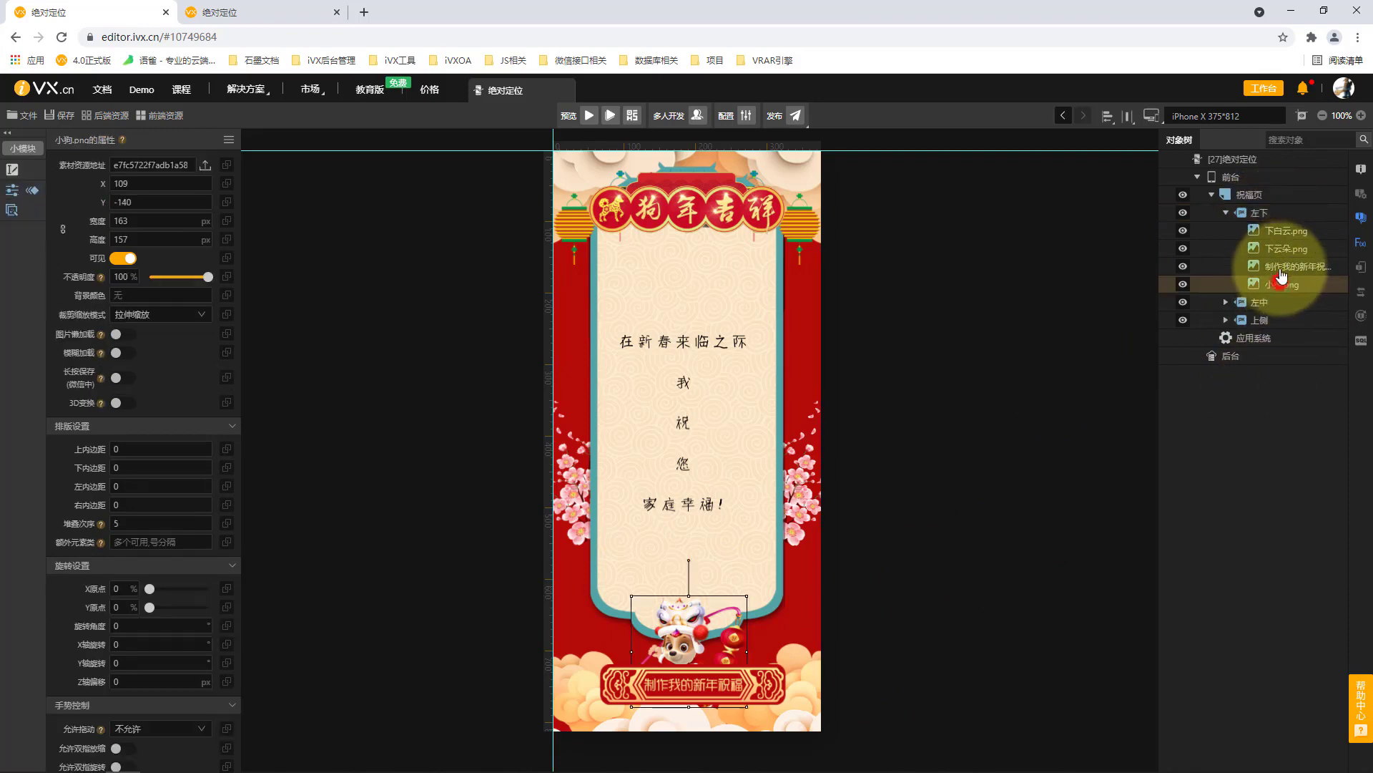
left_click(1285, 233)
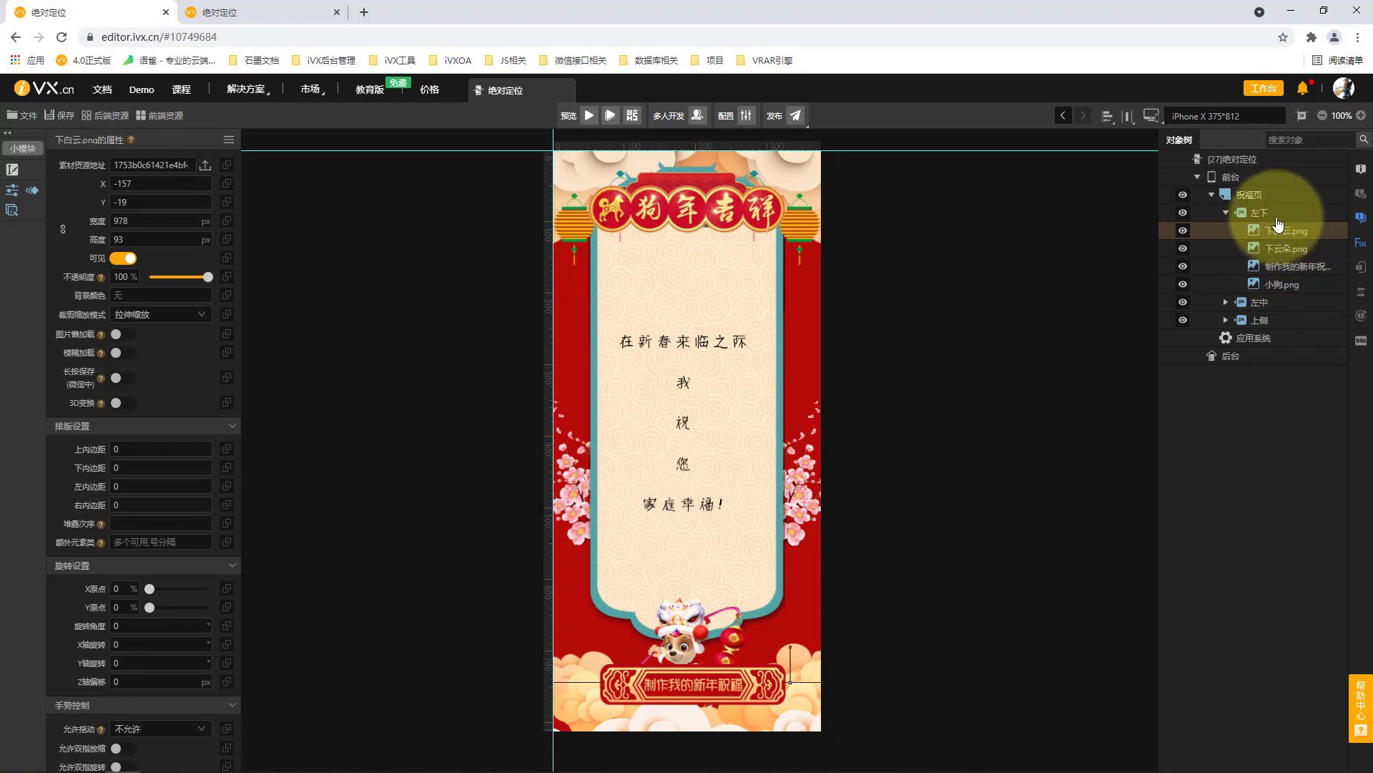
left_click(1276, 215)
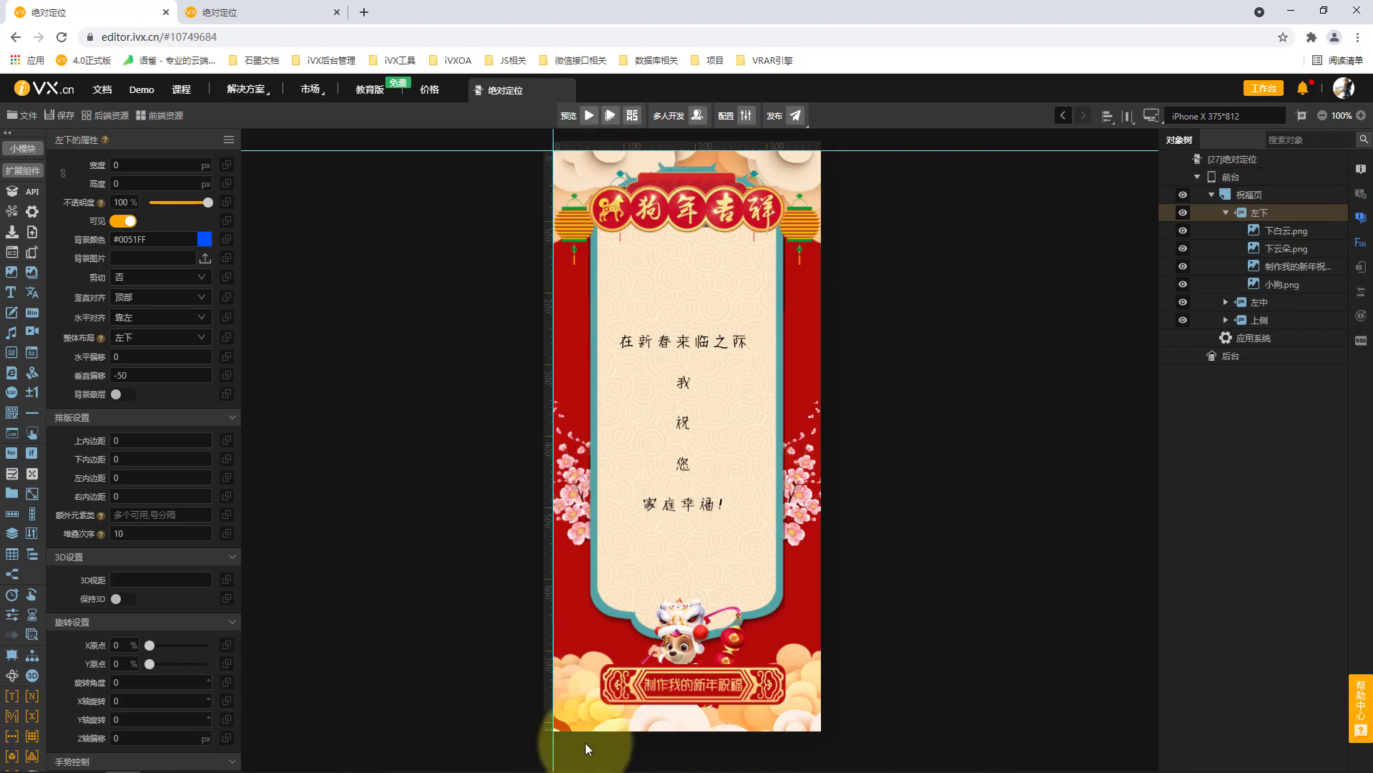
left_click(1315, 280)
left_click(1277, 212)
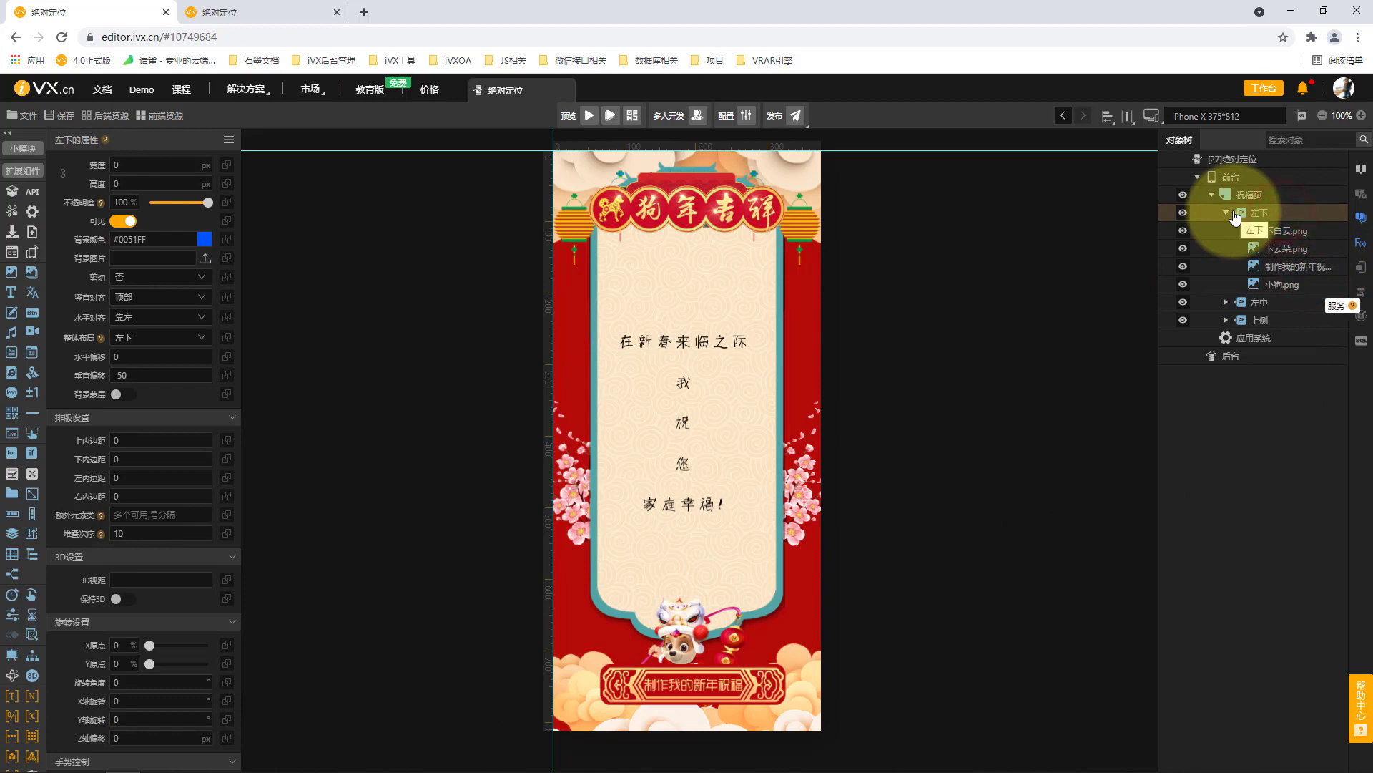
left_click(1228, 212)
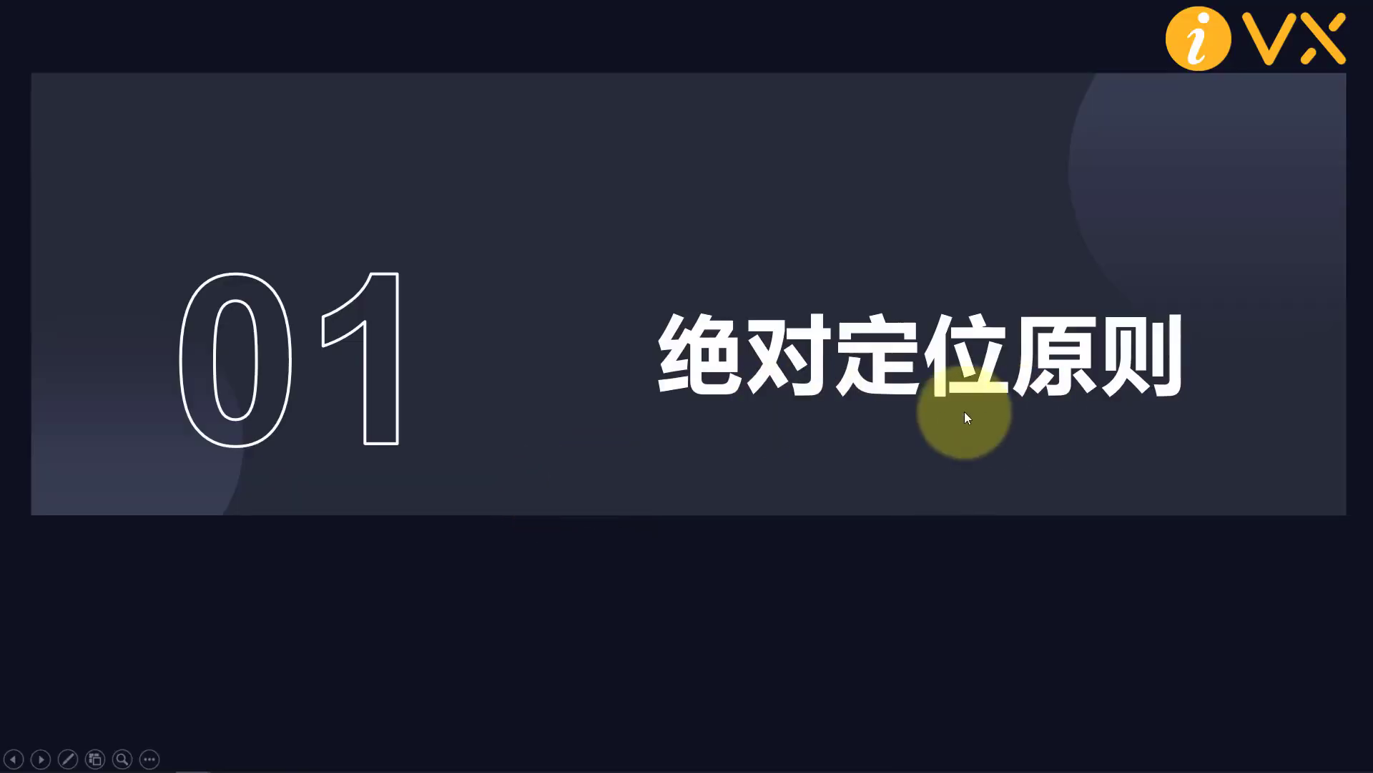
key("Right")
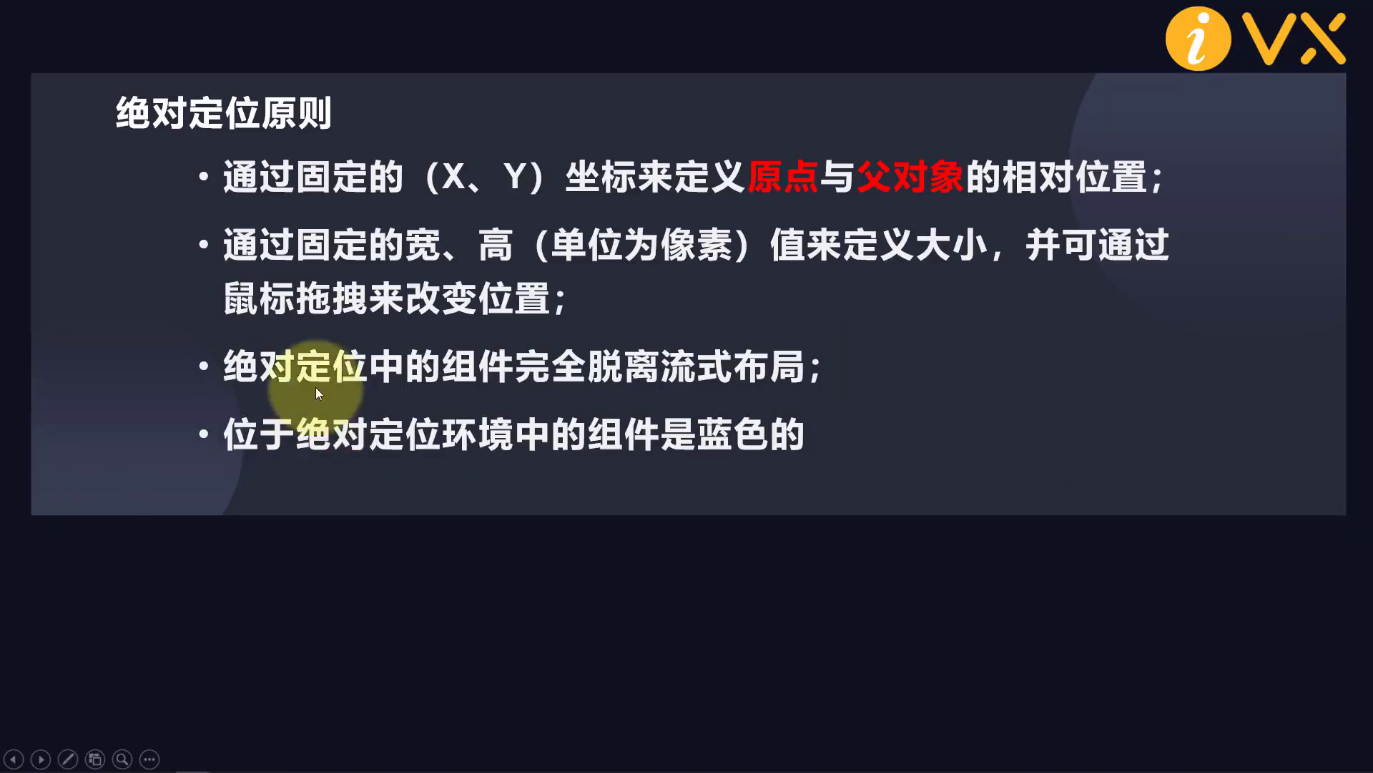